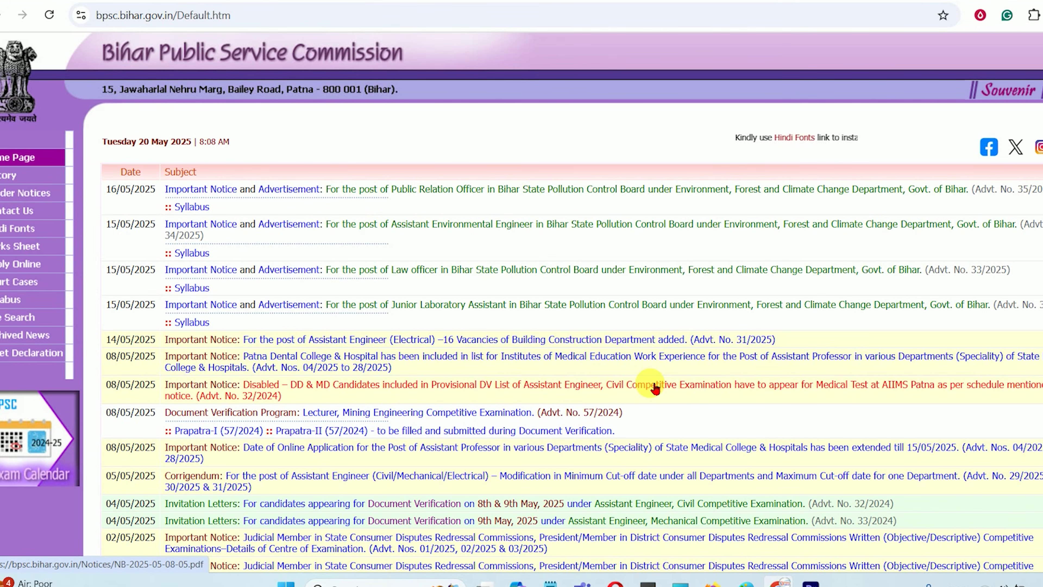
# Scroll through the BPSC home page notices to find the online application portal link
pyautogui.scroll(-15, 656, 388)
pyautogui.scroll(10, 656, 390)
pyautogui.scroll(5, 655, 388)
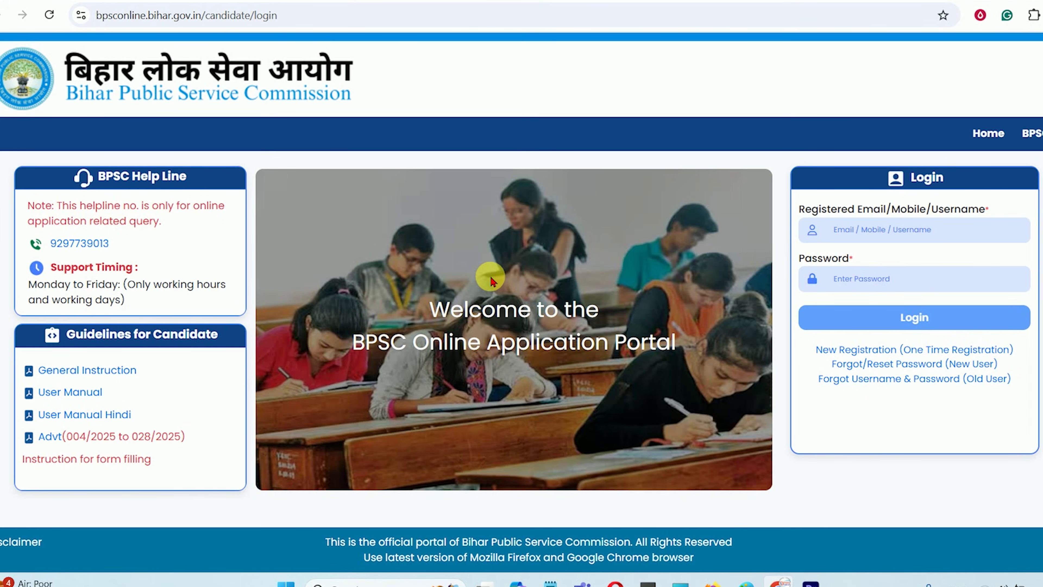
# Focus the portal's Email/Mobile/Username login field, then return to the BPSC home page
pyautogui.click(870, 238)
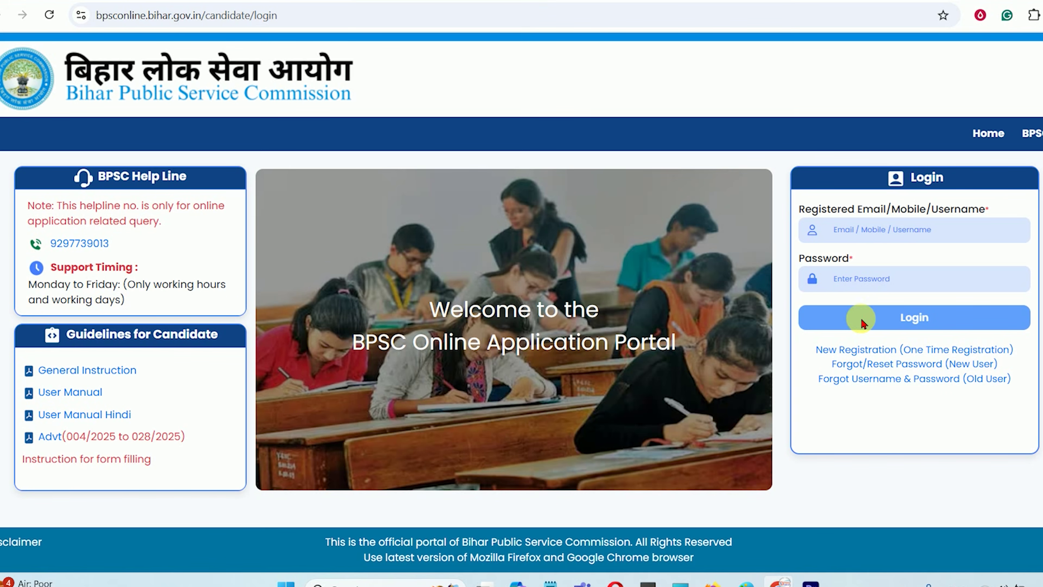
pyautogui.click(870, 235)
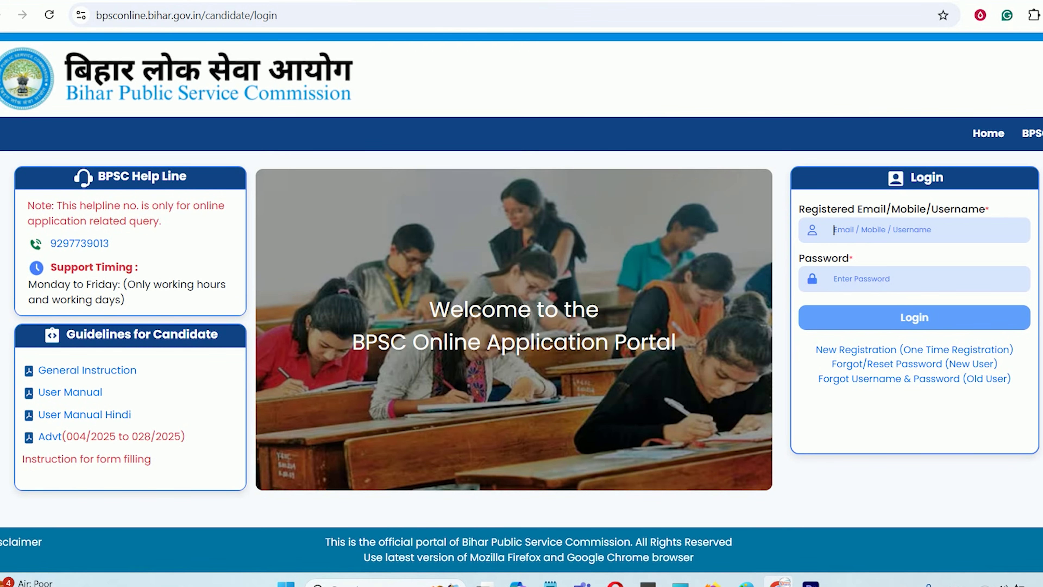
pyautogui.scroll(-15, 538, 305)
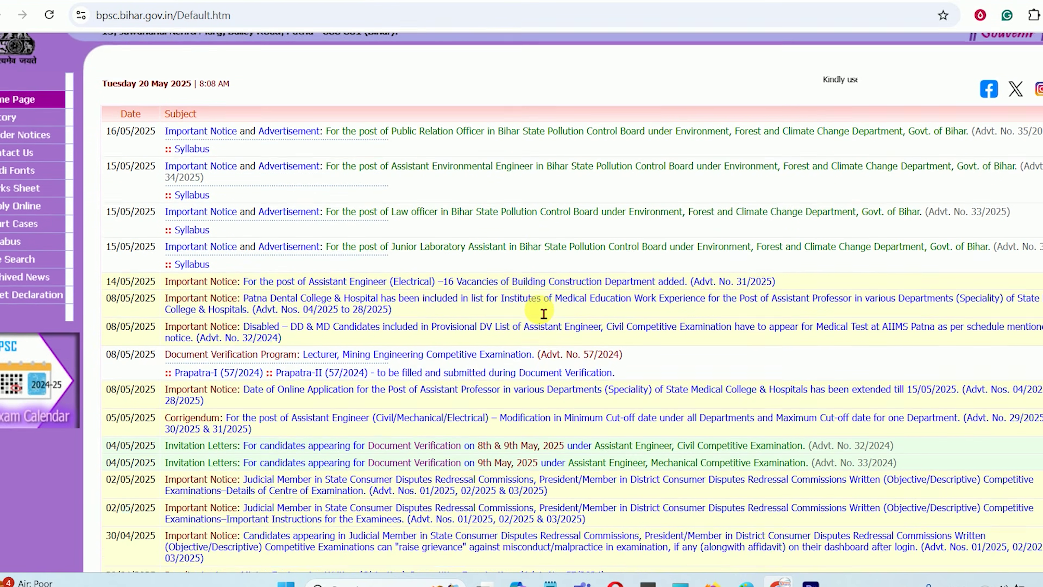
# Go via Apply Online and B.P.S.C. Online Application to New Registration (One Time Registration)
pyautogui.scroll(10, 539, 311)
pyautogui.scroll(5, 538, 306)
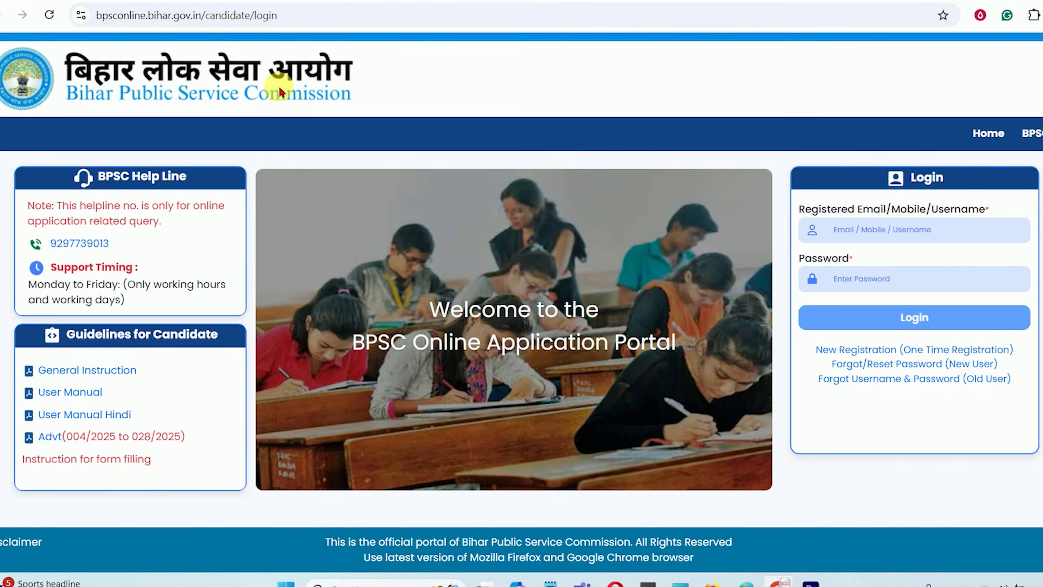
pyautogui.click(328, 103)
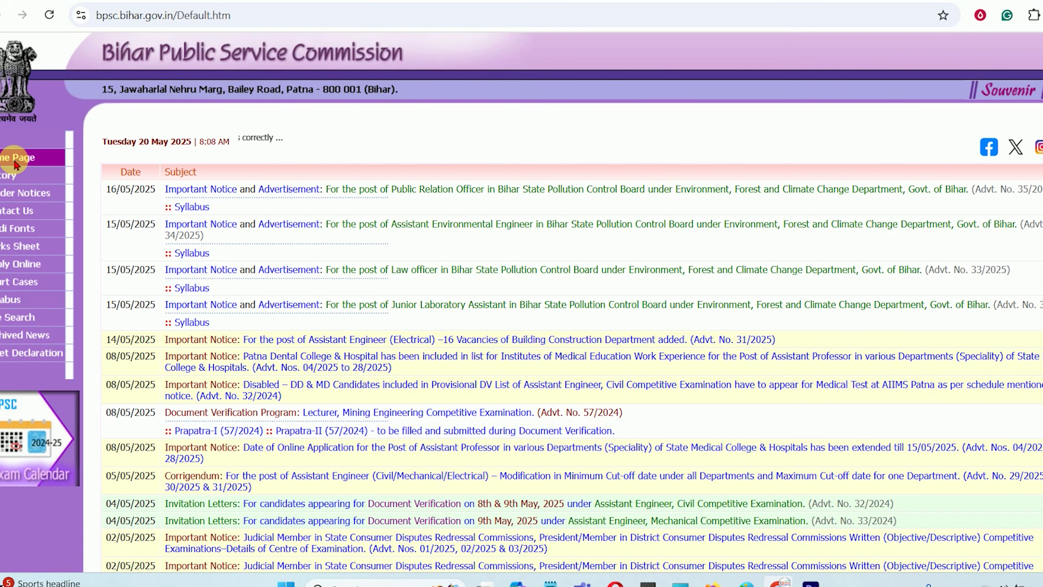
pyautogui.click(15, 267)
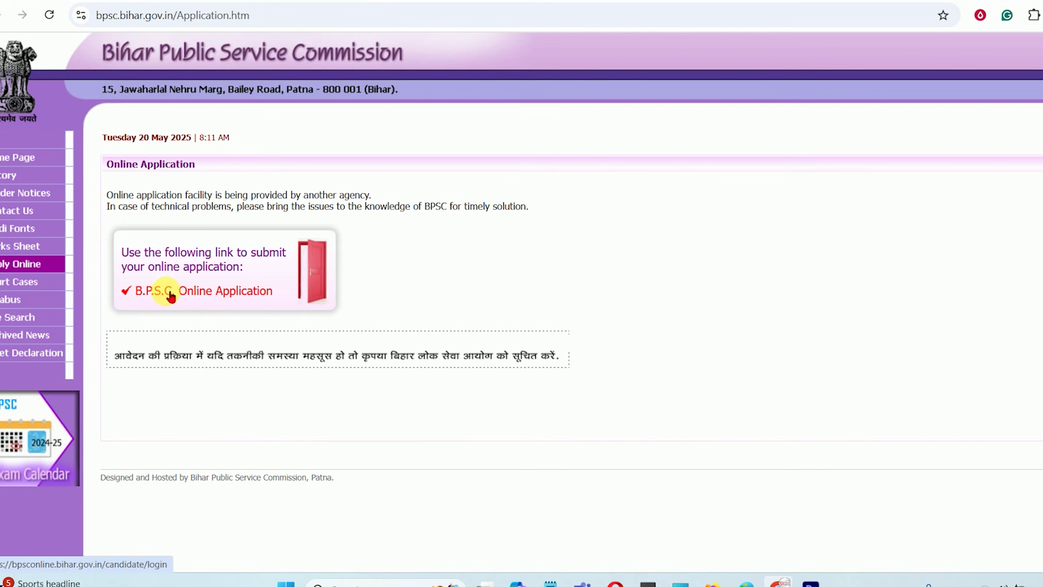
pyautogui.click(169, 291)
pyautogui.click(696, 129)
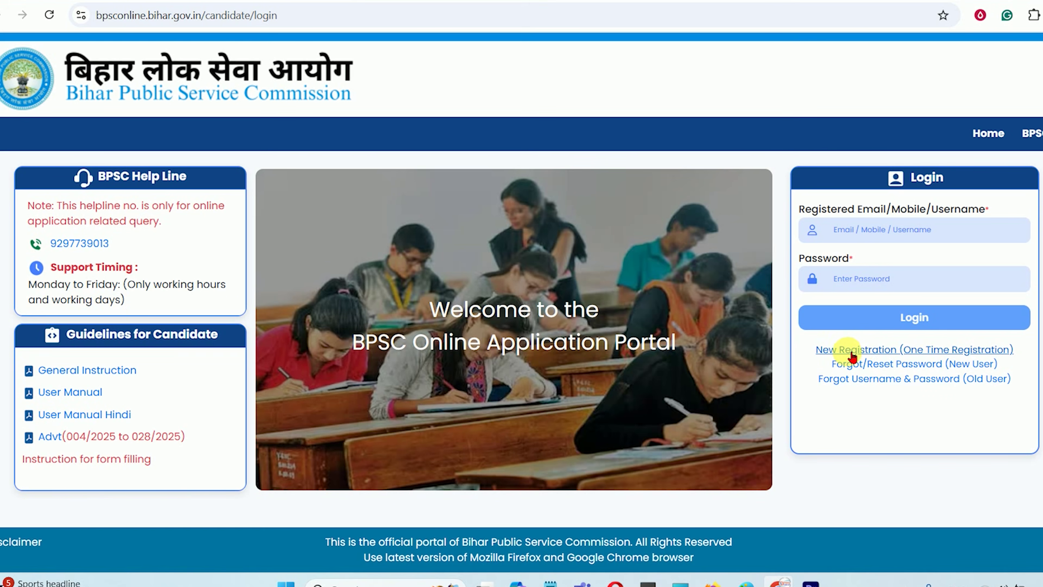
pyautogui.click(922, 351)
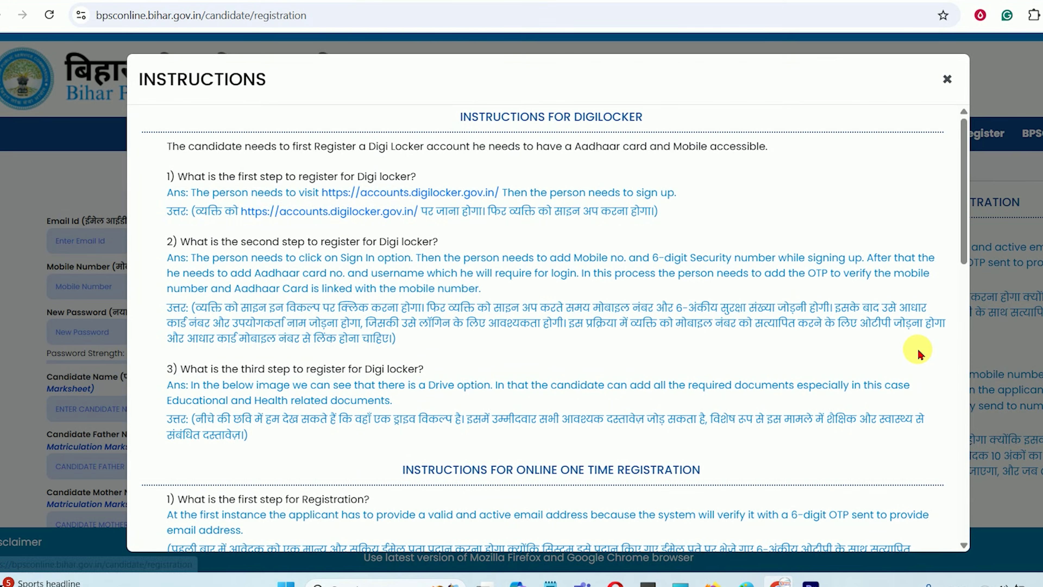
# Close the registration Instructions dialog and focus the Email Id and email OTP fields
pyautogui.scroll(-10, 547, 277)
pyautogui.scroll(-3, 551, 283)
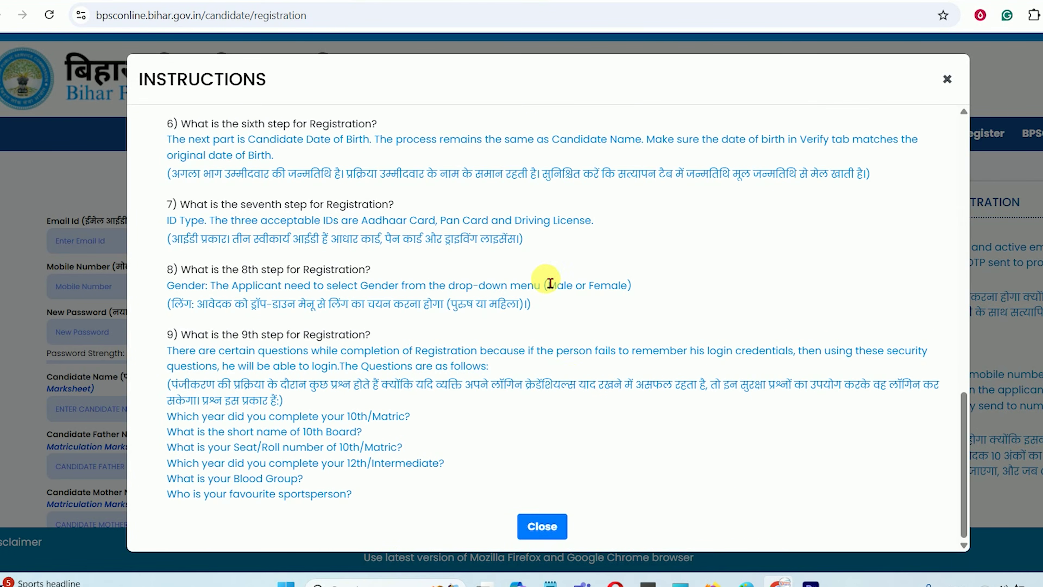
pyautogui.click(540, 524)
pyautogui.scroll(-5, 217, 298)
pyautogui.scroll(5, 216, 298)
pyautogui.click(94, 242)
pyautogui.click(387, 240)
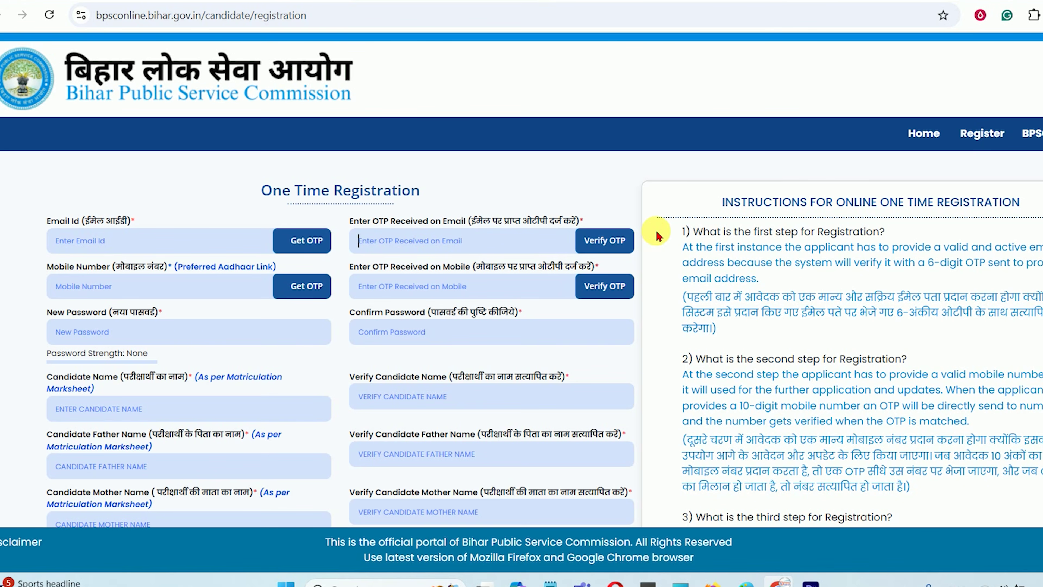
# Step through the mobile OTP, Mobile Number and New Password fields on the registration form
pyautogui.scroll(-3, 641, 240)
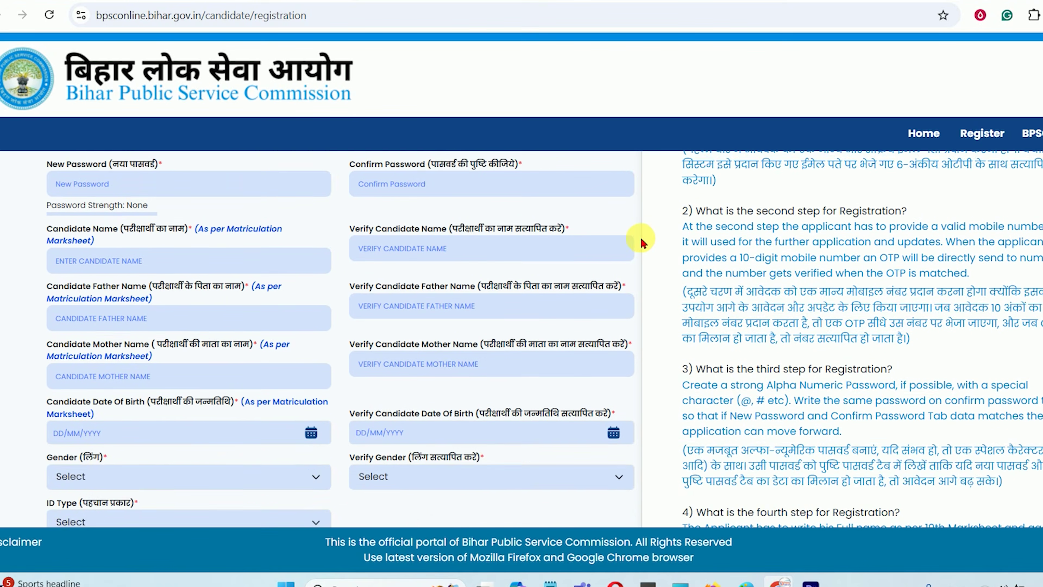
pyautogui.scroll(2, 365, 264)
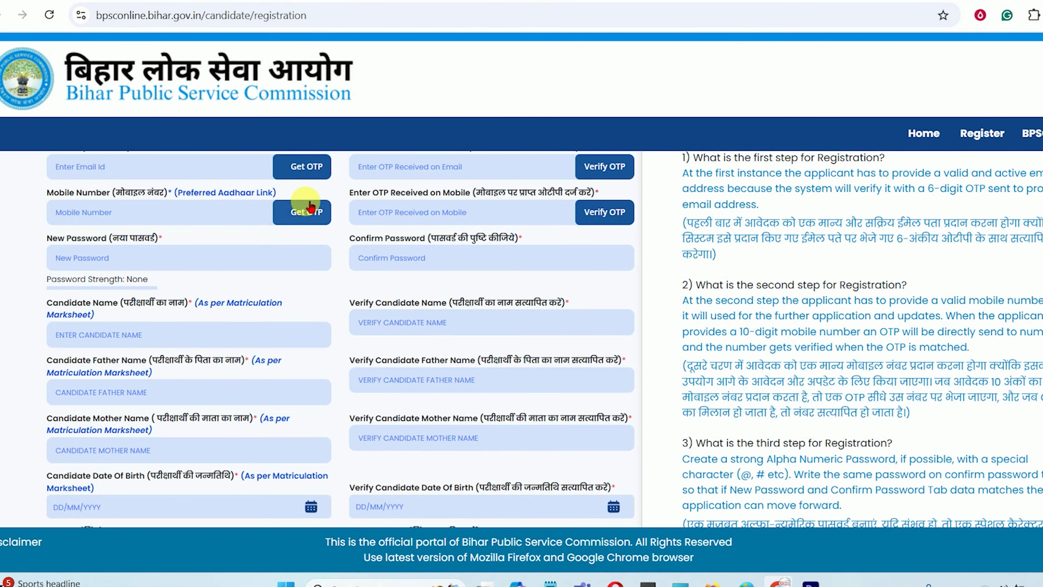
pyautogui.click(408, 214)
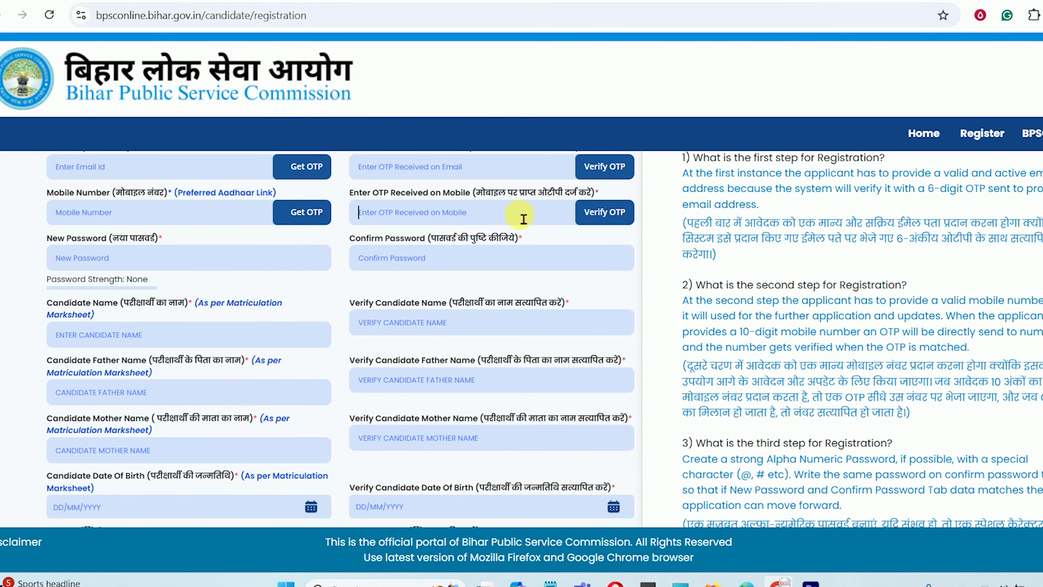
pyautogui.click(157, 222)
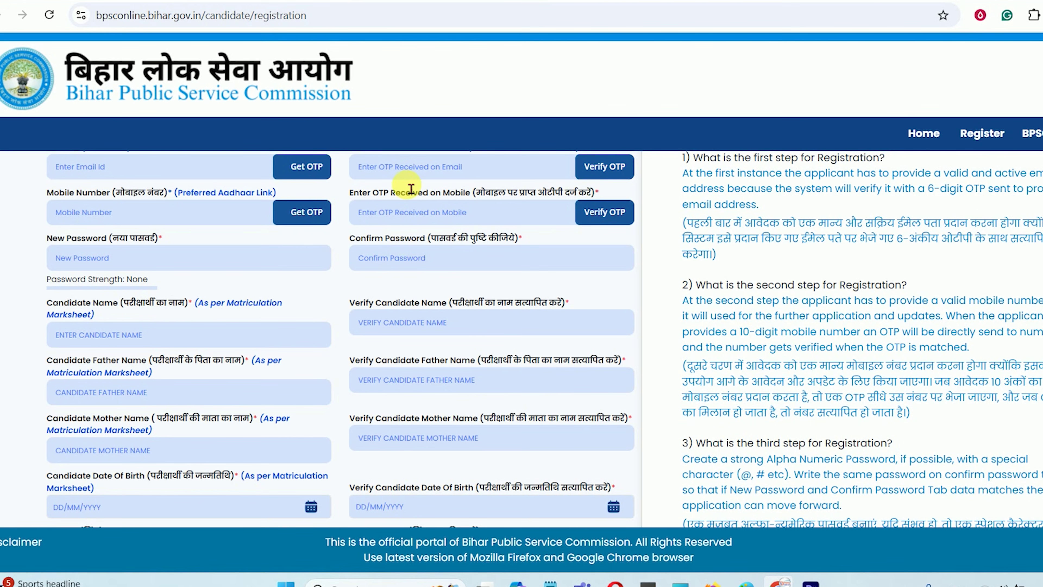
pyautogui.click(111, 260)
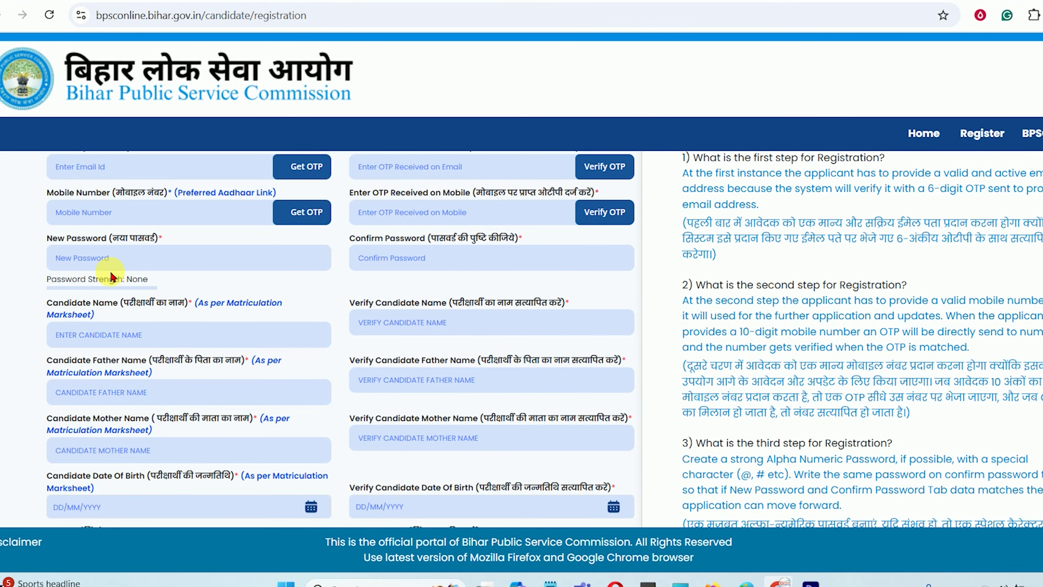
# Move through Candidate Name and Father Name fields, scrolling down toward Date Of Birth
pyautogui.scroll(2, 152, 352)
pyautogui.scroll(-4, 115, 284)
pyautogui.click(110, 260)
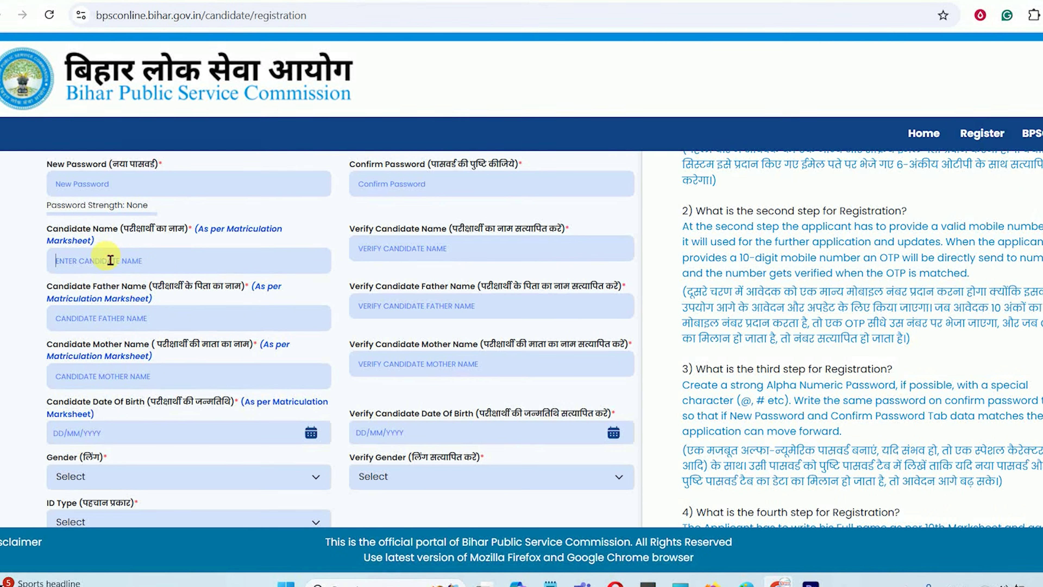
pyautogui.click(154, 327)
pyautogui.click(411, 305)
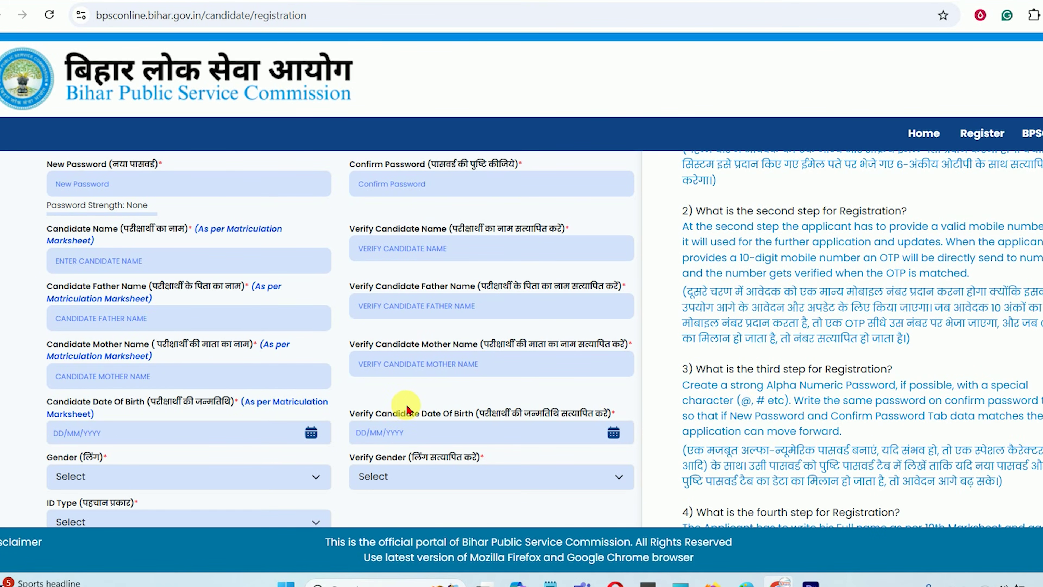
pyautogui.scroll(1, 406, 409)
pyautogui.scroll(-5, 407, 411)
pyautogui.scroll(3, 405, 411)
pyautogui.scroll(-2, 407, 411)
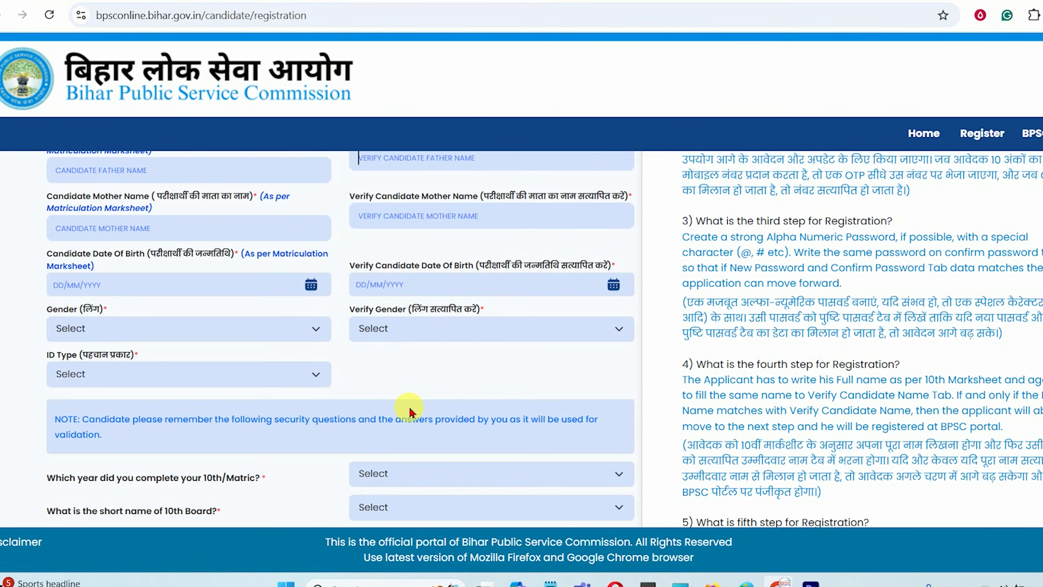
pyautogui.scroll(1, 408, 408)
pyautogui.scroll(-1, 408, 408)
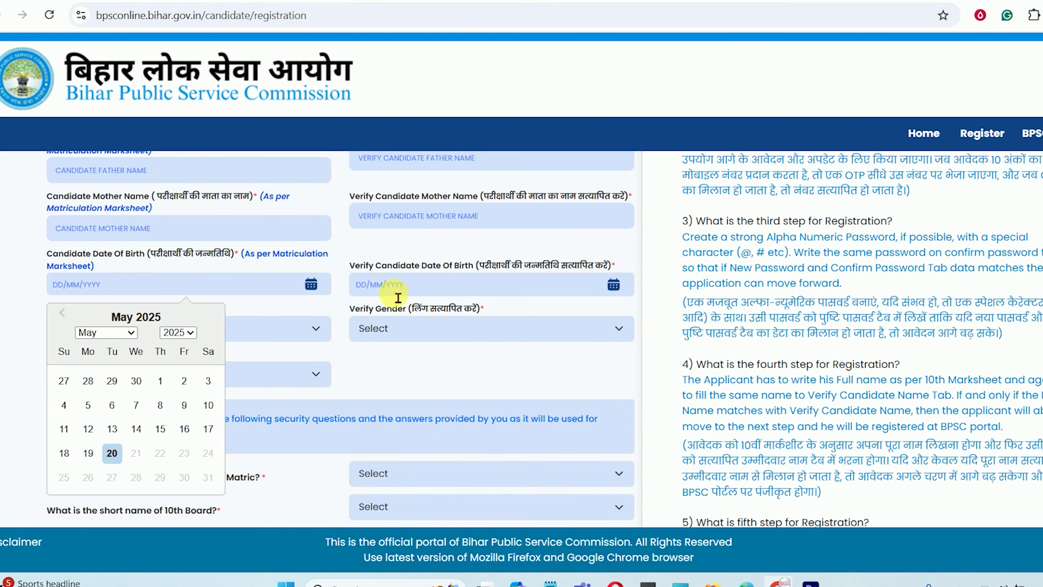
# Set Gender and Verify Gender to Male and ID type to Aadhaar Card
pyautogui.click(398, 290)
pyautogui.click(122, 329)
pyautogui.click(123, 374)
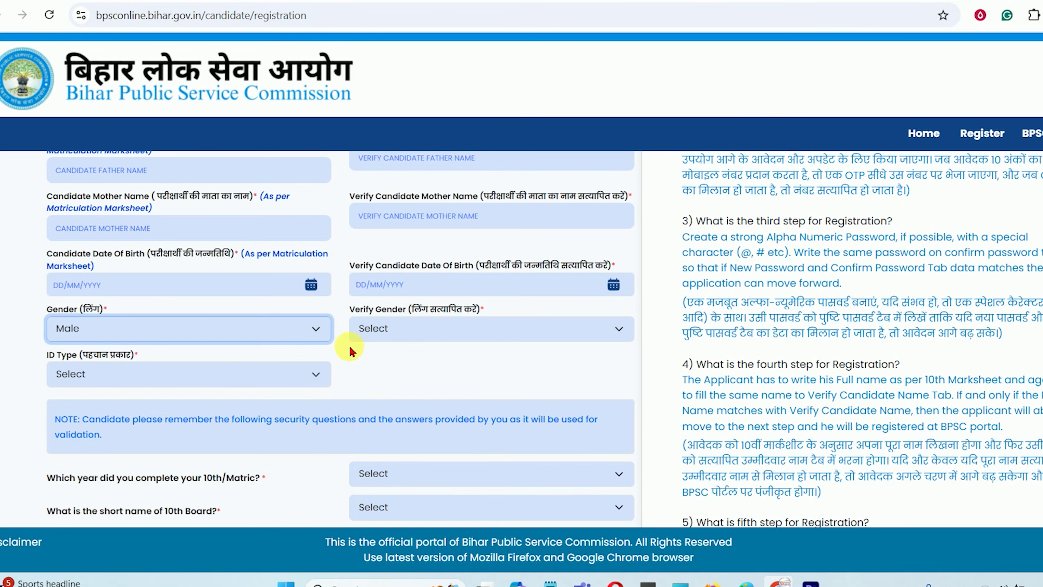
pyautogui.click(371, 333)
pyautogui.click(372, 369)
pyautogui.click(149, 384)
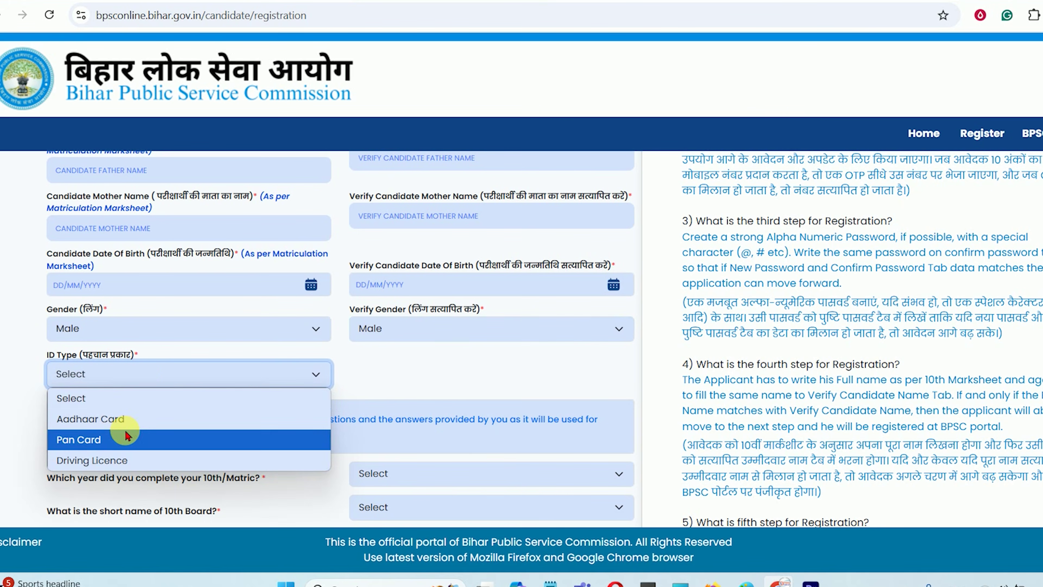
pyautogui.click(115, 420)
pyautogui.scroll(1, 347, 384)
pyautogui.scroll(-4, 347, 384)
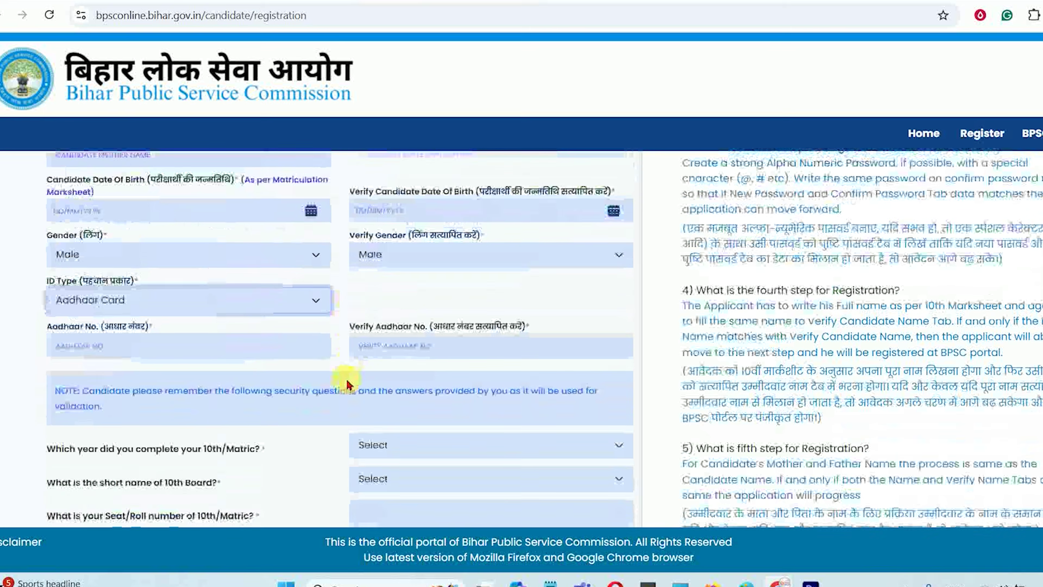
pyautogui.click(414, 278)
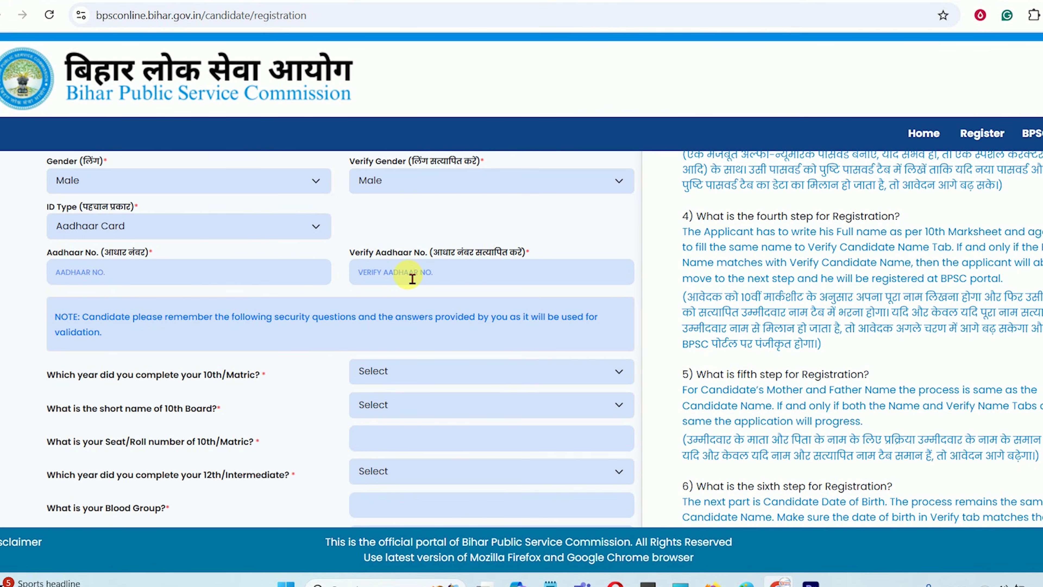
# Try Pan Card as ID type, dismiss the Rs. 200/- biometric fee note, revert to Aadhaar Card
pyautogui.click(129, 236)
pyautogui.click(110, 291)
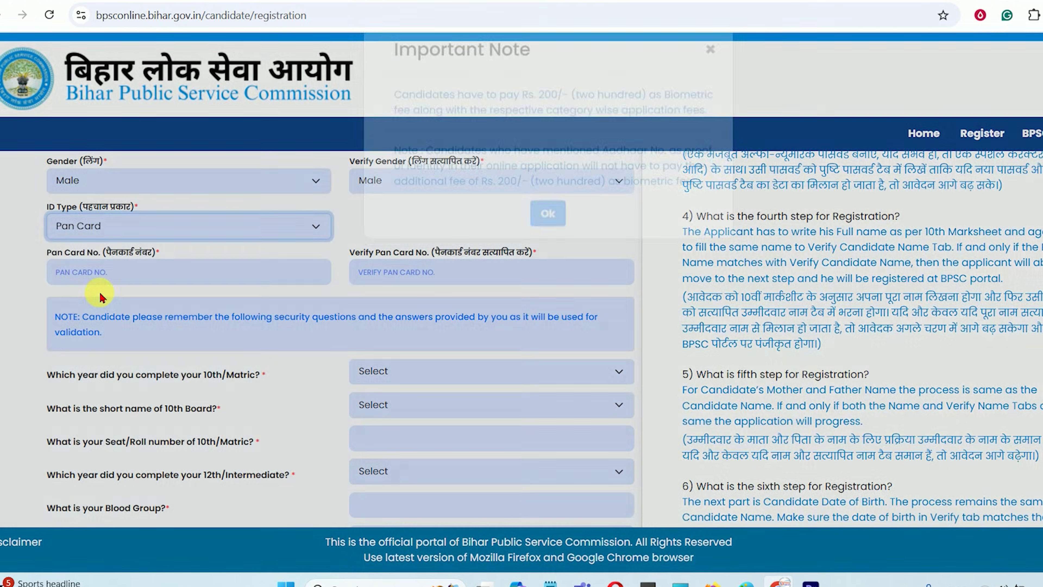
pyautogui.moveTo(490, 125); pyautogui.dragTo(628, 140)
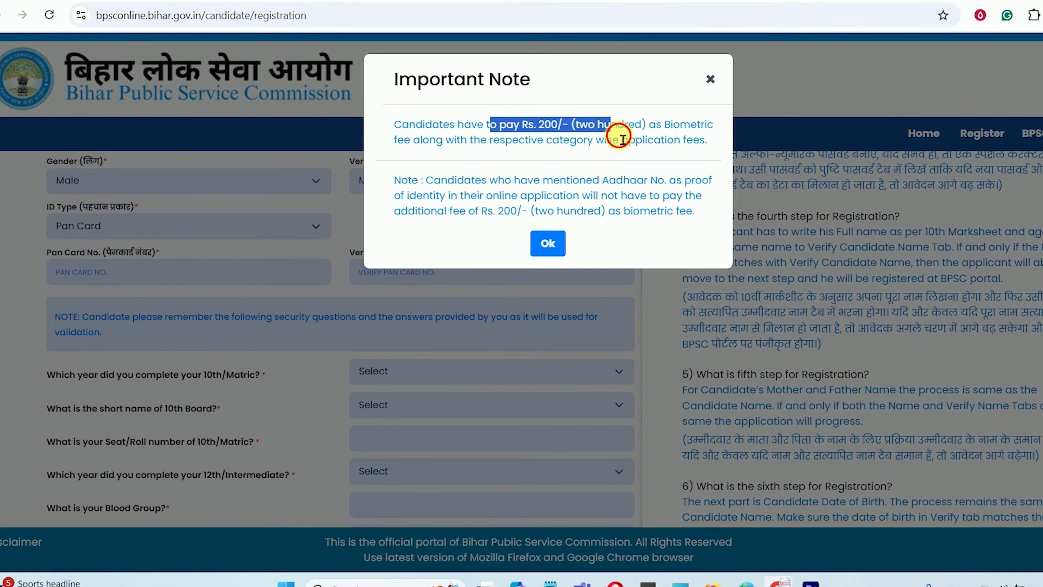
pyautogui.click(620, 139)
pyautogui.moveTo(497, 132); pyautogui.dragTo(651, 132)
pyautogui.click(549, 251)
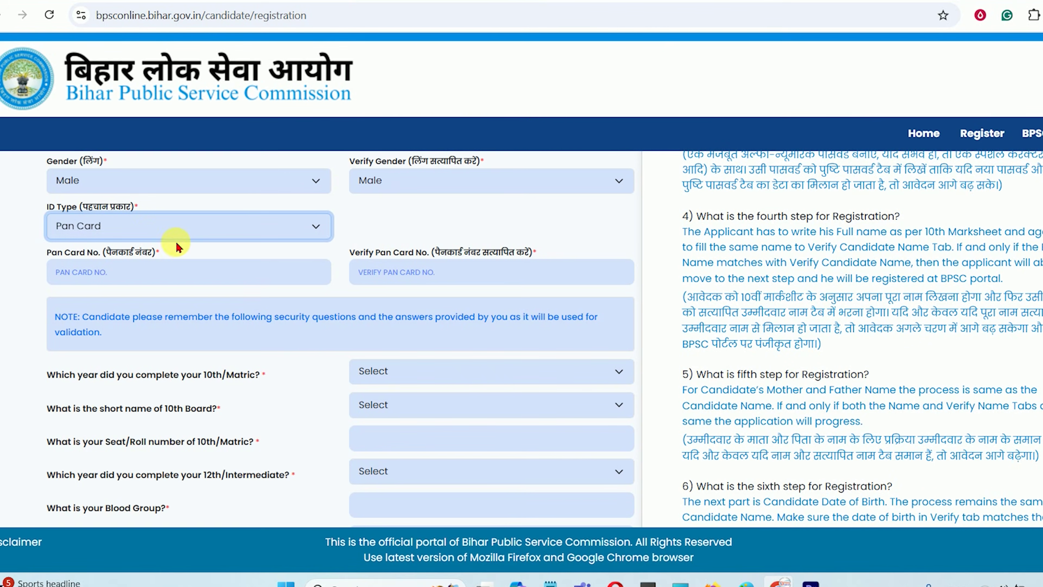
pyautogui.click(150, 237)
pyautogui.click(172, 267)
pyautogui.click(325, 280)
pyautogui.scroll(-3, 240, 426)
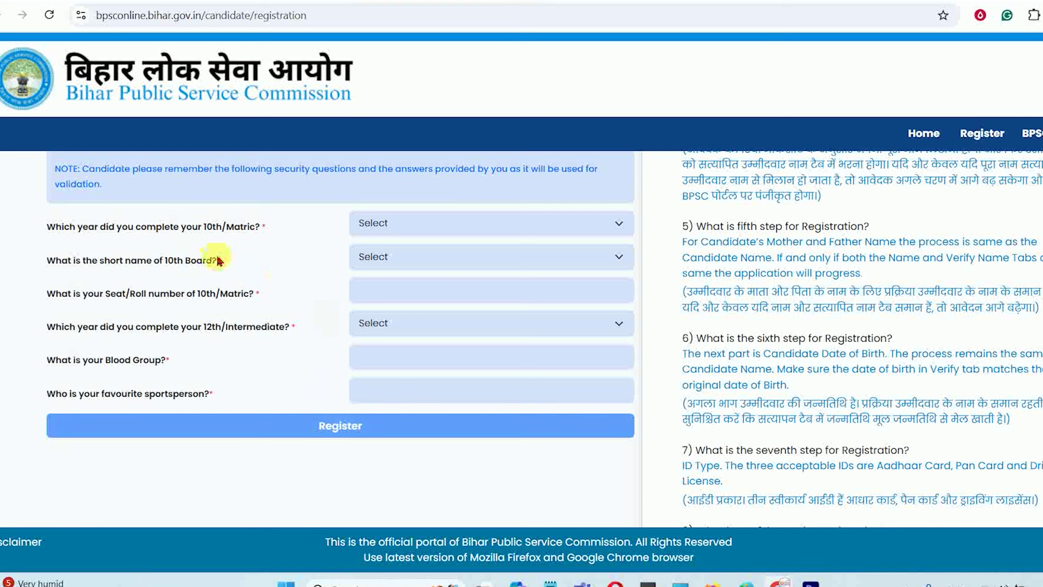
pyautogui.moveTo(94, 226); pyautogui.dragTo(225, 231)
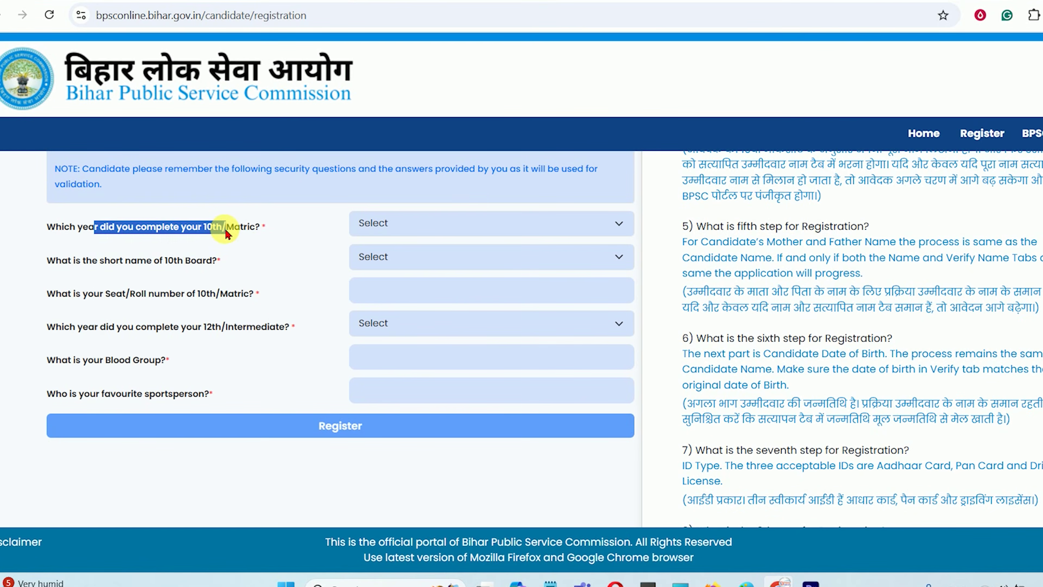
pyautogui.click(252, 230)
pyautogui.moveTo(100, 232); pyautogui.dragTo(226, 228)
pyautogui.click(374, 224)
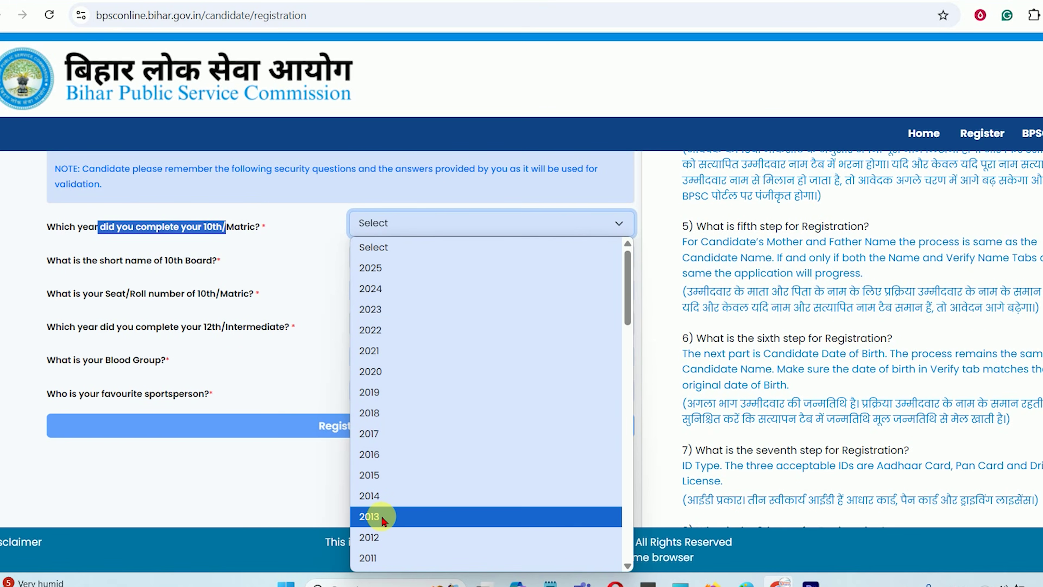
pyautogui.click(390, 516)
pyautogui.click(255, 236)
pyautogui.moveTo(167, 262); pyautogui.dragTo(175, 262)
pyautogui.click(84, 261)
pyautogui.moveTo(85, 262); pyautogui.dragTo(199, 263)
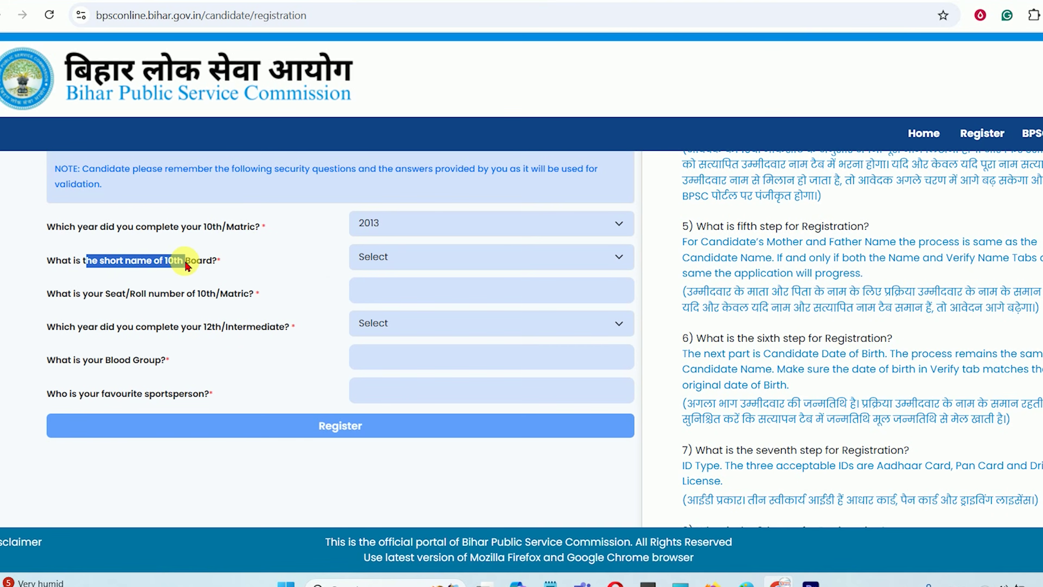
pyautogui.click(302, 257)
pyautogui.click(384, 259)
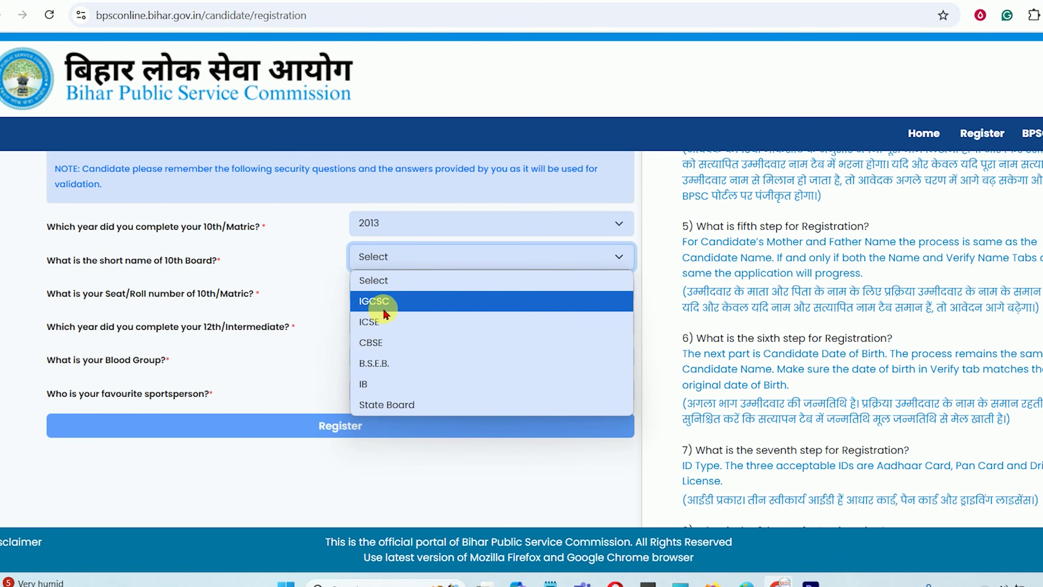
pyautogui.click(396, 406)
# Enter the 10th seat/roll number and choose 2015 as the 12th/Intermediate year
pyautogui.click(398, 300)
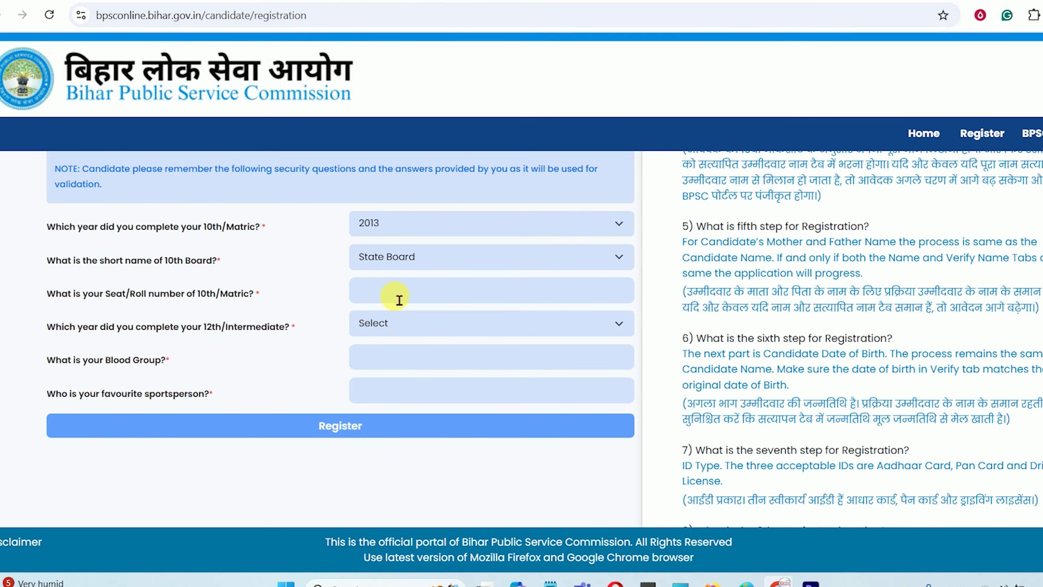
pyautogui.moveTo(104, 294); pyautogui.dragTo(247, 299)
pyautogui.click(103, 300)
pyautogui.moveTo(82, 300); pyautogui.dragTo(152, 300)
pyautogui.click(314, 300)
pyautogui.click(415, 299)
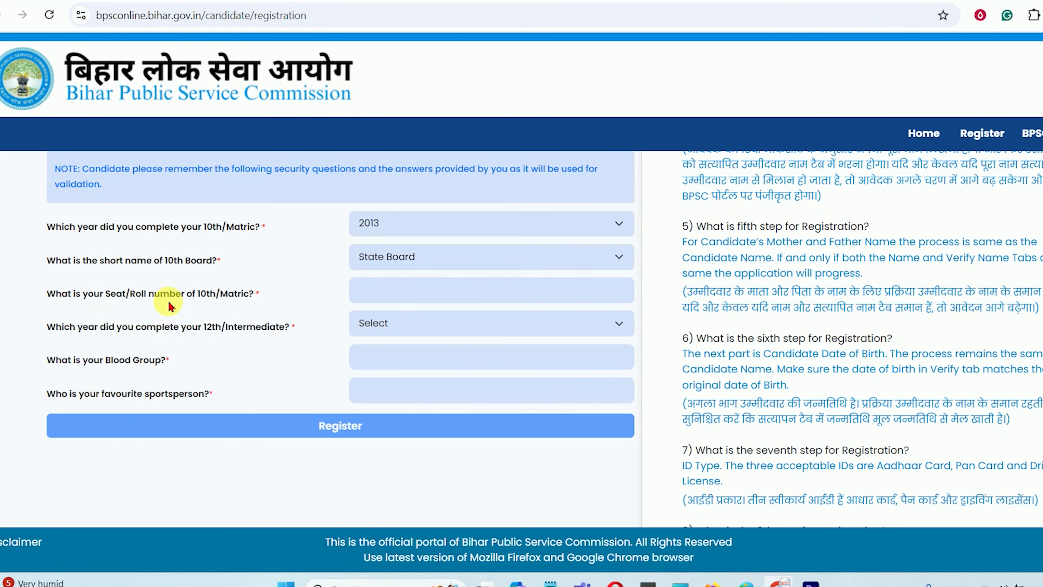
pyautogui.moveTo(106, 296); pyautogui.dragTo(177, 297)
pyautogui.click(148, 296)
pyautogui.click(389, 304)
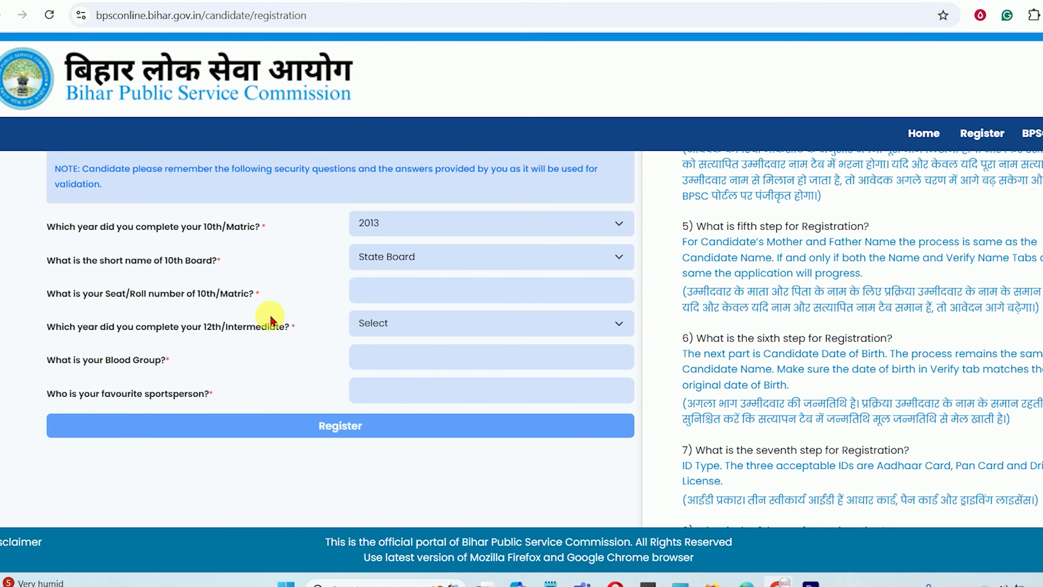
pyautogui.moveTo(78, 327); pyautogui.dragTo(253, 328)
pyautogui.click(392, 324)
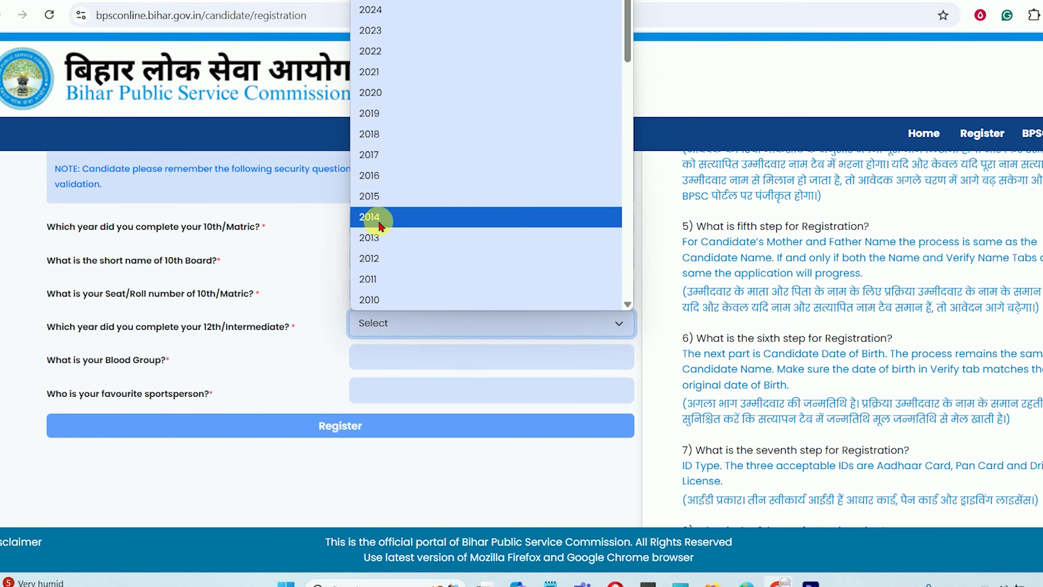
pyautogui.click(372, 197)
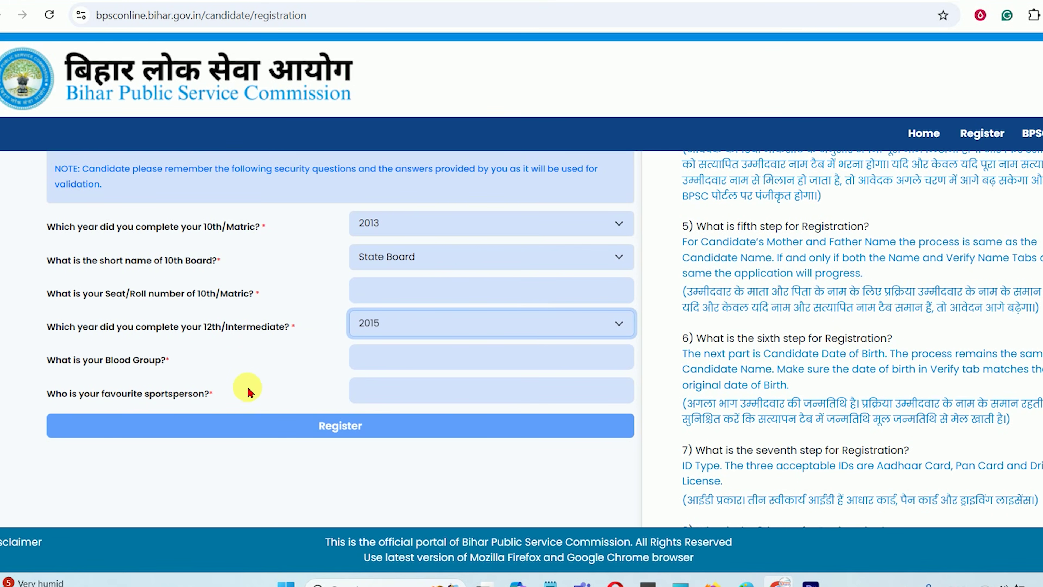
# Fill in blood group and favourite sportsperson answers, then confirm the DigiLocker redirect
pyautogui.moveTo(86, 360); pyautogui.dragTo(137, 360)
pyautogui.click(391, 363)
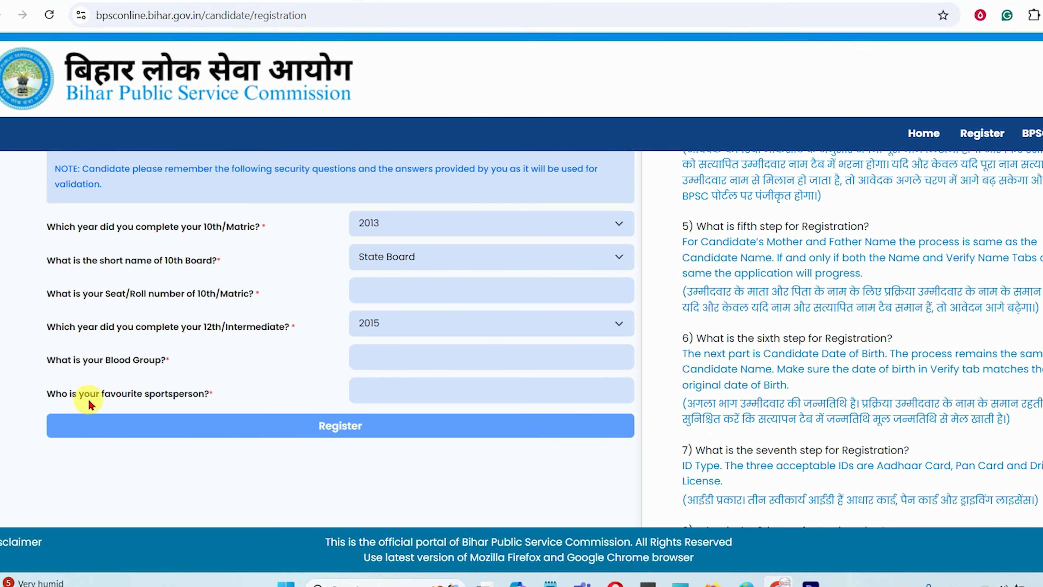
pyautogui.moveTo(89, 393); pyautogui.dragTo(172, 394)
pyautogui.click(390, 398)
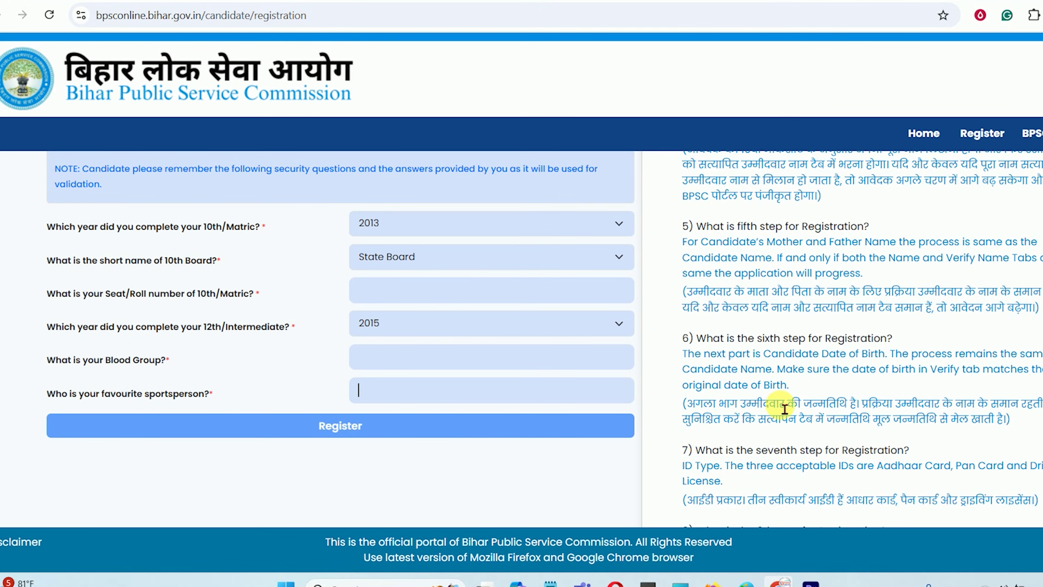
pyautogui.scroll(-5, 782, 405)
pyautogui.scroll(-1, 596, 397)
pyautogui.scroll(3, 594, 396)
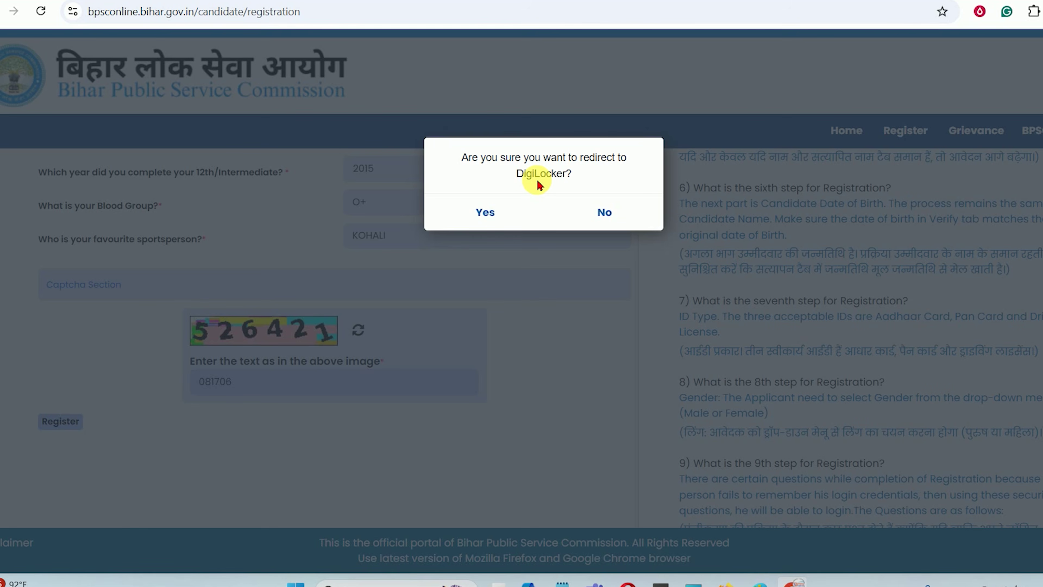
pyautogui.click(493, 216)
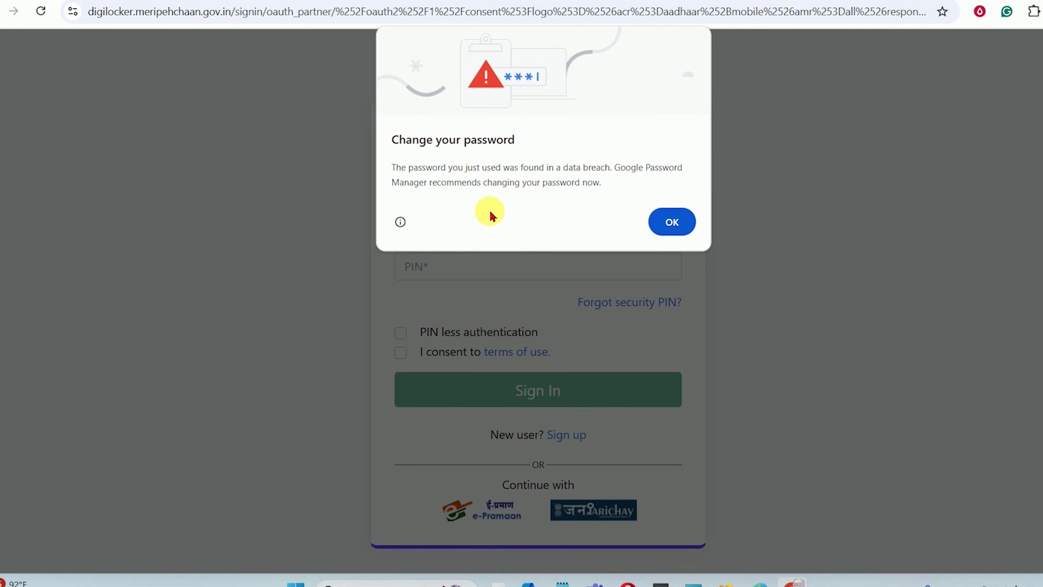
# Sign in to DigiLocker with mobile number, security PIN and OTP, then allow sharing with BPSC online
pyautogui.click(669, 222)
pyautogui.click(439, 231)
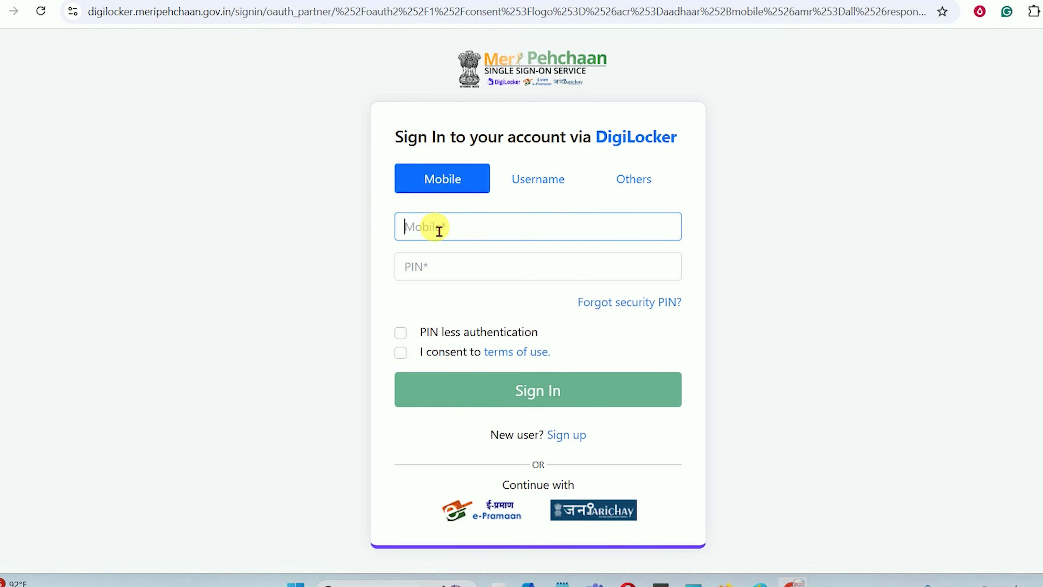
pyautogui.click(444, 272)
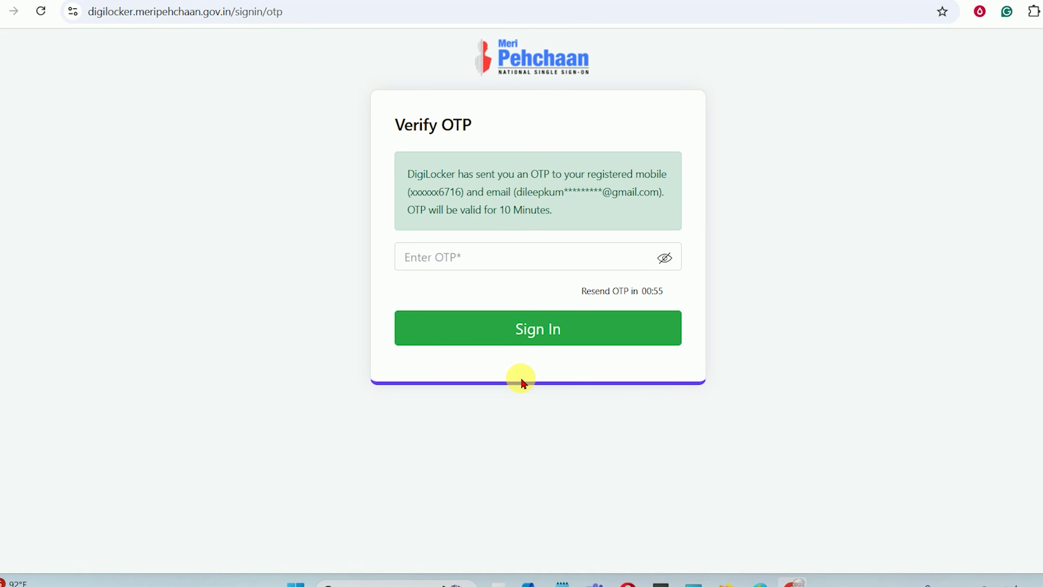
pyautogui.click(471, 267)
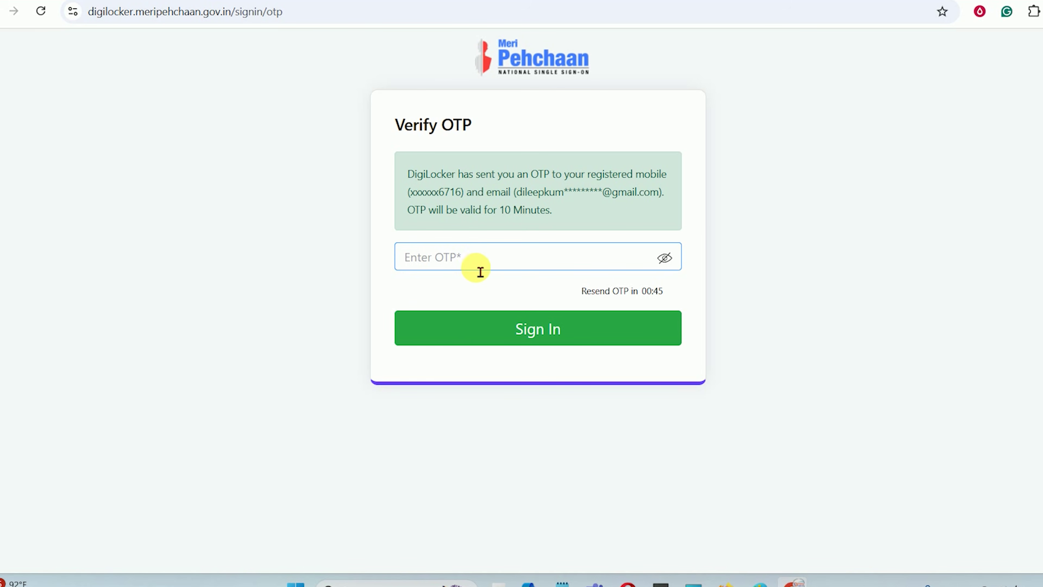
pyautogui.click(535, 334)
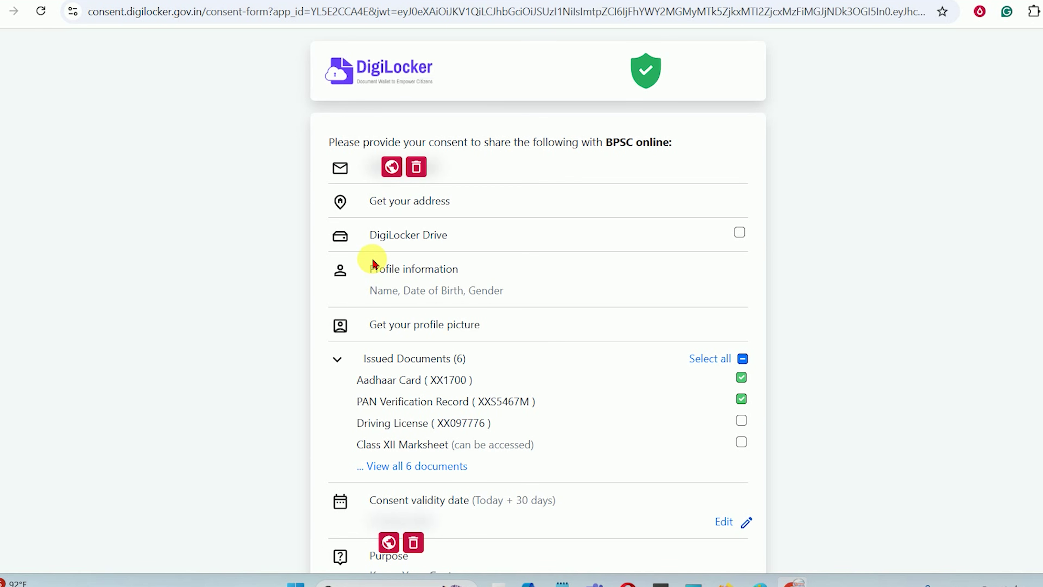
pyautogui.scroll(-3, 601, 244)
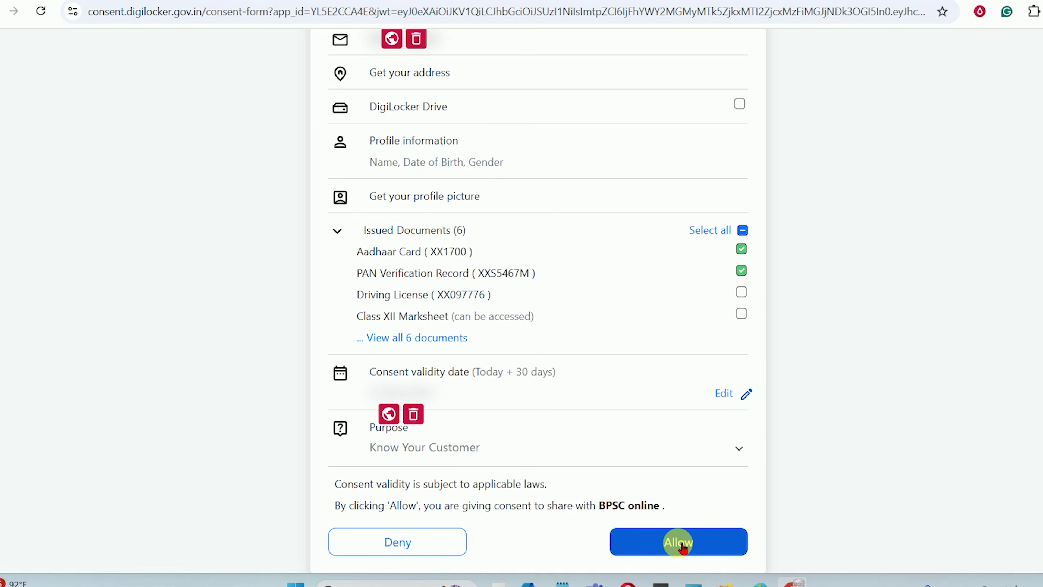
pyautogui.click(679, 543)
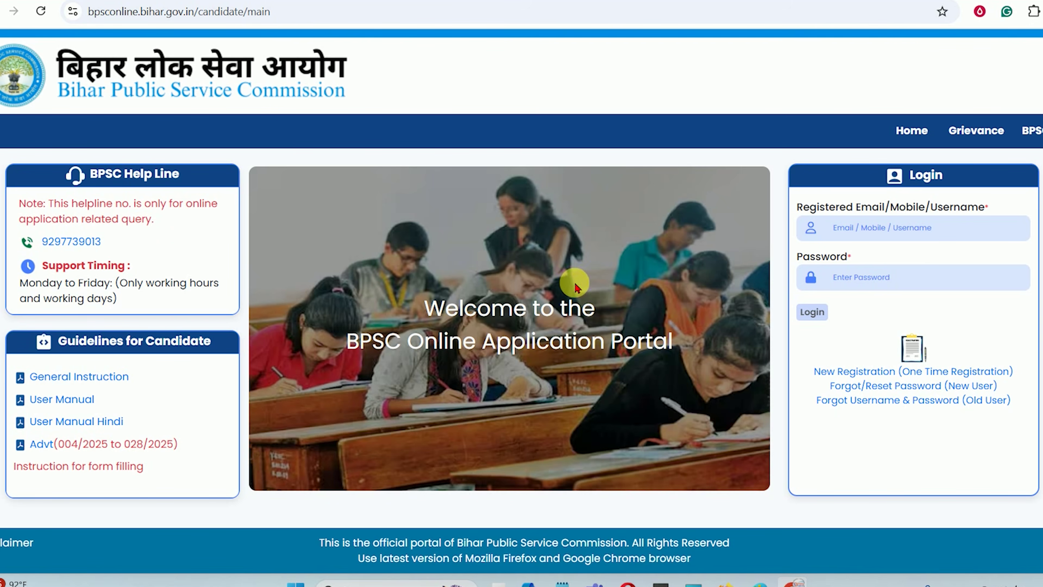
# Log in with username and password, entering the captcha, then refreshing and re-entering it
pyautogui.click(872, 242)
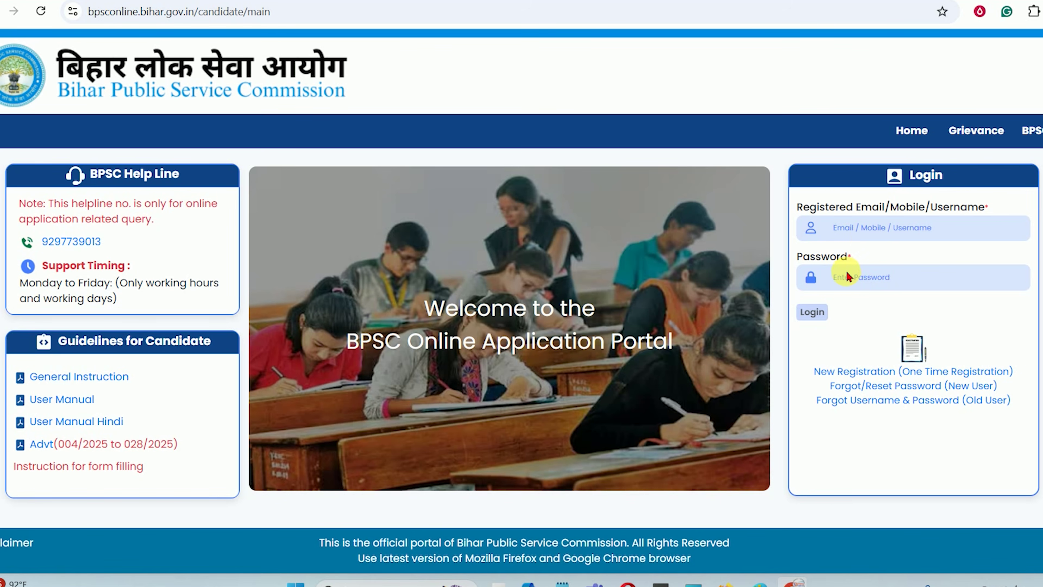
pyautogui.click(878, 230)
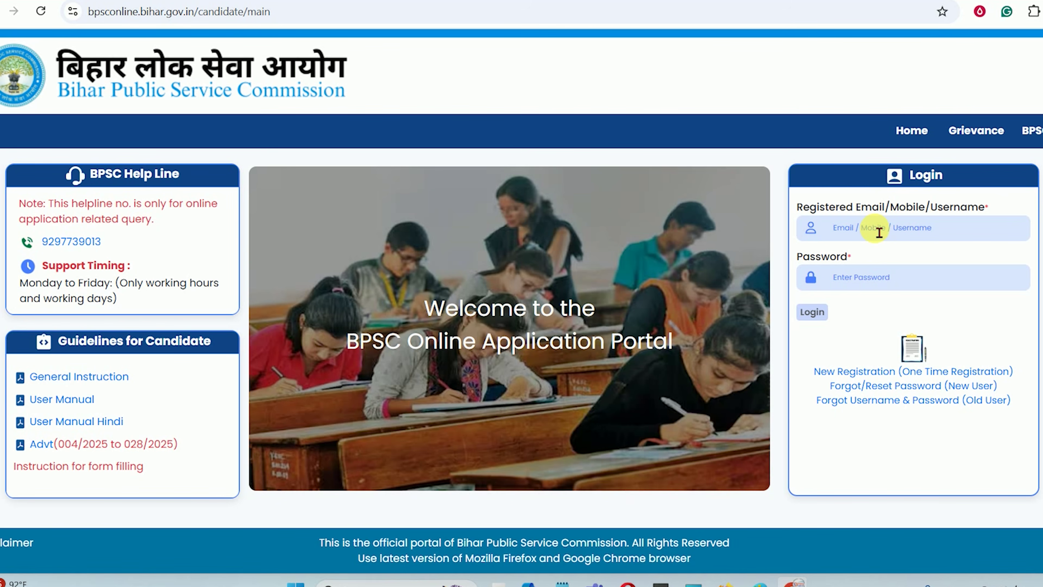
pyautogui.click(865, 233)
pyautogui.click(853, 276)
pyautogui.write('452847')
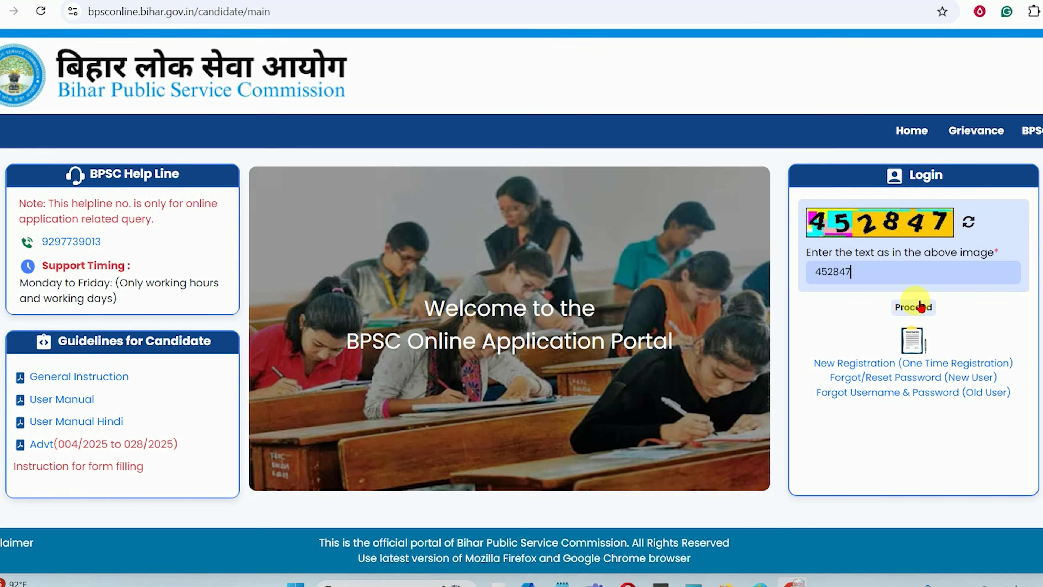
pyautogui.click(921, 306)
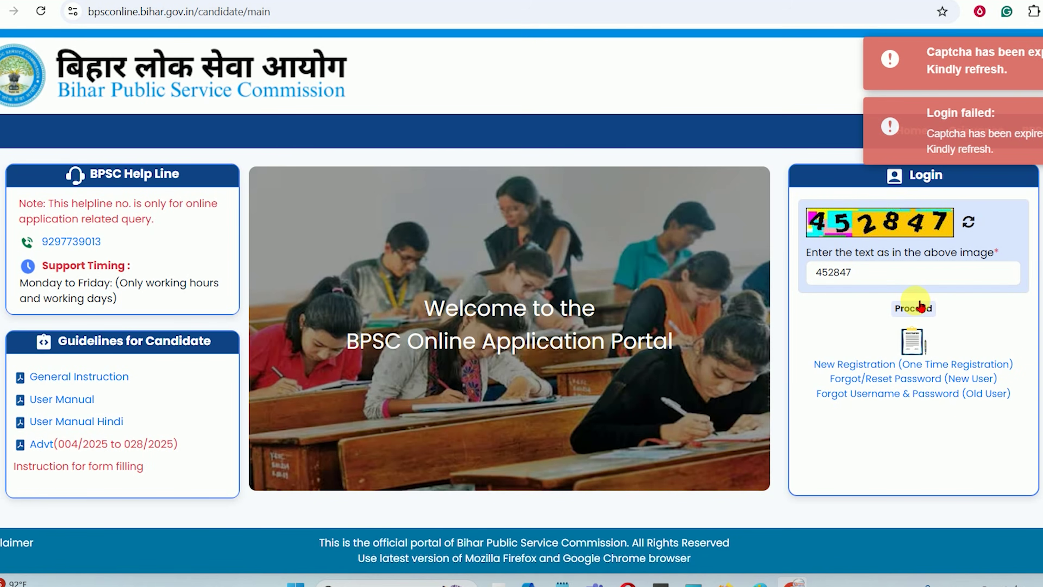
pyautogui.click(969, 227)
pyautogui.write('970749')
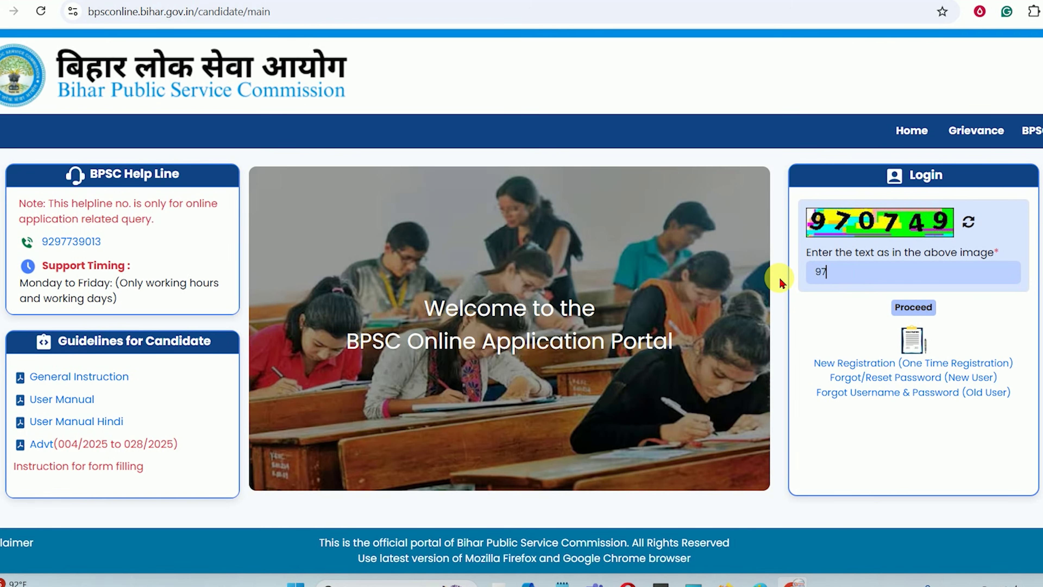
pyautogui.click(919, 307)
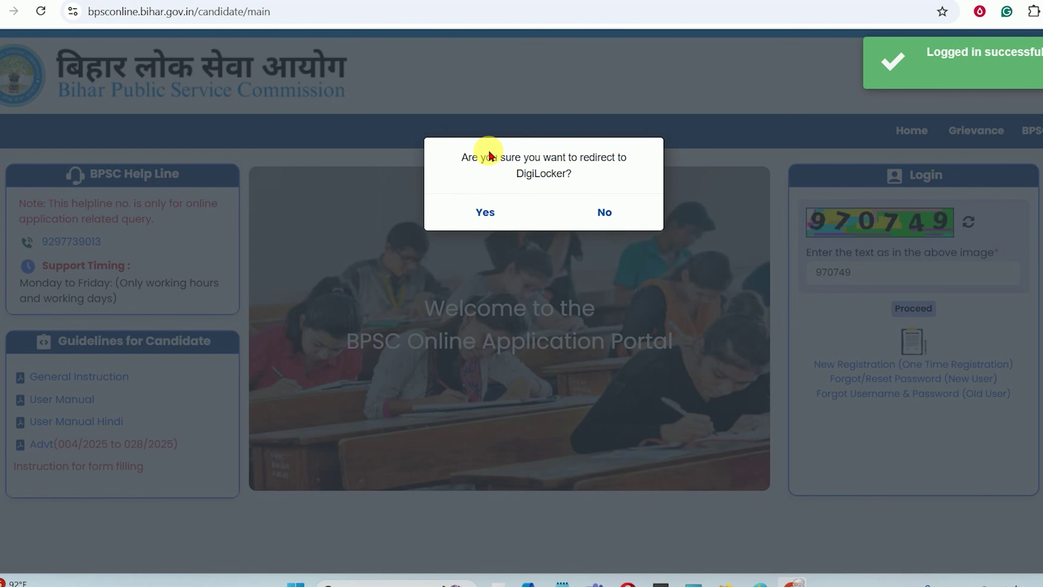
# Confirm the DigiLocker redirect and allow document sharing with BPSC online again
pyautogui.click(485, 213)
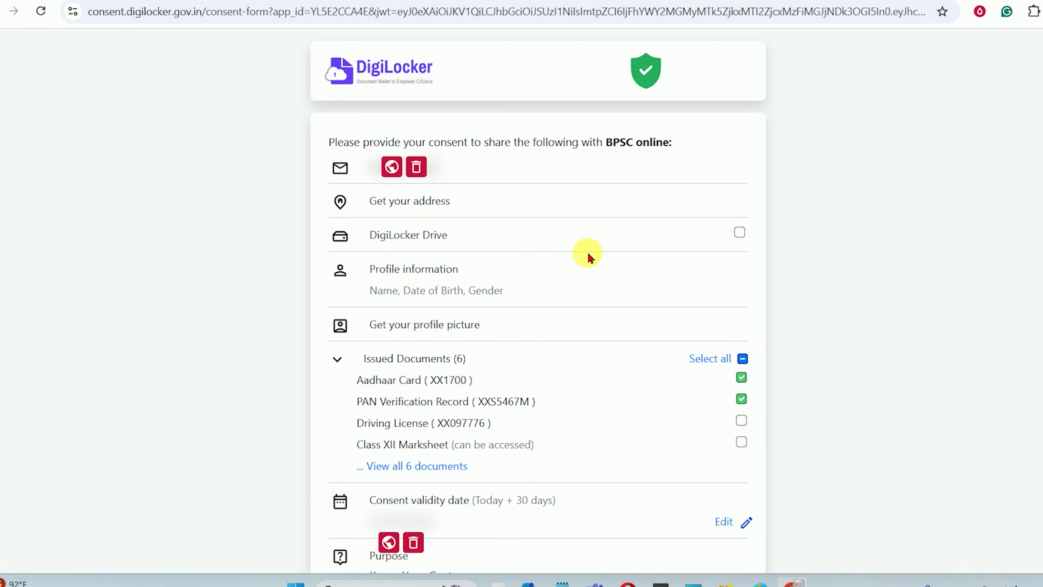
pyautogui.scroll(-3, 562, 267)
pyautogui.click(668, 542)
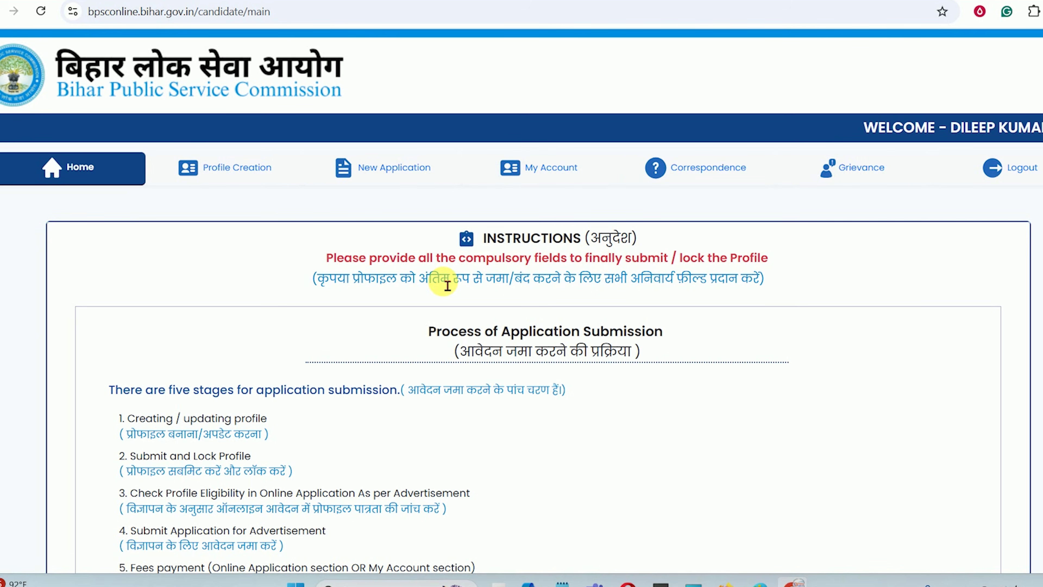
# Scroll through the Home page instructions, then open the Profile Creation tab's Step 1 Personal Information form
pyautogui.scroll(-5, 204, 194)
pyautogui.moveTo(127, 119); pyautogui.dragTo(244, 252)
pyautogui.click(244, 253)
pyautogui.scroll(-5, 244, 261)
pyautogui.scroll(-5, 244, 262)
pyautogui.scroll(3, 244, 261)
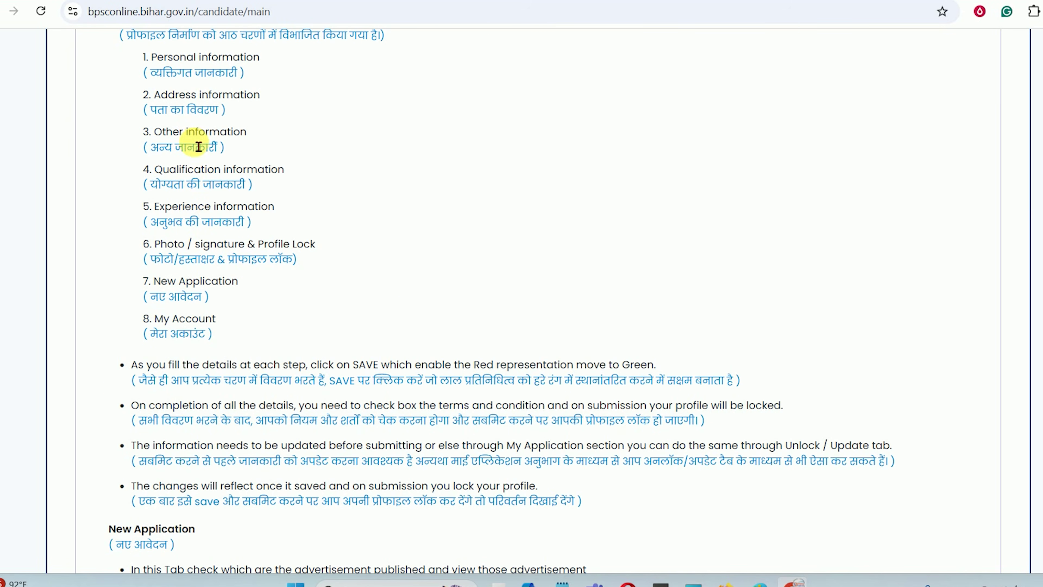
pyautogui.scroll(-10, 199, 147)
pyautogui.scroll(5, 511, 393)
pyautogui.scroll(-6, 519, 395)
pyautogui.scroll(16, 568, 426)
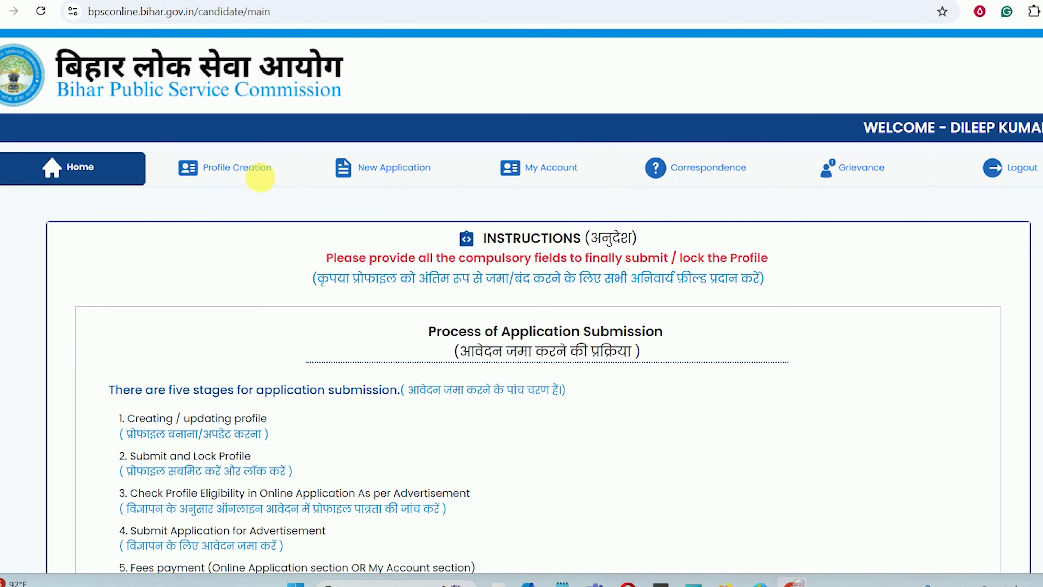
pyautogui.click(230, 168)
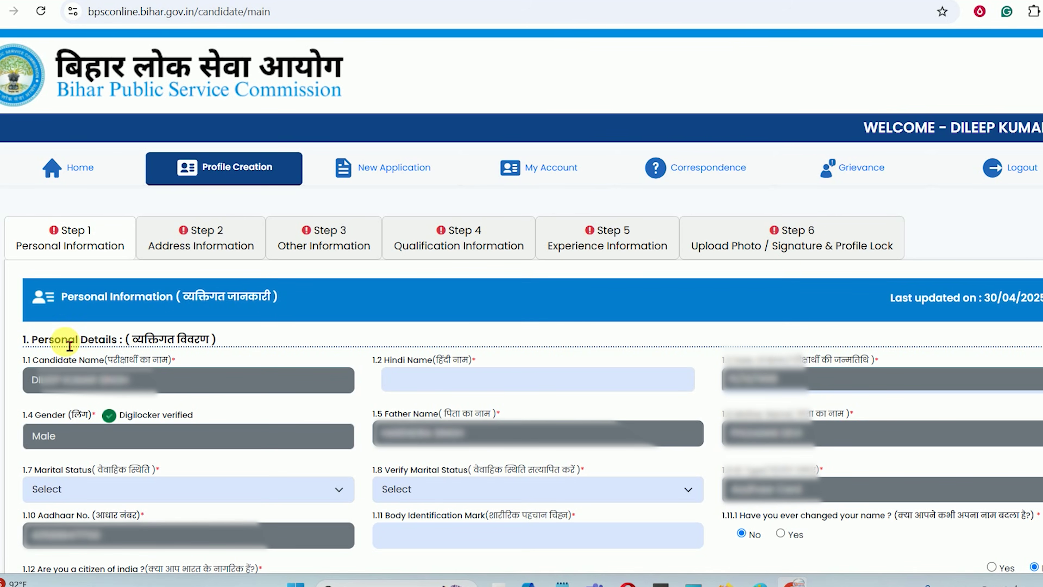
# Enter the candidate's full name in Devanagari in the 1.2 Hindi Name field
pyautogui.moveTo(63, 342); pyautogui.dragTo(174, 344)
pyautogui.click(178, 344)
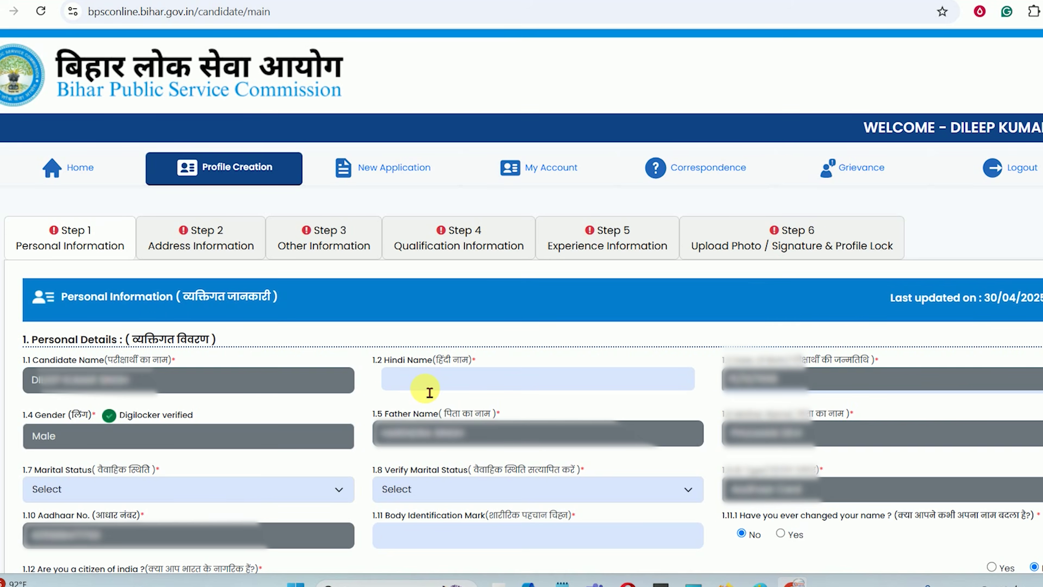
pyautogui.click(436, 385)
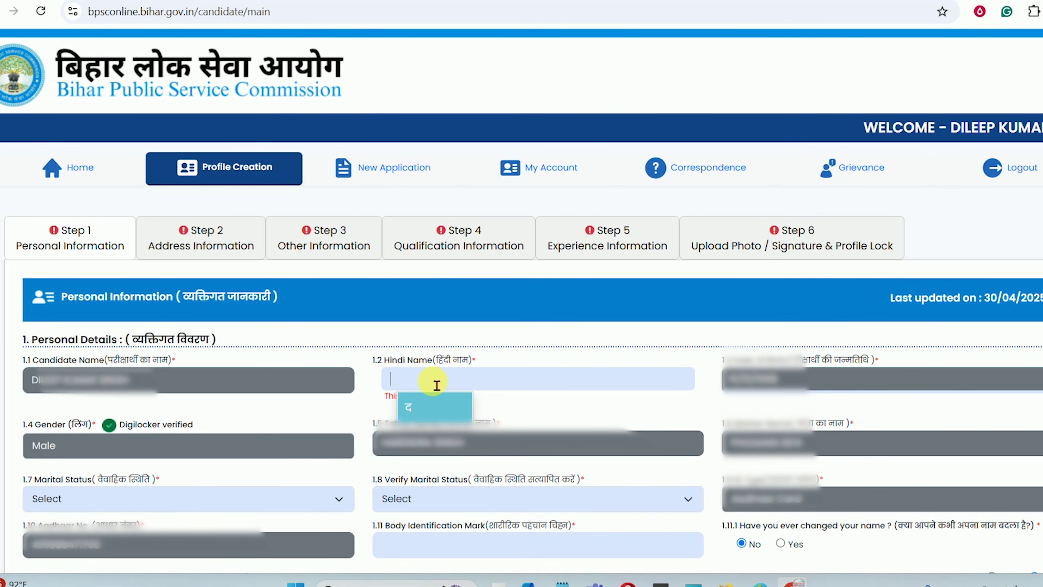
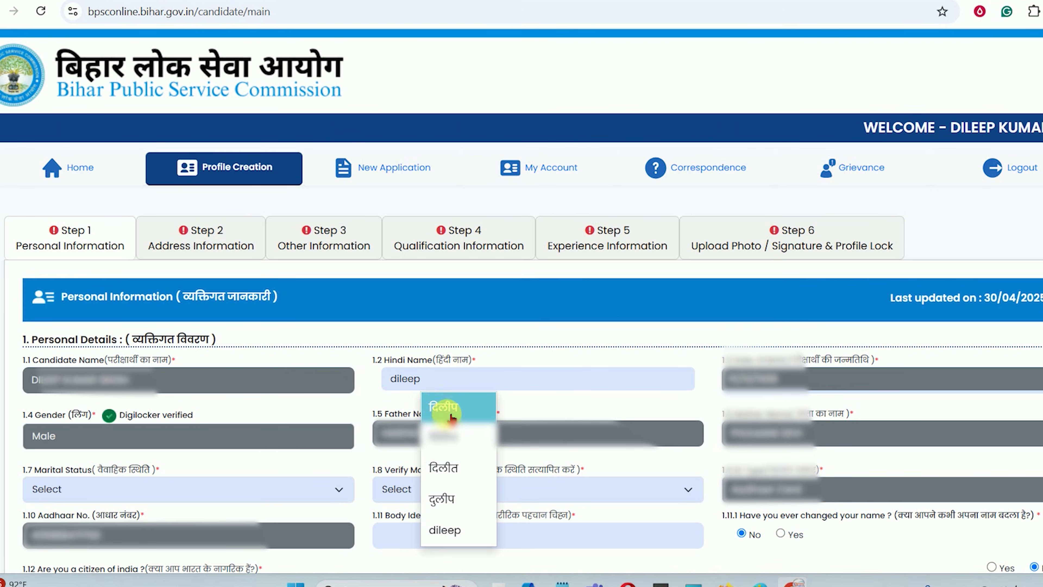
pyautogui.click(454, 407)
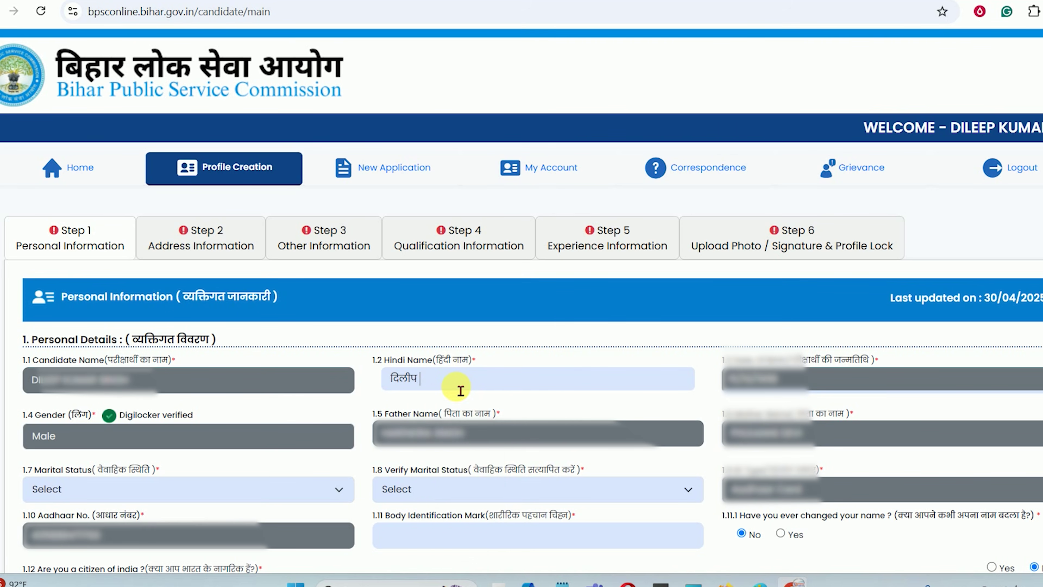
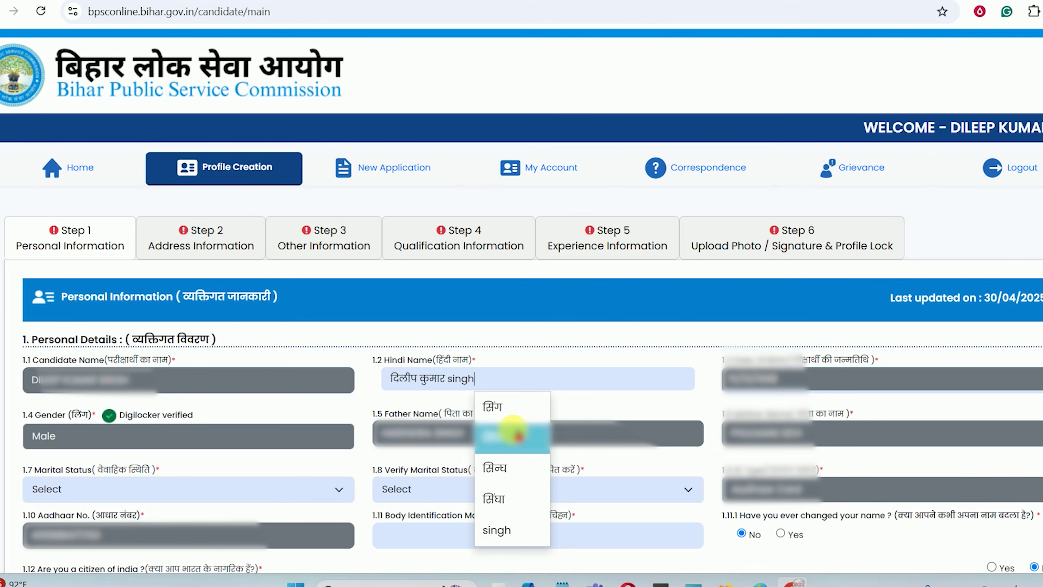
pyautogui.click(513, 432)
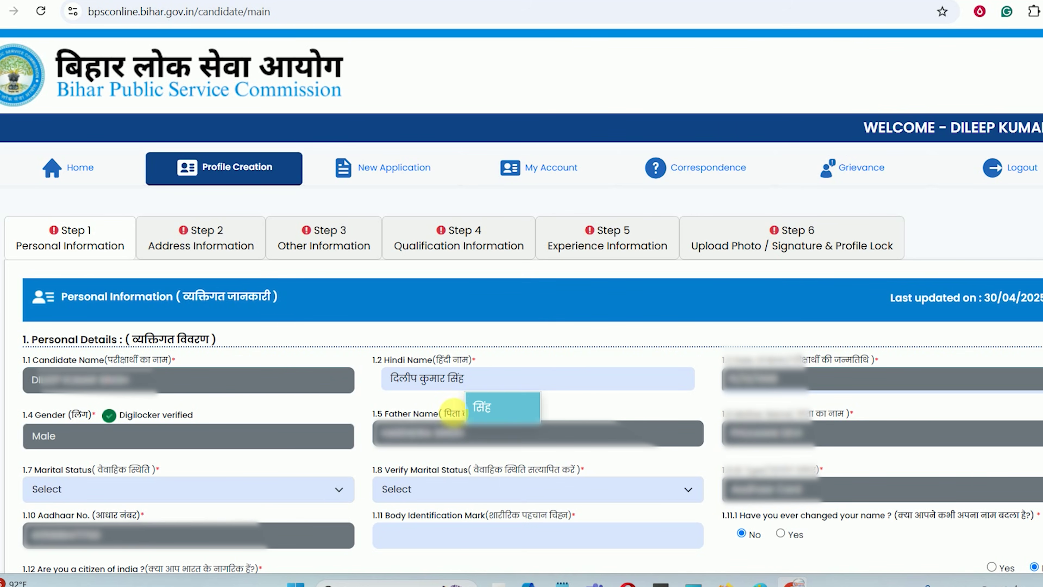
pyautogui.click(429, 406)
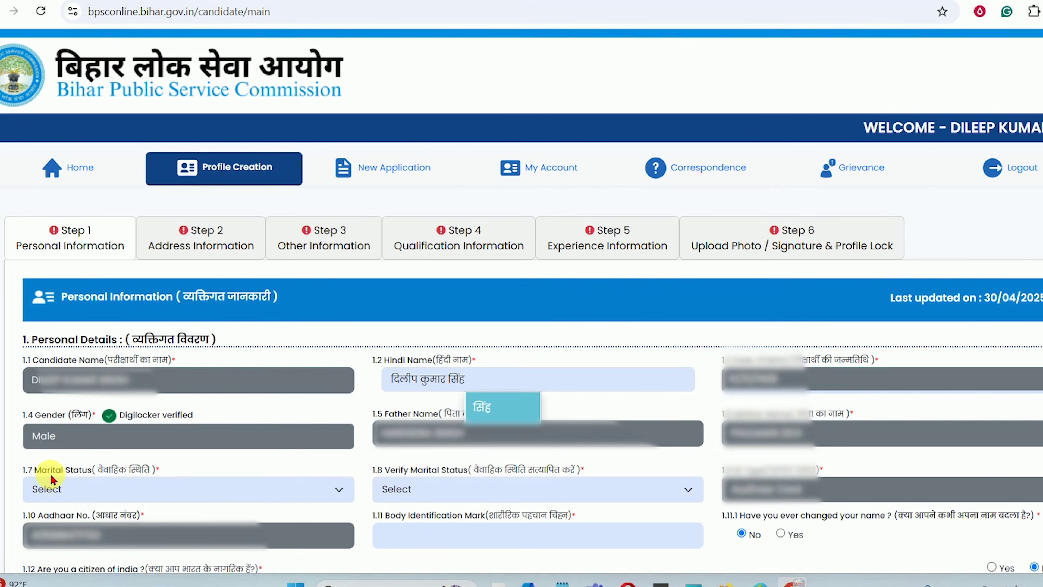
# Set both the 1.7 and 1.8 marital status fields to Unmarried
pyautogui.moveTo(50, 475); pyautogui.dragTo(123, 472)
pyautogui.click(123, 498)
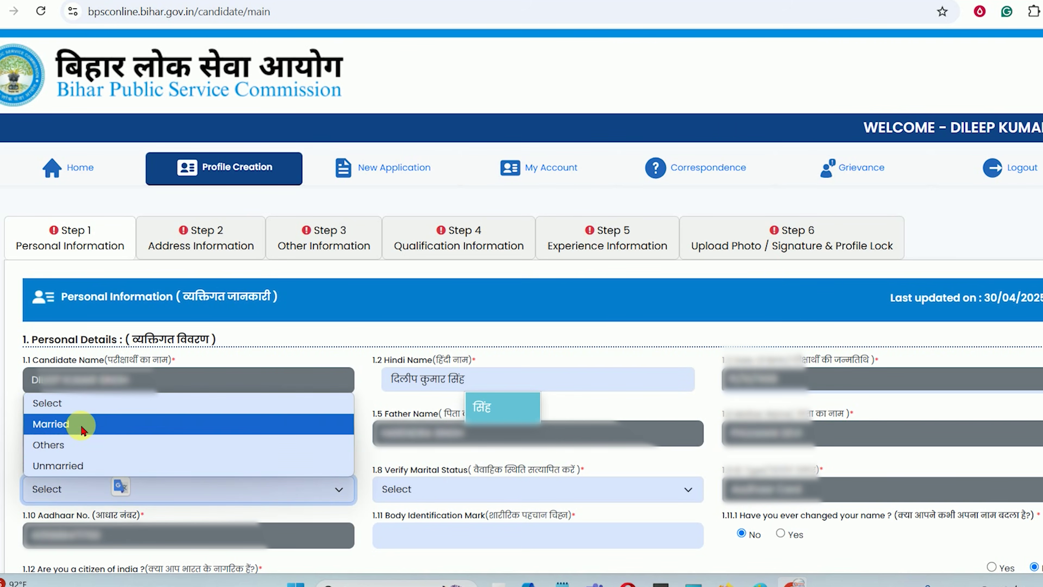
pyautogui.click(81, 464)
pyautogui.moveTo(405, 470); pyautogui.dragTo(478, 472)
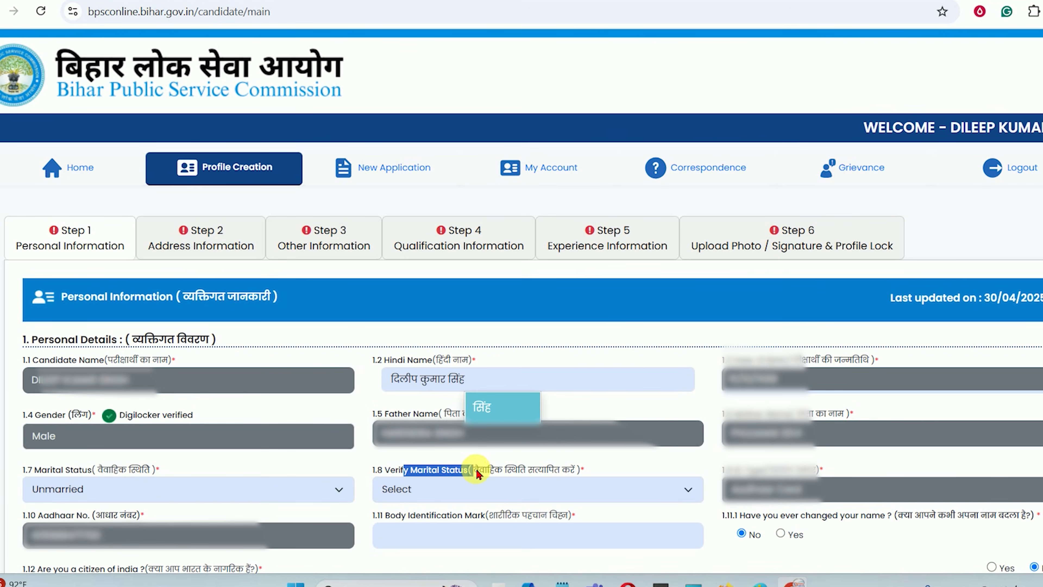
pyautogui.click(482, 490)
pyautogui.click(430, 465)
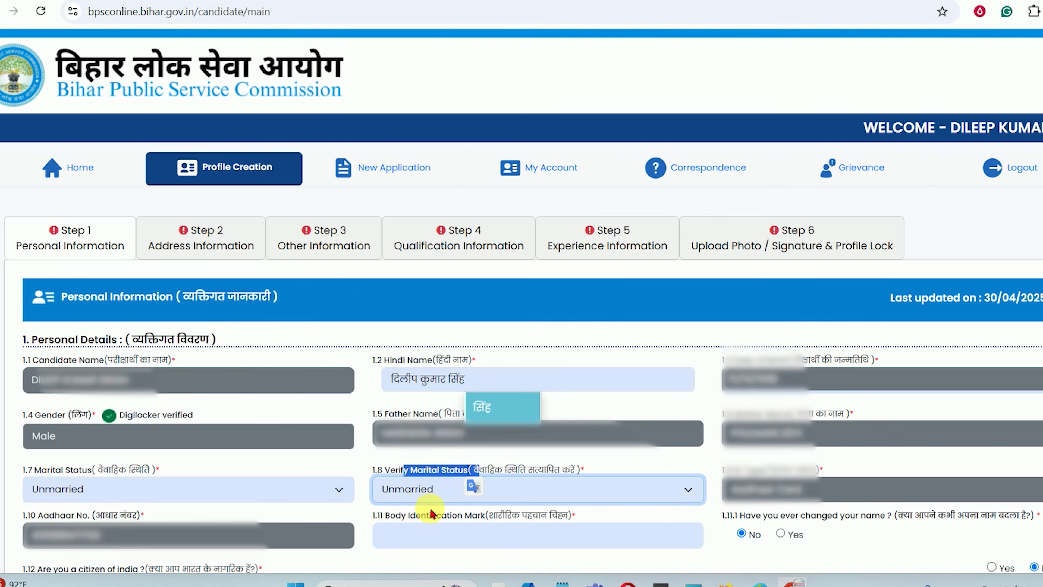
pyautogui.click(625, 476)
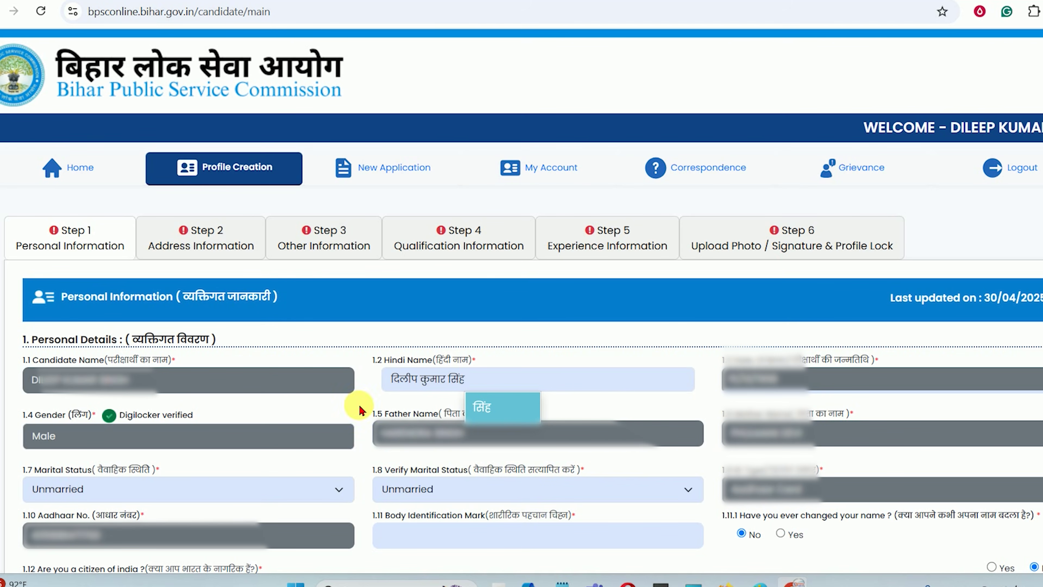
pyautogui.click(490, 407)
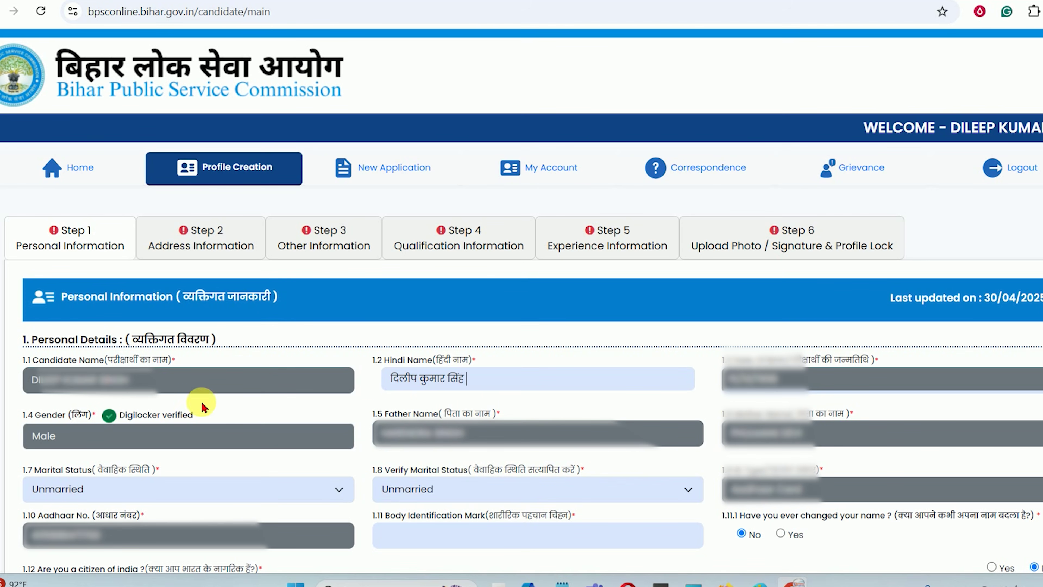
# Answer Yes to being a citizen of India (1.12)
pyautogui.scroll(-6, 460, 393)
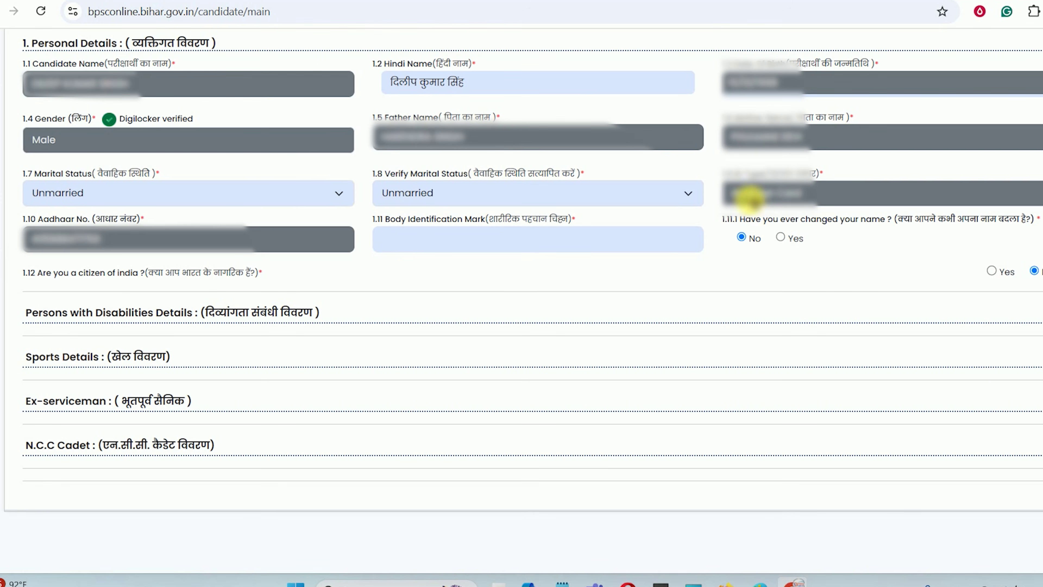
pyautogui.moveTo(762, 219); pyautogui.dragTo(886, 219)
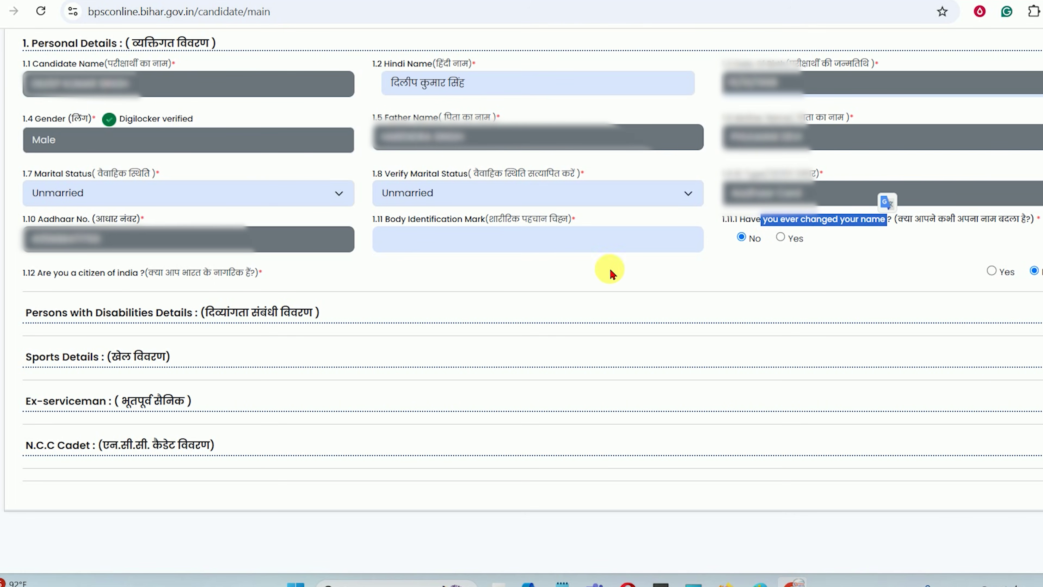
pyautogui.moveTo(421, 219); pyautogui.dragTo(465, 220)
pyautogui.click(475, 245)
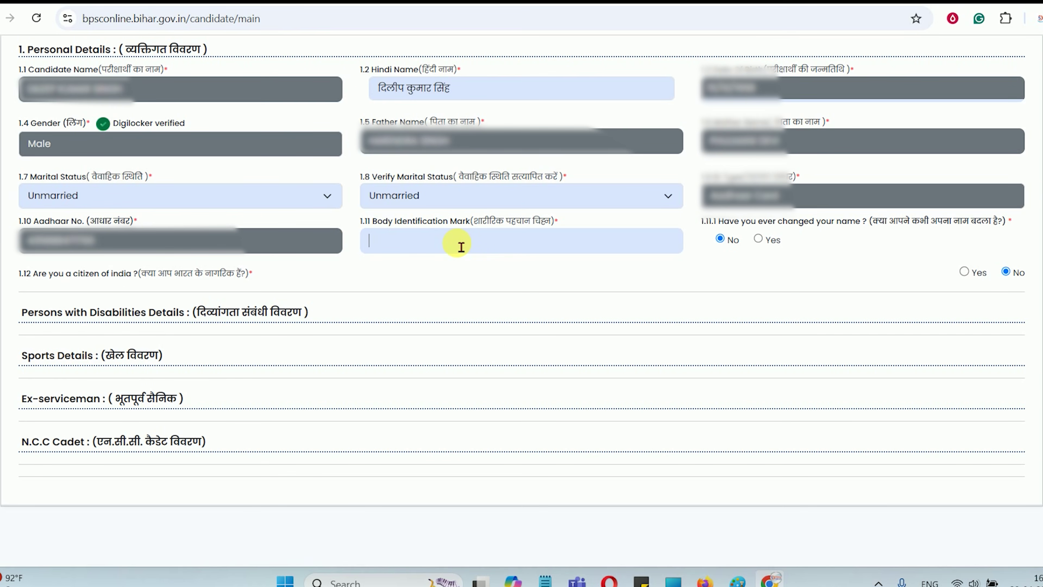
pyautogui.moveTo(33, 274); pyautogui.dragTo(201, 280)
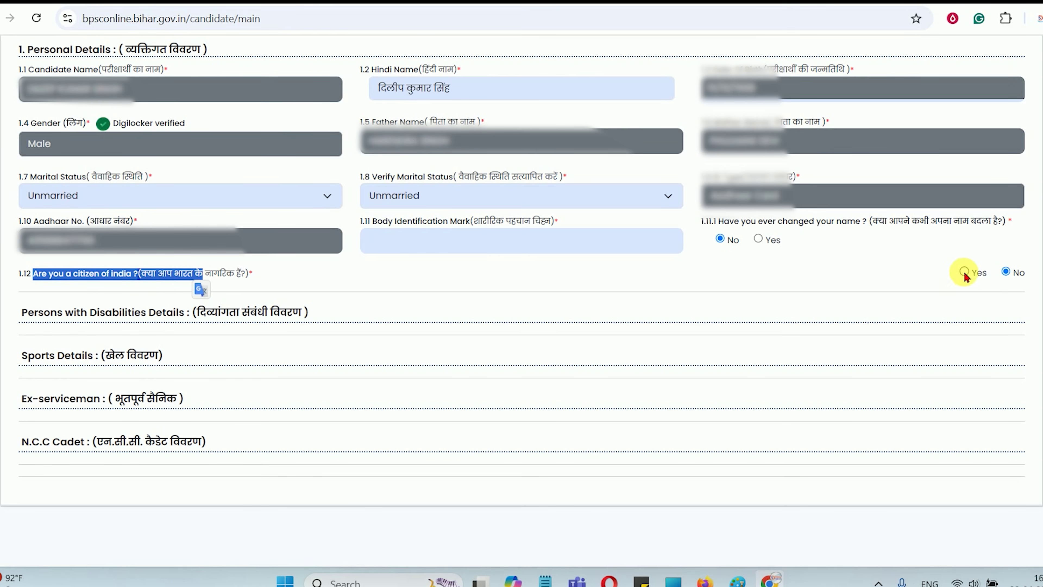
pyautogui.click(965, 272)
# Answer Yes to permanent residence of Bihar (1.13), revealing the Caste/Category Details
pyautogui.moveTo(130, 293); pyautogui.dragTo(333, 292)
pyautogui.moveTo(185, 312); pyautogui.dragTo(317, 313)
pyautogui.scroll(-5, 318, 313)
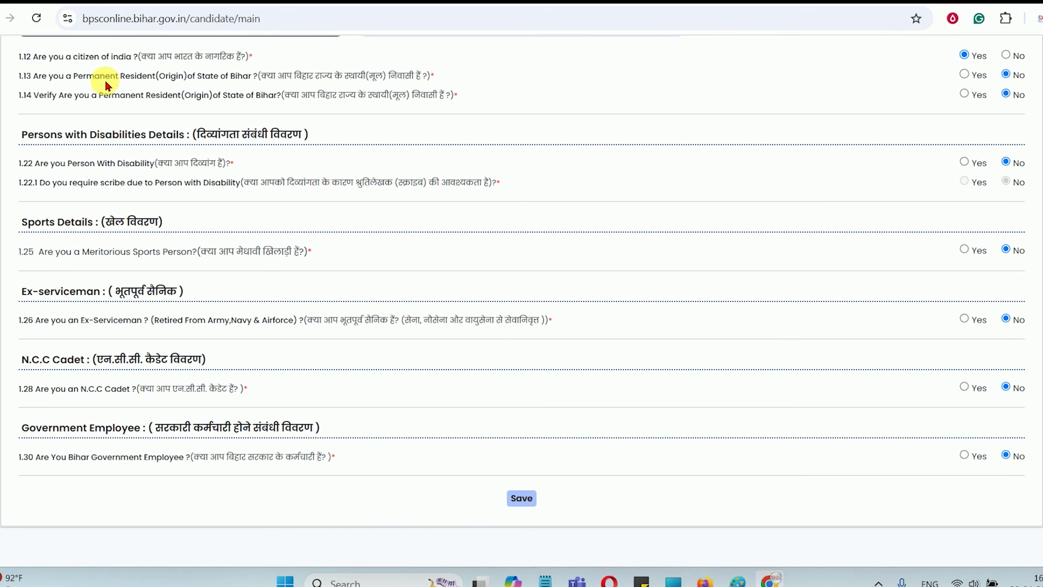
pyautogui.moveTo(74, 76); pyautogui.dragTo(398, 82)
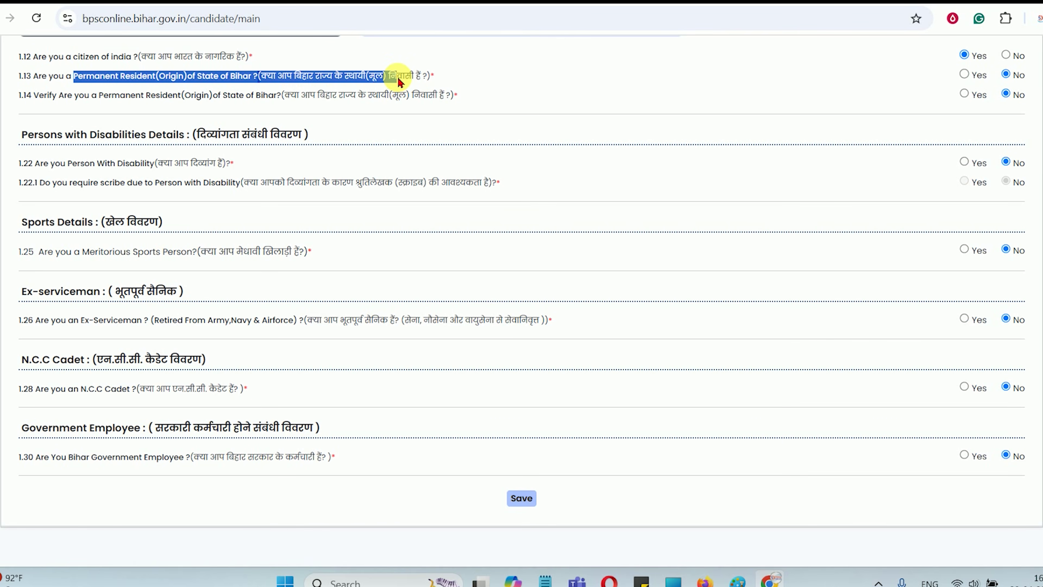
pyautogui.click(400, 80)
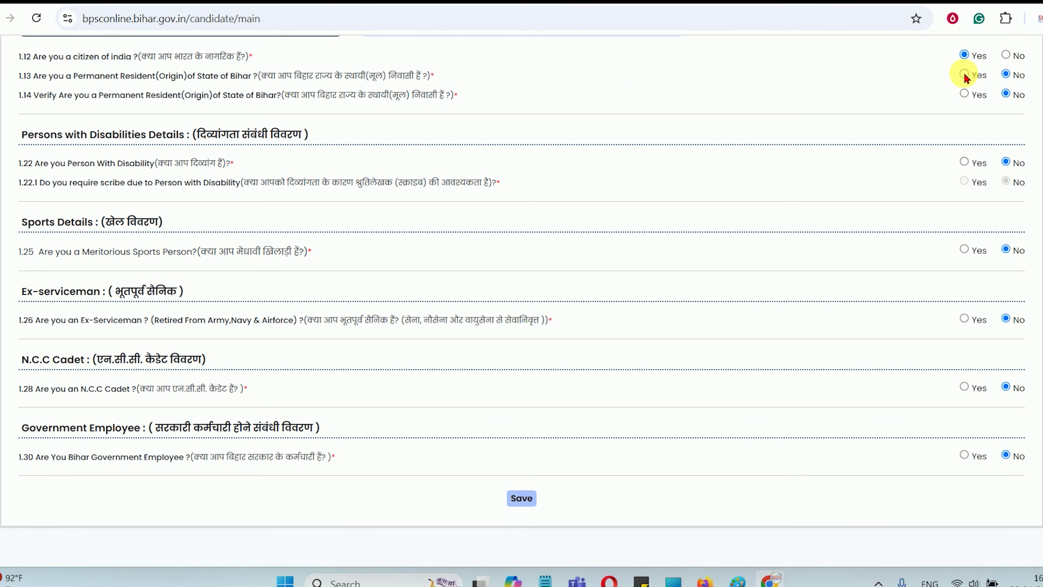
pyautogui.click(964, 76)
pyautogui.moveTo(67, 146); pyautogui.dragTo(261, 153)
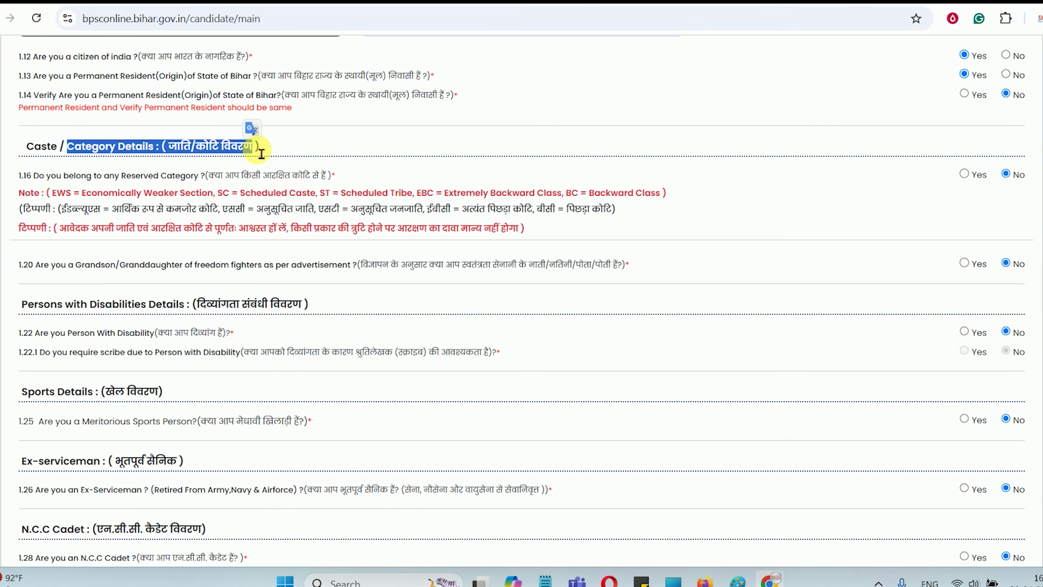
# Answer Yes to belonging to a reserved category
pyautogui.click(261, 153)
pyautogui.moveTo(118, 176); pyautogui.dragTo(211, 175)
pyautogui.click(207, 177)
pyautogui.moveTo(52, 194); pyautogui.dragTo(139, 193)
pyautogui.moveTo(240, 193); pyautogui.dragTo(666, 193)
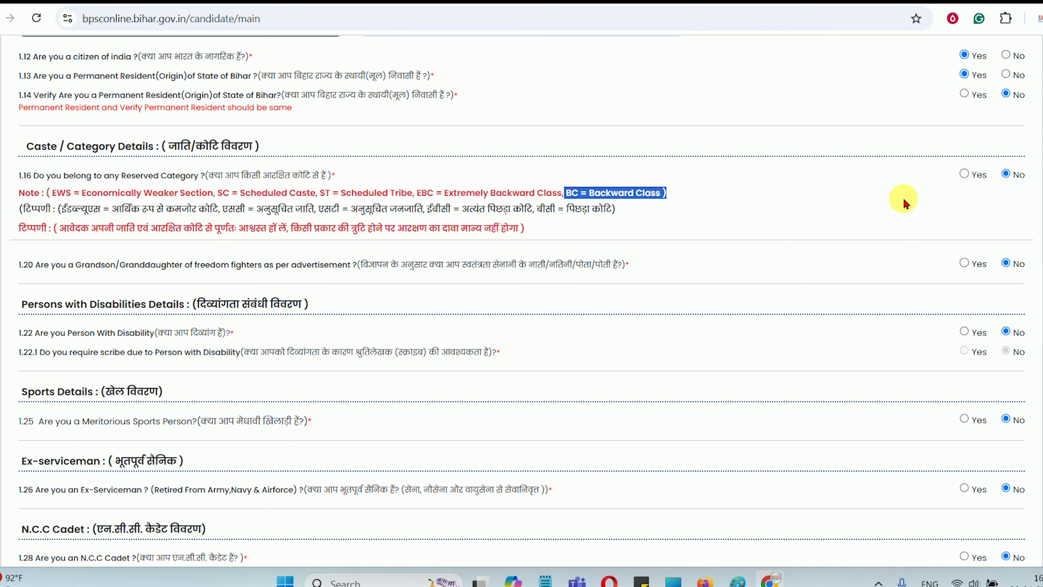
pyautogui.click(965, 177)
# Set the category code and its verification to EBC and choose Kanu as caste name
pyautogui.click(147, 212)
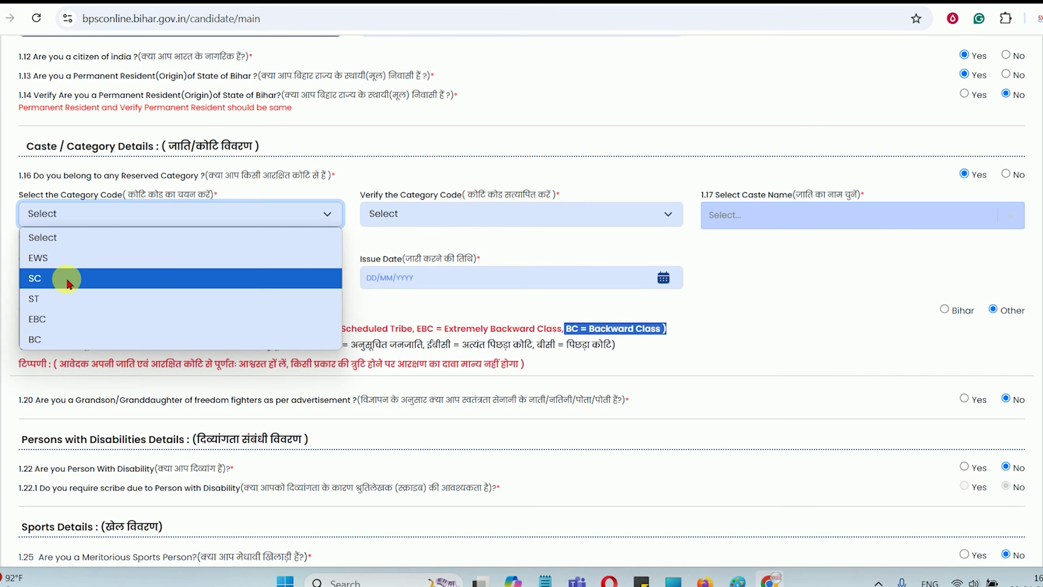
pyautogui.click(73, 319)
pyautogui.click(397, 215)
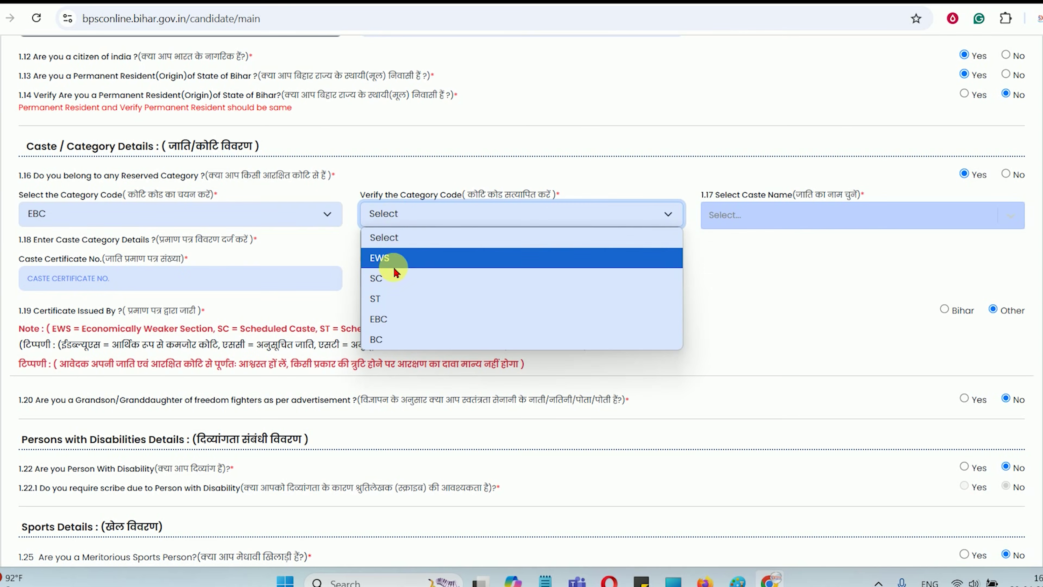
pyautogui.click(389, 317)
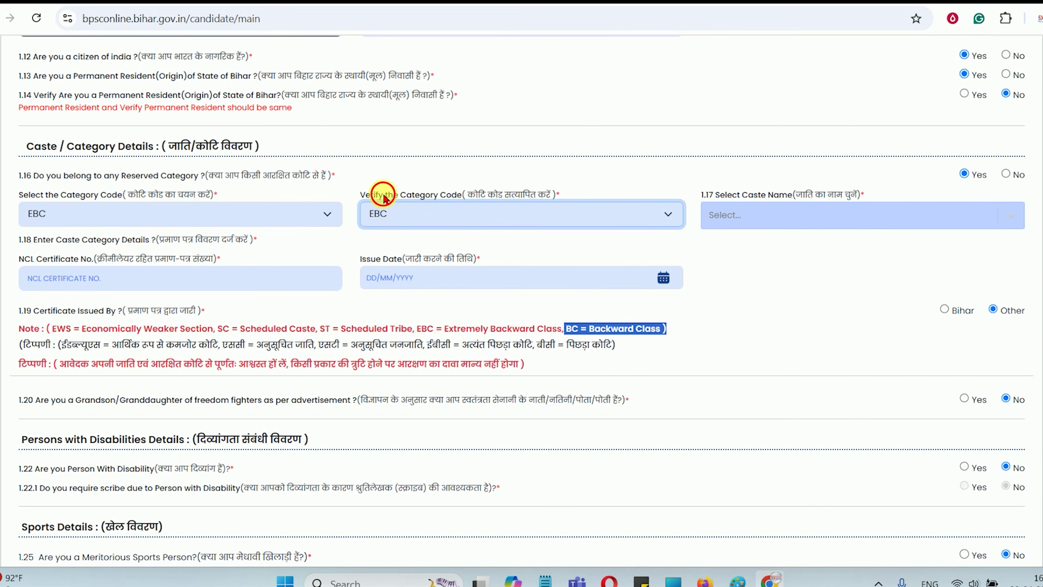
pyautogui.moveTo(384, 194); pyautogui.dragTo(477, 195)
pyautogui.moveTo(751, 193); pyautogui.dragTo(814, 195)
pyautogui.click(743, 222)
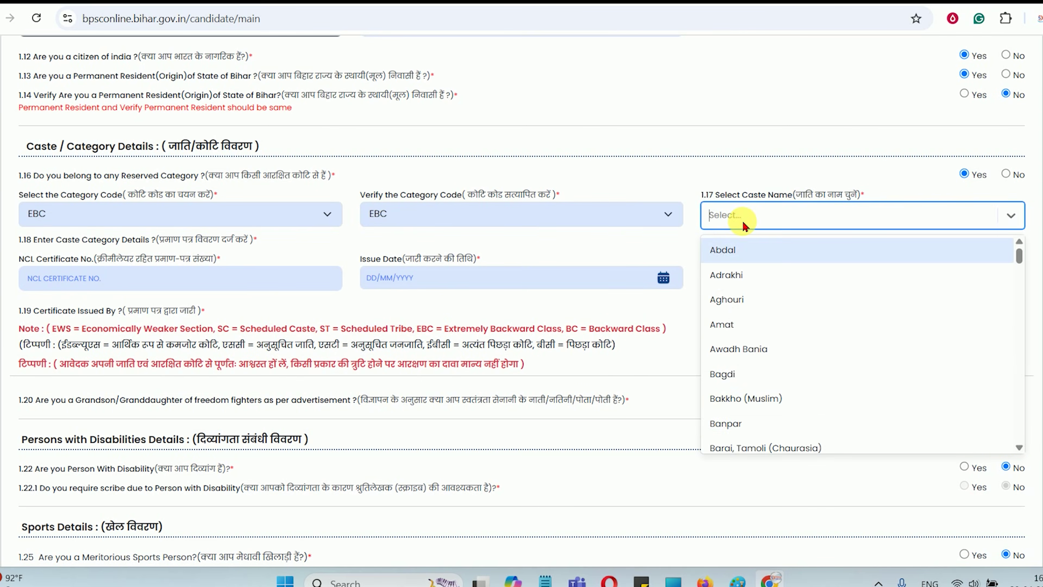
pyautogui.scroll(-20, 758, 396)
pyautogui.scroll(-20, 759, 394)
pyautogui.scroll(20, 767, 403)
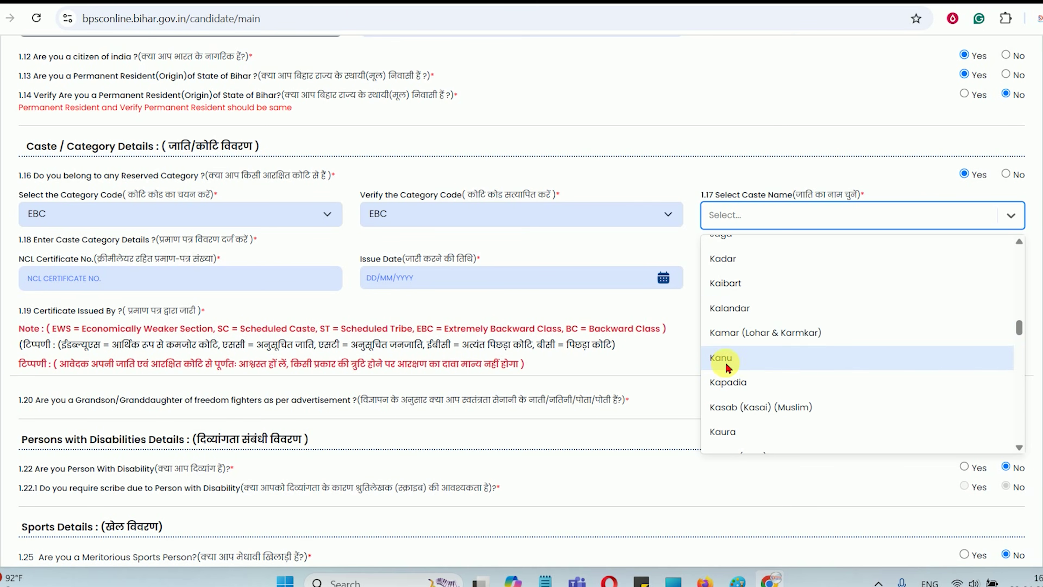
pyautogui.click(726, 367)
# Switch the category code to BC, then back to EBC in both dropdowns
pyautogui.moveTo(41, 262); pyautogui.dragTo(115, 263)
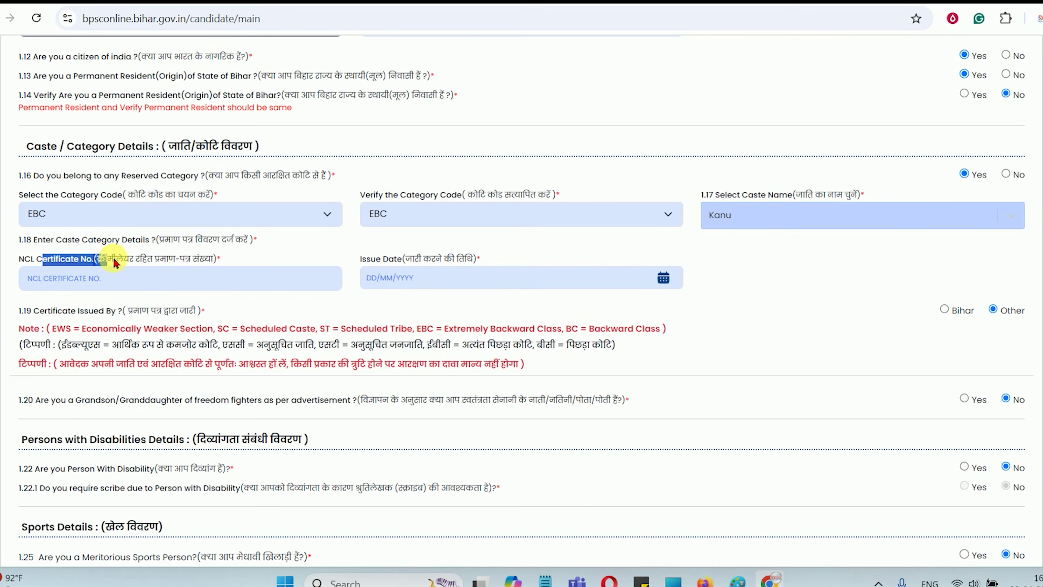
pyautogui.click(129, 287)
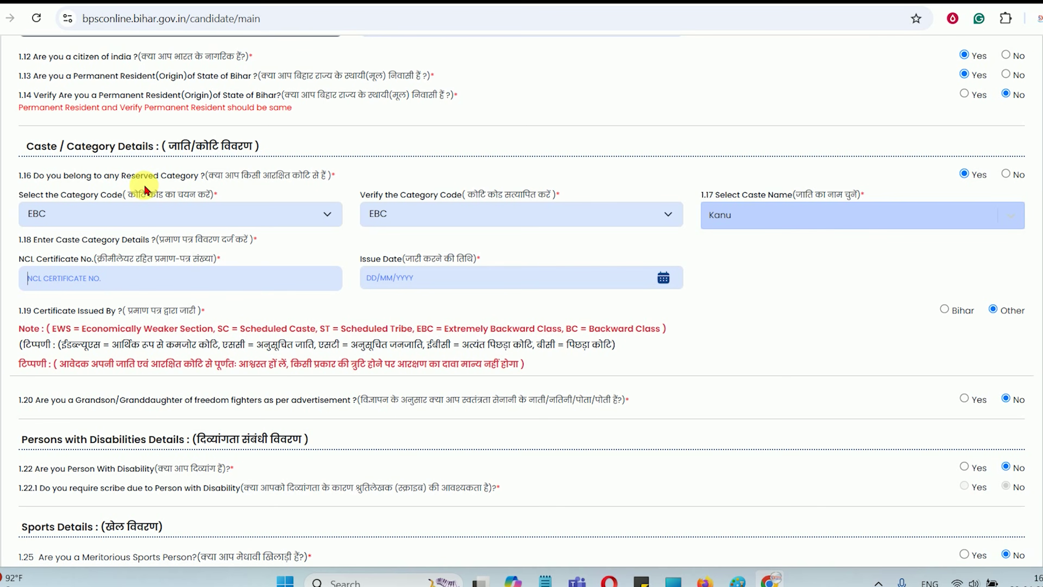
pyautogui.click(148, 212)
pyautogui.click(70, 333)
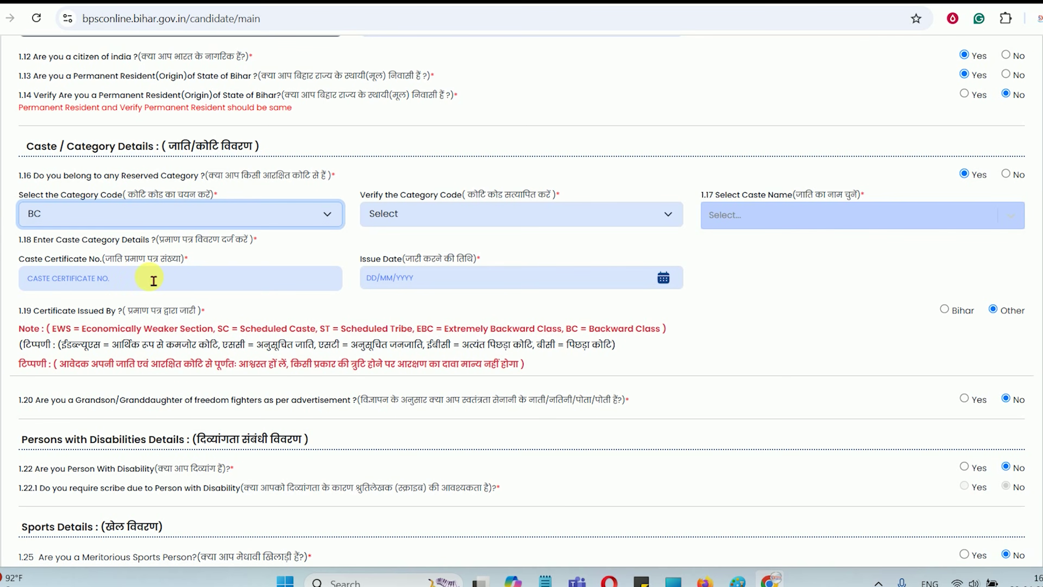
pyautogui.click(153, 292)
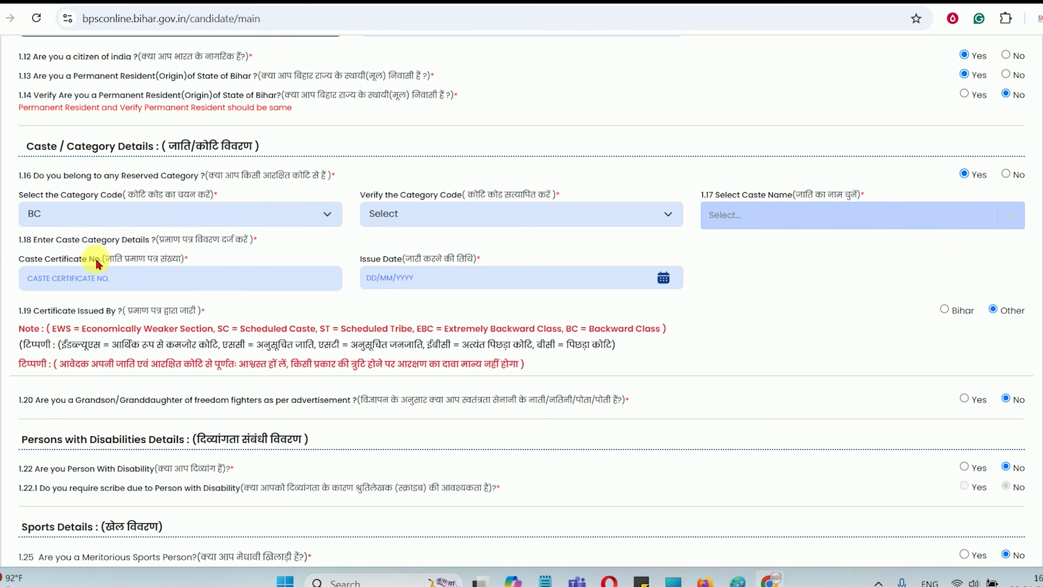
pyautogui.click(97, 216)
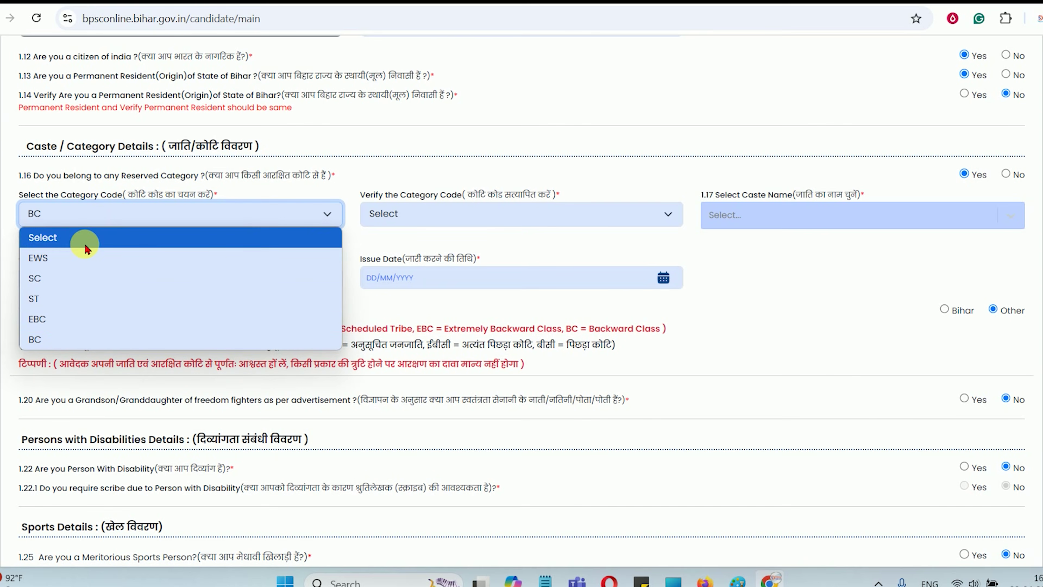
pyautogui.click(62, 320)
pyautogui.click(715, 224)
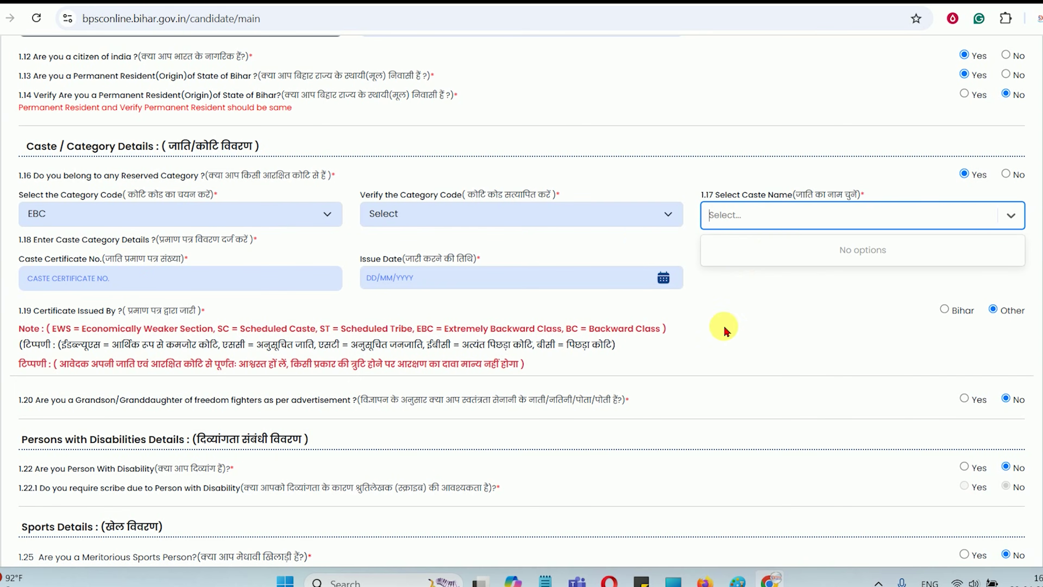
pyautogui.click(456, 225)
pyautogui.click(379, 319)
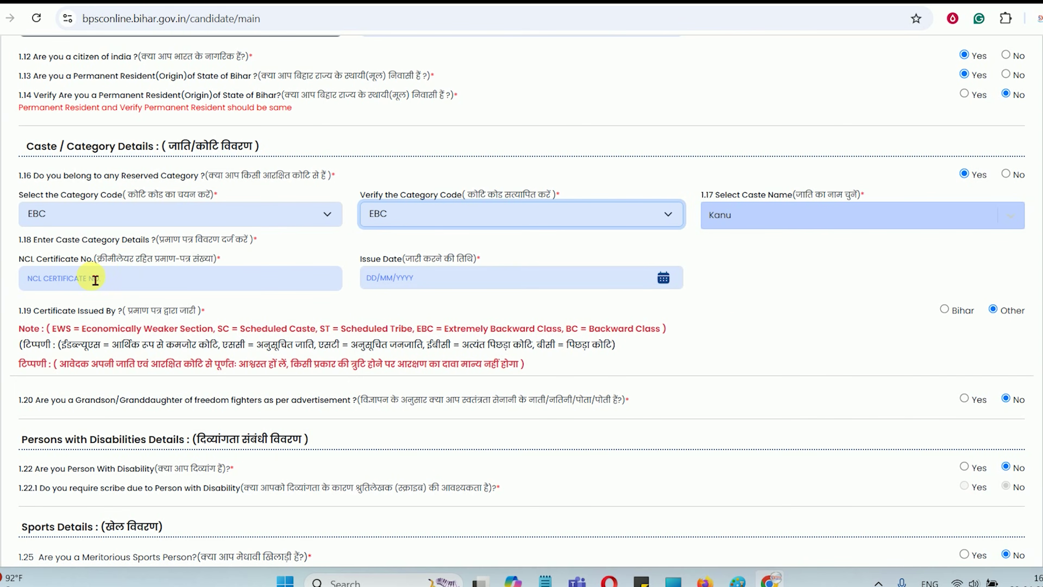
pyautogui.moveTo(382, 259); pyautogui.dragTo(463, 259)
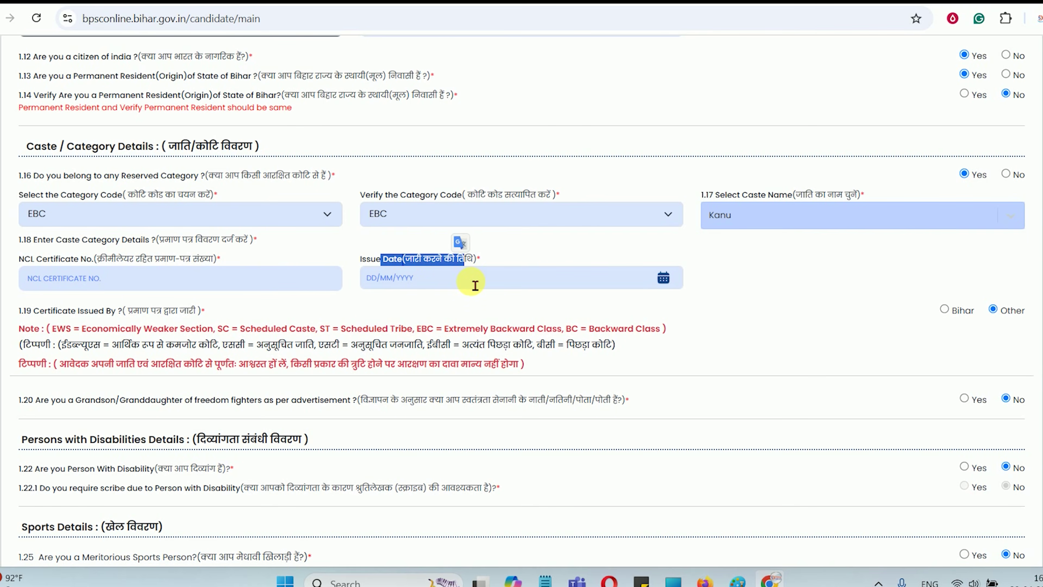
# Set both category code dropdowns to SC and pick Bhogta as the caste name
pyautogui.click(234, 214)
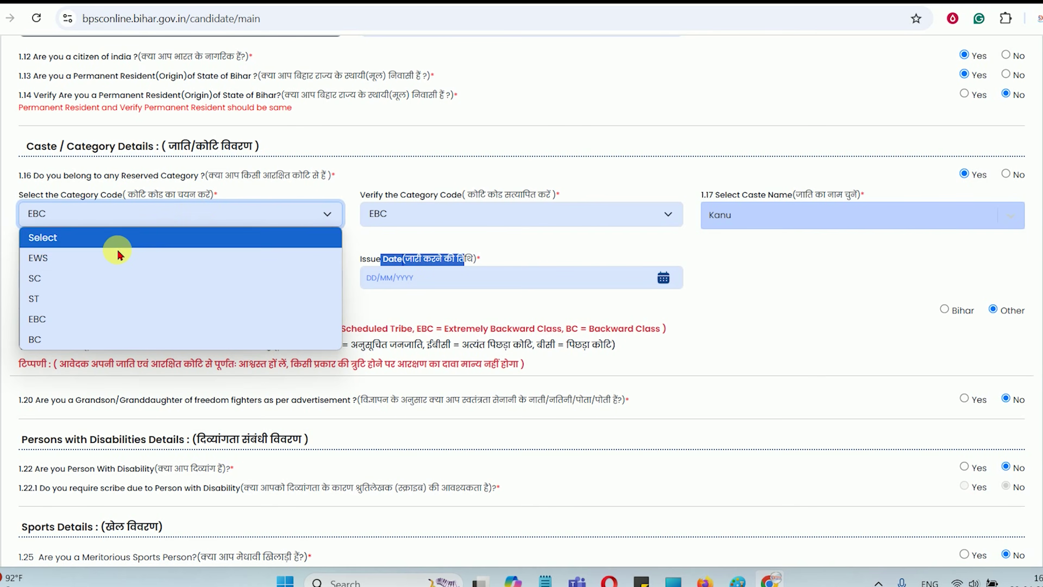
pyautogui.click(82, 275)
pyautogui.click(386, 214)
pyautogui.click(382, 276)
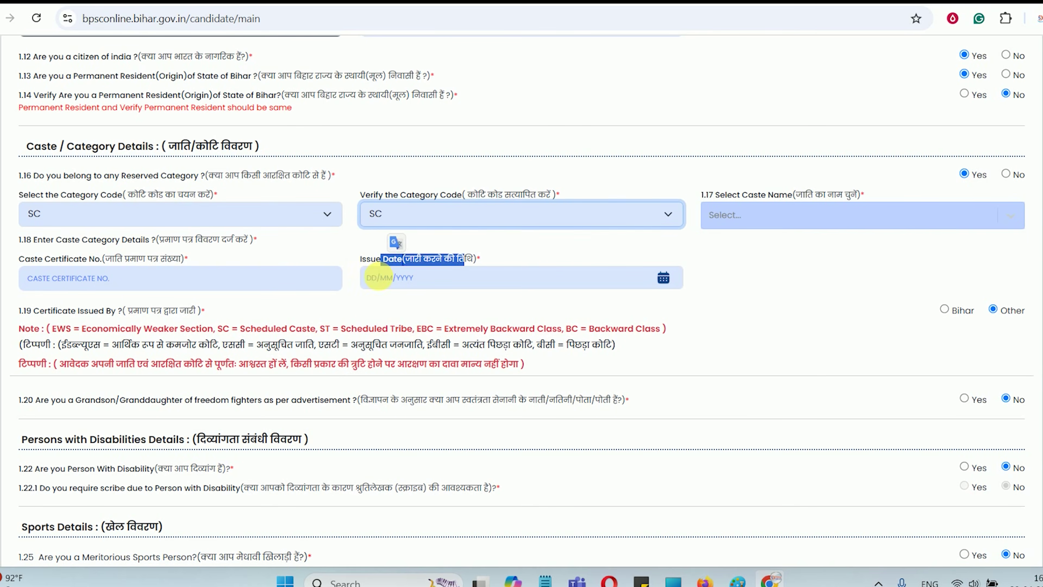
pyautogui.click(725, 224)
pyautogui.click(725, 296)
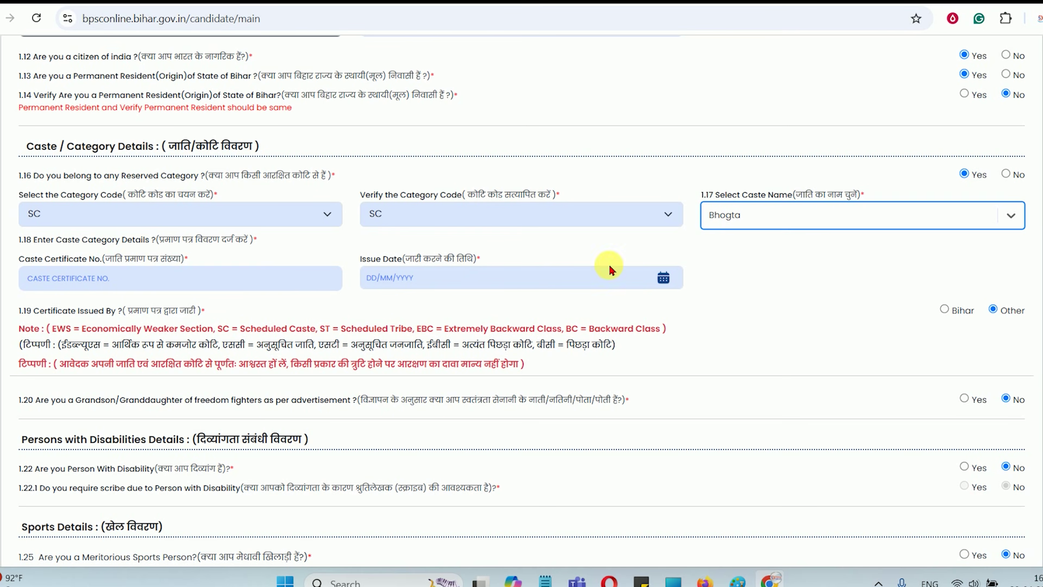
pyautogui.click(50, 288)
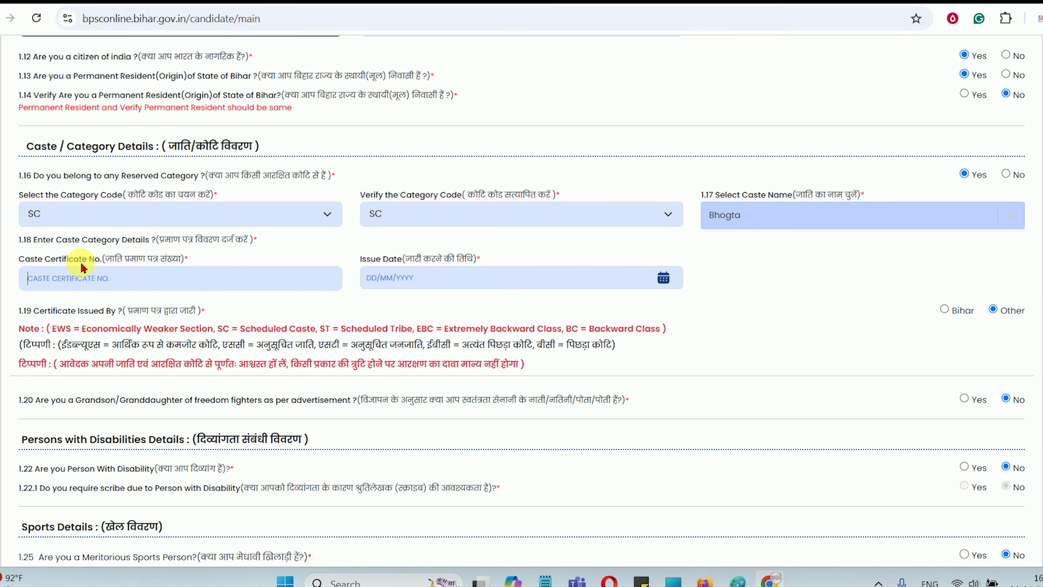
pyautogui.moveTo(76, 259); pyautogui.dragTo(152, 252)
pyautogui.click(152, 254)
# Set both category code dropdowns to EWS
pyautogui.click(92, 216)
pyautogui.click(83, 259)
pyautogui.click(377, 215)
pyautogui.click(379, 258)
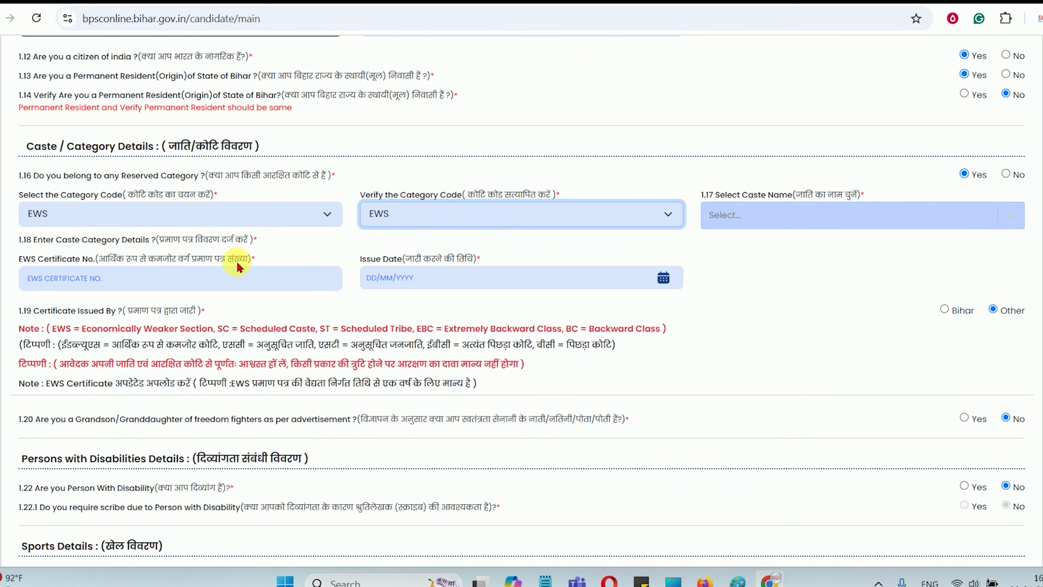
pyautogui.moveTo(49, 260); pyautogui.dragTo(207, 263)
# Settle on BC in both category code dropdowns and mark the certificate as issued by Bihar
pyautogui.click(173, 214)
pyautogui.click(123, 339)
pyautogui.click(407, 217)
pyautogui.click(376, 339)
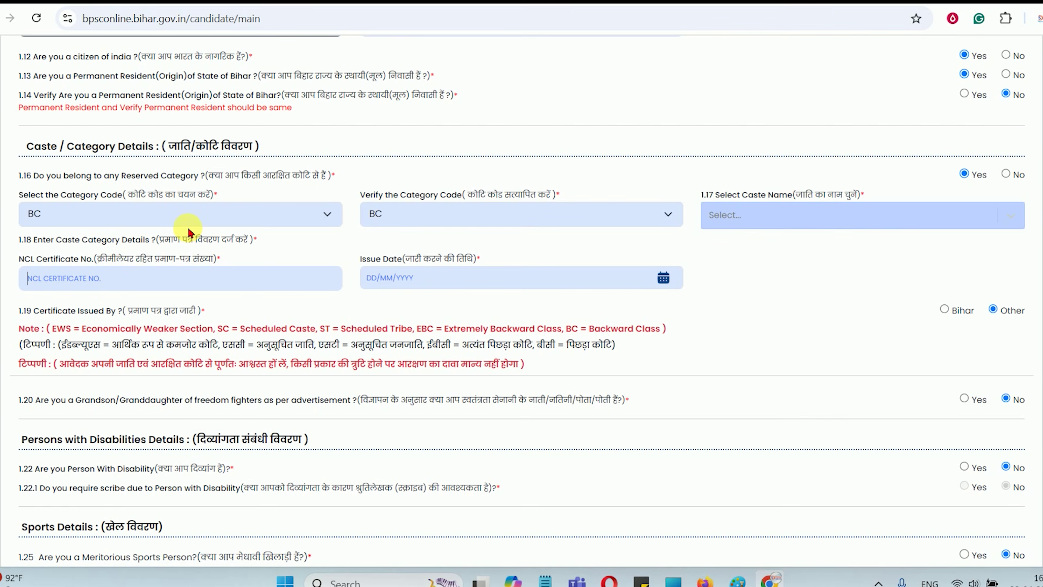
pyautogui.click(160, 221)
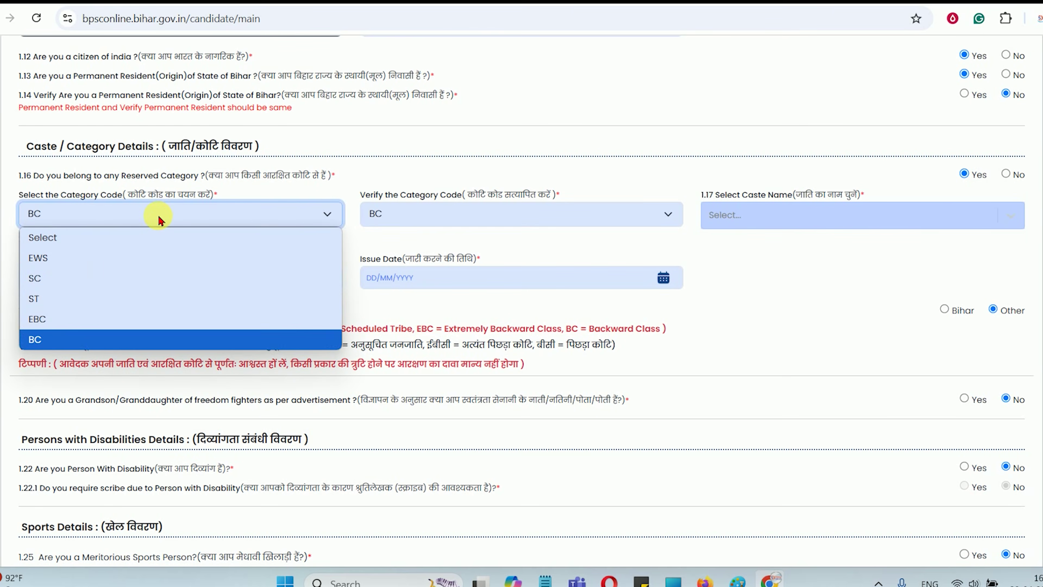
pyautogui.click(159, 220)
pyautogui.click(757, 225)
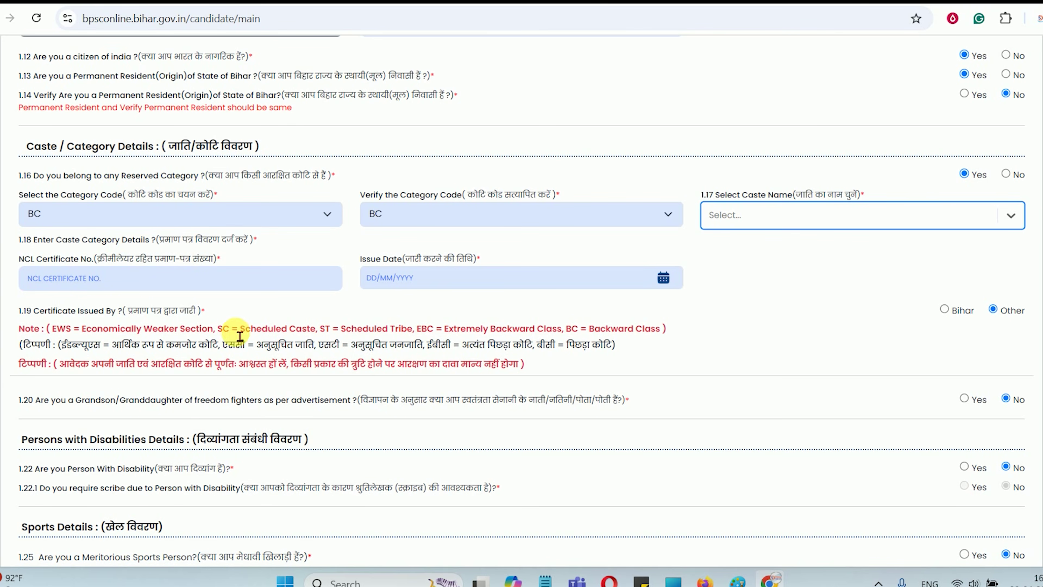
pyautogui.moveTo(70, 315); pyautogui.dragTo(123, 312)
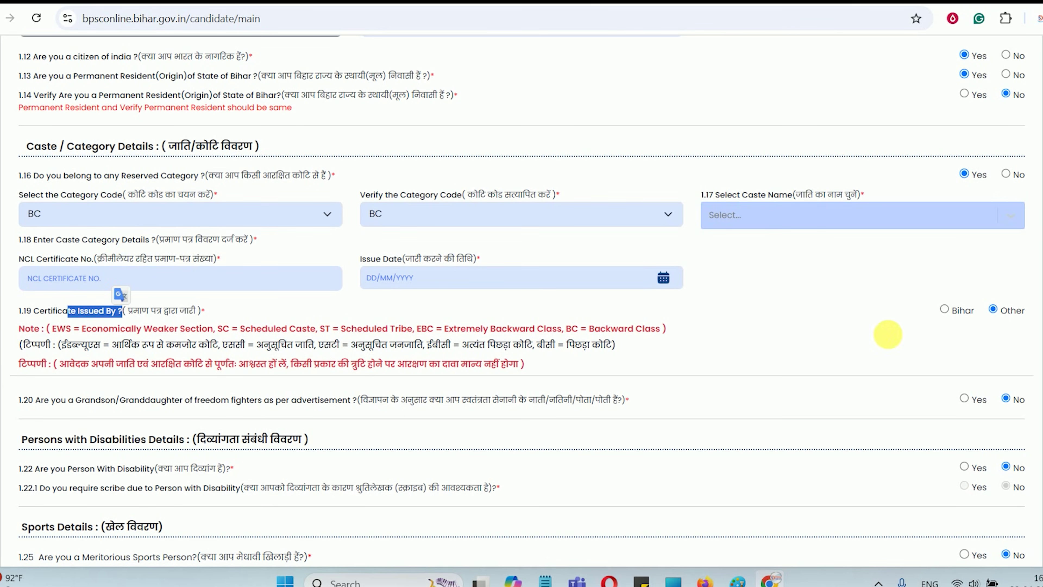
pyautogui.click(944, 311)
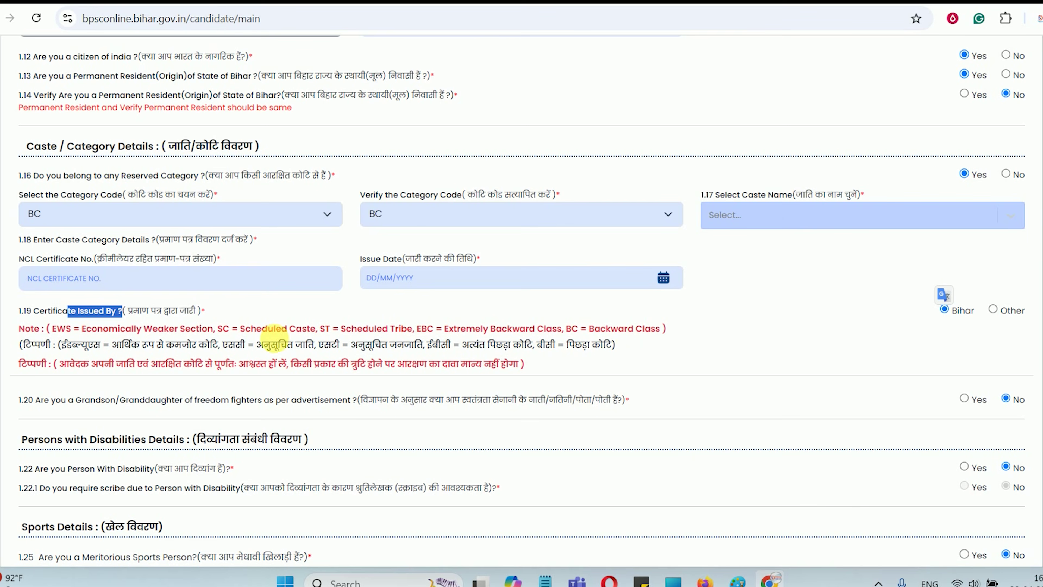
# Answer No to Bihar permanent residence (1.13), hiding the Caste/Category Details
pyautogui.moveTo(78, 181); pyautogui.dragTo(234, 176)
pyautogui.moveTo(130, 81); pyautogui.dragTo(412, 77)
pyautogui.click(1011, 78)
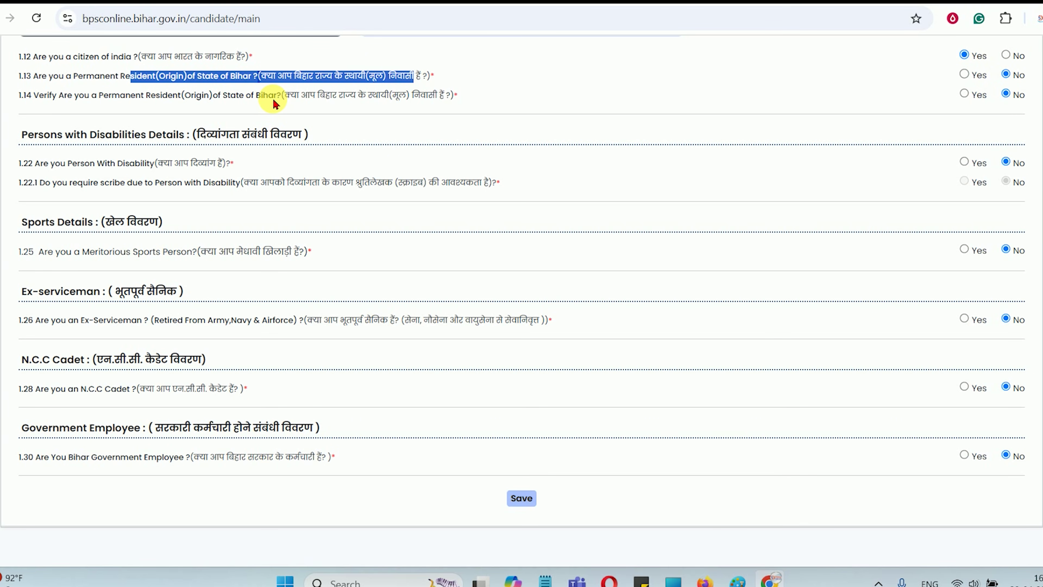
# Answer Yes to both Bihar permanent resident questions, 1.13 and 1.14
pyautogui.moveTo(274, 101); pyautogui.dragTo(447, 99)
pyautogui.click(448, 99)
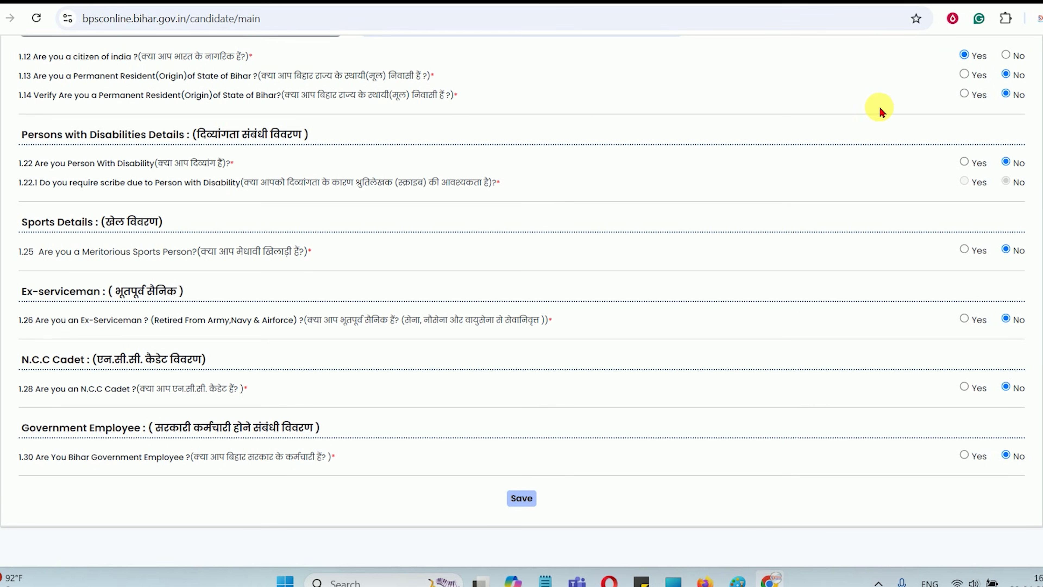
pyautogui.click(965, 76)
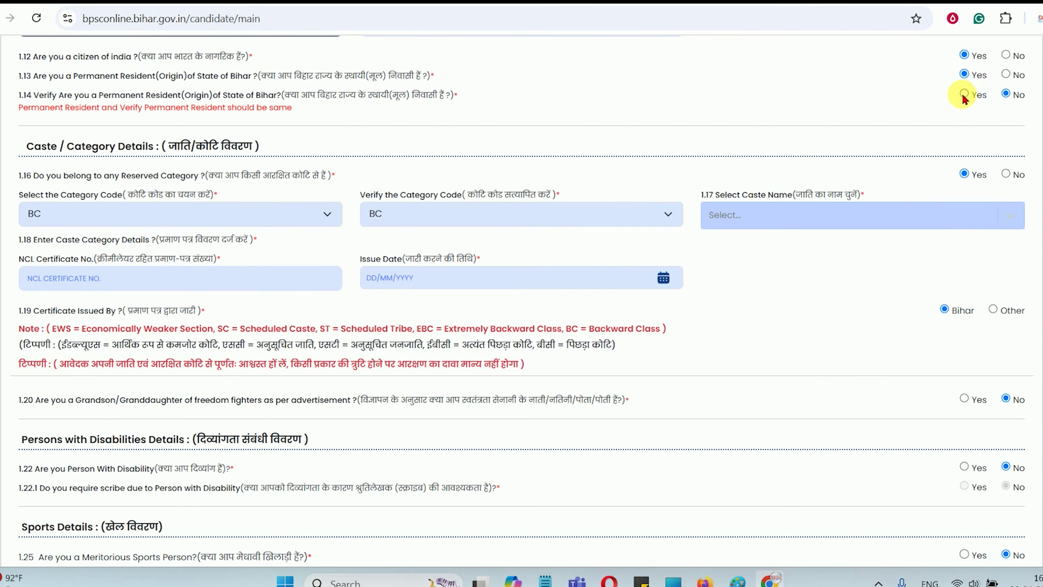
pyautogui.click(964, 95)
pyautogui.moveTo(23, 134); pyautogui.dragTo(113, 128)
pyautogui.click(350, 150)
pyautogui.moveTo(374, 135); pyautogui.dragTo(452, 132)
pyautogui.click(451, 132)
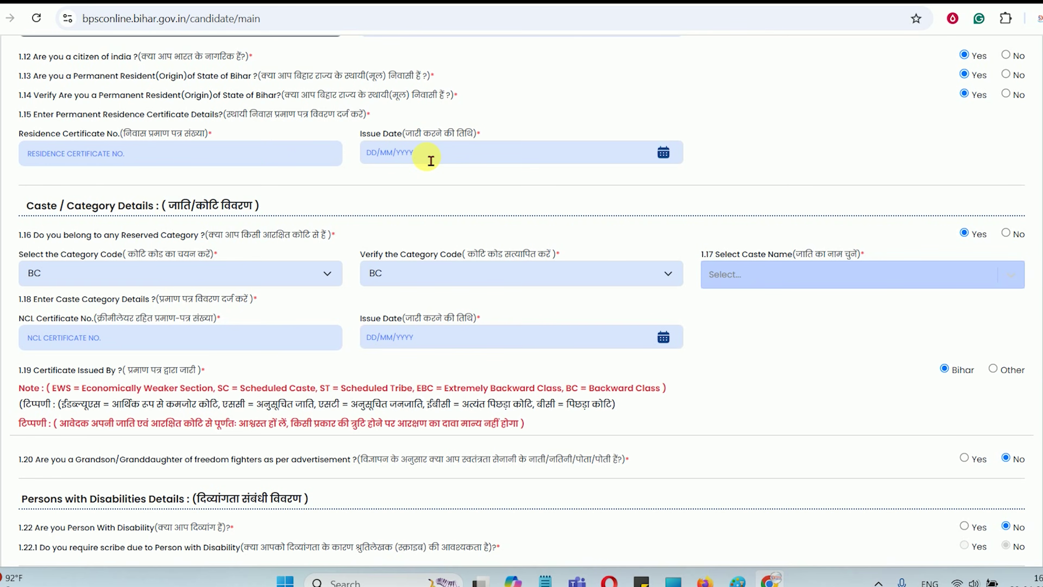
pyautogui.moveTo(158, 95); pyautogui.dragTo(332, 96)
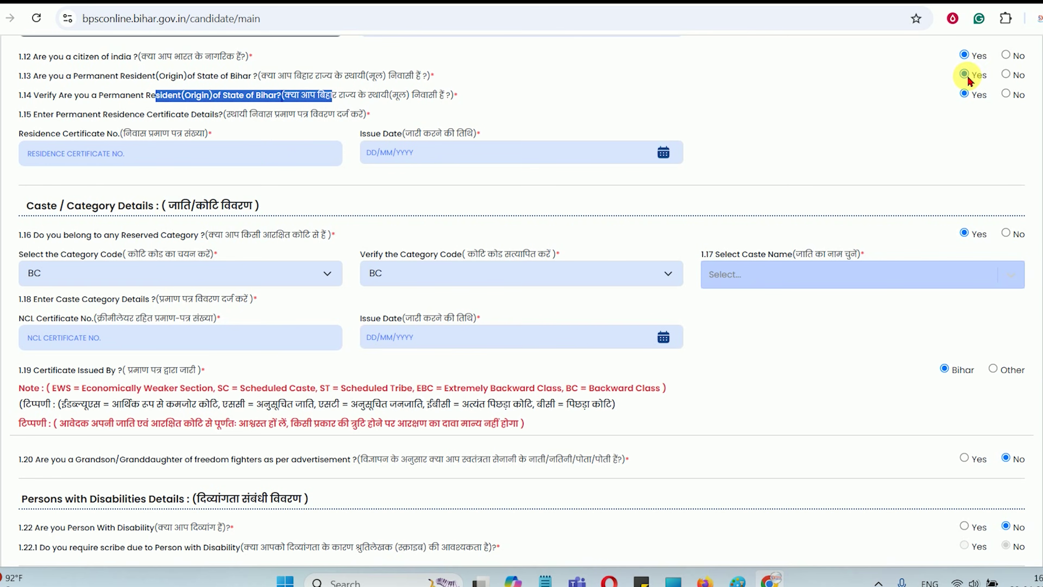
pyautogui.moveTo(121, 134); pyautogui.dragTo(212, 135)
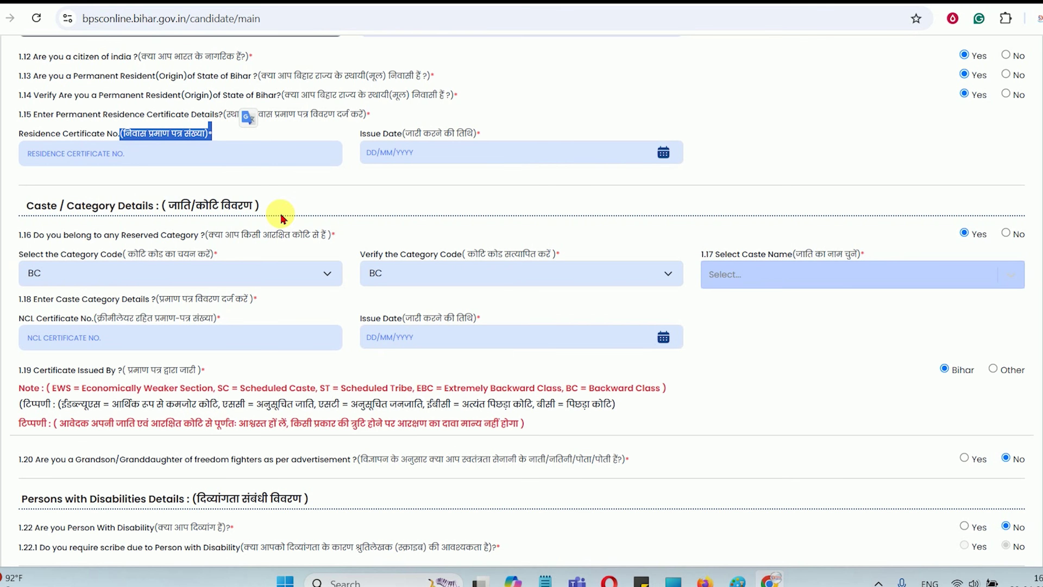
pyautogui.click(180, 106)
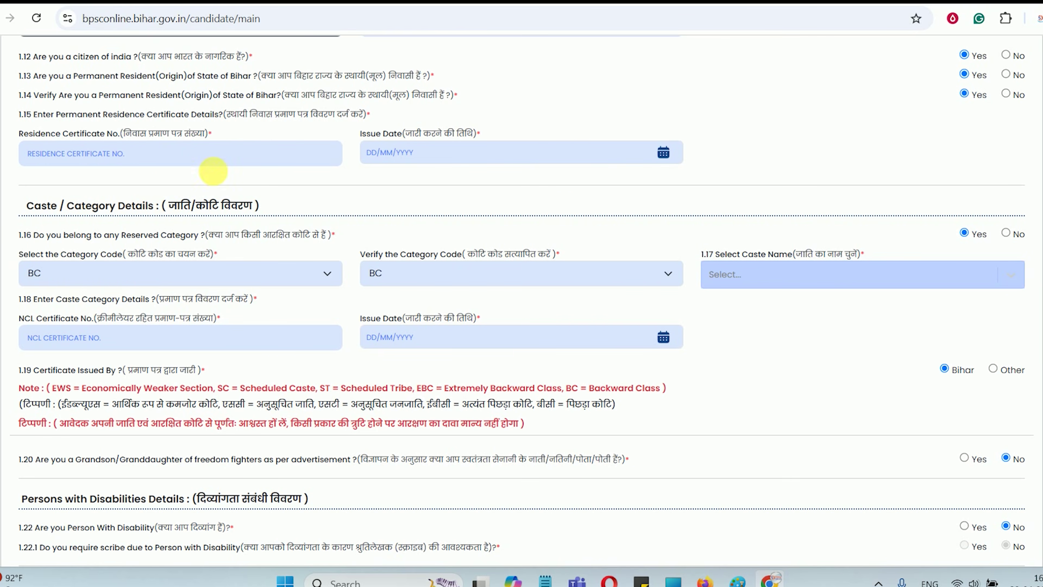
# Answer No to the 1.16 reserved category question
pyautogui.scroll(-1, 175, 190)
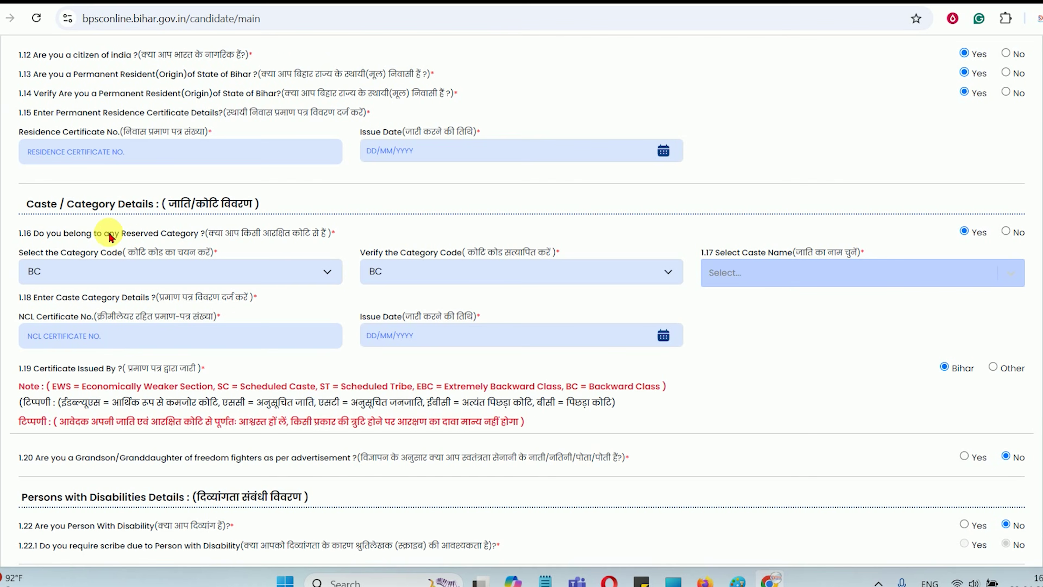
pyautogui.moveTo(80, 236); pyautogui.dragTo(336, 236)
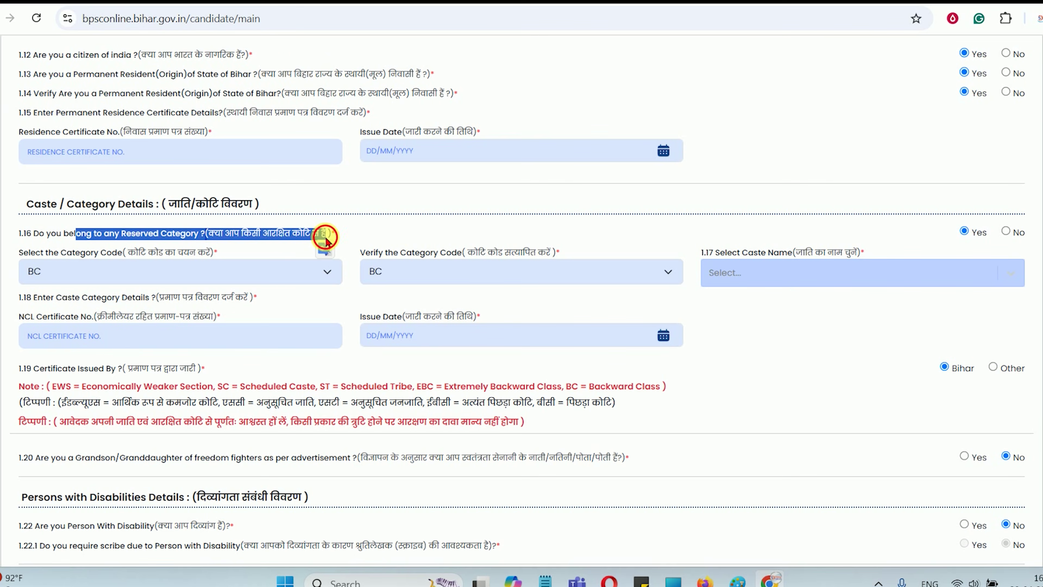
pyautogui.click(397, 250)
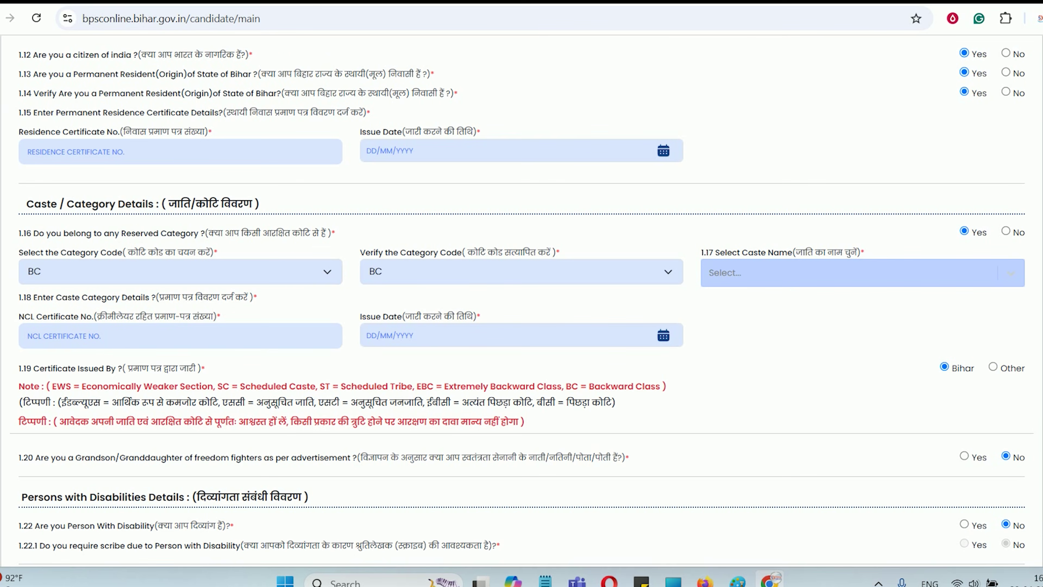
pyautogui.click(1008, 233)
pyautogui.moveTo(98, 251); pyautogui.dragTo(394, 277)
pyautogui.click(394, 278)
pyautogui.moveTo(176, 75); pyautogui.dragTo(332, 75)
pyautogui.moveTo(225, 233); pyautogui.dragTo(294, 234)
pyautogui.click(294, 234)
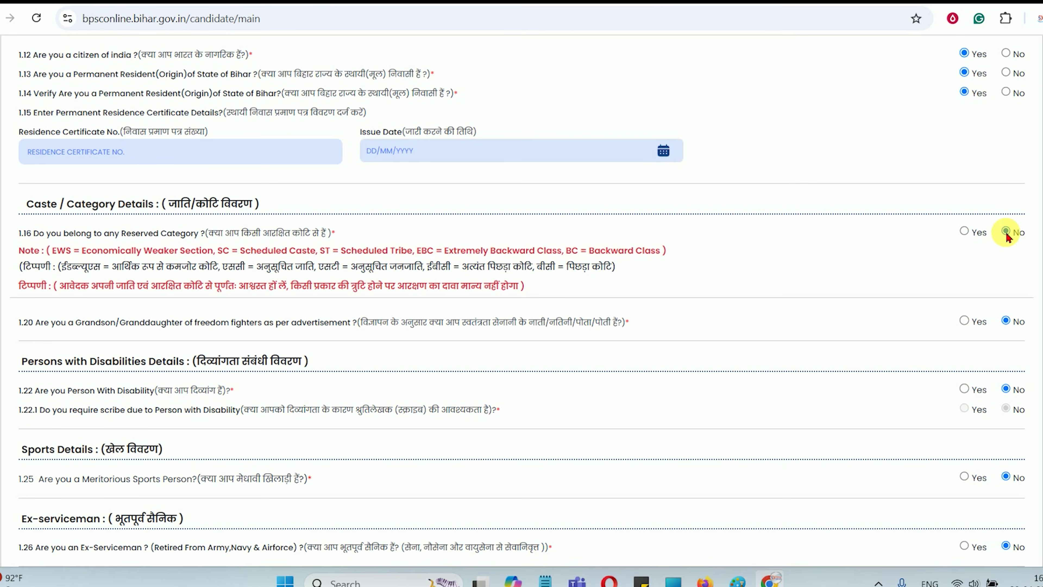
# Change the reserved category answer to Yes and check that the Category Code dropdowns are blank
pyautogui.click(965, 231)
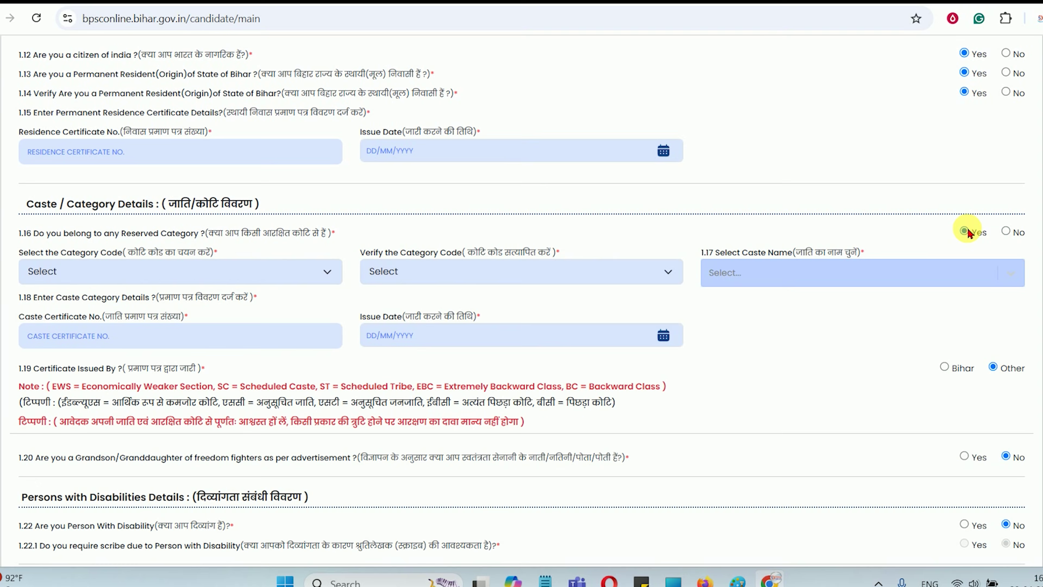
pyautogui.click(226, 279)
pyautogui.click(400, 274)
pyautogui.click(741, 271)
pyautogui.click(725, 381)
pyautogui.scroll(-5, 473, 308)
pyautogui.moveTo(75, 284); pyautogui.dragTo(263, 279)
pyautogui.click(260, 279)
pyautogui.moveTo(71, 243); pyautogui.dragTo(337, 242)
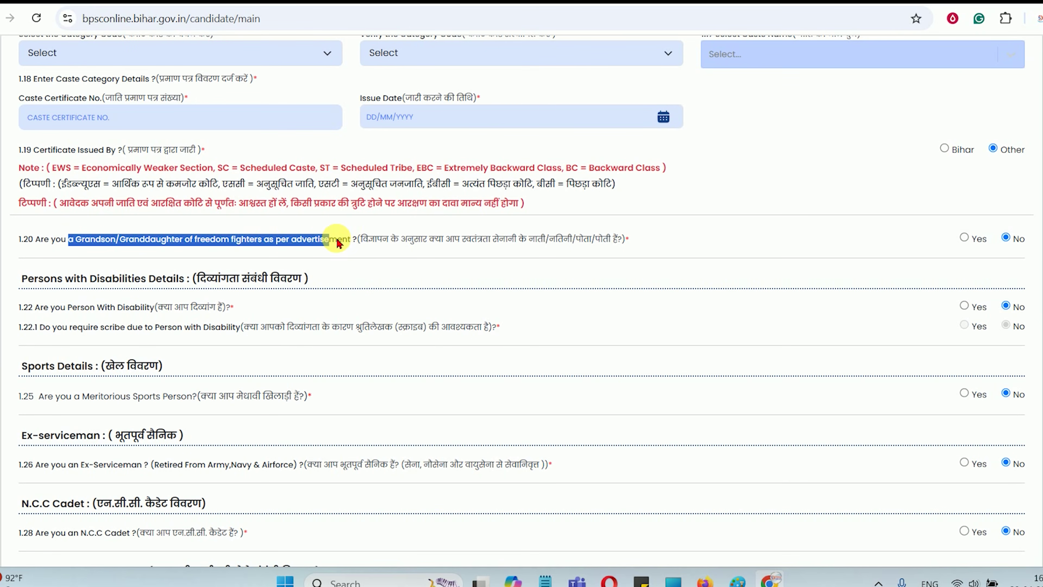
pyautogui.click(337, 242)
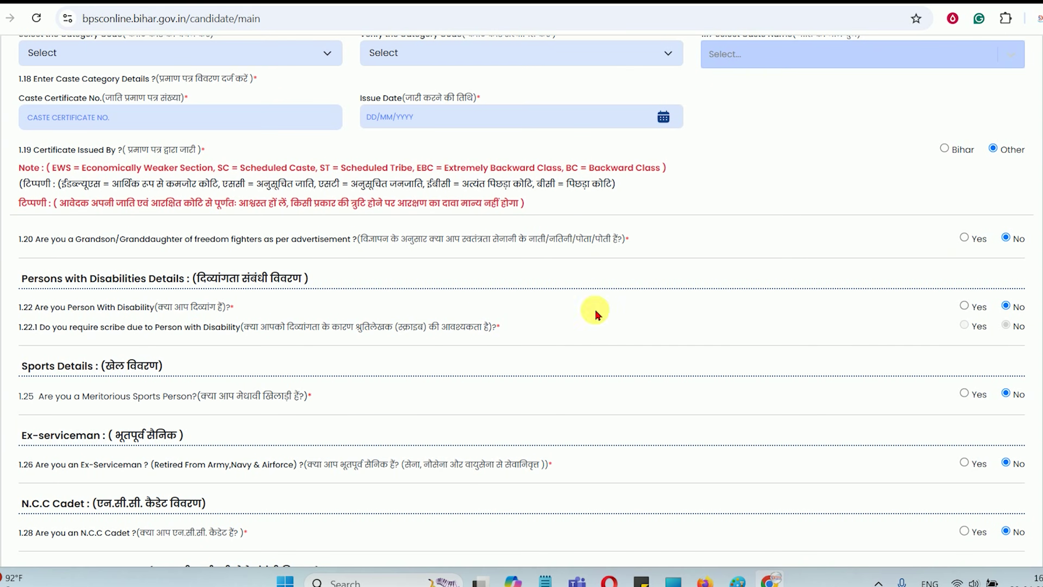
pyautogui.scroll(-3, 225, 331)
pyautogui.moveTo(132, 247); pyautogui.dragTo(204, 233)
pyautogui.click(225, 252)
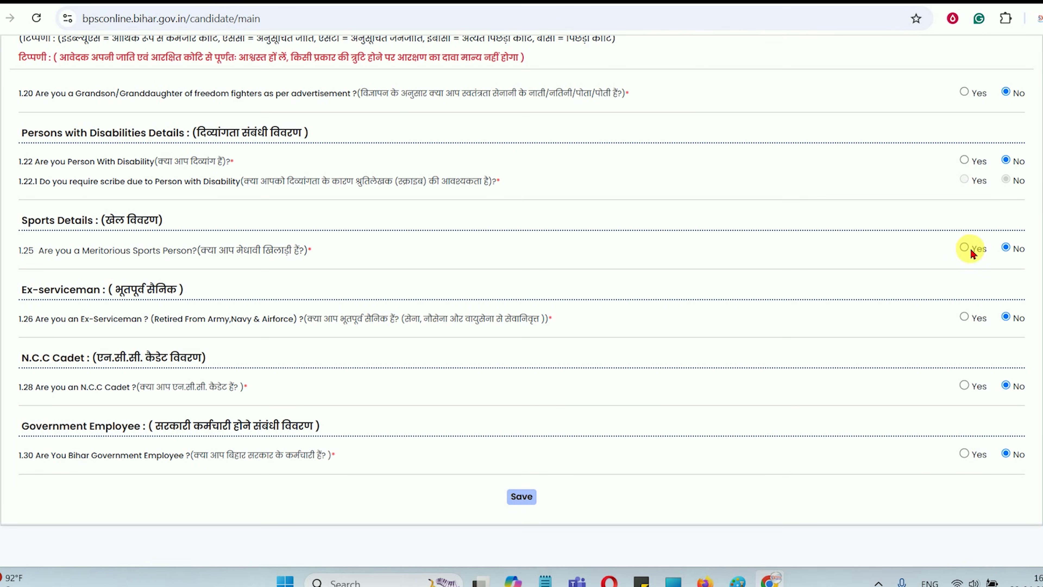
pyautogui.moveTo(177, 319); pyautogui.dragTo(303, 319)
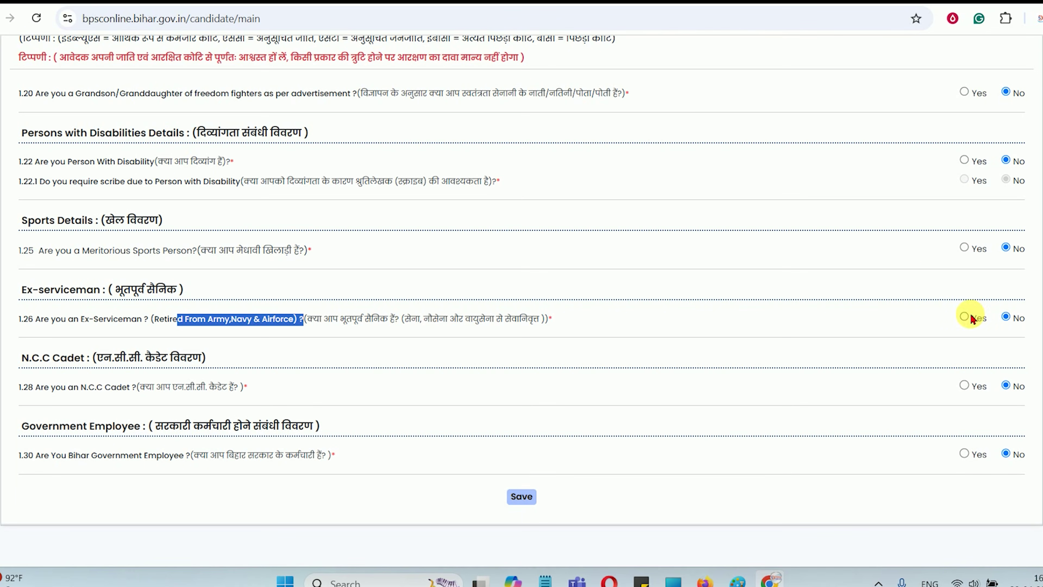
pyautogui.scroll(-1, 379, 398)
pyautogui.moveTo(128, 367); pyautogui.dragTo(201, 372)
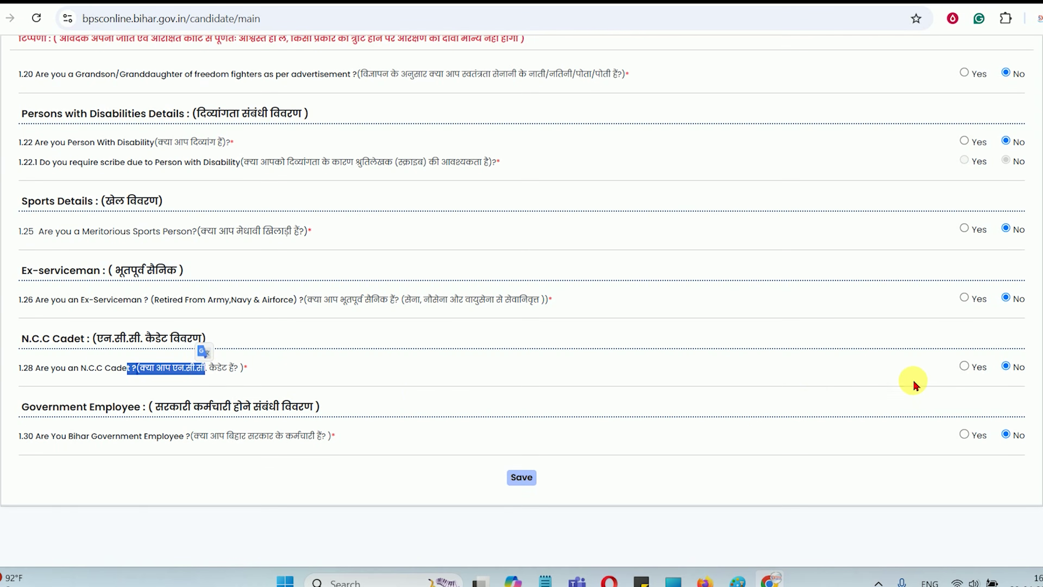
pyautogui.click(963, 365)
pyautogui.click(145, 365)
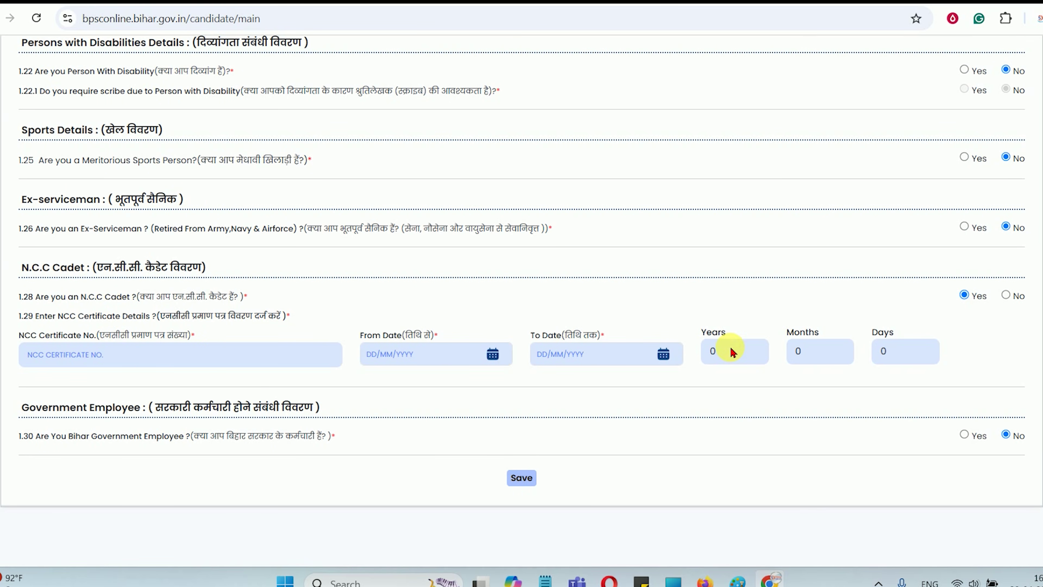
pyautogui.click(1006, 295)
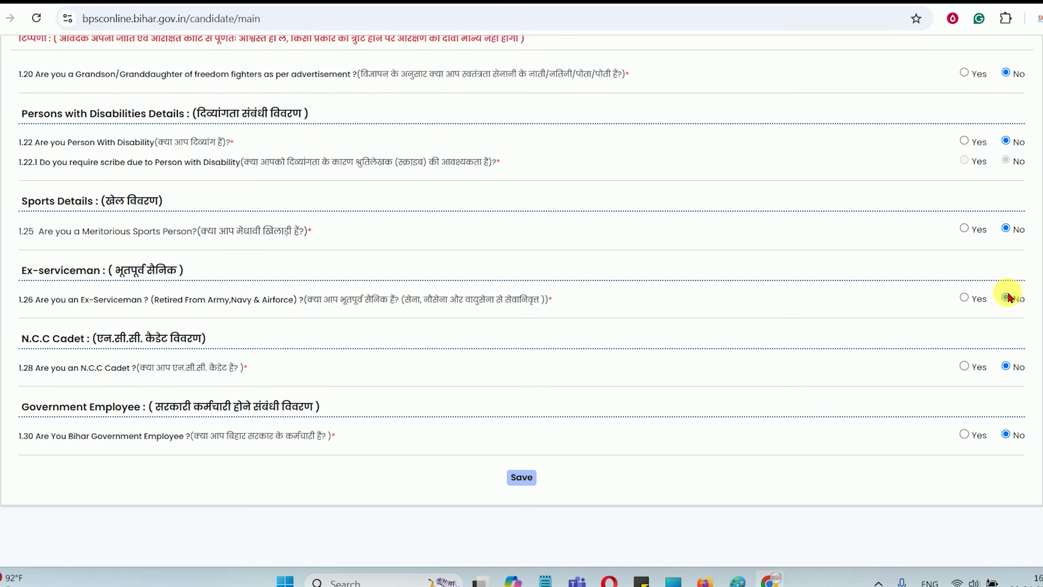
pyautogui.moveTo(95, 407); pyautogui.dragTo(212, 413)
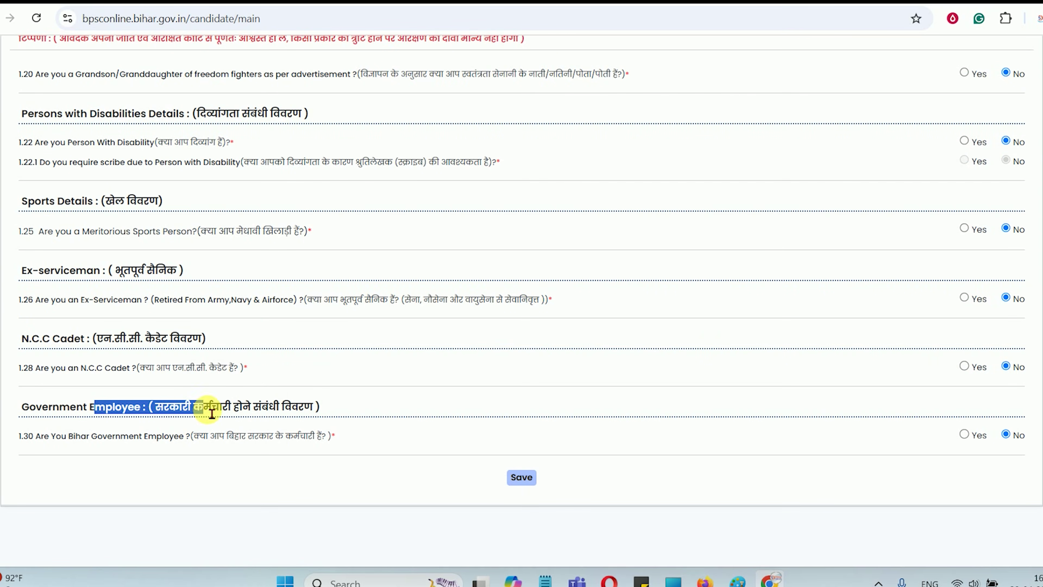
pyautogui.click(965, 434)
pyautogui.scroll(-3, 850, 433)
pyautogui.click(761, 357)
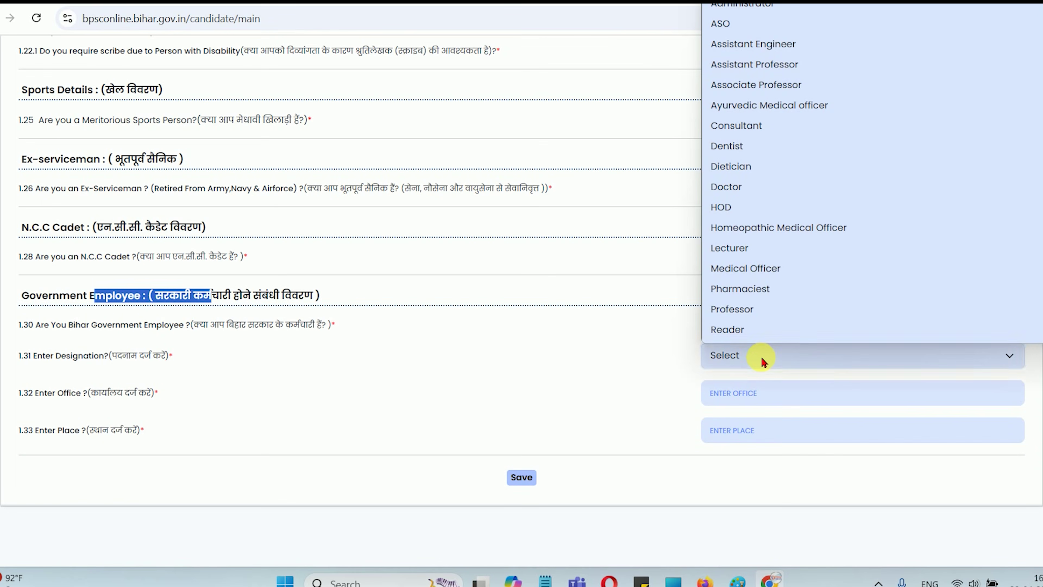
pyautogui.scroll(-10, 759, 206)
pyautogui.click(550, 361)
pyautogui.click(1005, 325)
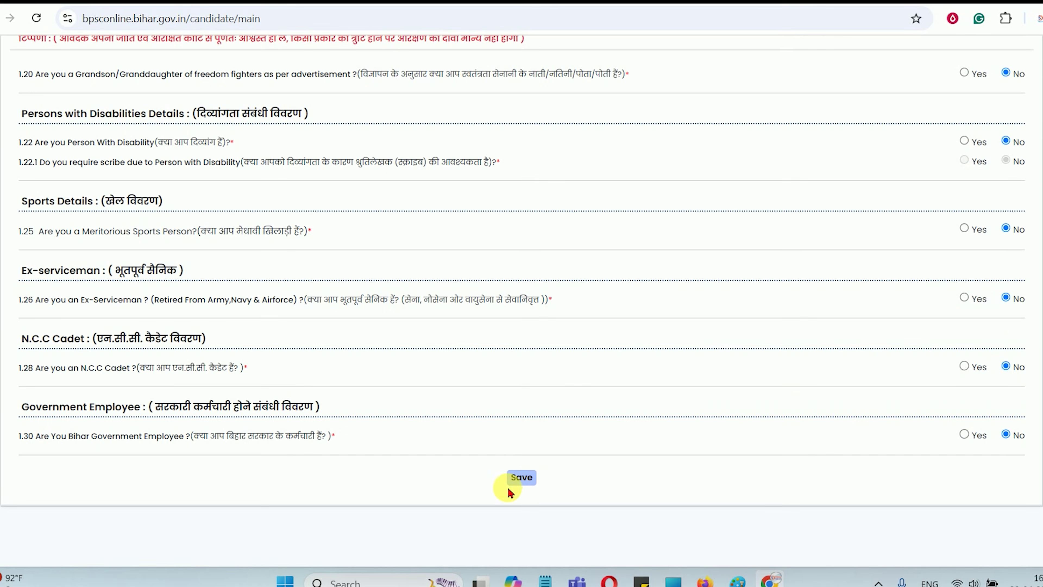
# Save the Step 1 personal information and review the Step 2 Address Information form
pyautogui.click(528, 481)
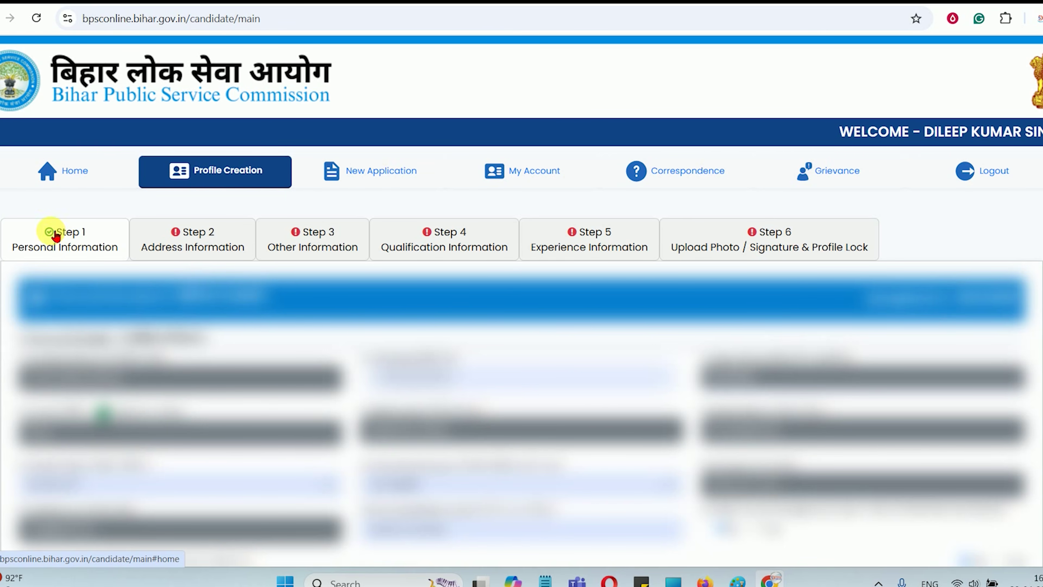
pyautogui.click(202, 245)
pyautogui.scroll(-3, 233, 303)
pyautogui.click(110, 255)
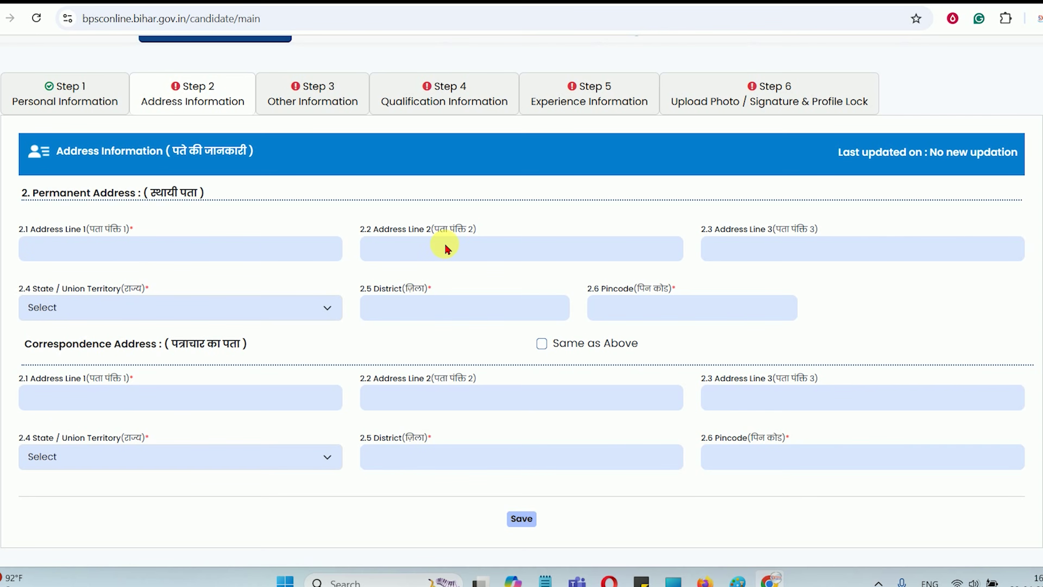
pyautogui.scroll(-3, 298, 261)
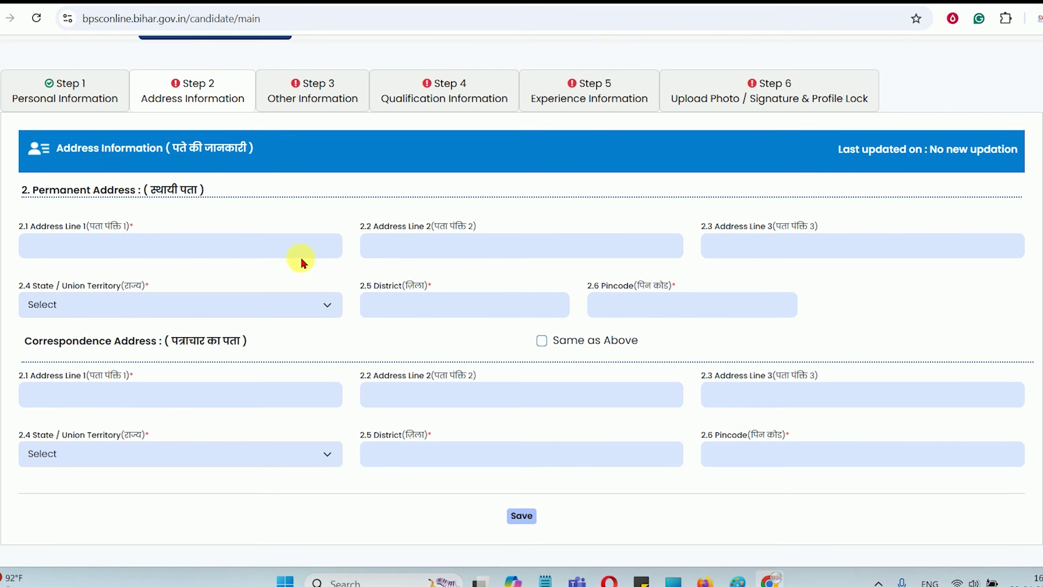
pyautogui.scroll(5, 521, 370)
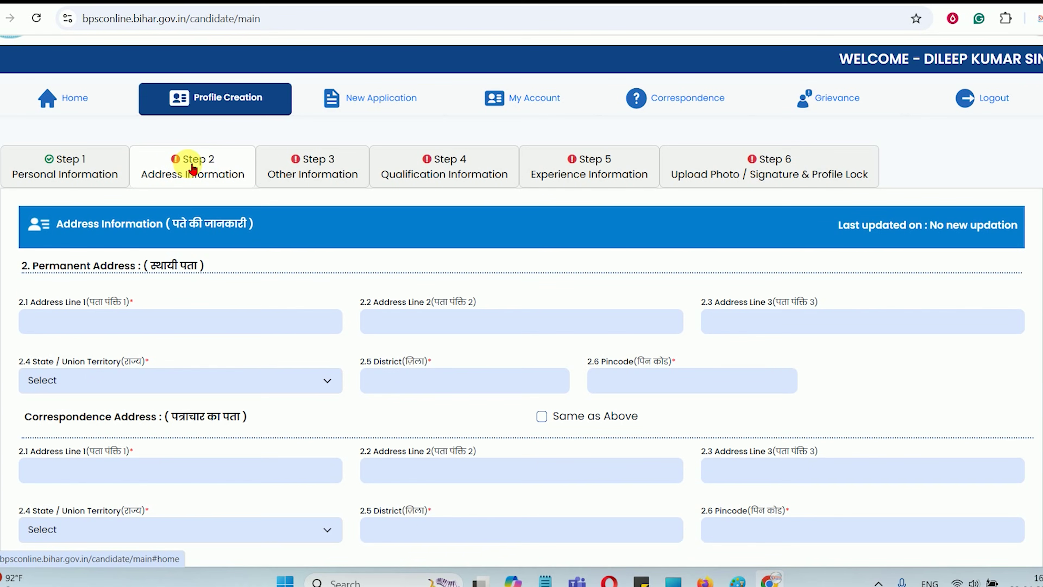
# Move to the Step 3 Other Information form and scroll through it
pyautogui.click(322, 176)
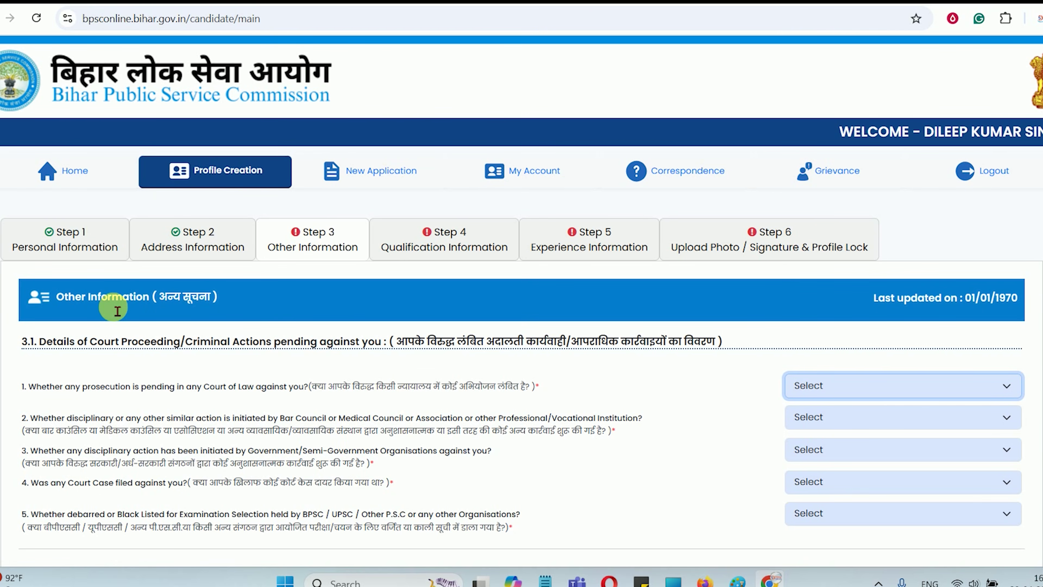
pyautogui.moveTo(109, 300); pyautogui.dragTo(184, 286)
pyautogui.click(186, 287)
pyautogui.scroll(-2, 415, 373)
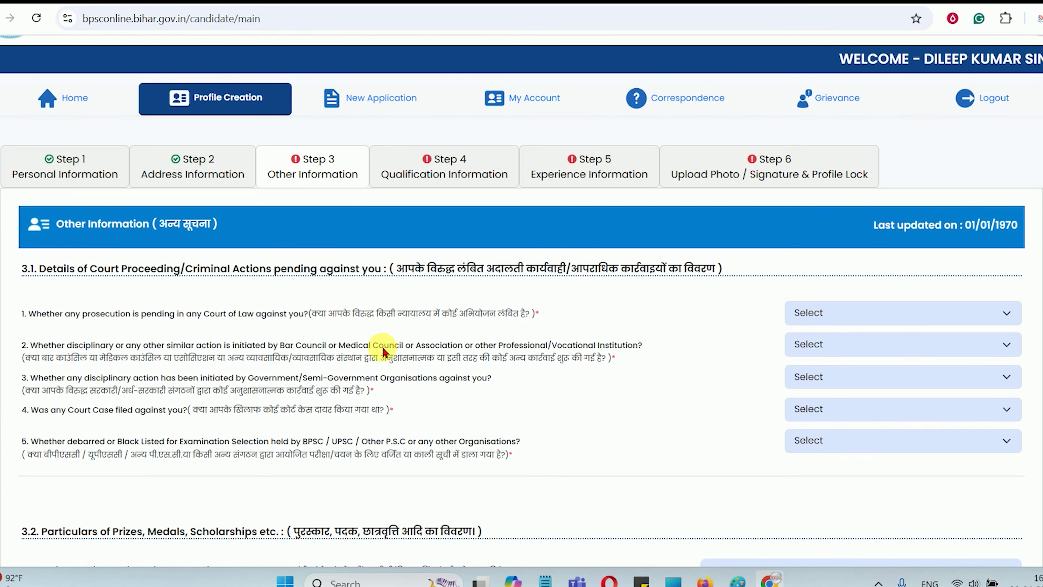
# Answer No to the pending prosecution and council disciplinary action questions
pyautogui.moveTo(66, 269); pyautogui.dragTo(353, 276)
pyautogui.click(234, 276)
pyautogui.click(347, 276)
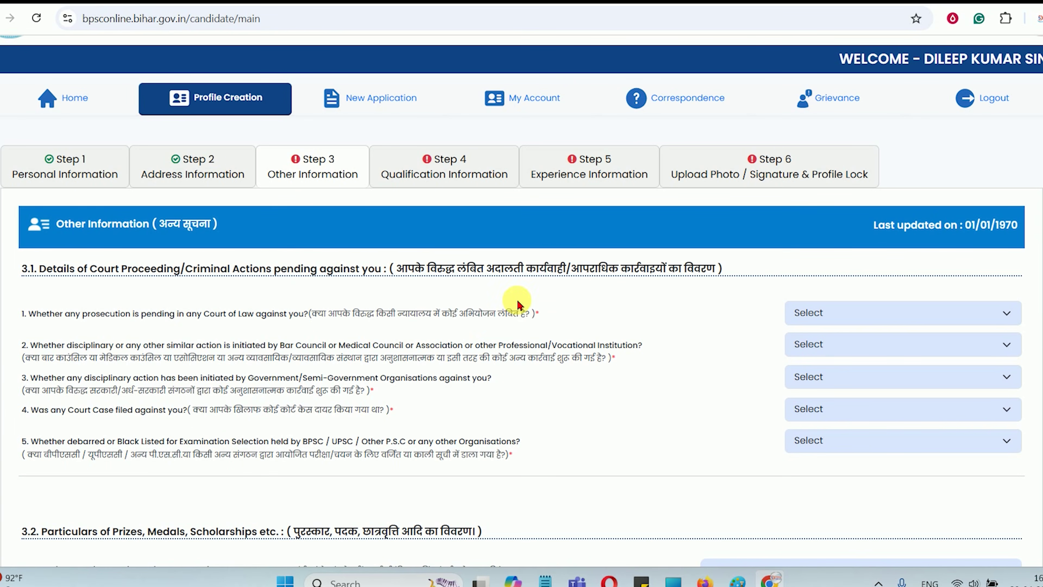
pyautogui.scroll(-2, 399, 316)
pyautogui.moveTo(410, 245); pyautogui.dragTo(495, 243)
pyautogui.click(533, 245)
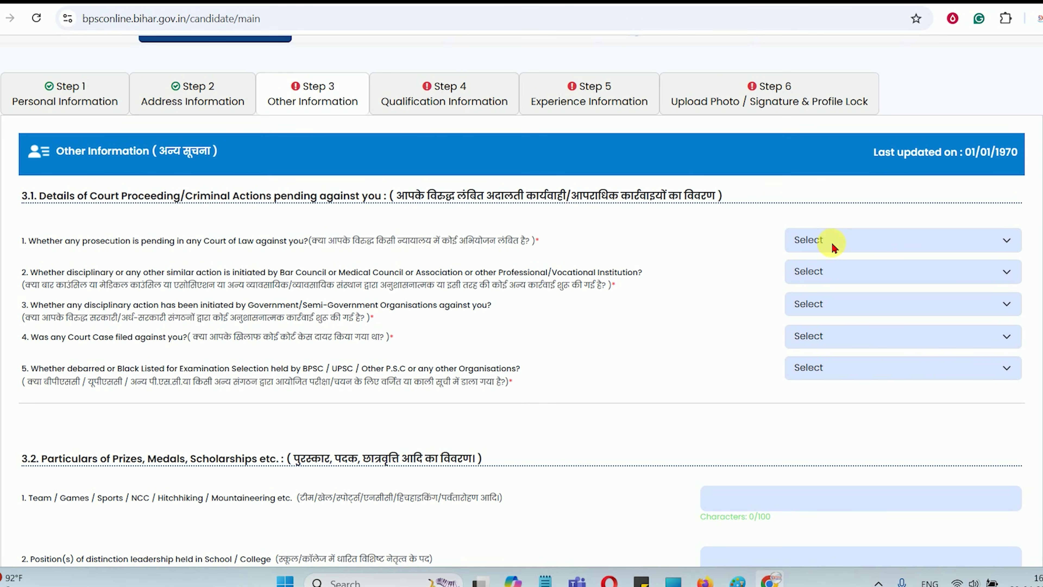
pyautogui.click(857, 246)
pyautogui.click(808, 303)
pyautogui.moveTo(304, 285); pyautogui.dragTo(576, 287)
pyautogui.click(559, 295)
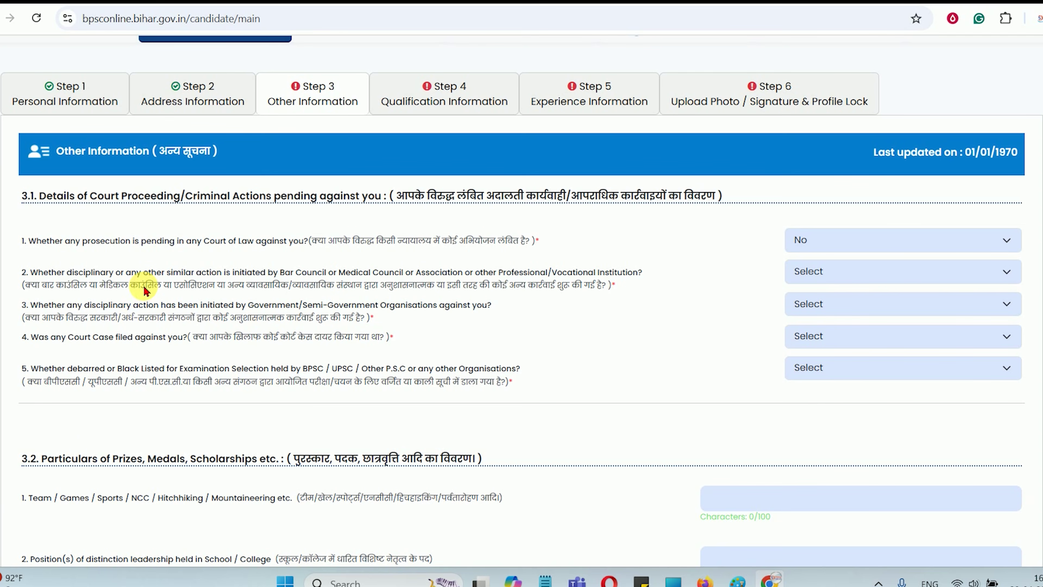
pyautogui.click(830, 275)
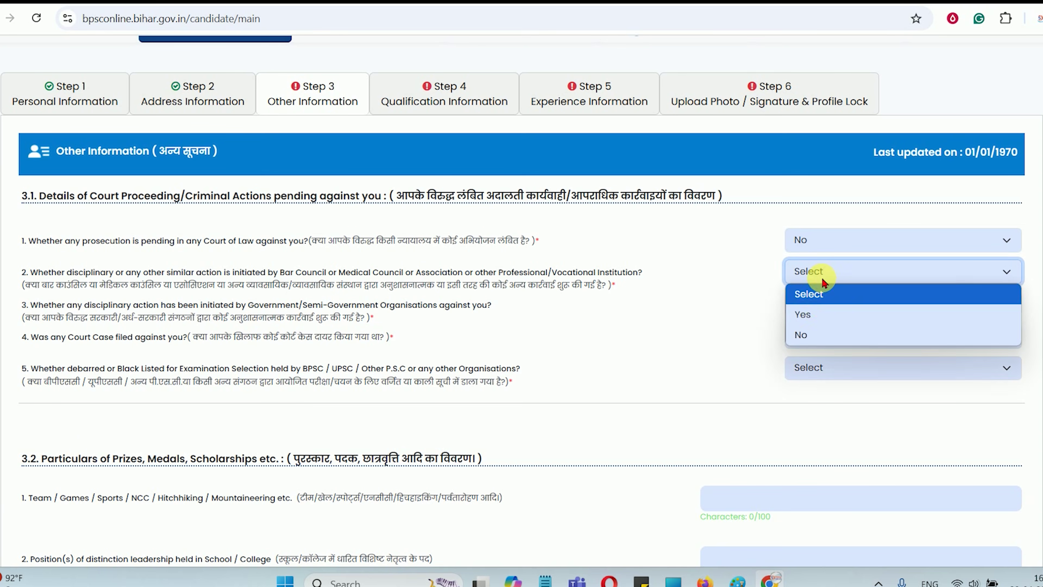
pyautogui.click(823, 332)
# Answer No to the government disciplinary action, court case and debarred/blacklisted questions
pyautogui.moveTo(134, 317); pyautogui.dragTo(247, 318)
pyautogui.click(249, 309)
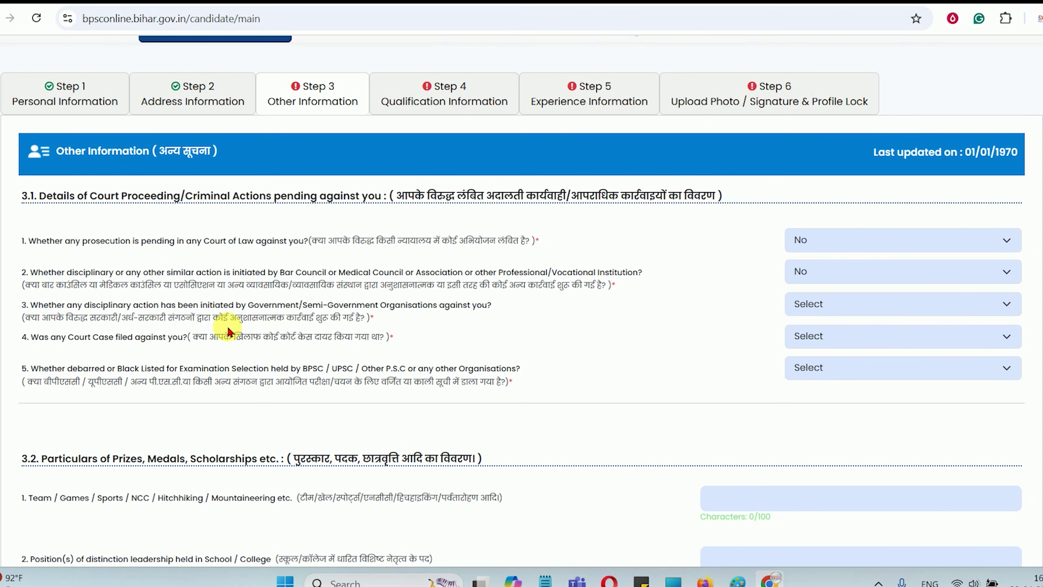
pyautogui.click(824, 309)
pyautogui.click(805, 365)
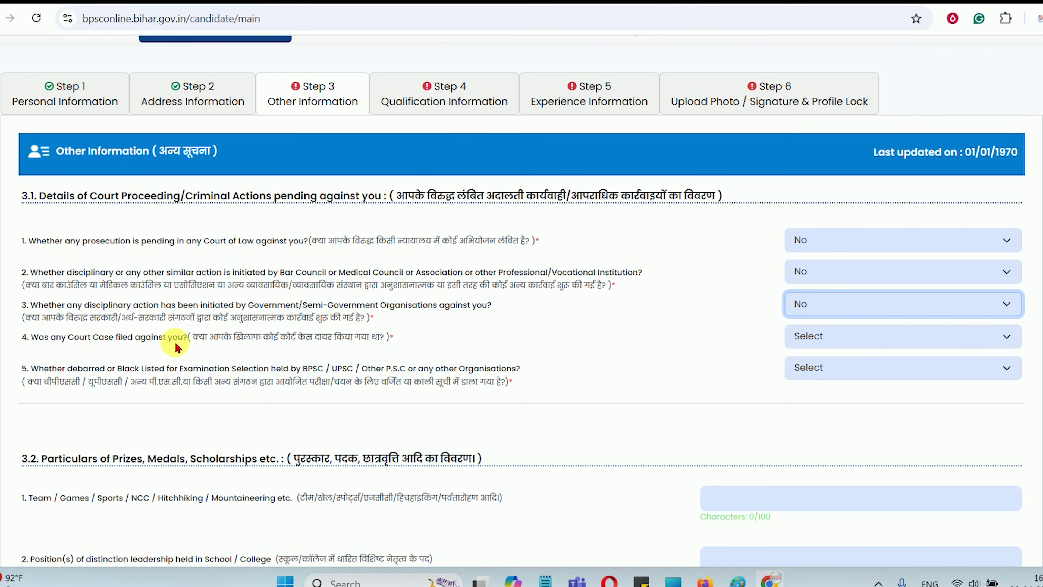
pyautogui.moveTo(135, 337); pyautogui.dragTo(243, 337)
pyautogui.click(809, 339)
pyautogui.click(803, 398)
pyautogui.click(93, 366)
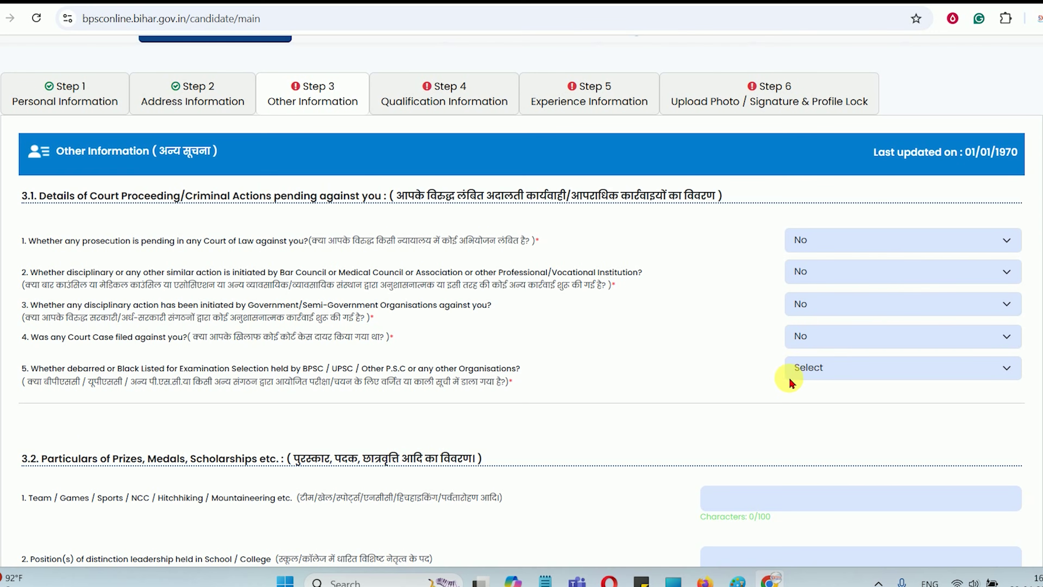
pyautogui.click(811, 384)
pyautogui.click(809, 429)
pyautogui.scroll(-5, 553, 396)
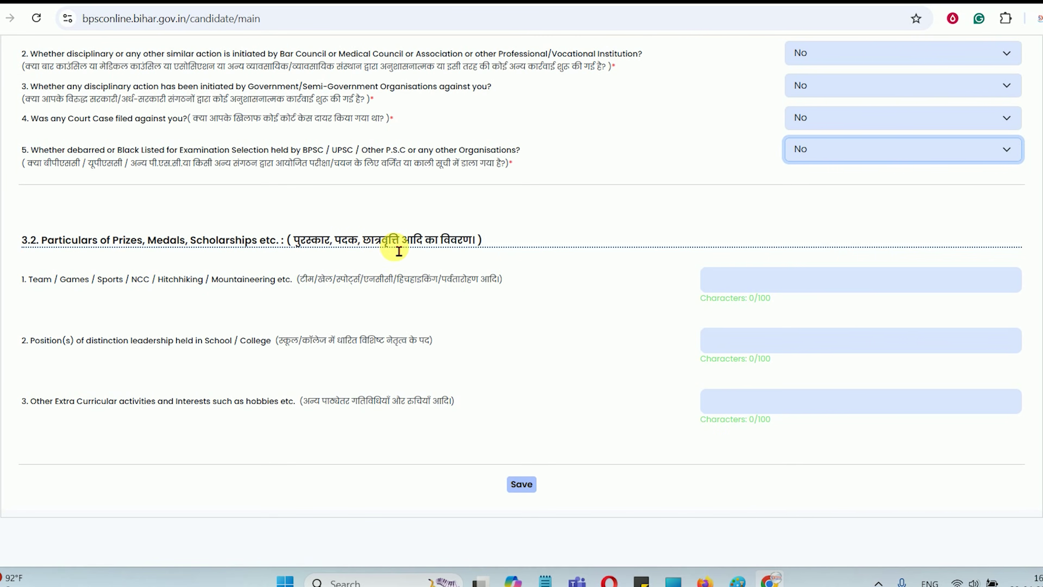
# Save the Other Information section and move to the Step 4 Qualification Information form
pyautogui.moveTo(393, 245); pyautogui.dragTo(466, 245)
pyautogui.click(466, 245)
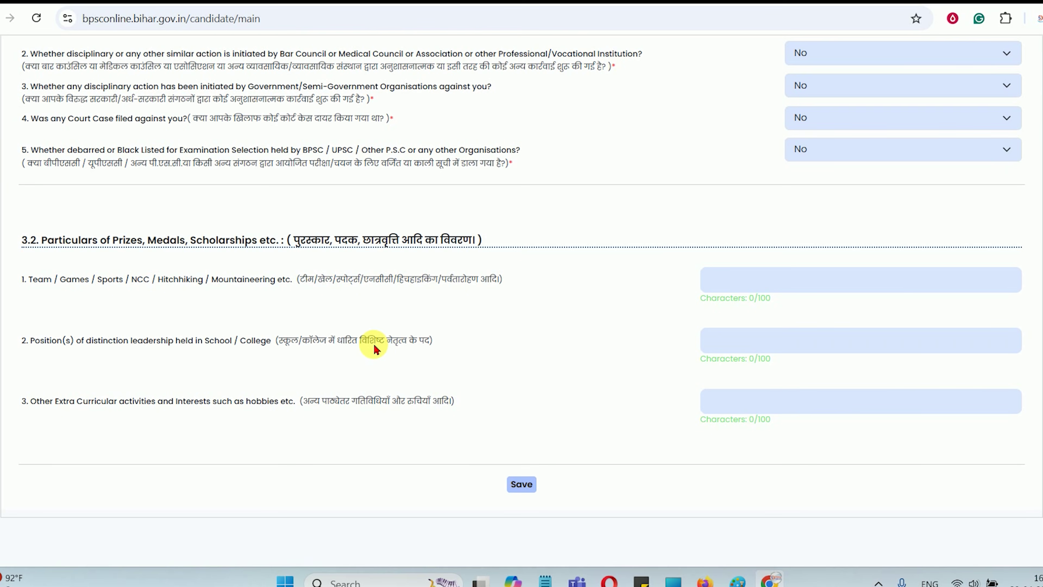
pyautogui.moveTo(143, 340); pyautogui.dragTo(329, 347)
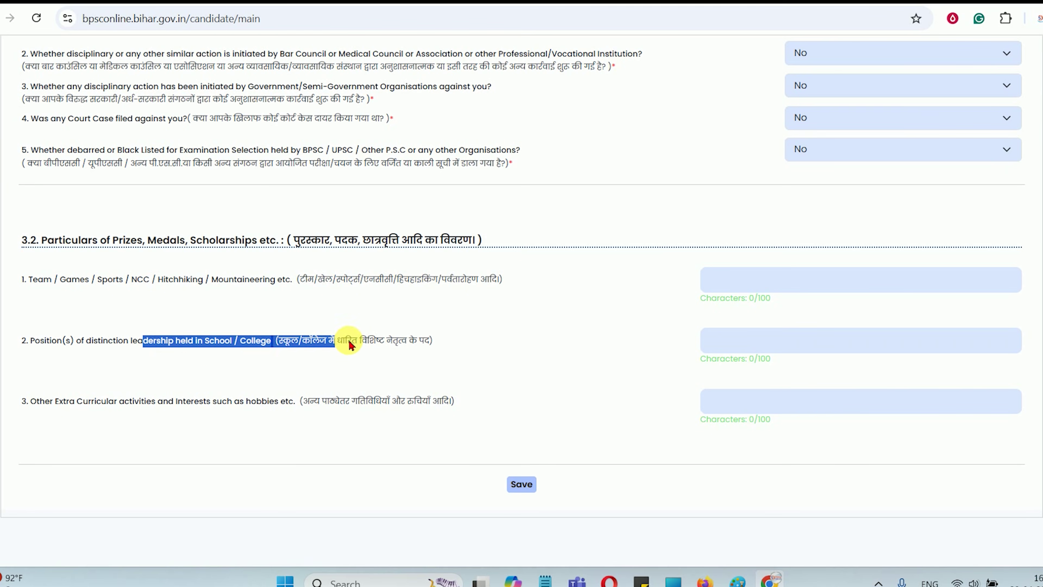
pyautogui.click(124, 341)
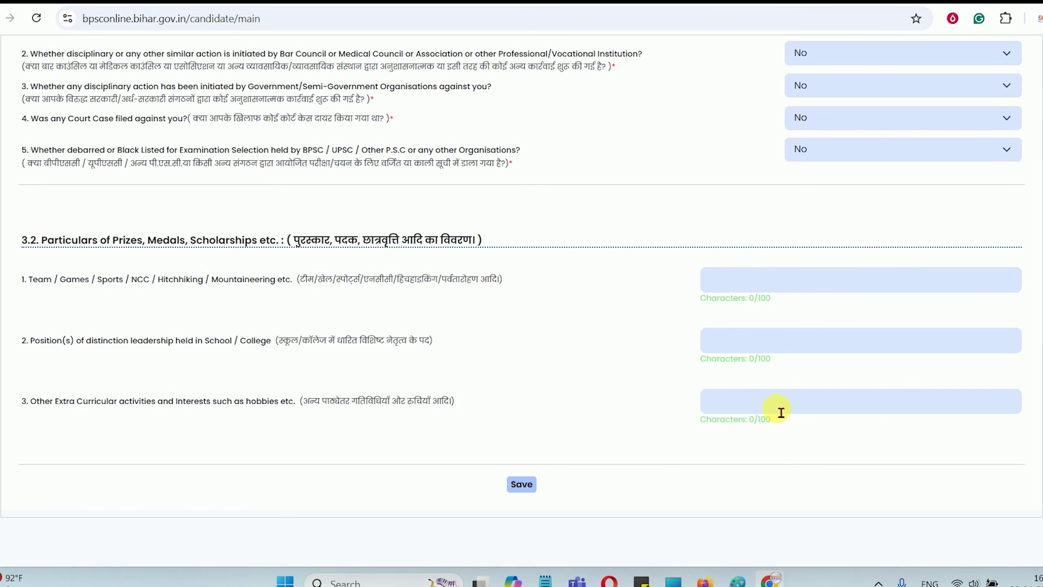
pyautogui.scroll(5, 541, 334)
pyautogui.scroll(-5, 540, 331)
pyautogui.click(521, 482)
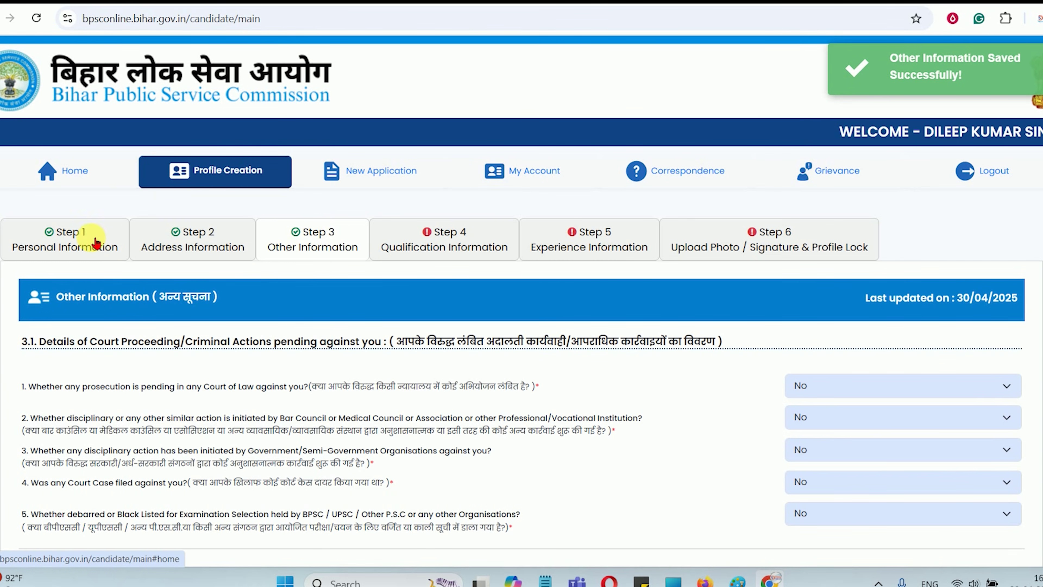
pyautogui.click(464, 238)
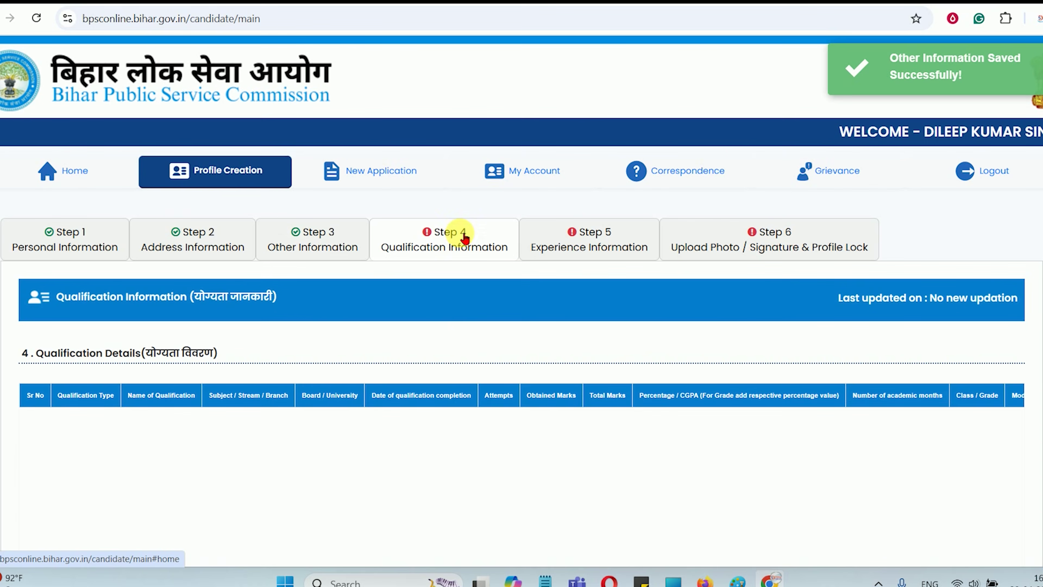
pyautogui.scroll(-7, 462, 344)
pyautogui.scroll(7, 463, 344)
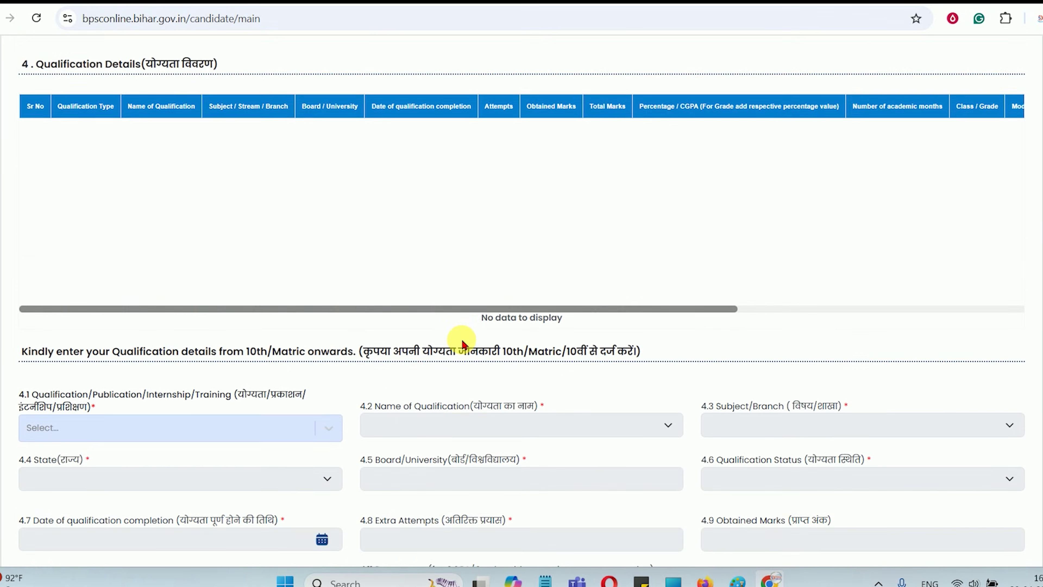
pyautogui.moveTo(44, 288); pyautogui.dragTo(149, 289)
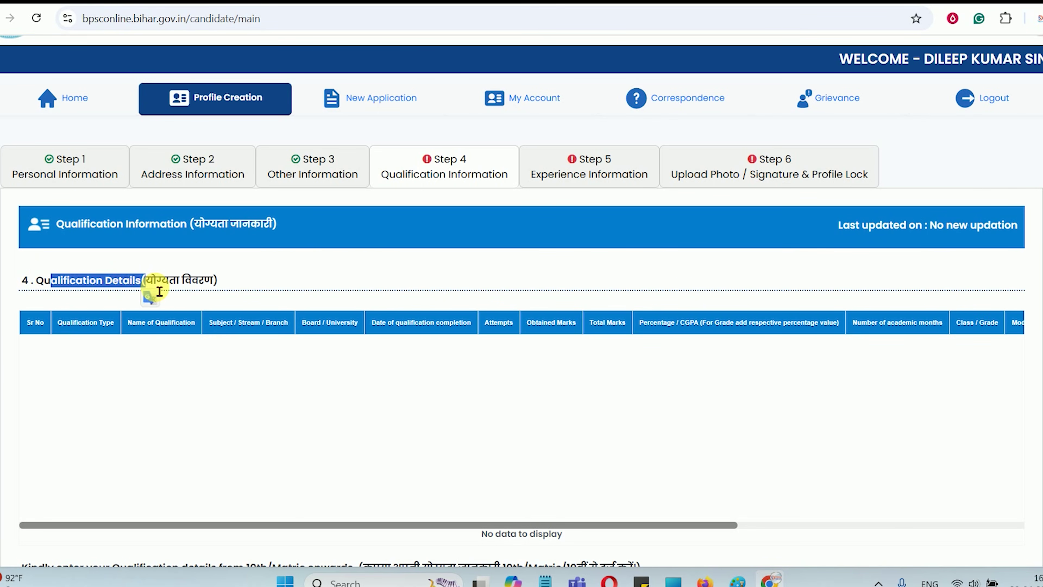
pyautogui.scroll(-5, 265, 305)
pyautogui.scroll(4, 267, 304)
pyautogui.scroll(-5, 267, 304)
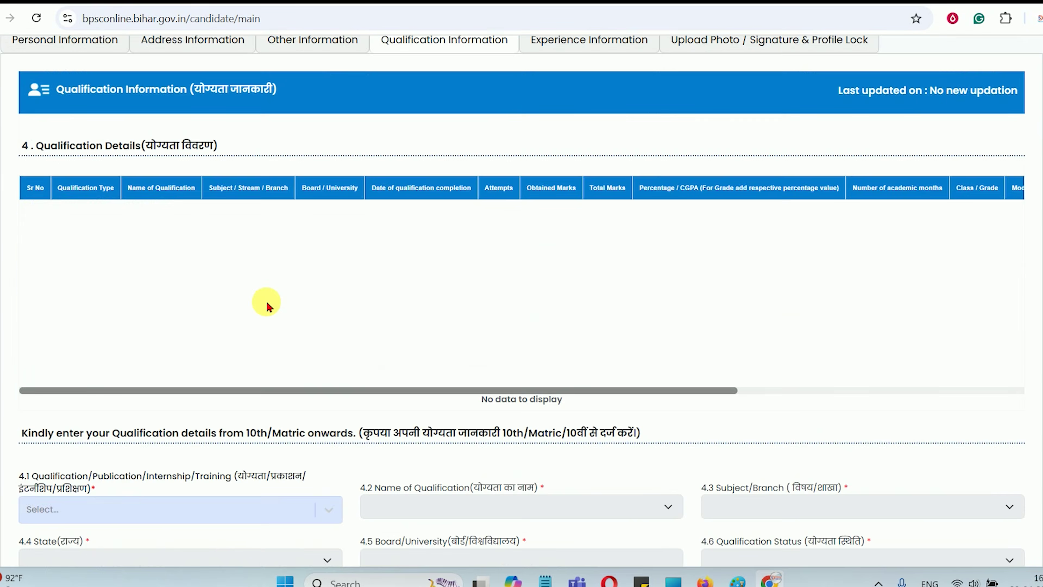
pyautogui.moveTo(456, 204); pyautogui.dragTo(596, 216)
pyautogui.scroll(-1, 596, 216)
pyautogui.scroll(-3, 599, 217)
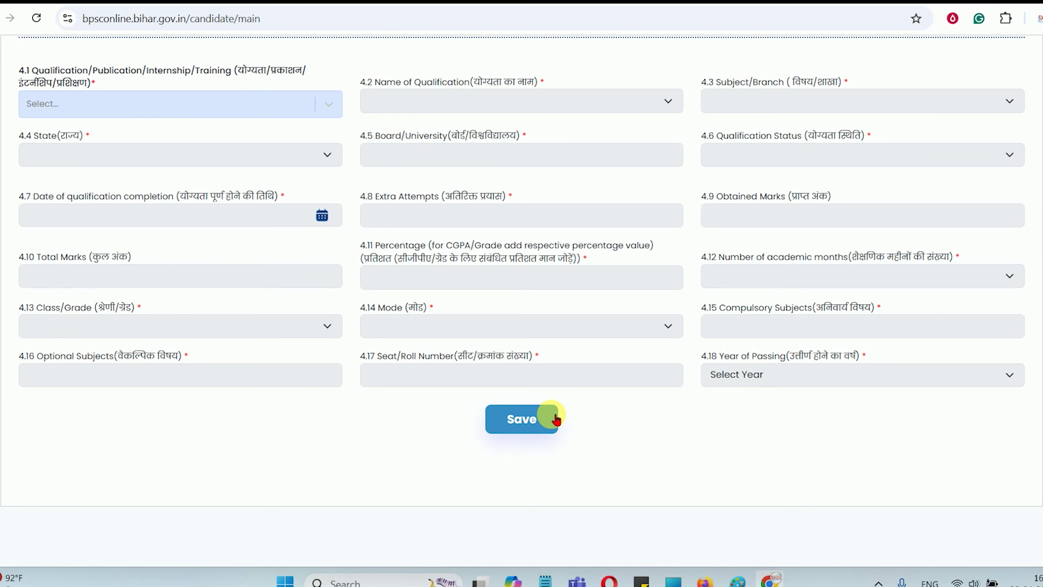
pyautogui.scroll(3, 541, 185)
pyautogui.moveTo(520, 176); pyautogui.dragTo(591, 179)
pyautogui.click(576, 250)
pyautogui.scroll(-1, 577, 256)
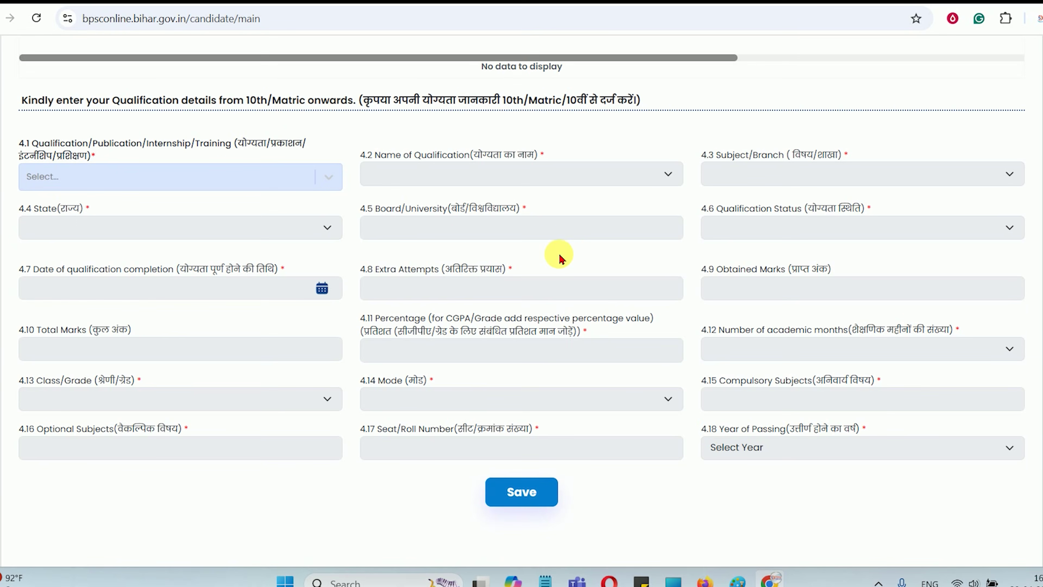
pyautogui.click(226, 181)
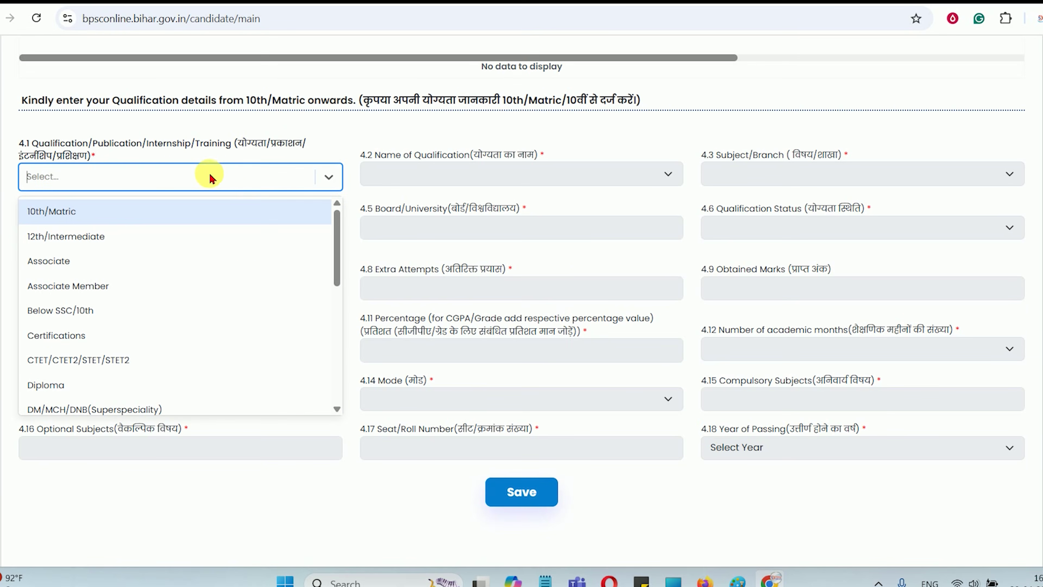
# Set both qualification type and qualification name to 10th/Matric
pyautogui.click(104, 218)
pyautogui.click(375, 180)
pyautogui.click(393, 210)
pyautogui.tripleClick(750, 159)
pyautogui.click(769, 180)
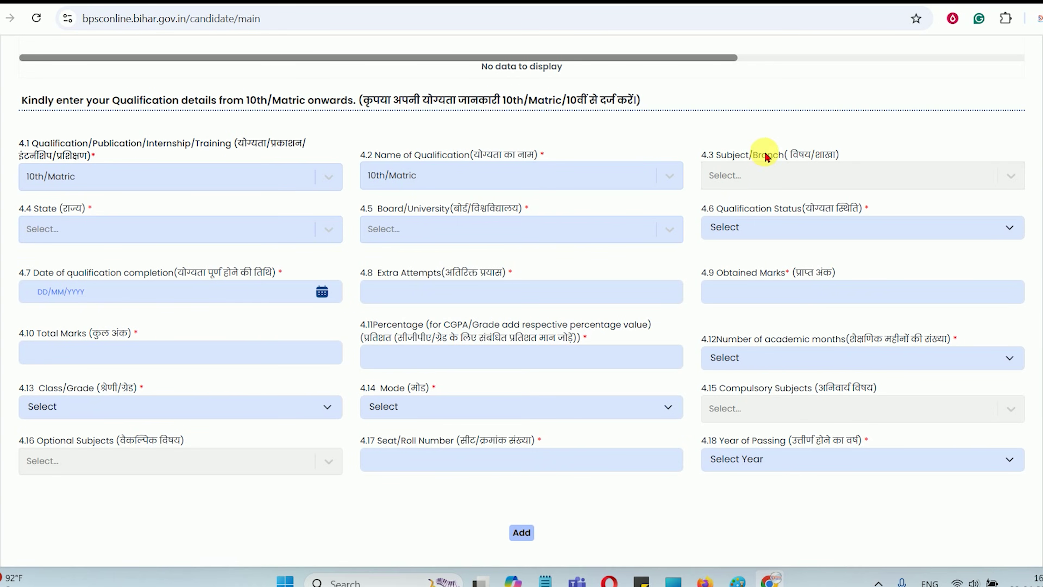
pyautogui.moveTo(766, 158); pyautogui.dragTo(809, 161)
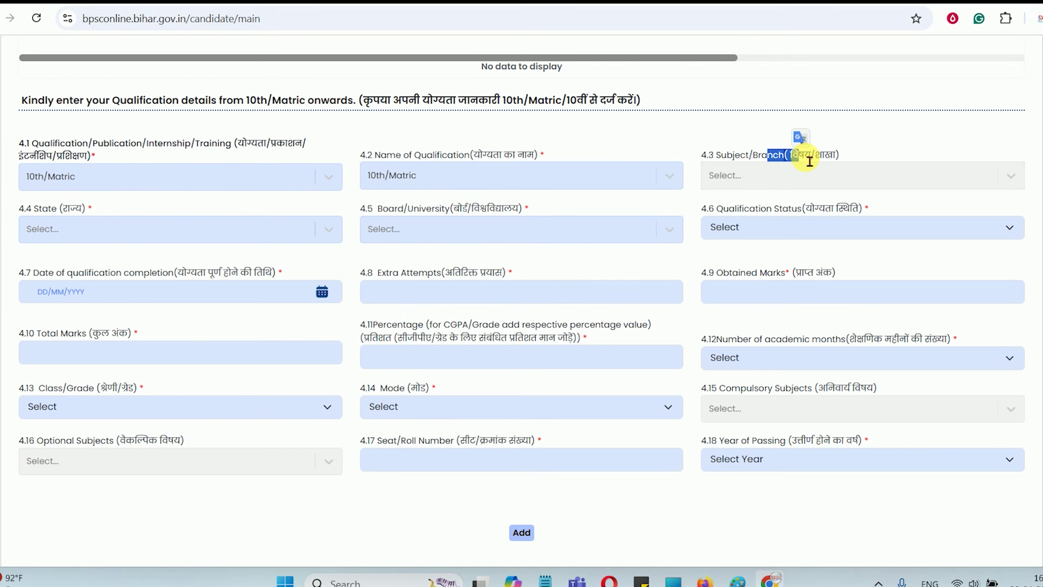
# Choose BIHAR as state, B.S.E.B. as board, and Passed/Qualified as status
pyautogui.click(138, 231)
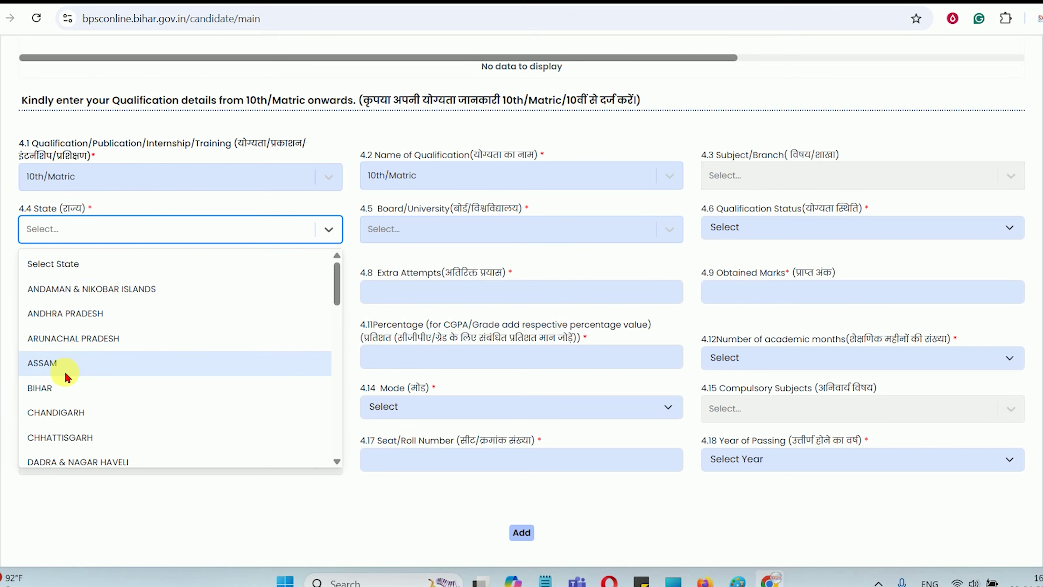
pyautogui.click(60, 386)
pyautogui.click(420, 229)
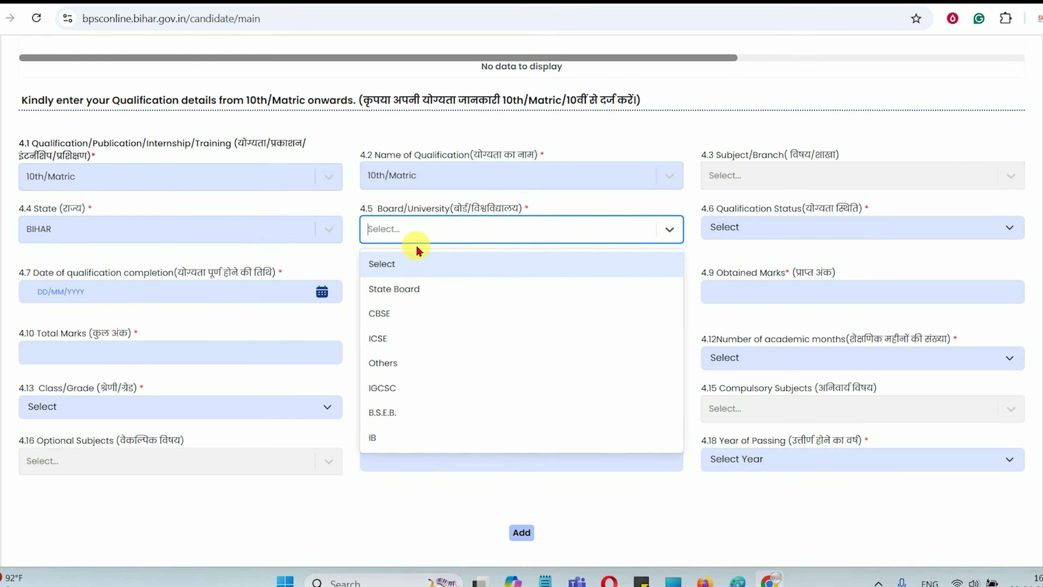
pyautogui.click(389, 413)
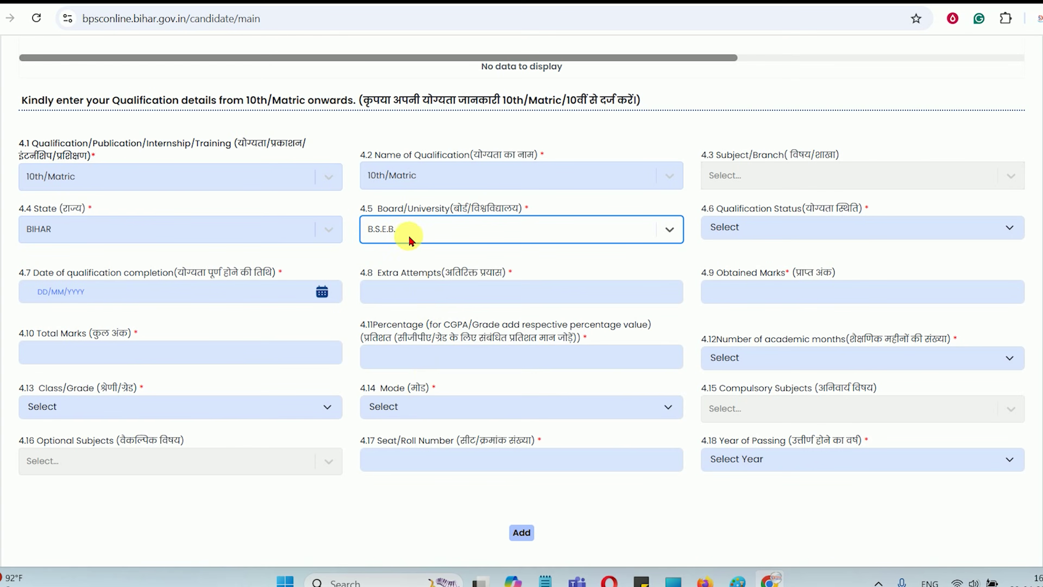
pyautogui.click(407, 238)
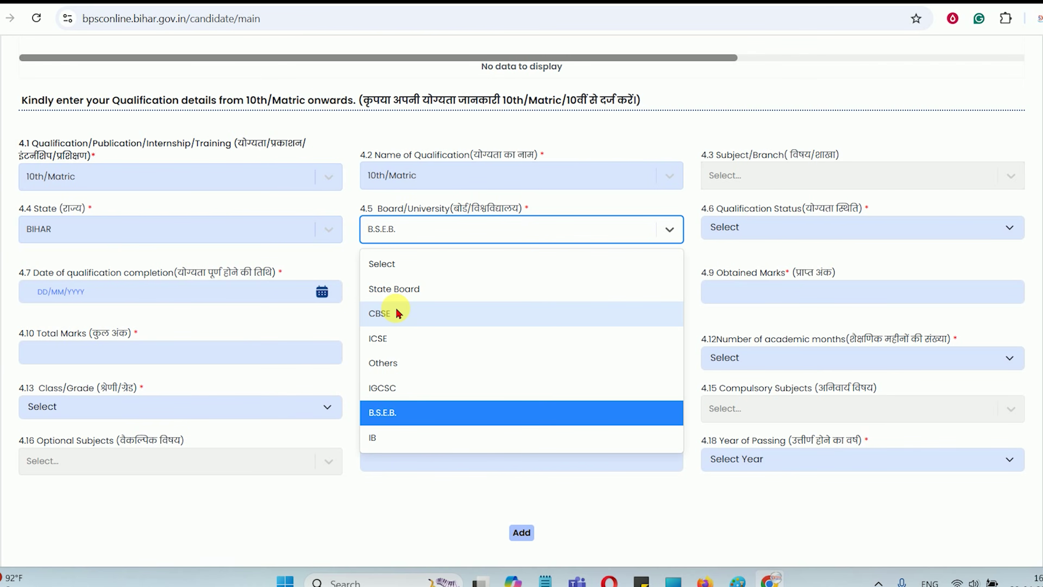
pyautogui.click(404, 291)
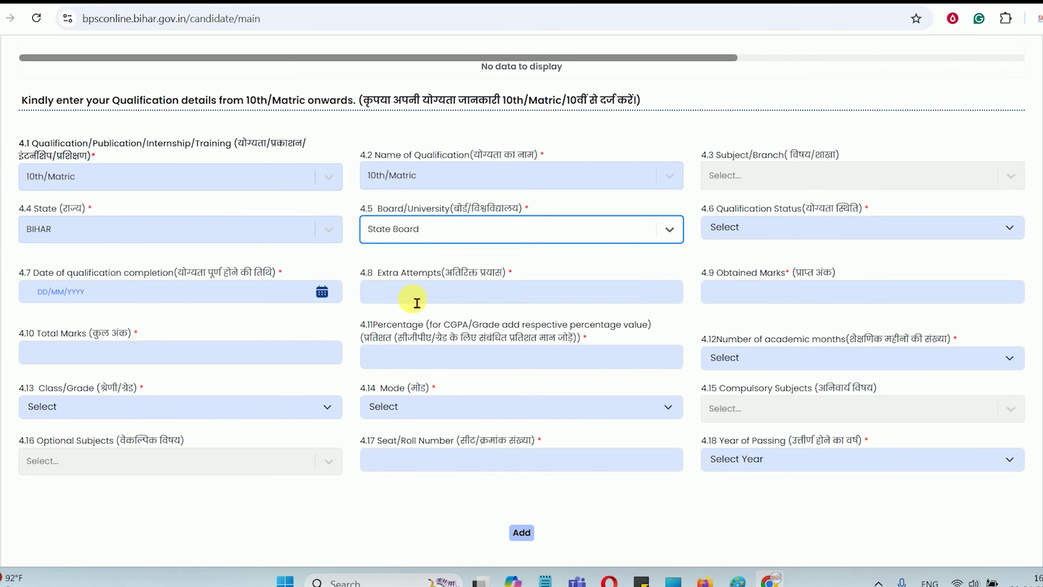
pyautogui.click(408, 234)
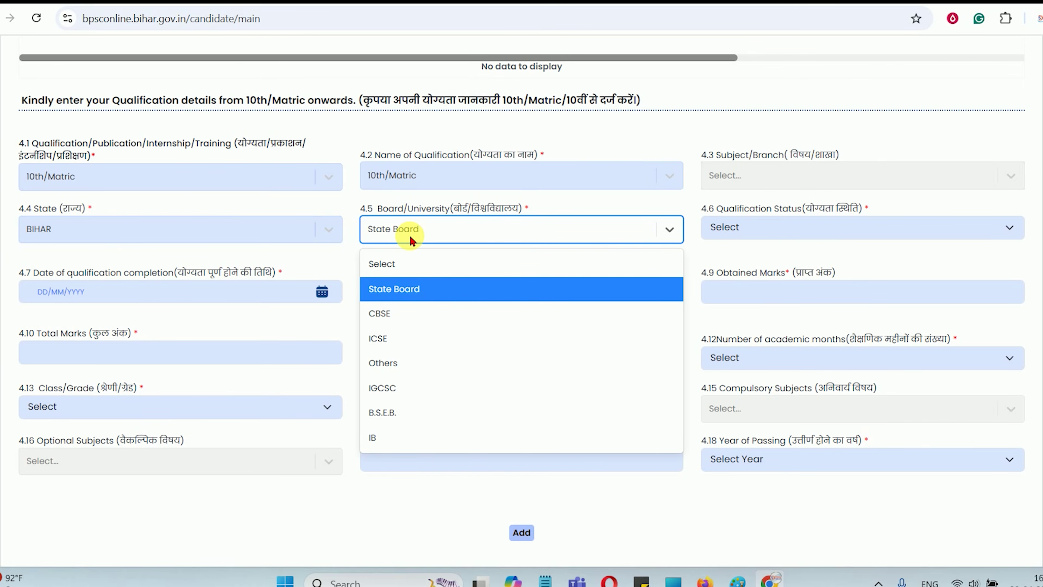
pyautogui.click(393, 338)
pyautogui.click(402, 240)
pyautogui.click(394, 320)
pyautogui.click(401, 240)
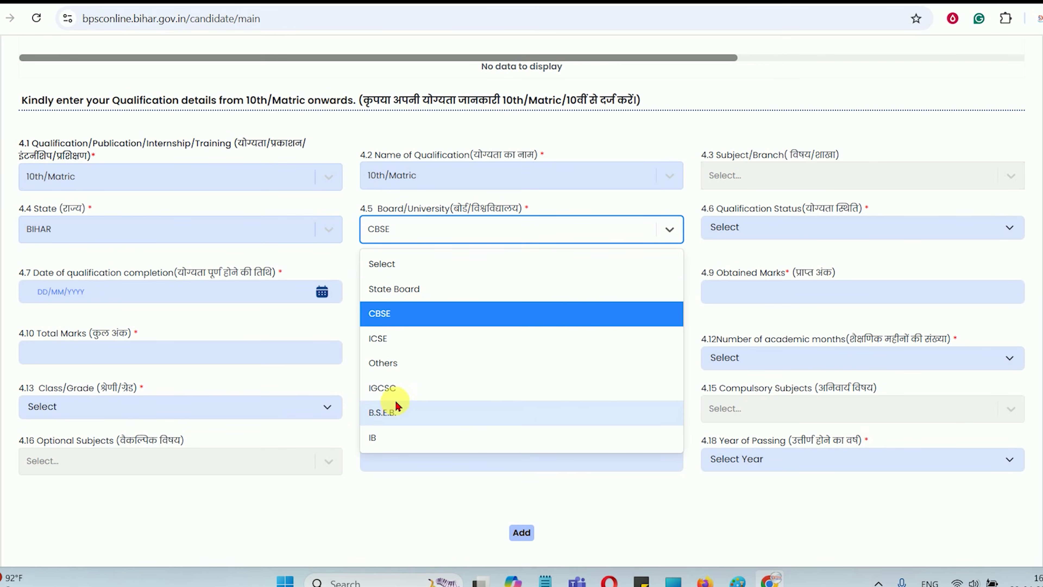
pyautogui.click(386, 415)
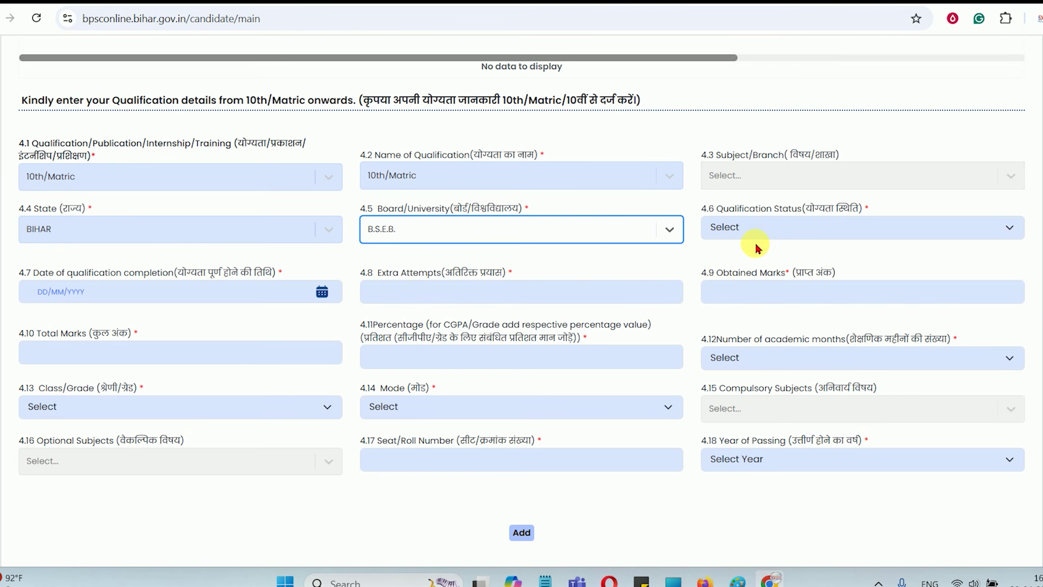
pyautogui.click(768, 230)
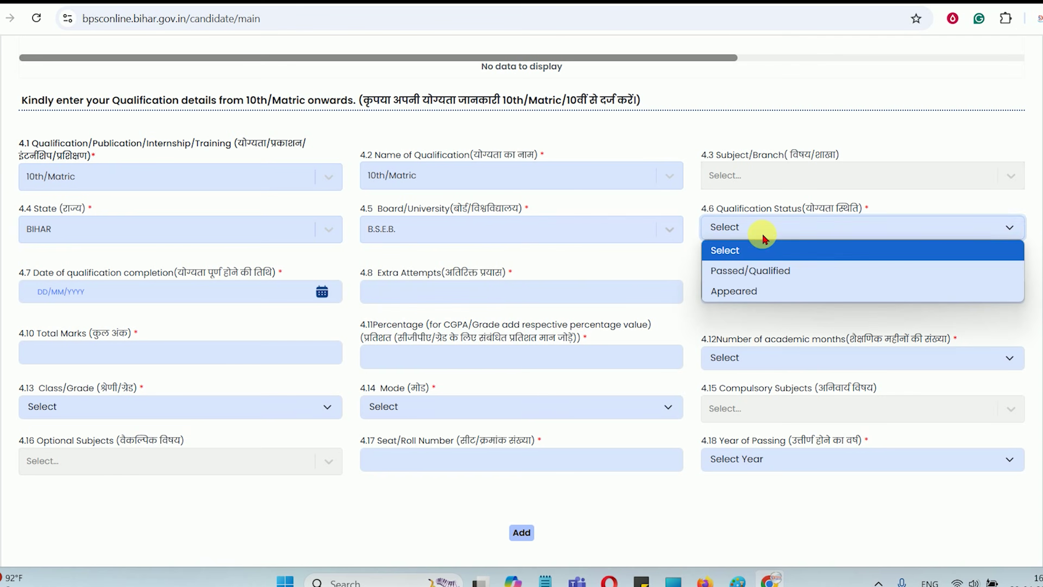
pyautogui.click(754, 271)
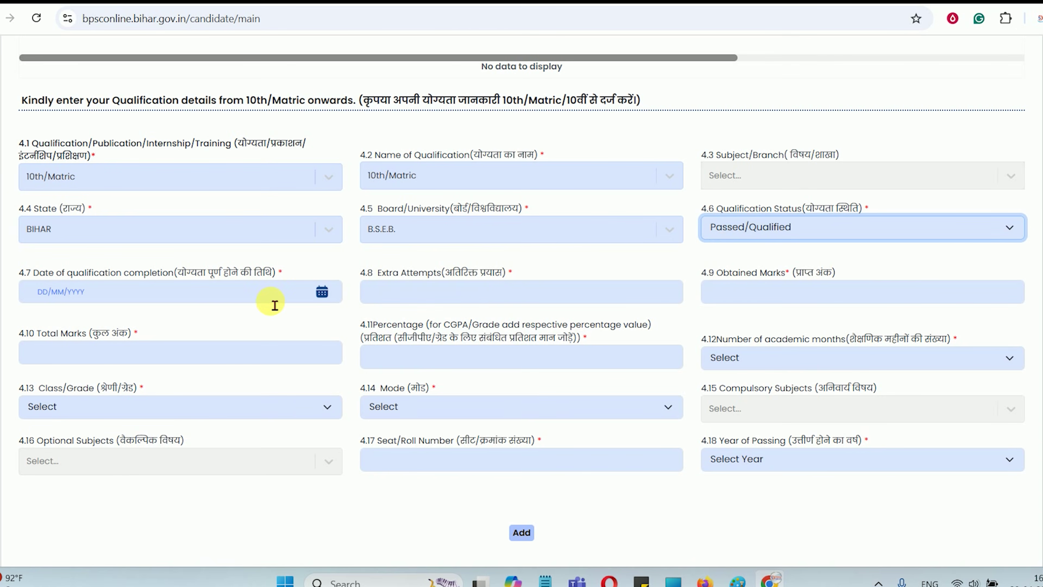
# Set the 10th/Matric completion date to 5 April 2013 in the calendar
pyautogui.click(328, 294)
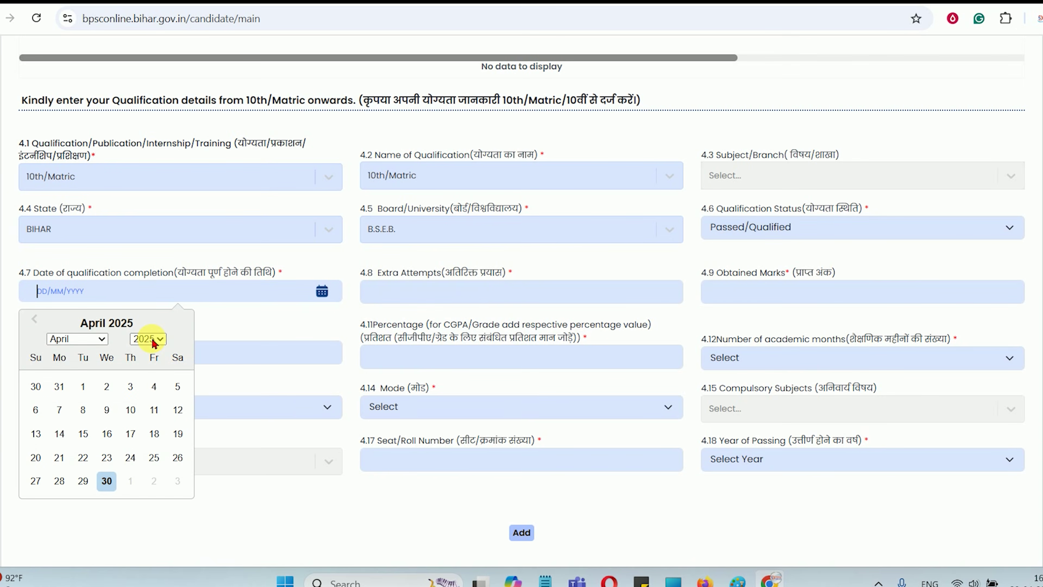
pyautogui.moveTo(83, 273); pyautogui.dragTo(191, 279)
pyautogui.click(195, 281)
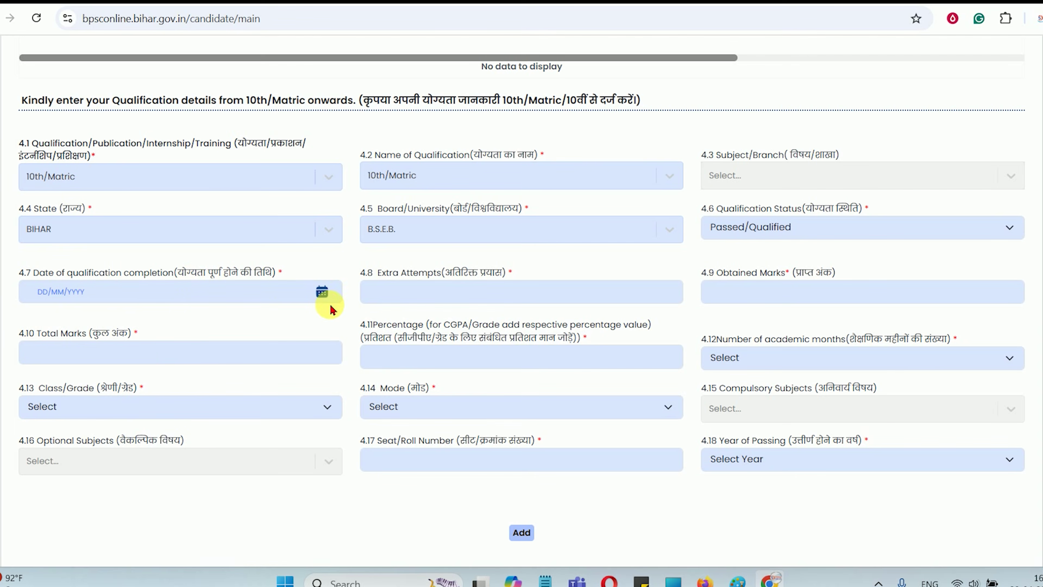
pyautogui.click(333, 303)
pyautogui.click(148, 338)
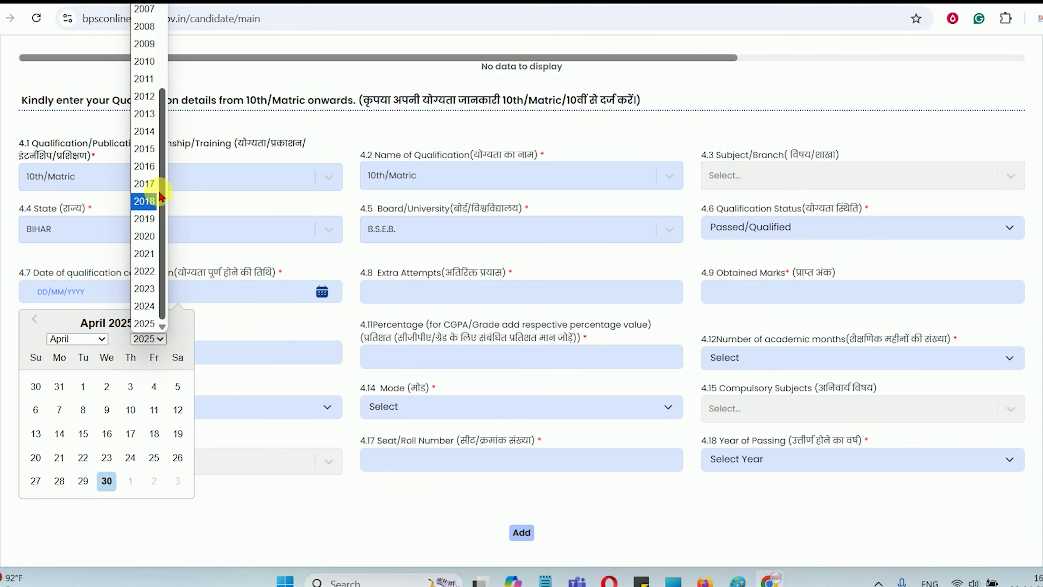
pyautogui.click(144, 113)
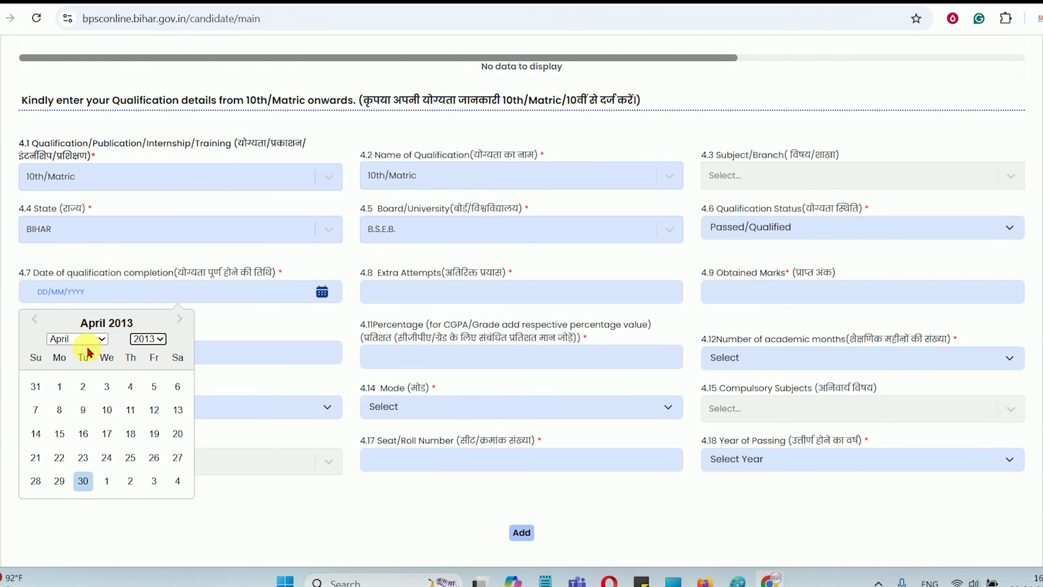
pyautogui.click(153, 386)
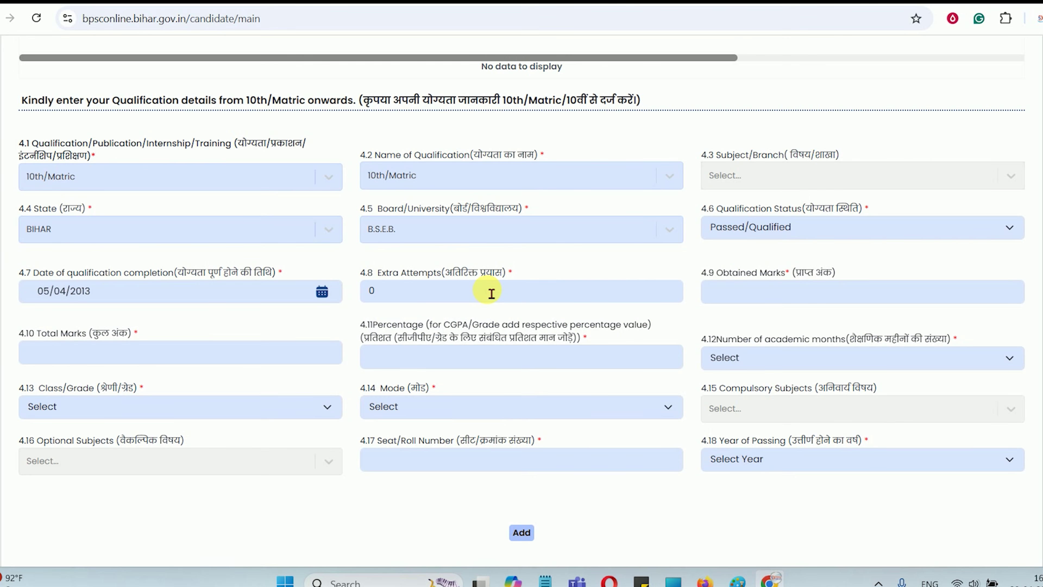
# Fill in the 10th/Matric obtained marks, total marks and percentage (300 of 500)
pyautogui.click(754, 300)
pyautogui.moveTo(433, 275); pyautogui.dragTo(482, 274)
pyautogui.click(409, 301)
pyautogui.click(764, 300)
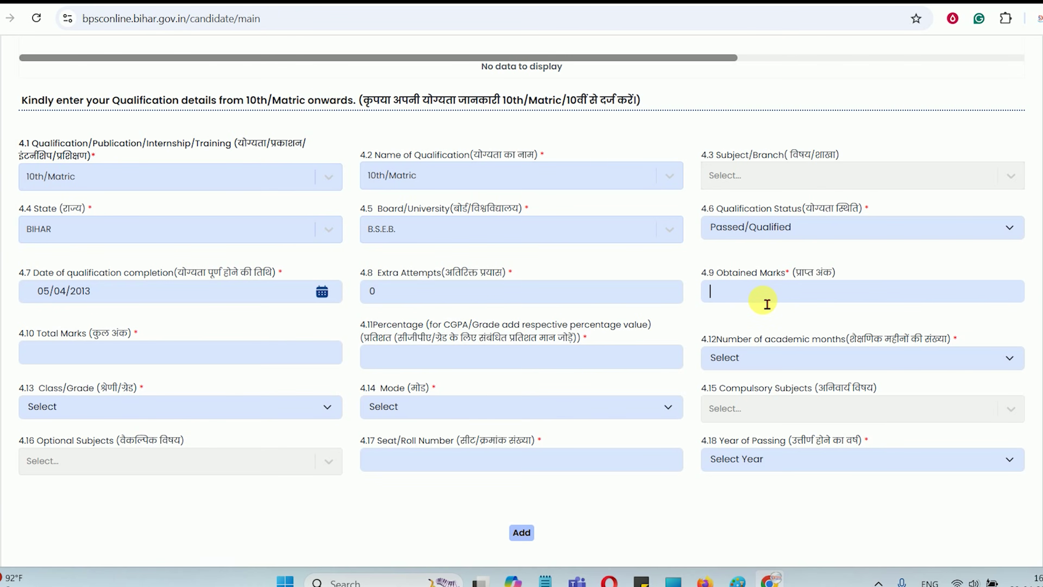
pyautogui.click(140, 357)
pyautogui.click(383, 355)
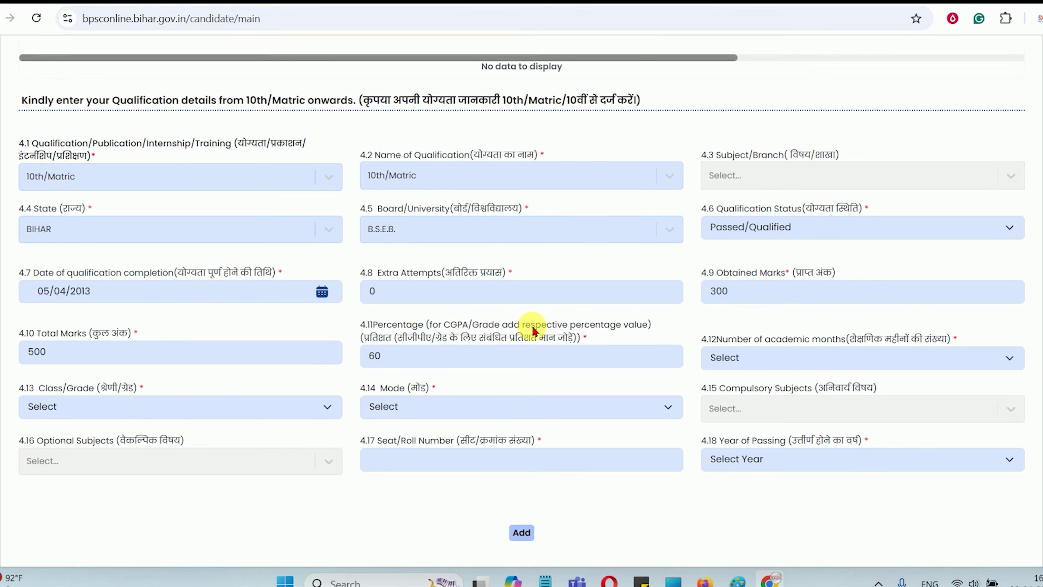
pyautogui.moveTo(570, 327); pyautogui.dragTo(636, 327)
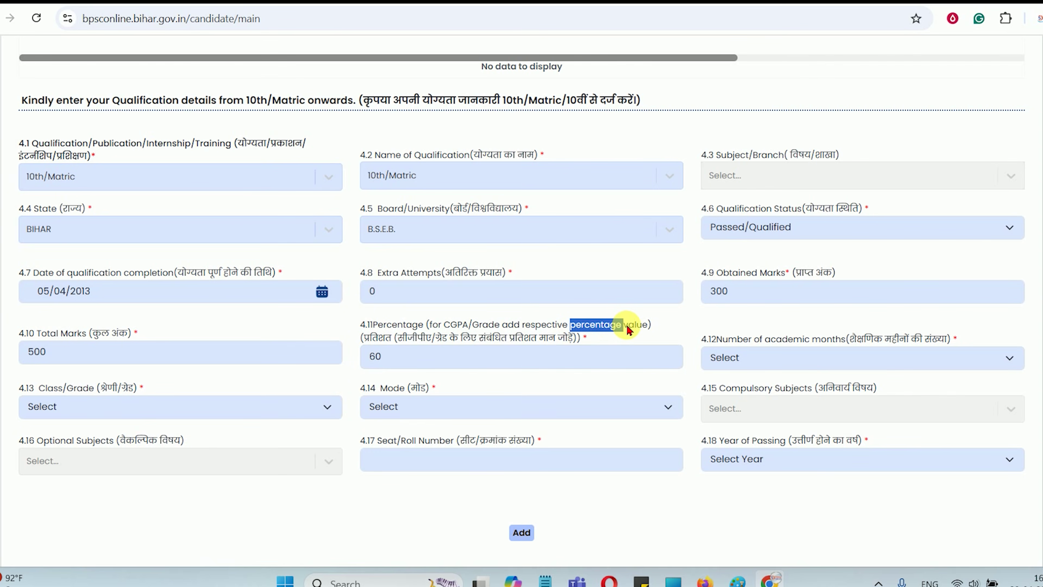
pyautogui.moveTo(416, 340); pyautogui.dragTo(510, 341)
pyautogui.click(415, 361)
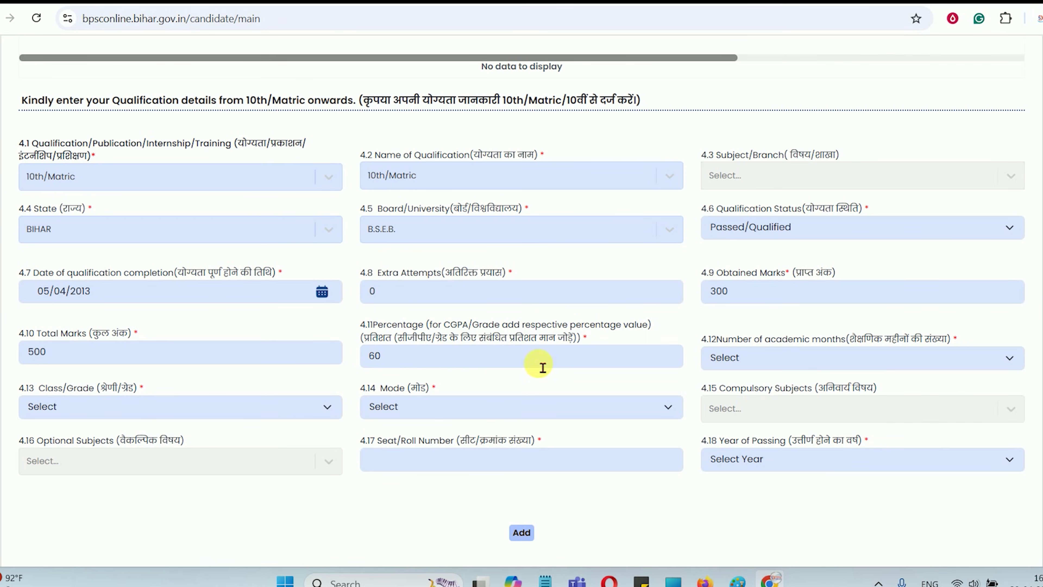
pyautogui.moveTo(486, 339); pyautogui.dragTo(561, 343)
pyautogui.click(559, 340)
# Set the number of academic months to 12
pyautogui.click(739, 357)
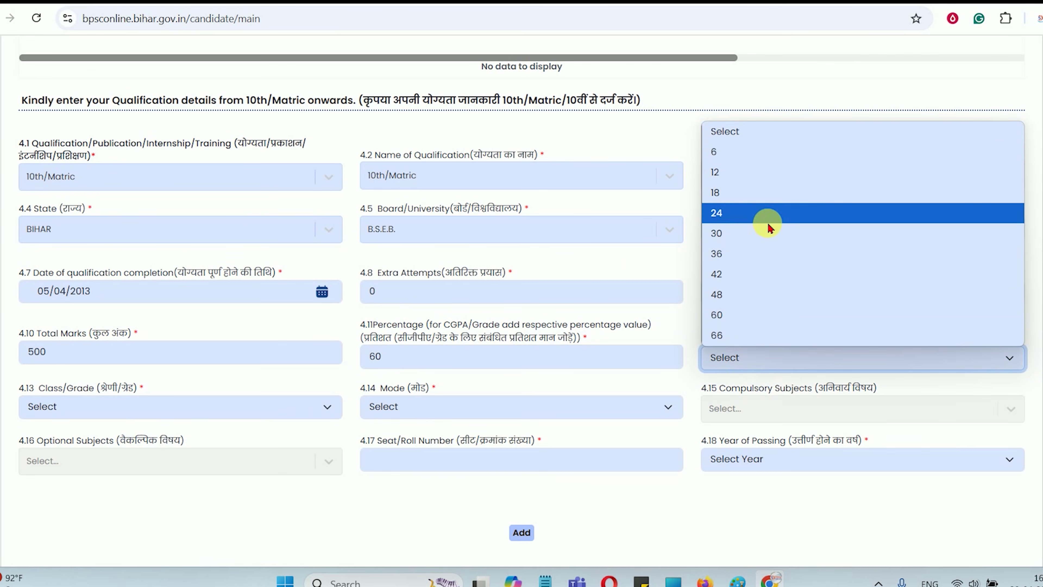
pyautogui.click(641, 264)
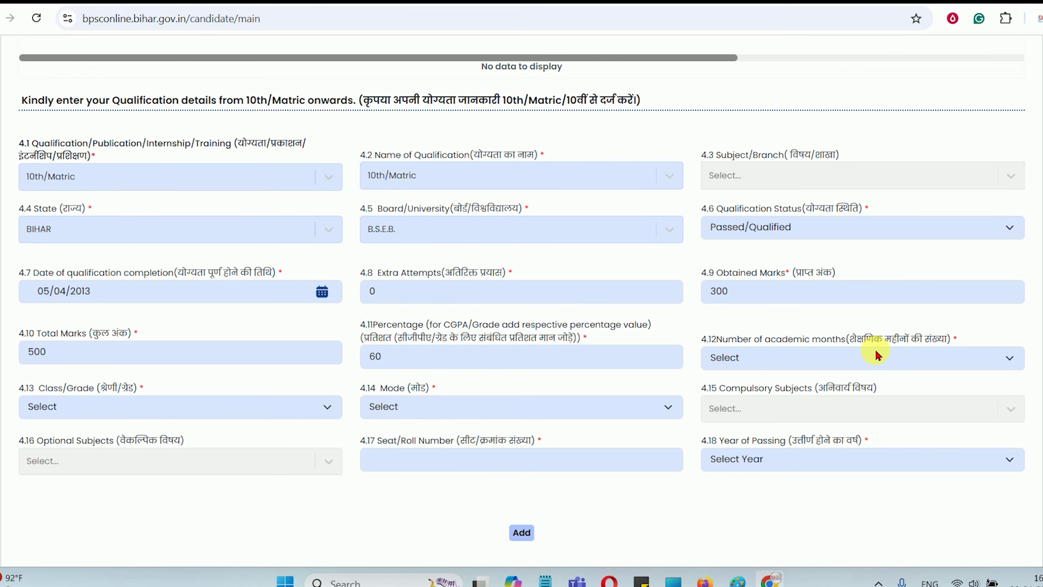
pyautogui.moveTo(891, 346); pyautogui.dragTo(932, 347)
pyautogui.click(891, 345)
pyautogui.click(783, 356)
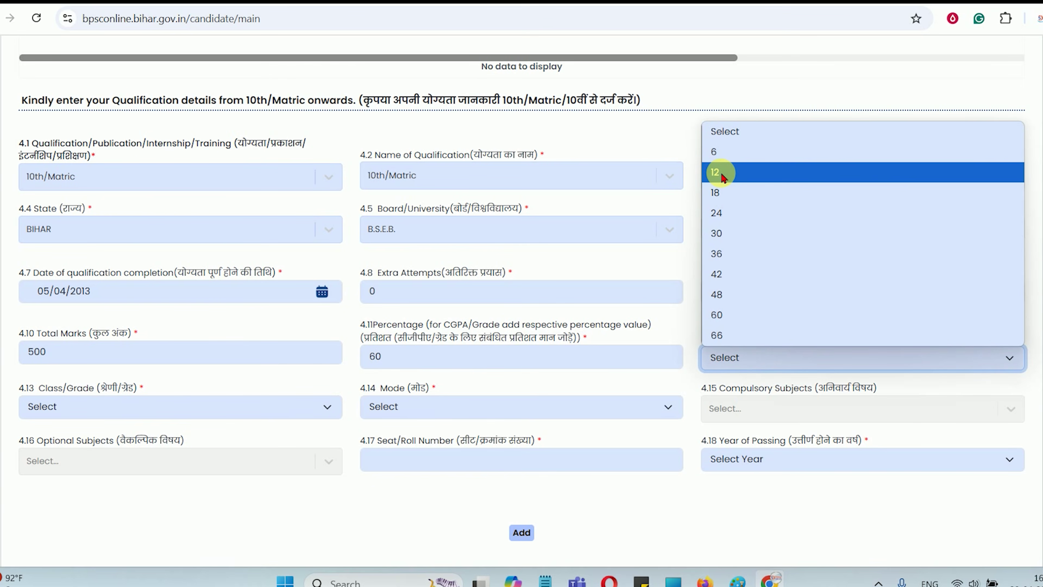
pyautogui.click(723, 176)
pyautogui.click(736, 356)
pyautogui.click(790, 345)
pyautogui.moveTo(811, 339); pyautogui.dragTo(872, 344)
pyautogui.click(871, 328)
pyautogui.click(758, 366)
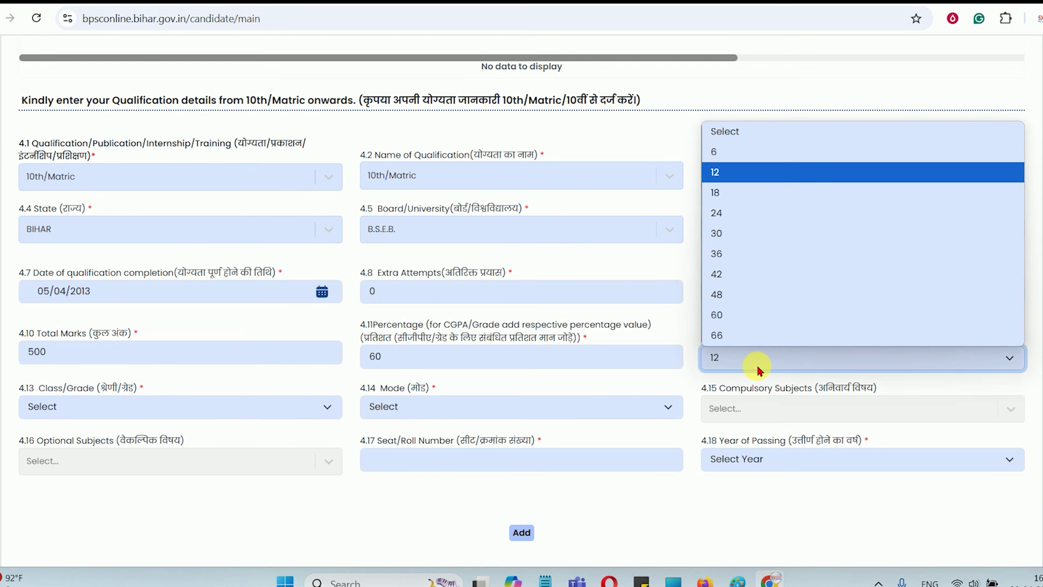
pyautogui.click(758, 369)
pyautogui.scroll(-2, 292, 401)
# Choose First Division as class/grade and Traditional / Regular as the mode
pyautogui.click(77, 336)
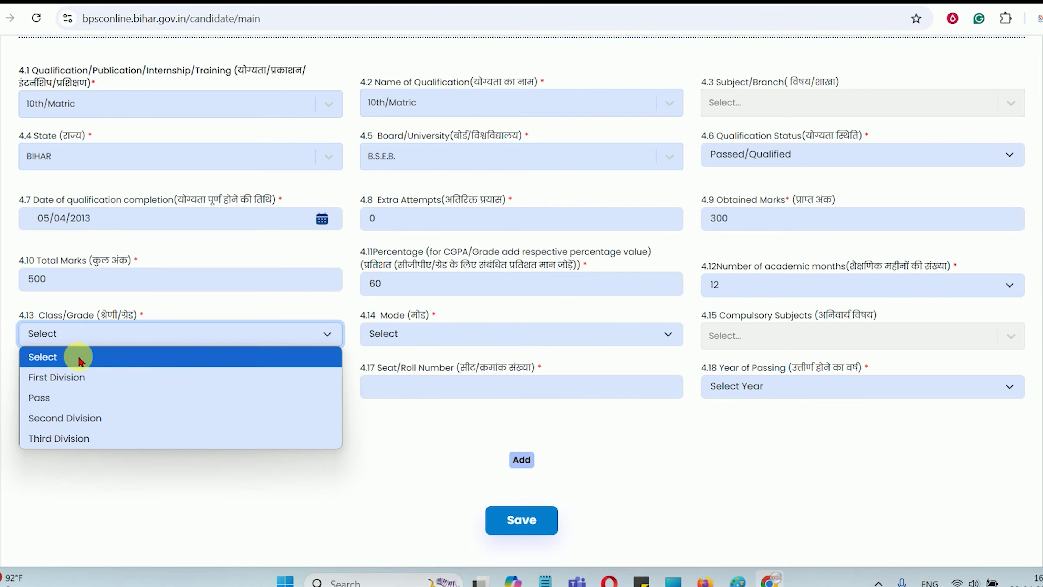
pyautogui.click(72, 382)
pyautogui.click(405, 336)
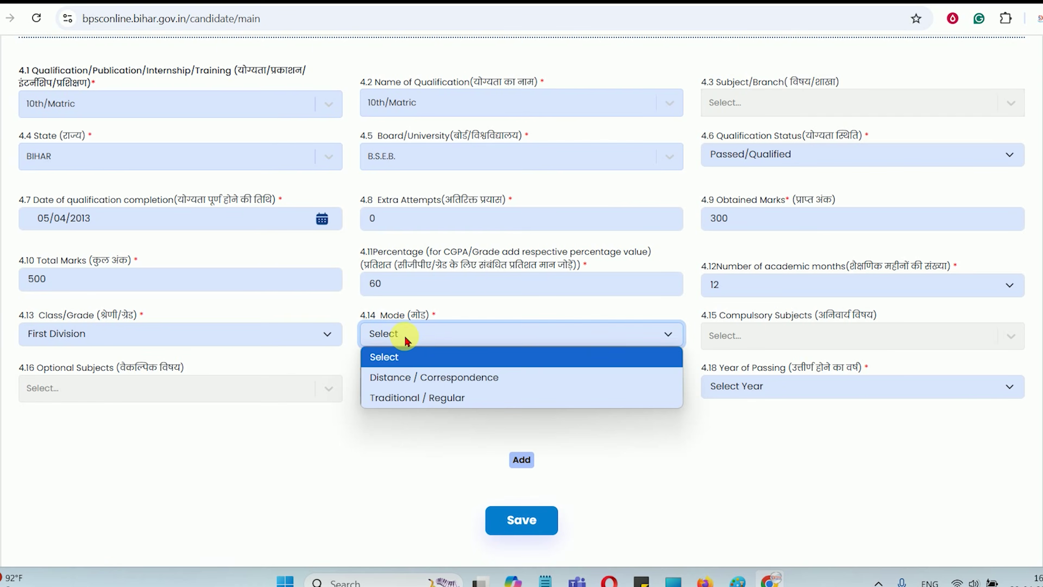
pyautogui.click(405, 398)
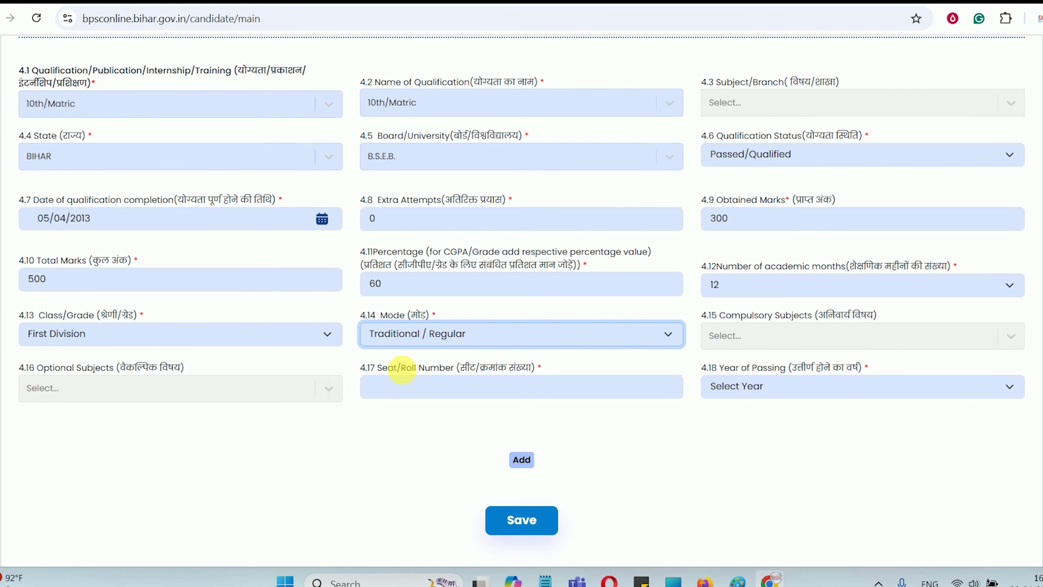
pyautogui.click(479, 345)
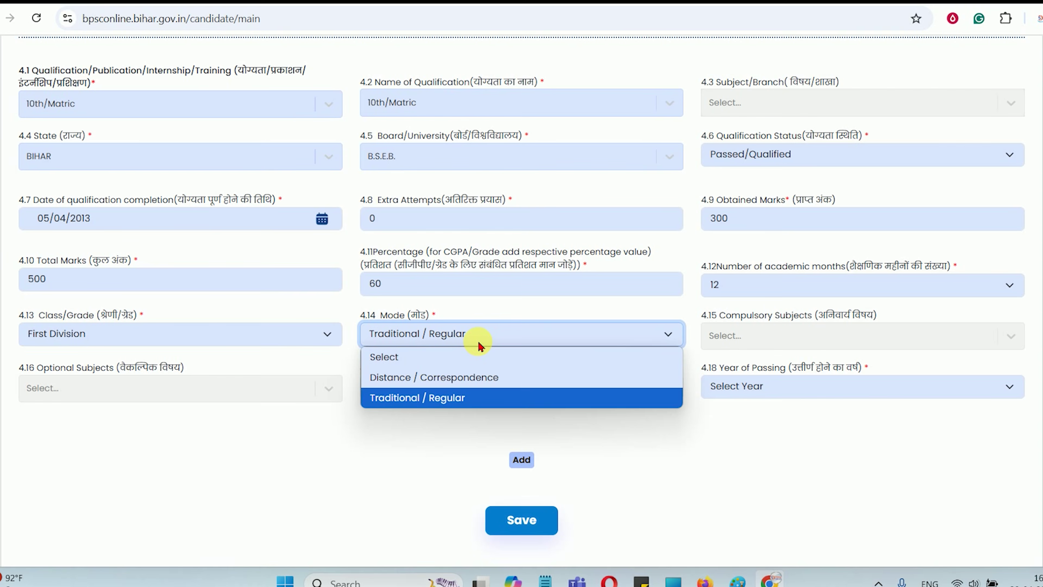
pyautogui.click(480, 345)
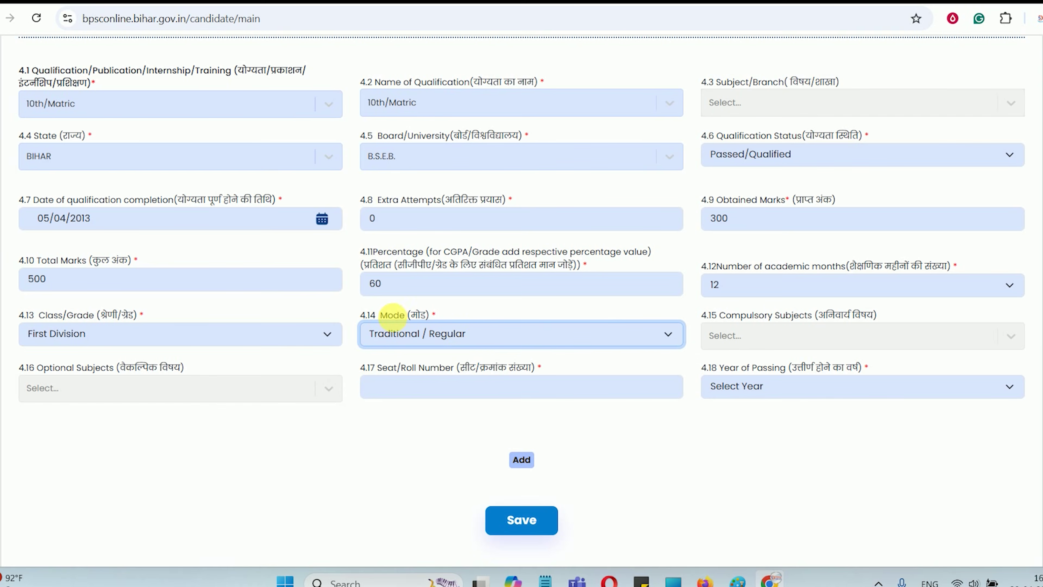
pyautogui.click(758, 328)
pyautogui.moveTo(741, 325); pyautogui.dragTo(855, 314)
pyautogui.click(752, 342)
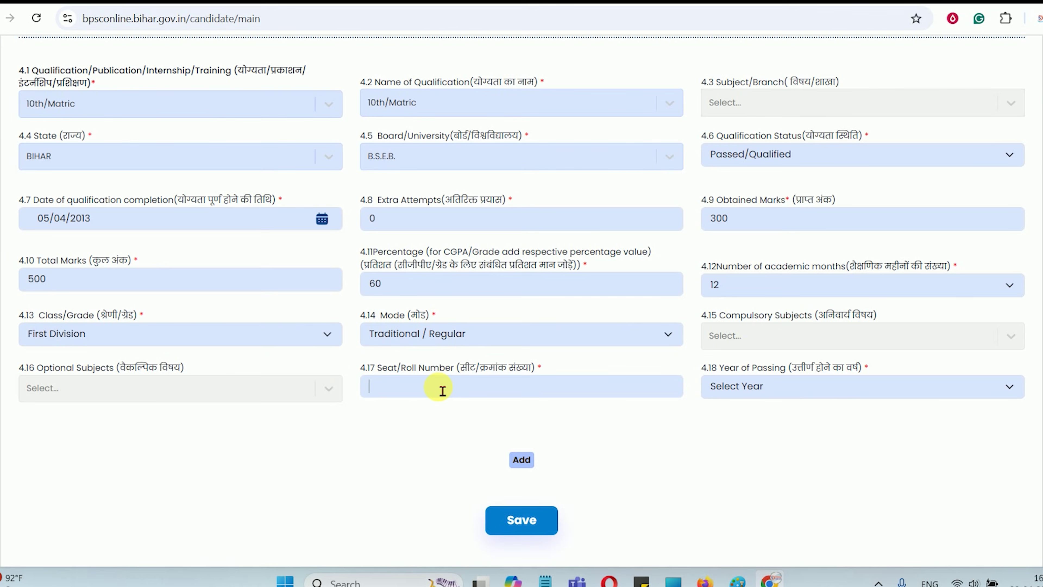
# Set year of passing to 2013 and add the 10th/Matric record to the table
pyautogui.click(762, 387)
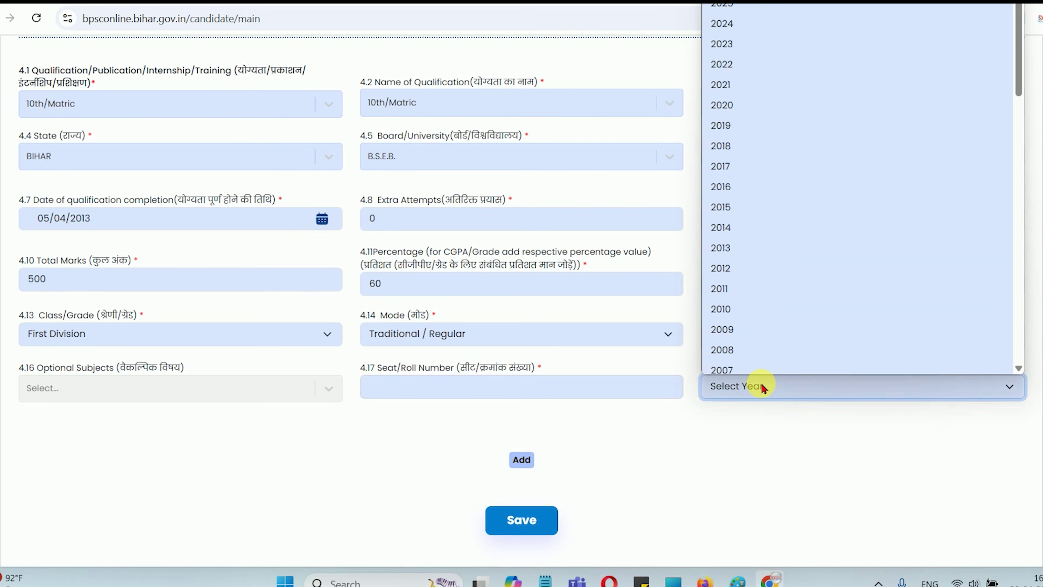
pyautogui.press('Down')
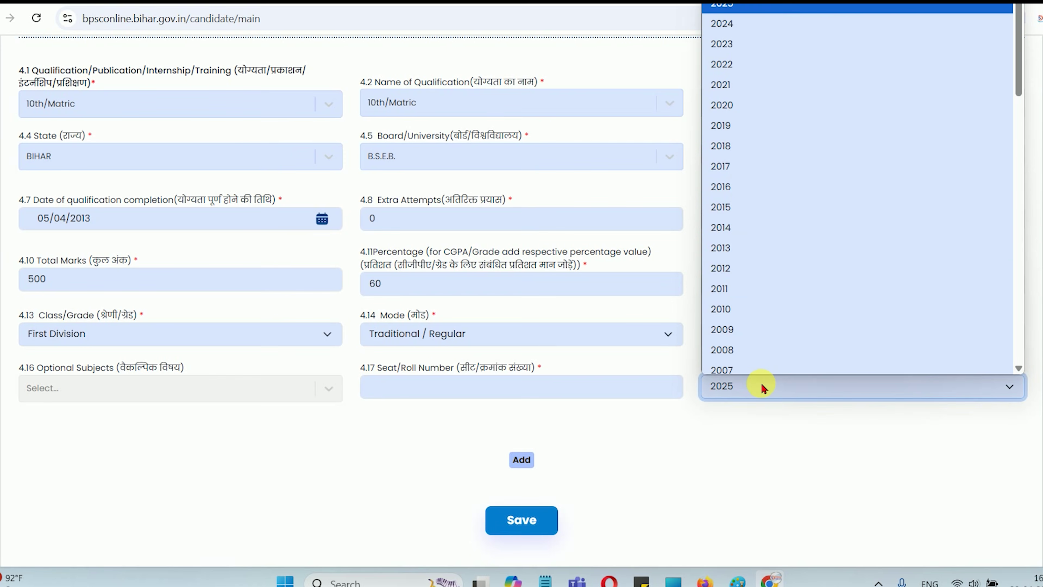
pyautogui.write('2013')
pyautogui.press('Return')
pyautogui.click(522, 460)
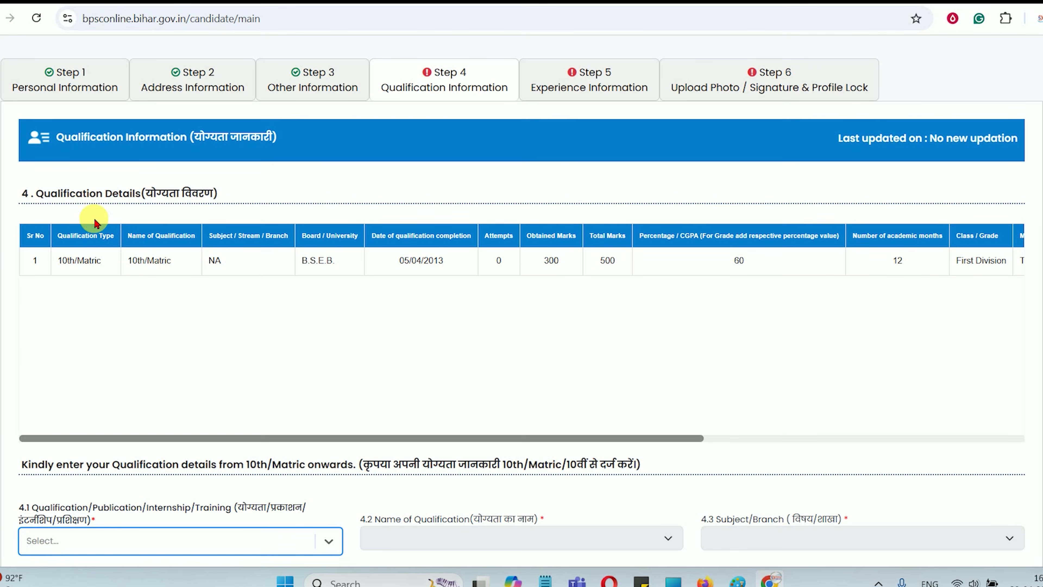
# Set qualification type and name to 12th/Intermediate with Science as subject/branch
pyautogui.moveTo(66, 193); pyautogui.dragTo(191, 270)
pyautogui.click(283, 281)
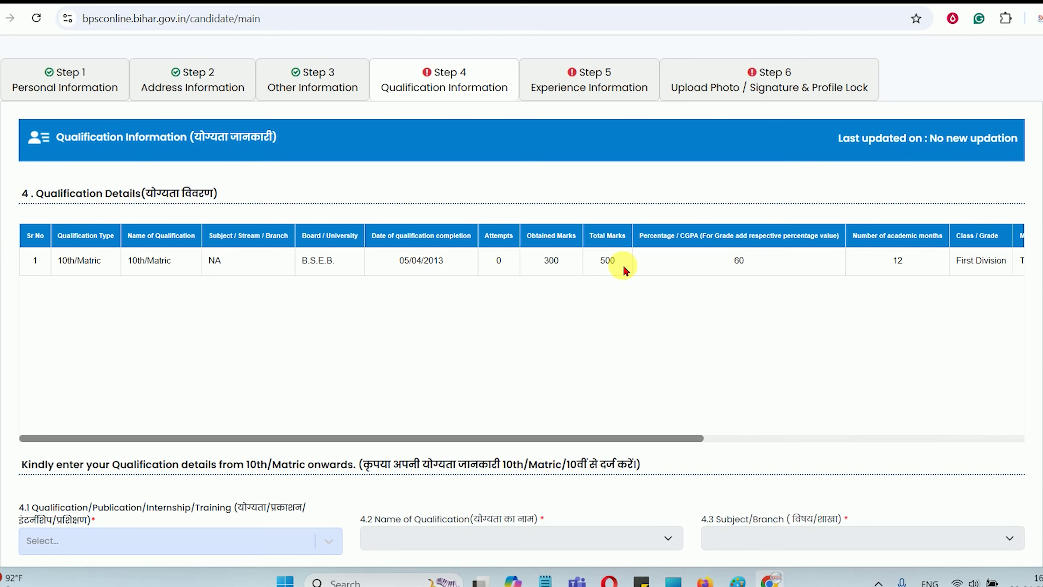
pyautogui.scroll(-5, 550, 285)
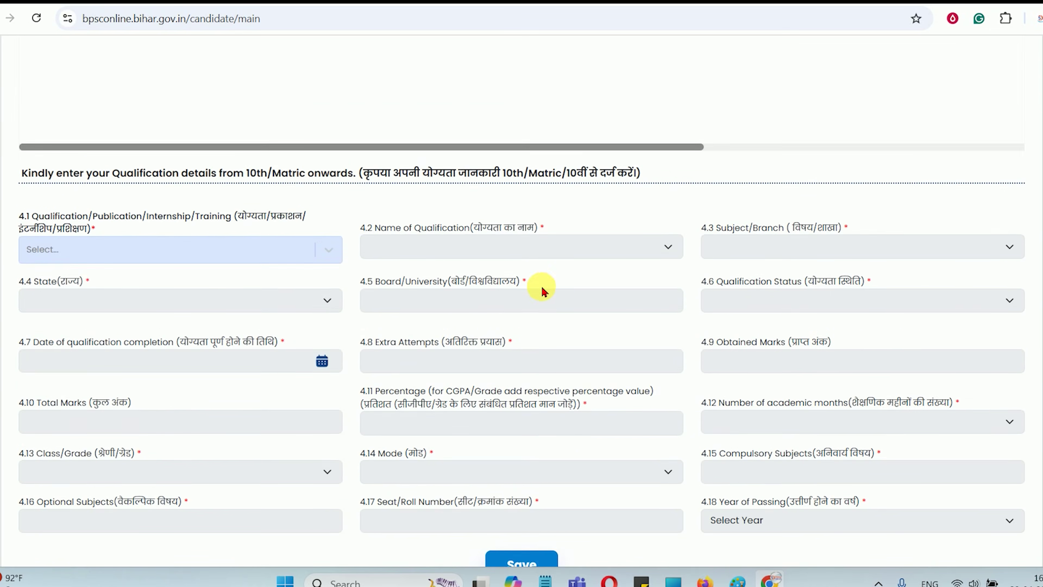
pyautogui.scroll(-1, 542, 292)
pyautogui.click(144, 179)
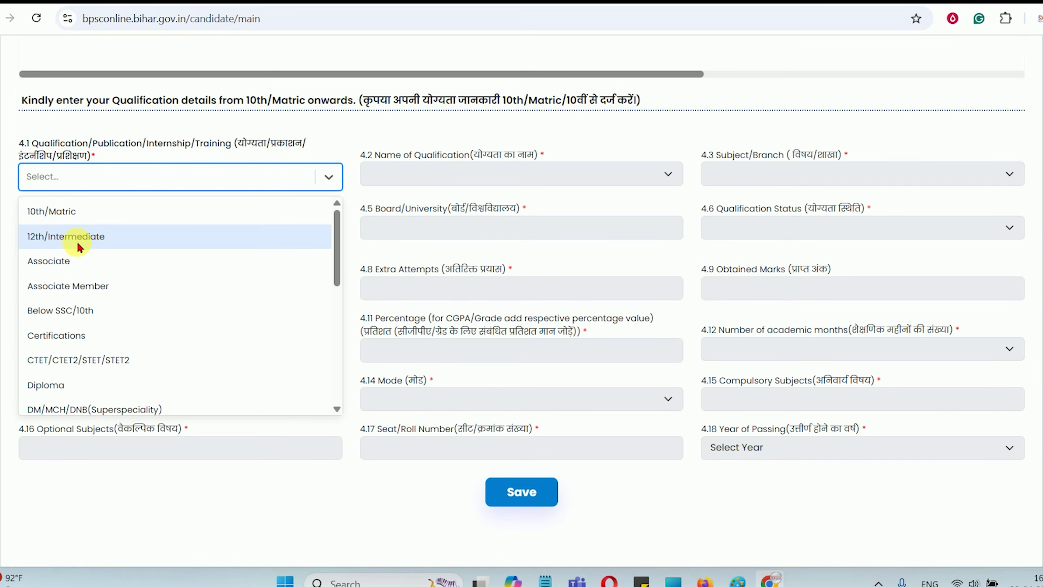
pyautogui.click(79, 245)
pyautogui.click(395, 184)
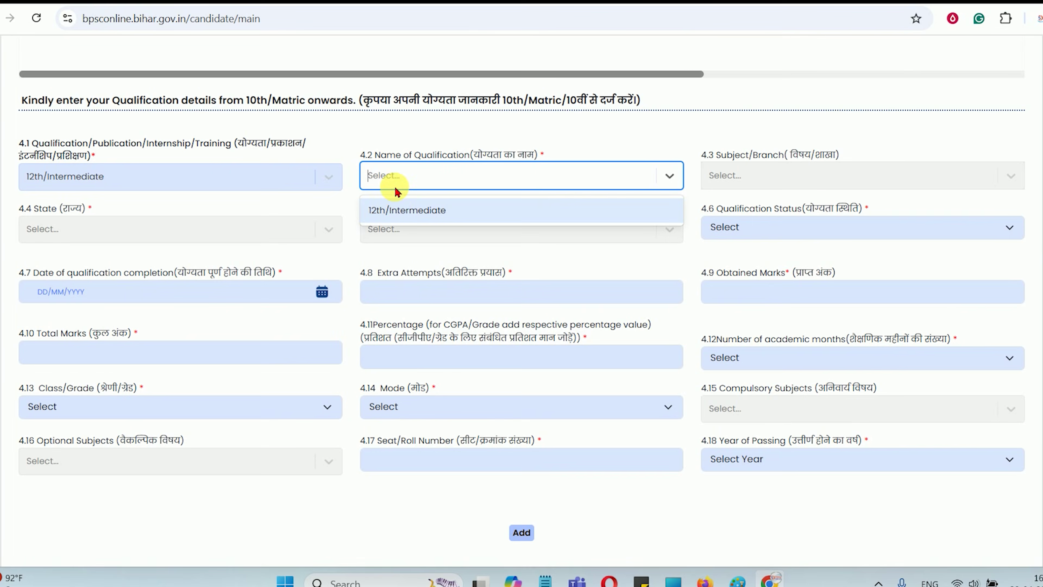
pyautogui.click(398, 212)
pyautogui.click(734, 181)
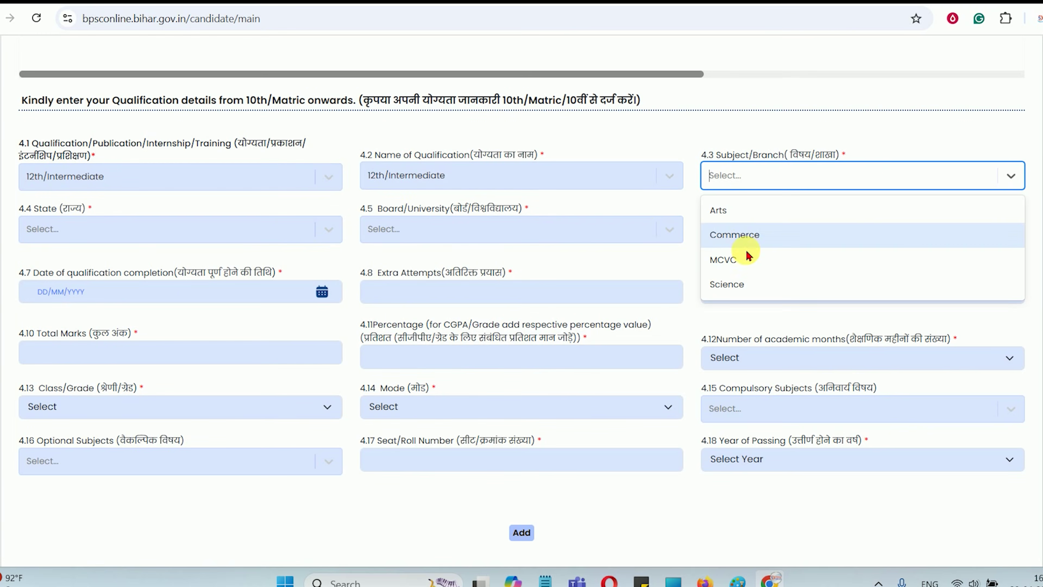
pyautogui.click(733, 291)
# Choose BIHAR as state, BSEB as board, and Passed/Qualified as status
pyautogui.click(129, 236)
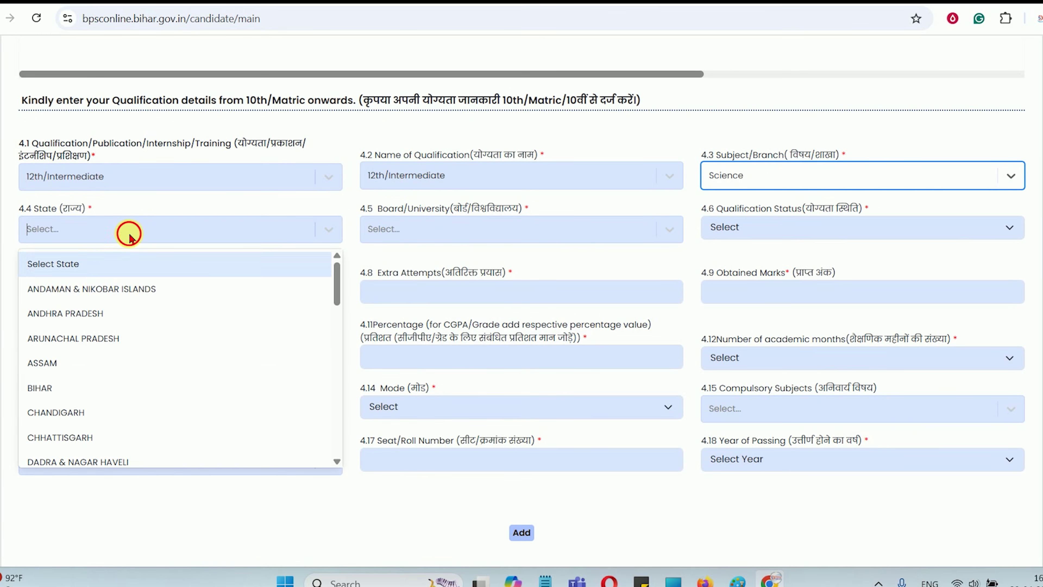
pyautogui.click(37, 388)
pyautogui.click(388, 237)
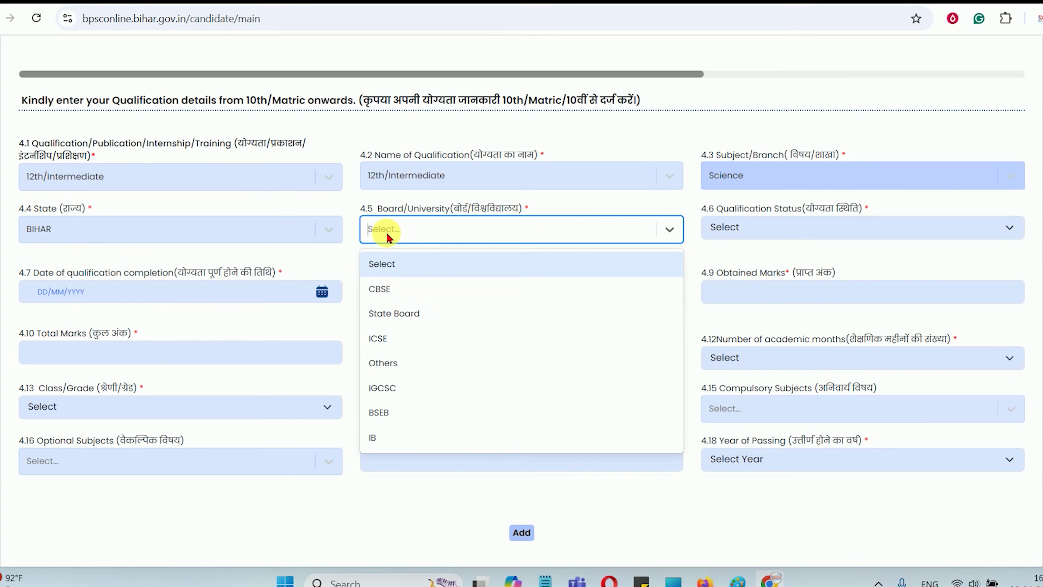
pyautogui.click(394, 412)
pyautogui.click(779, 239)
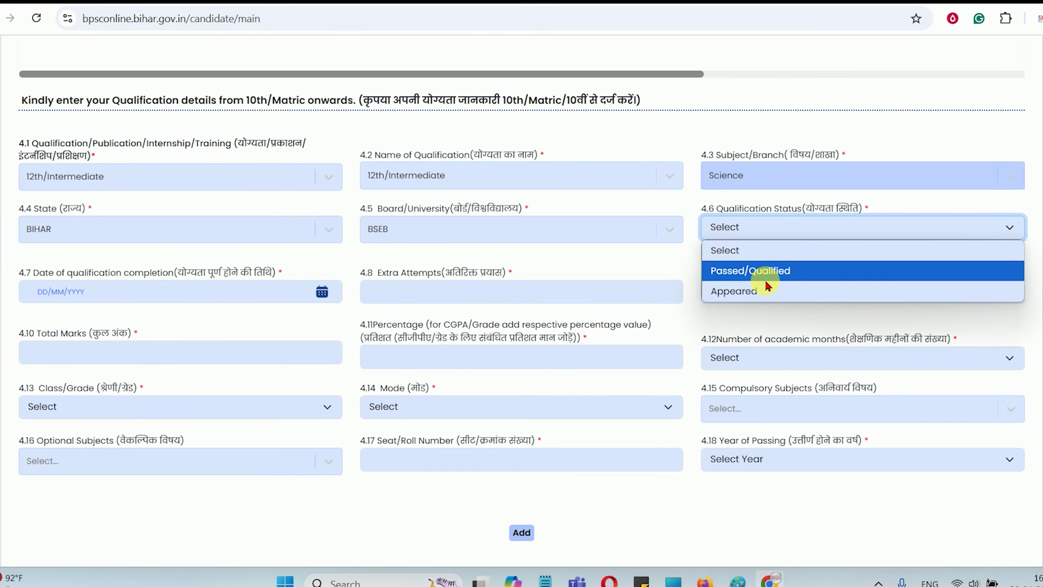
pyautogui.click(764, 270)
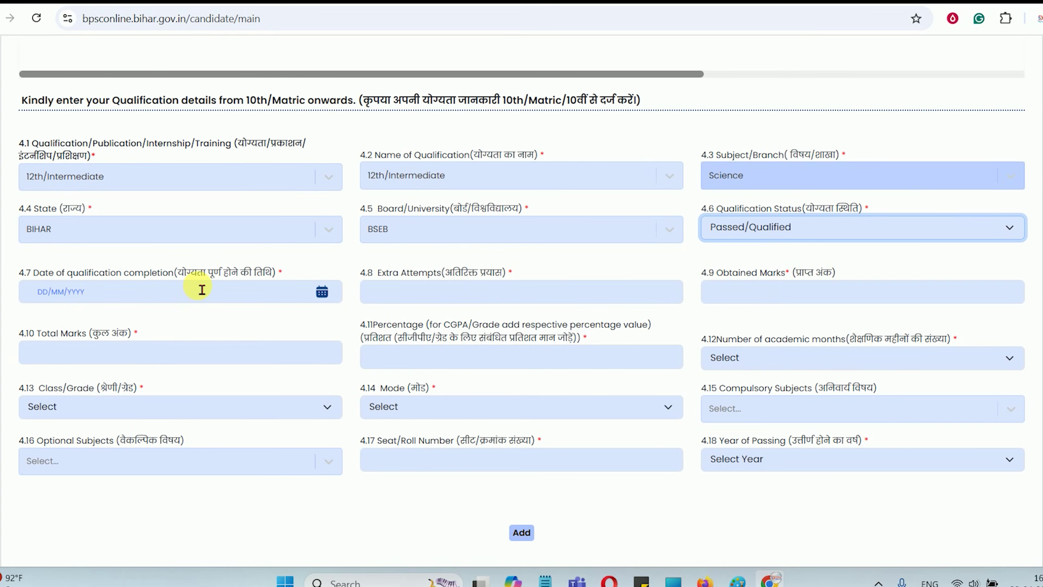
# Set the 12th completion date to 10 April 2015 and extra attempts to 0
pyautogui.click(327, 297)
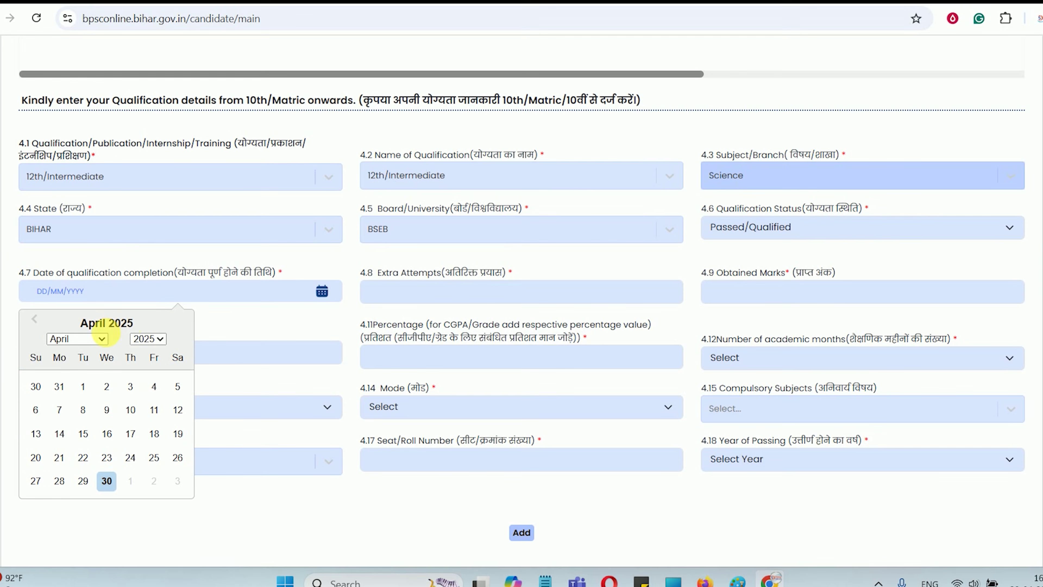
pyautogui.click(148, 339)
pyautogui.write('2015')
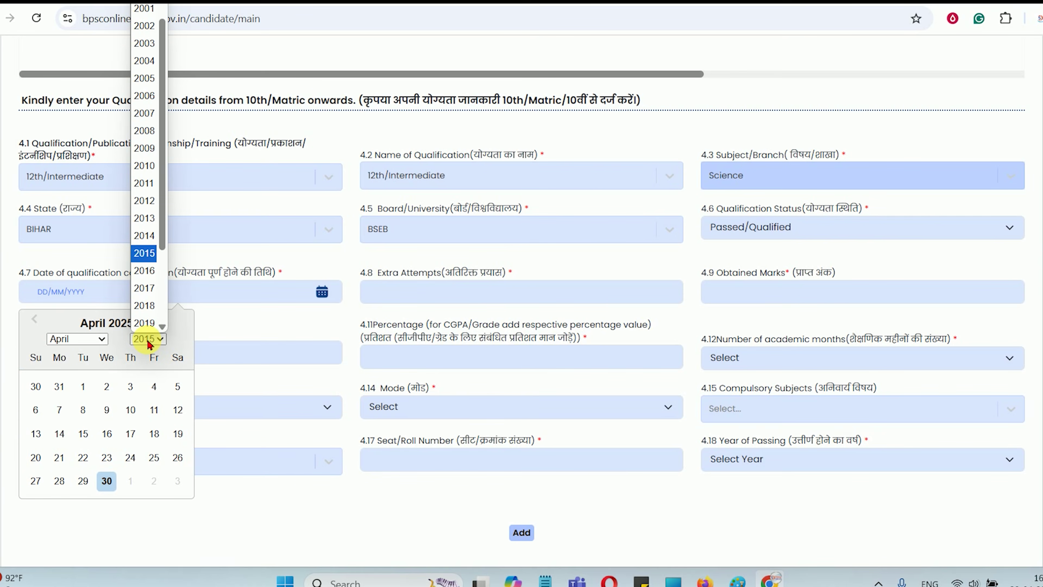
pyautogui.press('Return')
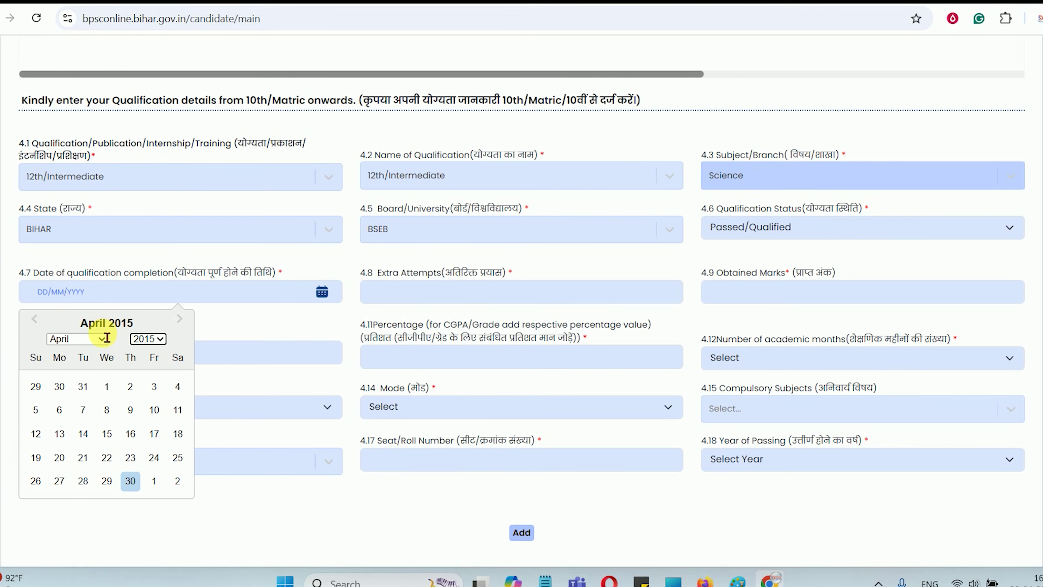
pyautogui.click(156, 412)
pyautogui.click(412, 301)
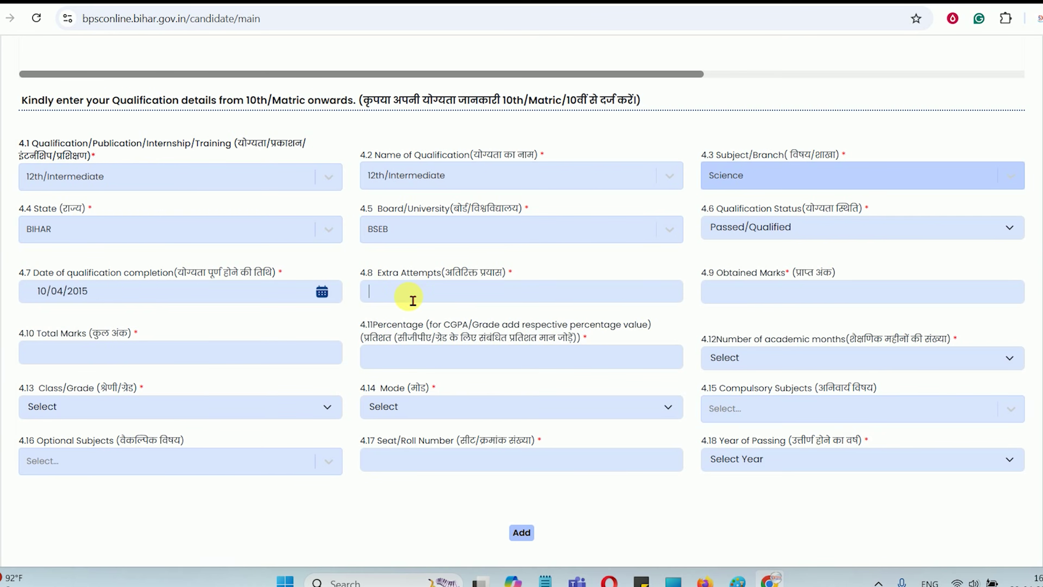
pyautogui.write('0')
# Enter 300 obtained out of 500 total marks and set academic months to 24
pyautogui.click(778, 292)
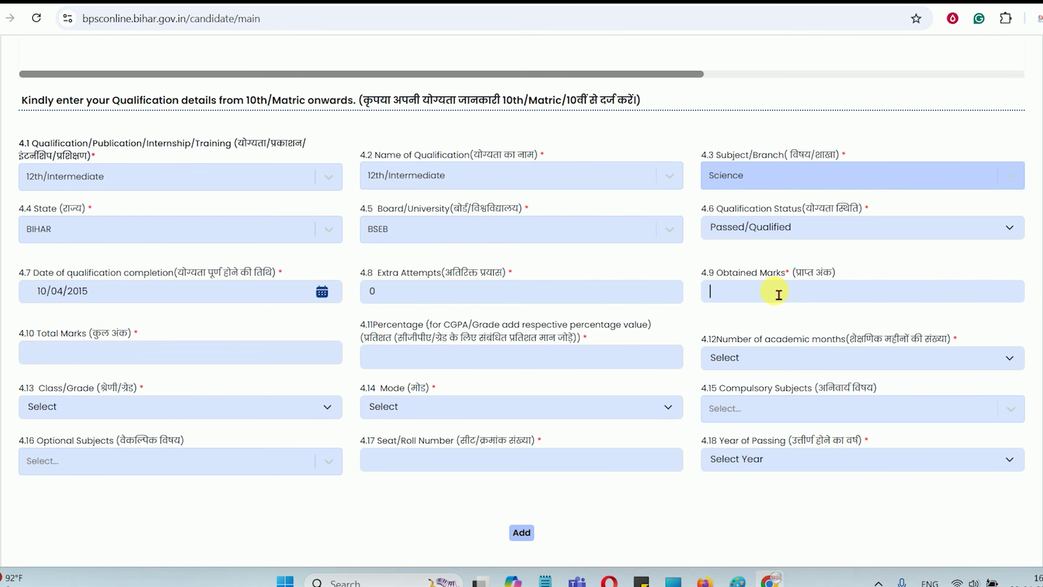
pyautogui.write('300')
pyautogui.press('Tab')
pyautogui.write('500')
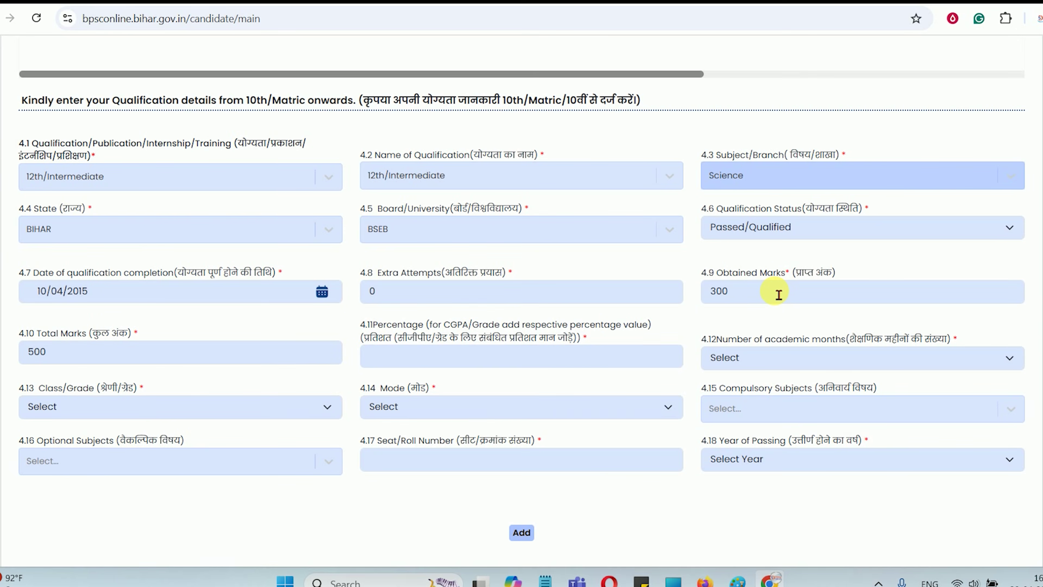
pyautogui.click(795, 362)
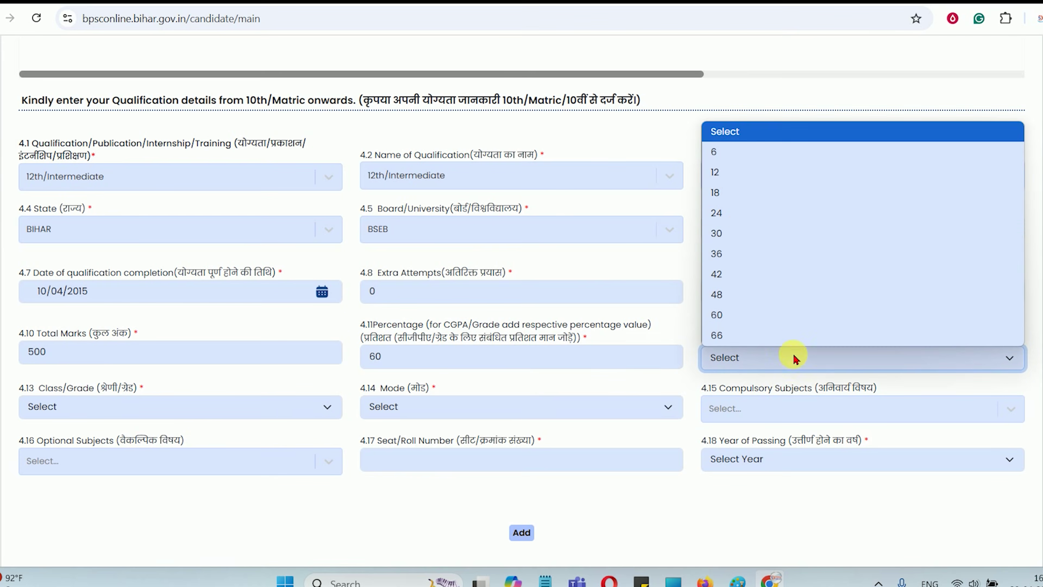
pyautogui.click(735, 208)
pyautogui.moveTo(712, 338); pyautogui.dragTo(820, 331)
# Set the 12th entry to First Division, Traditional / Regular mode, with Science as the only compulsory subject
pyautogui.click(722, 337)
pyautogui.click(129, 411)
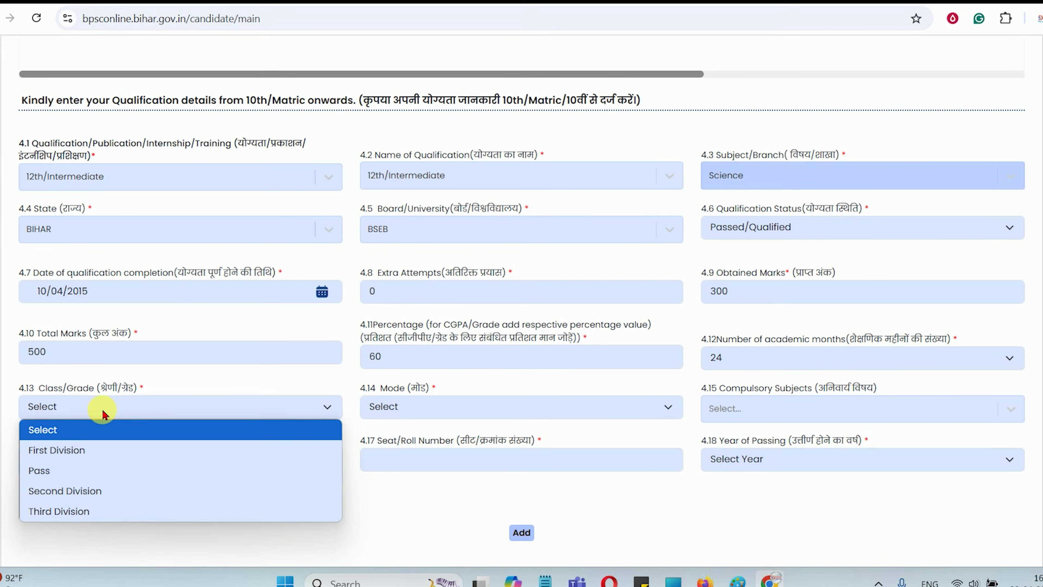
pyautogui.click(82, 452)
pyautogui.click(416, 409)
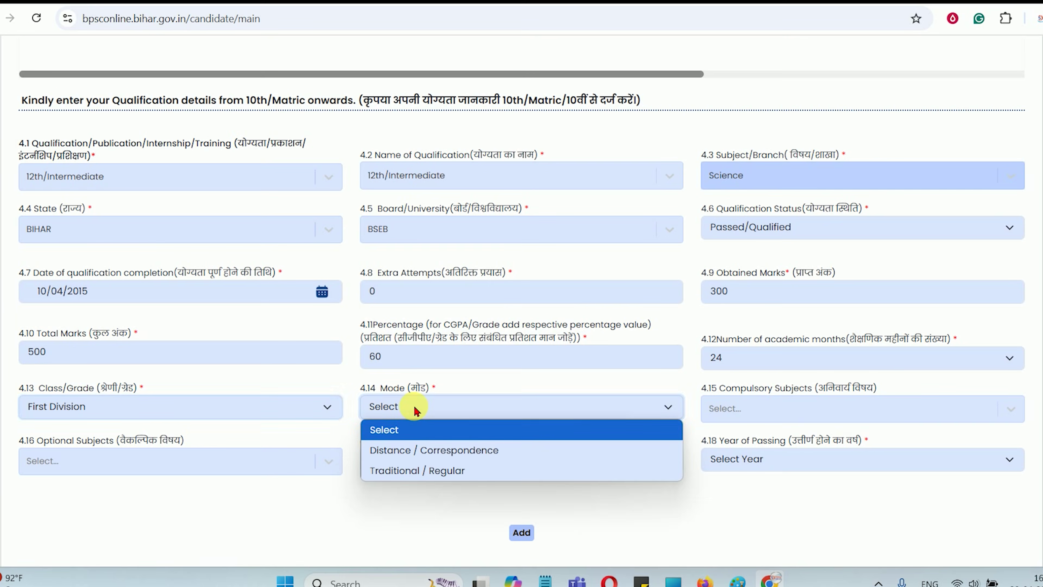
pyautogui.click(415, 471)
pyautogui.click(775, 409)
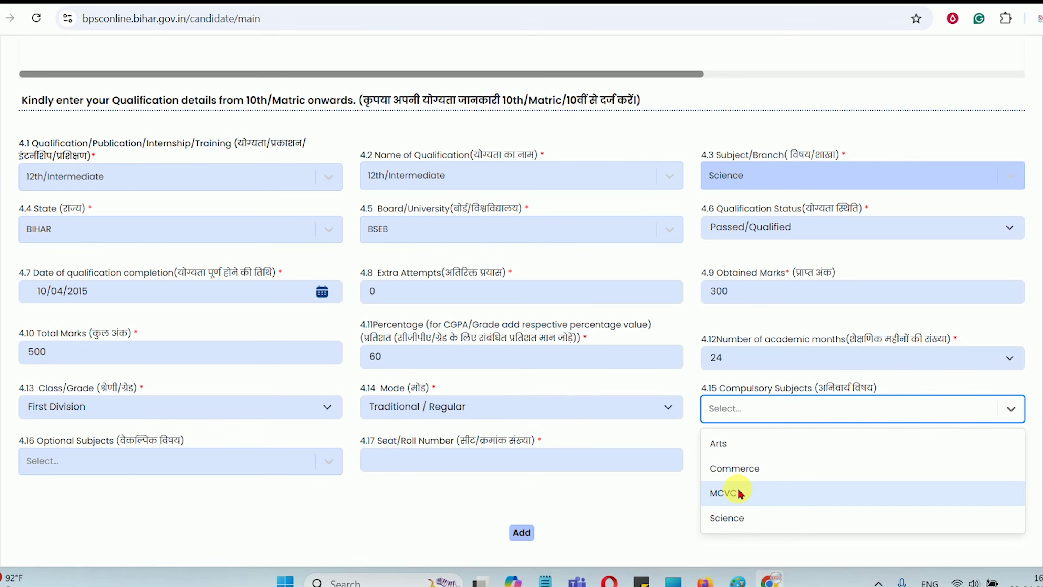
pyautogui.click(732, 518)
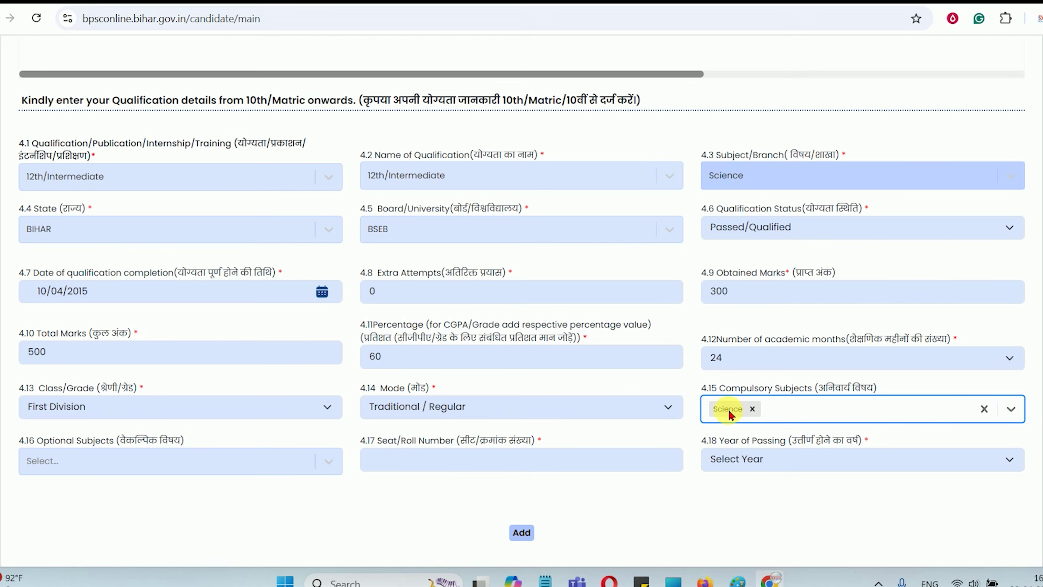
pyautogui.click(787, 410)
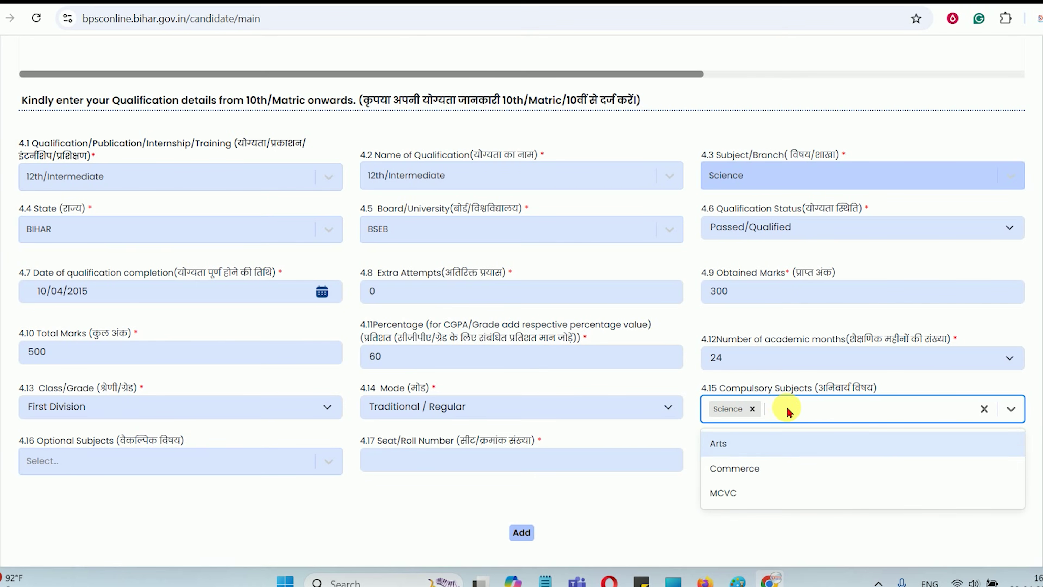
pyautogui.click(642, 509)
# Choose Science as the optional subject, enter the seat/roll number and 2015 as passing year, then add it
pyautogui.click(134, 468)
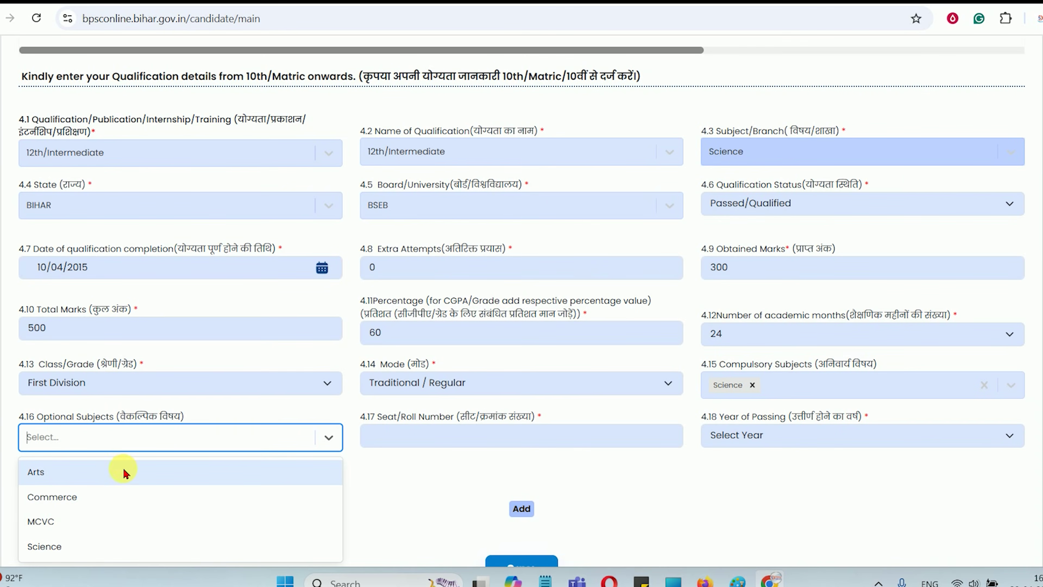
pyautogui.click(61, 548)
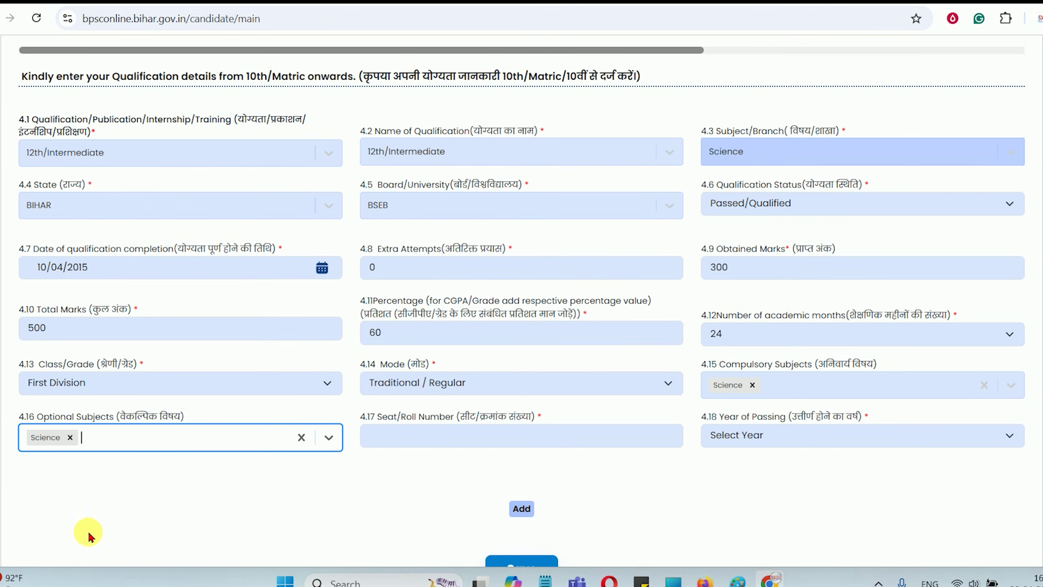
pyautogui.click(439, 439)
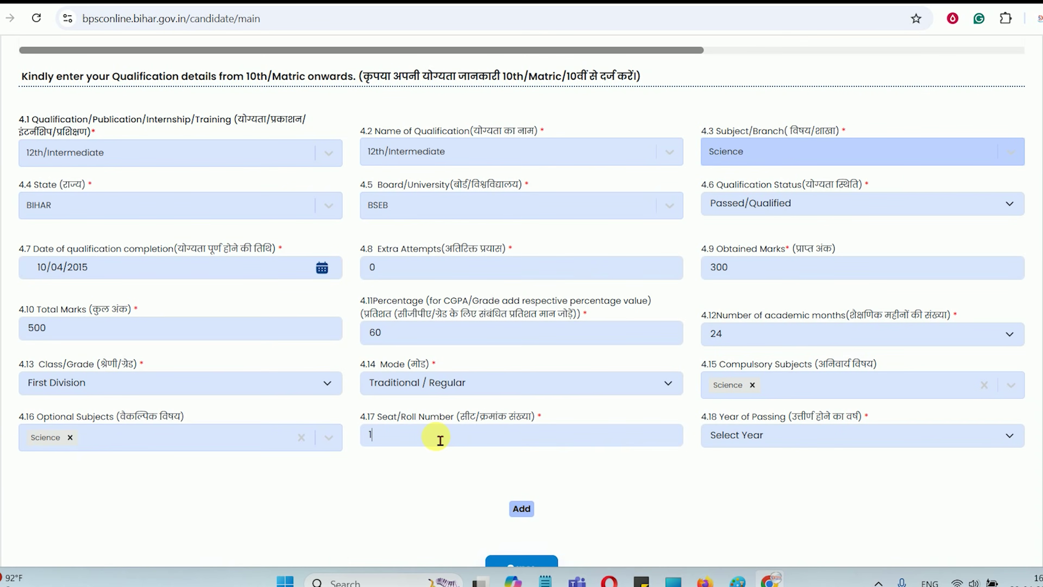
pyautogui.click(790, 438)
pyautogui.write('2015')
pyautogui.press('Return')
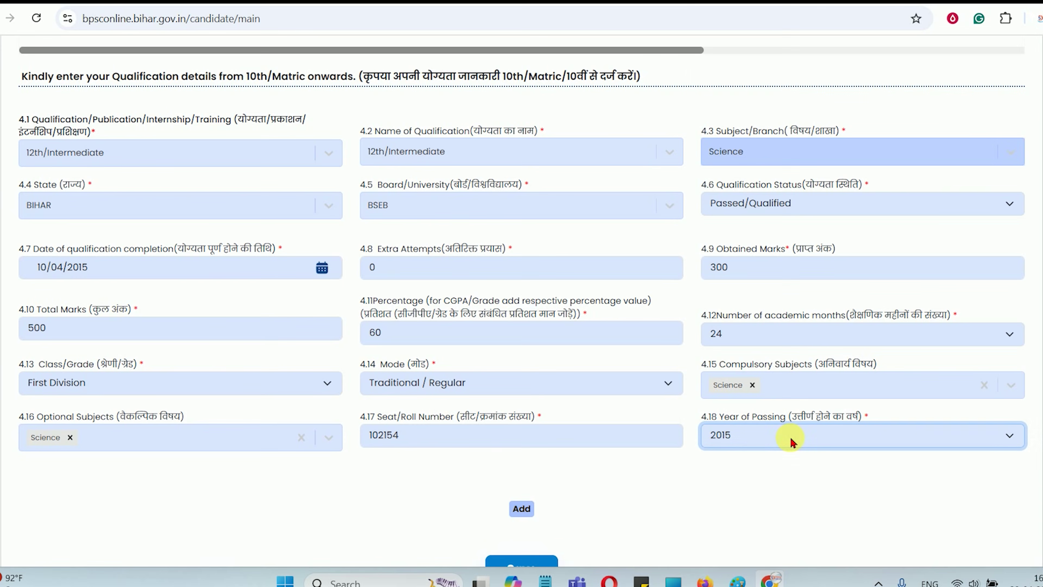
pyautogui.click(522, 509)
pyautogui.scroll(5, 612, 335)
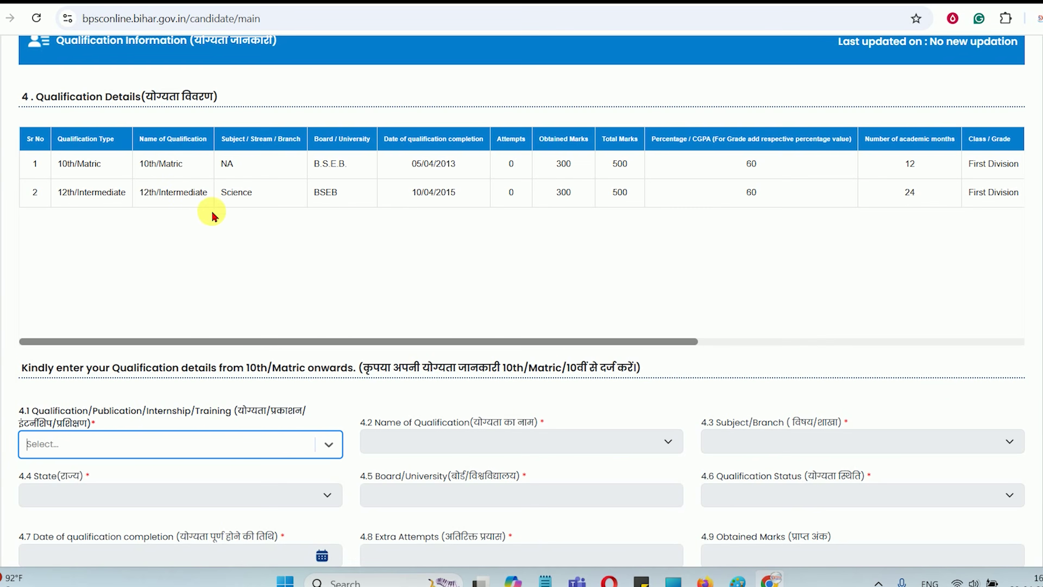
# Choose Graduate as the qualification type for the new entry
pyautogui.scroll(-2, 258, 230)
pyautogui.click(147, 303)
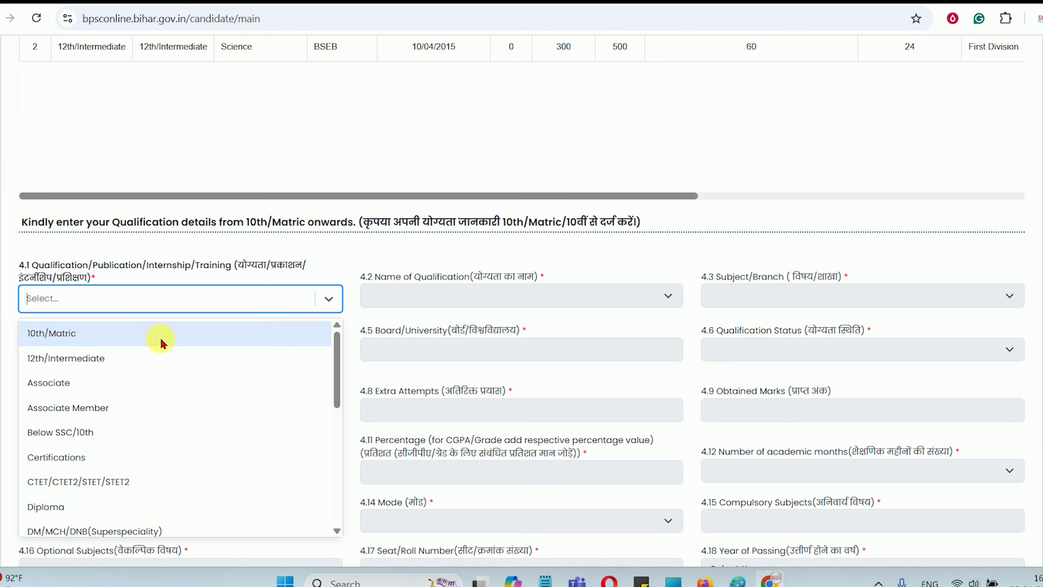
pyautogui.scroll(-3, 156, 391)
pyautogui.scroll(-3, 153, 396)
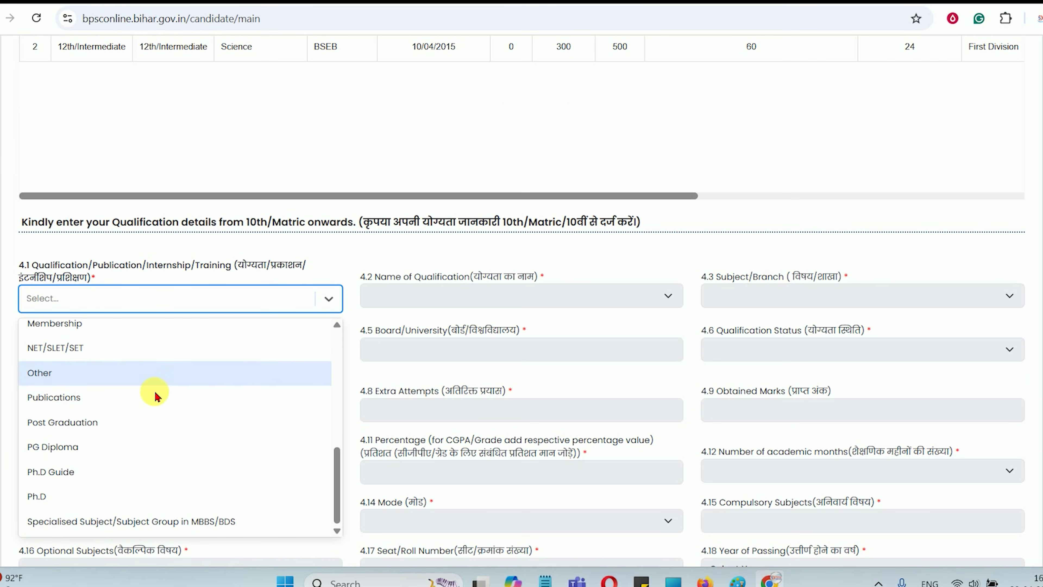
pyautogui.scroll(2, 221, 410)
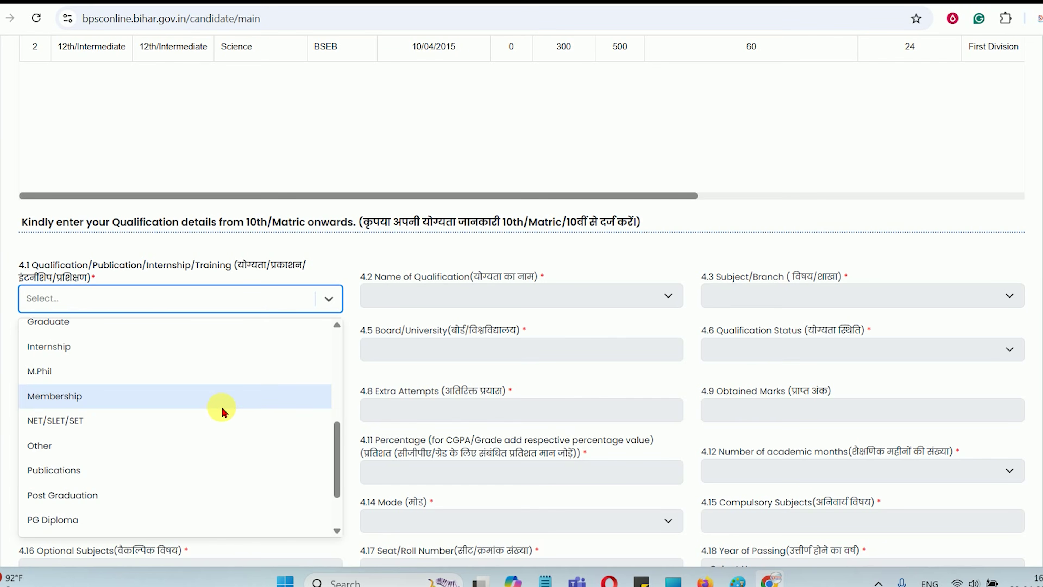
pyautogui.scroll(-2, 223, 410)
pyautogui.scroll(3, 98, 436)
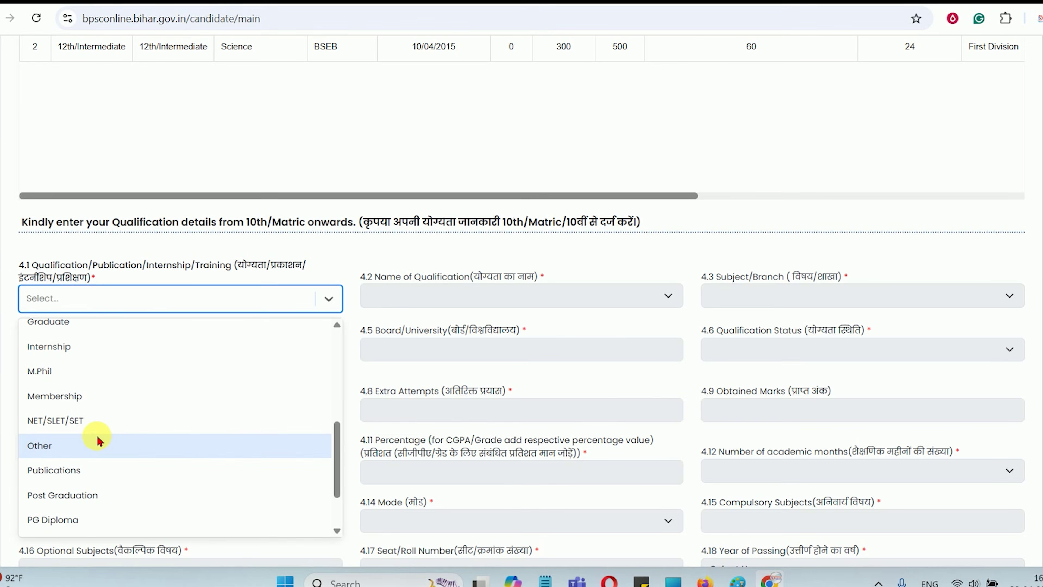
pyautogui.click(76, 393)
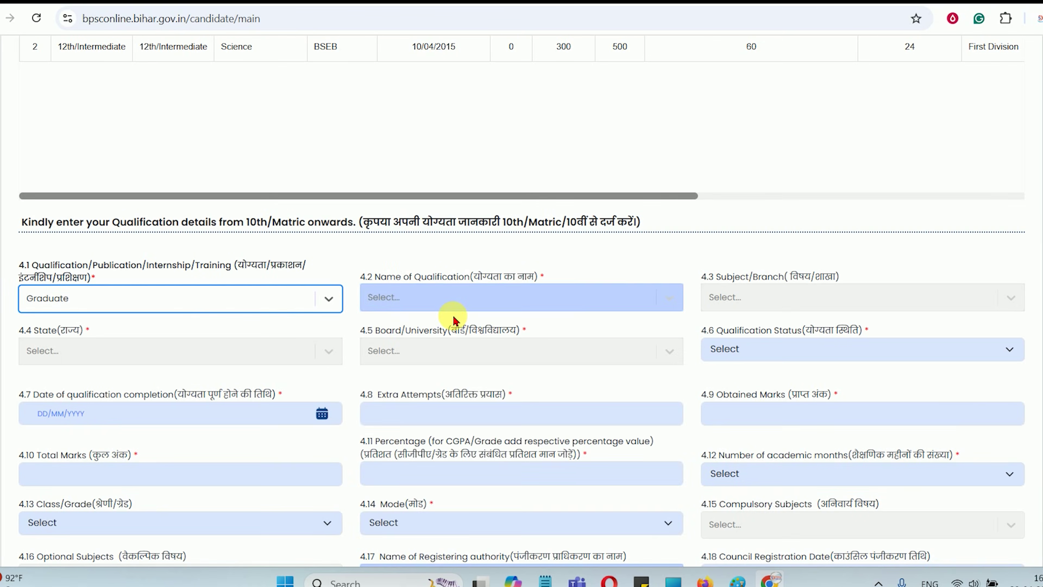
# Select B.Tech. as the qualification name from the list
pyautogui.click(450, 303)
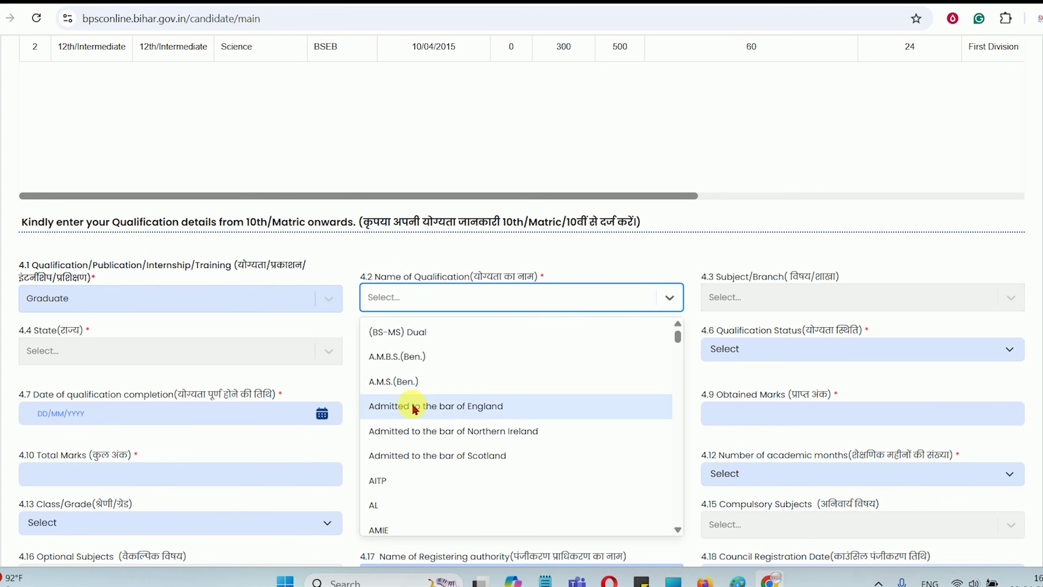
pyautogui.scroll(-10, 459, 406)
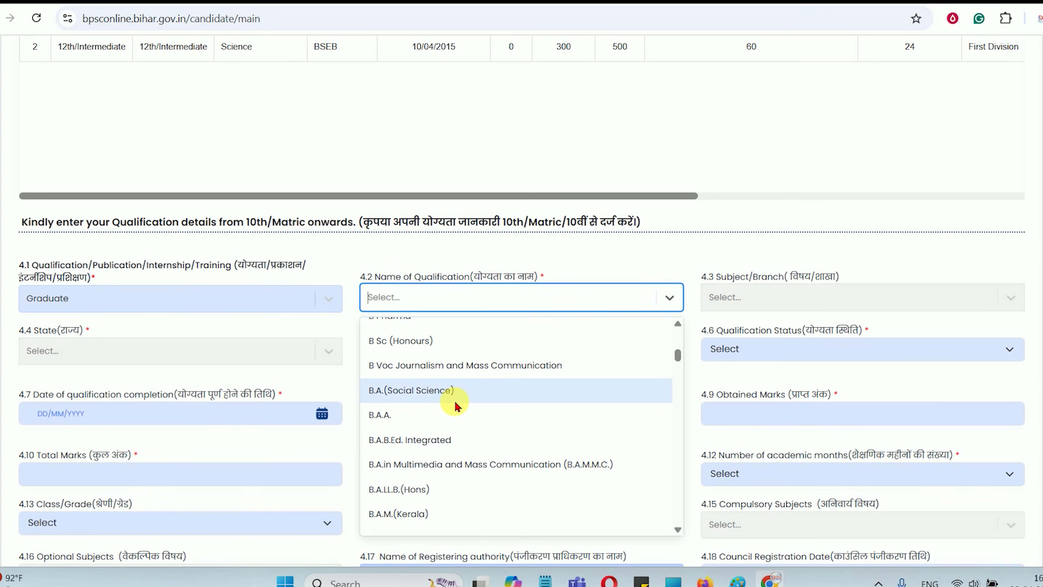
pyautogui.scroll(-6, 438, 394)
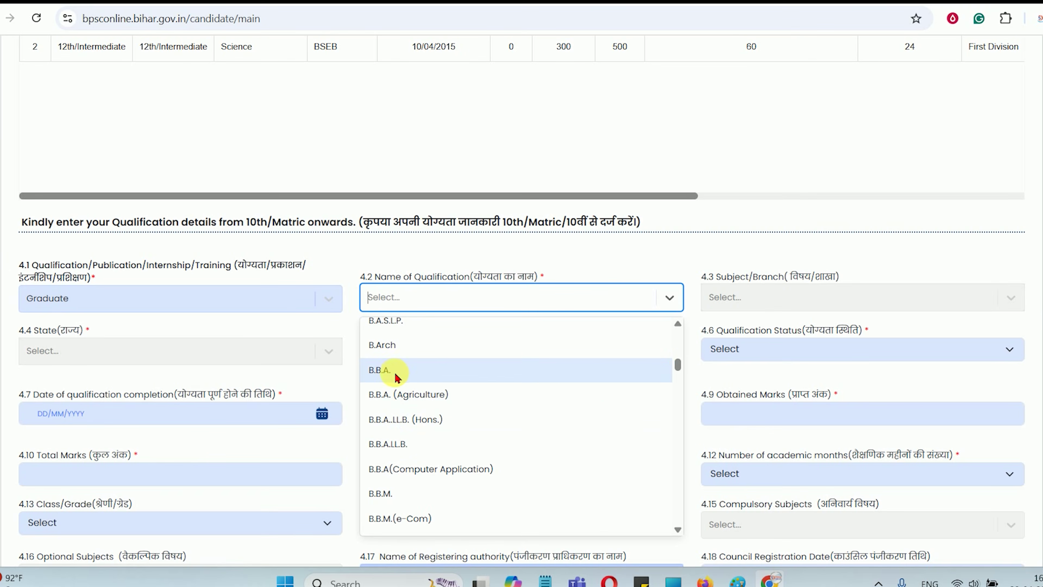
pyautogui.scroll(-6, 416, 427)
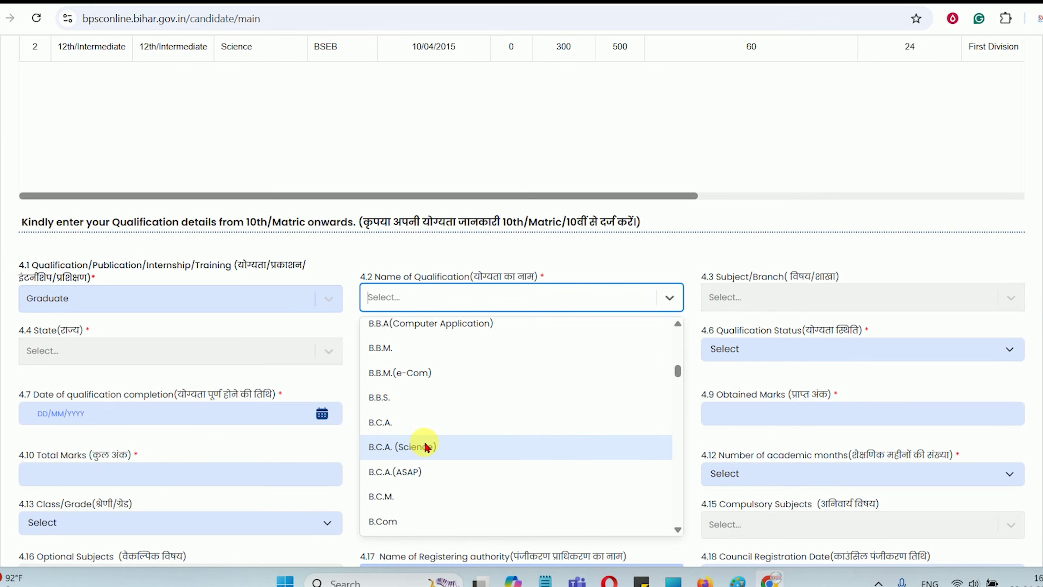
pyautogui.scroll(-2, 421, 437)
pyautogui.scroll(-3, 415, 432)
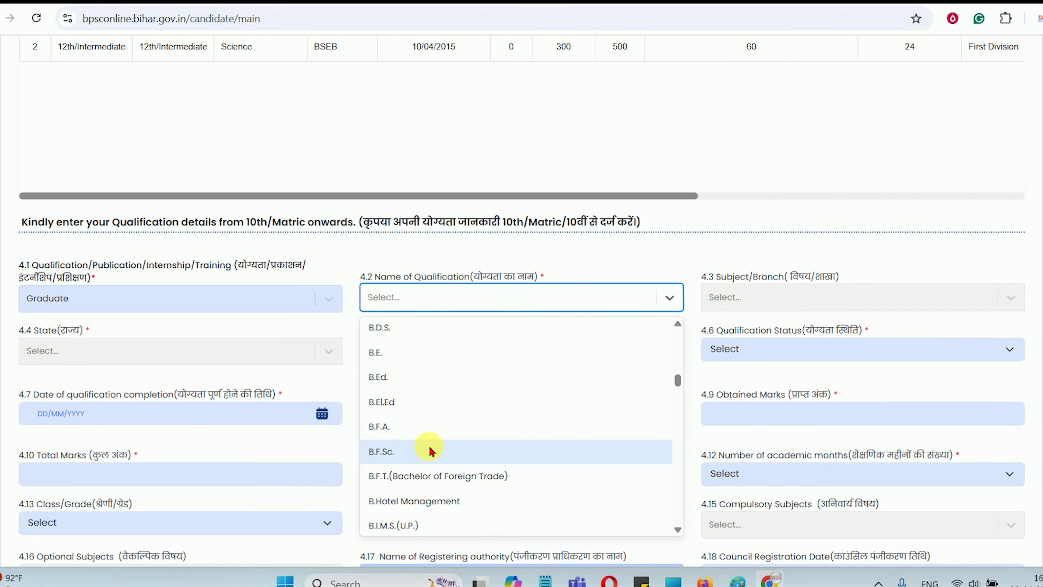
pyautogui.scroll(-3, 427, 423)
pyautogui.scroll(-6, 435, 390)
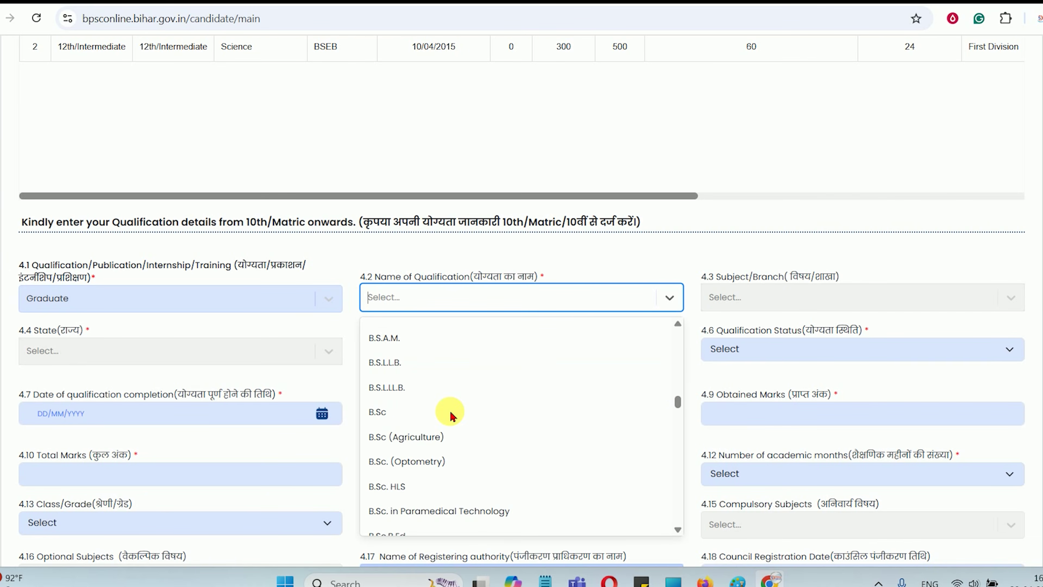
pyautogui.write('B')
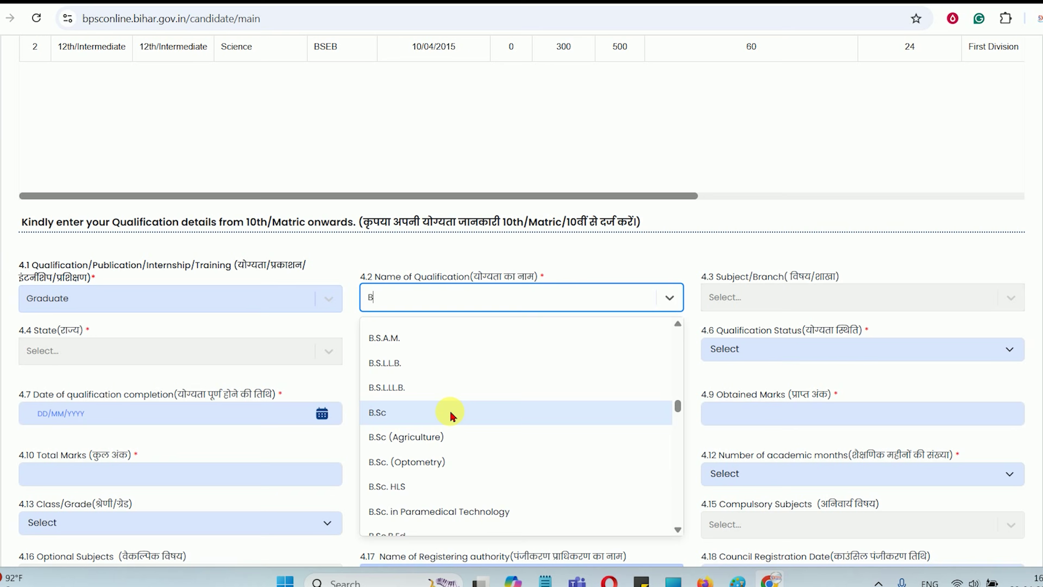
pyautogui.write('T')
pyautogui.press('BackSpace')
pyautogui.press('BackSpace')
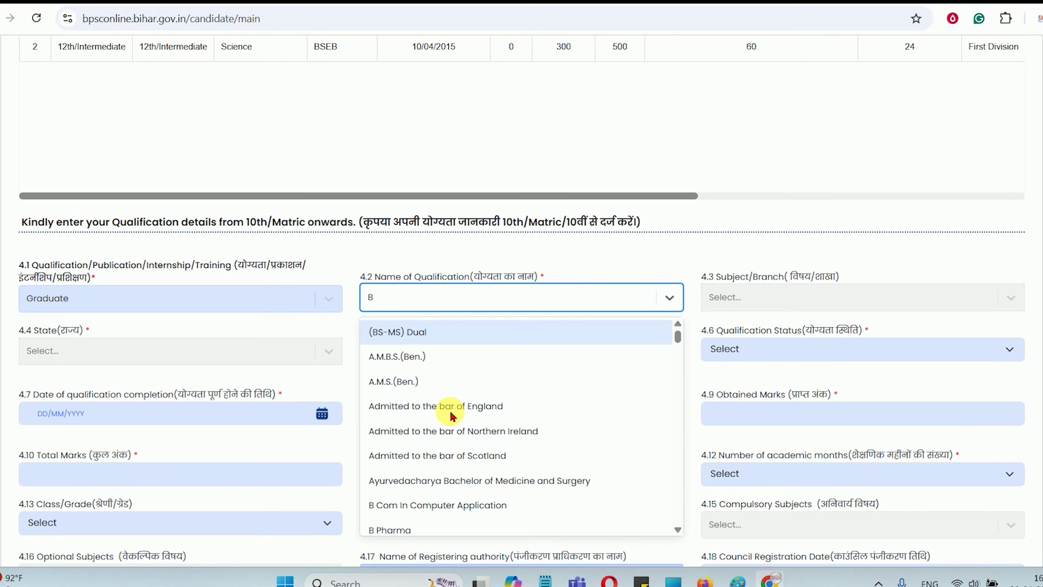
pyautogui.scroll(-5, 452, 416)
pyautogui.scroll(-15, 452, 416)
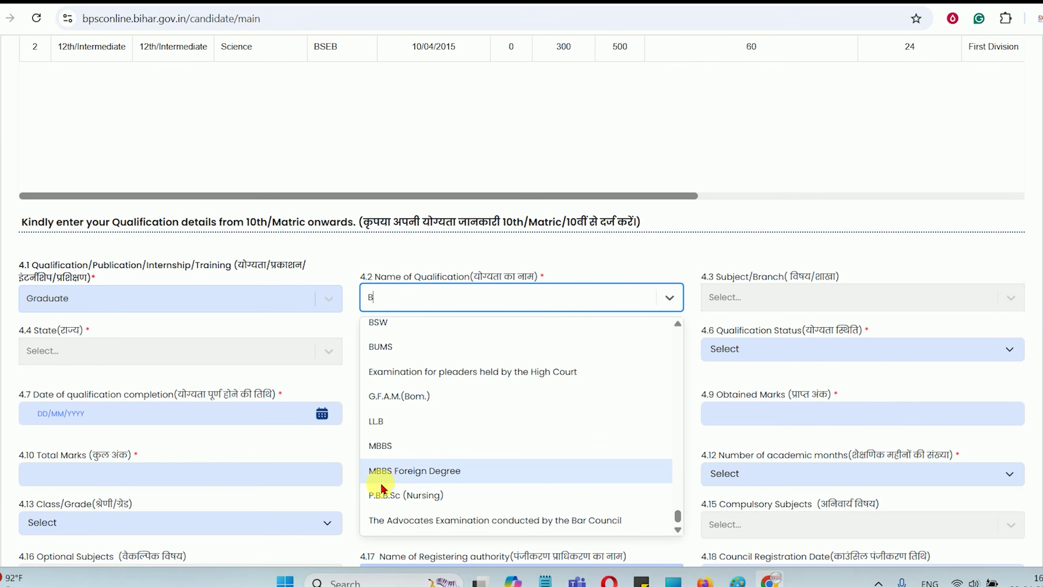
pyautogui.scroll(5, 421, 452)
pyautogui.scroll(5, 421, 416)
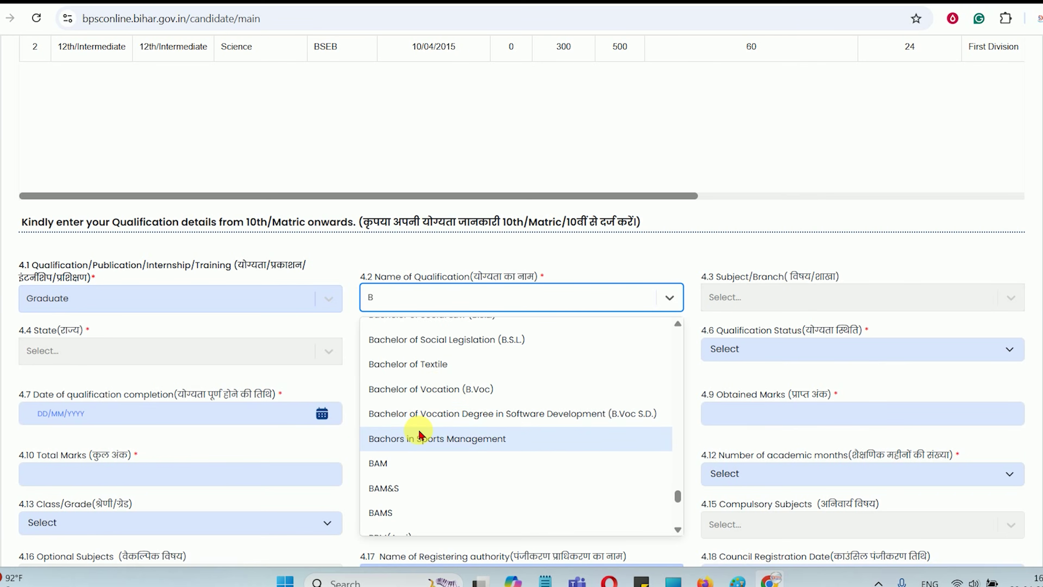
pyautogui.scroll(5, 427, 453)
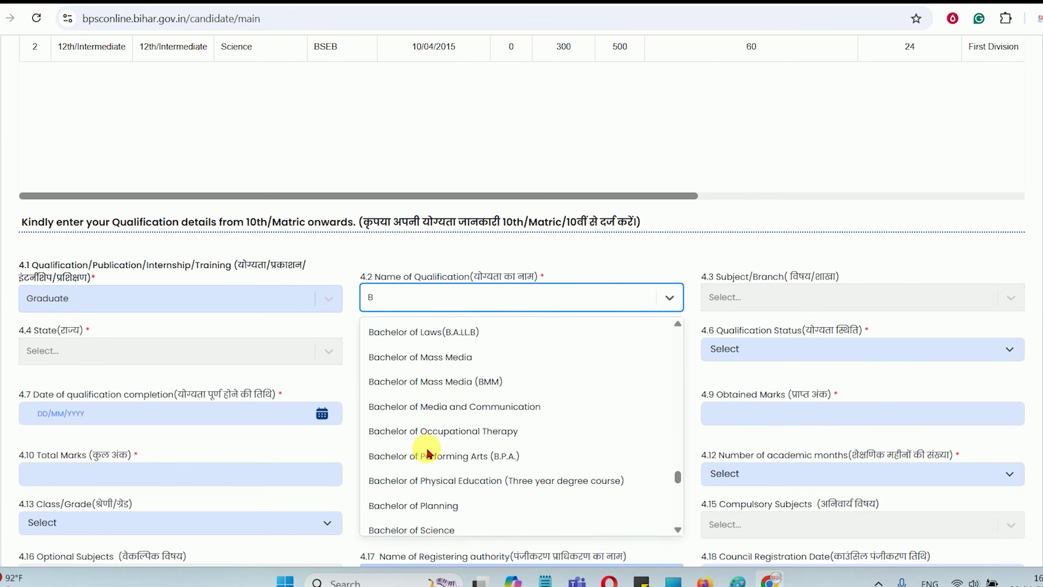
pyautogui.scroll(5, 428, 450)
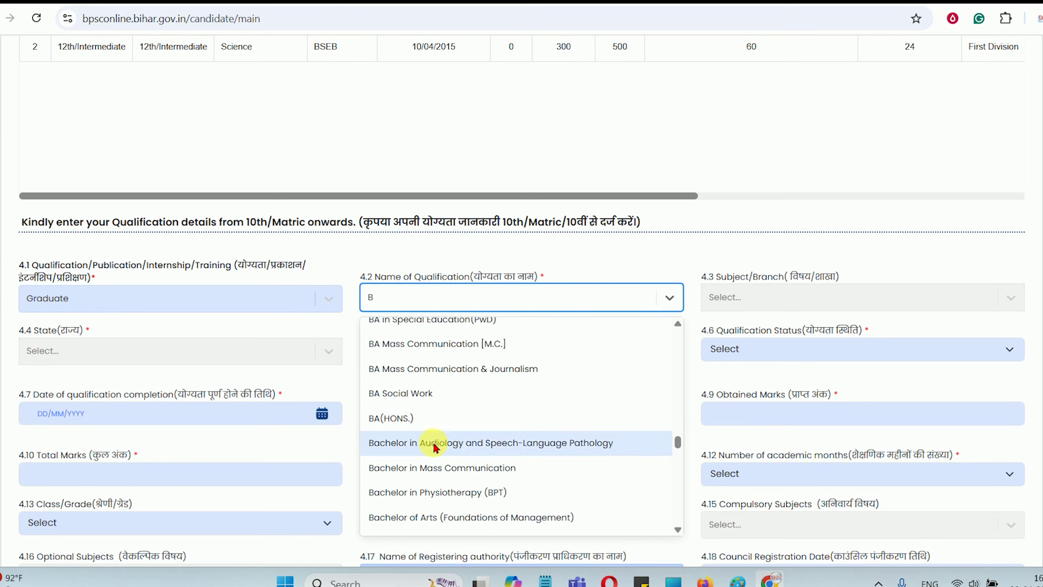
pyautogui.scroll(5, 430, 432)
pyautogui.scroll(5, 431, 436)
pyautogui.scroll(3, 430, 452)
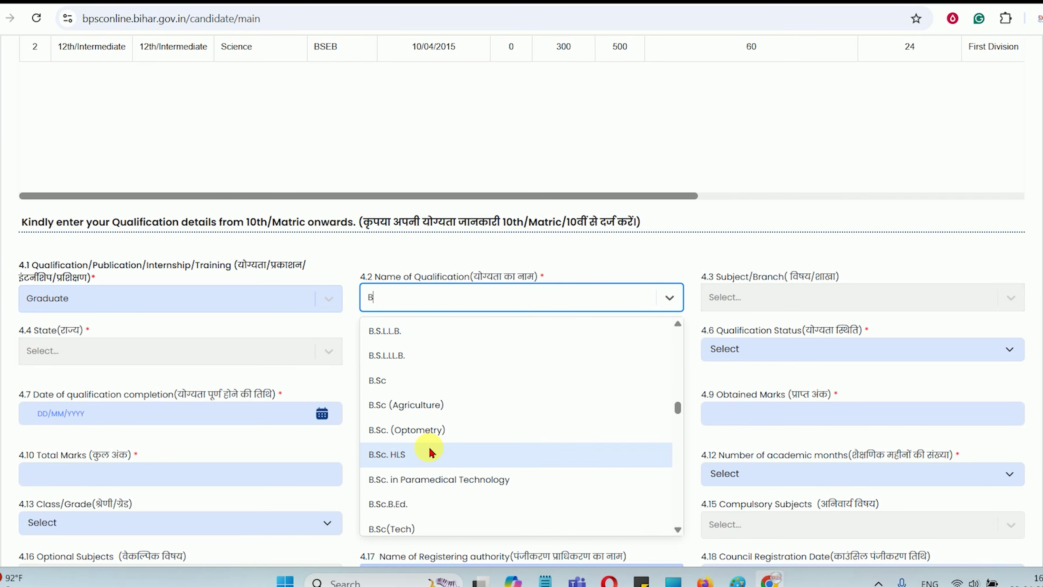
pyautogui.scroll(-3, 431, 452)
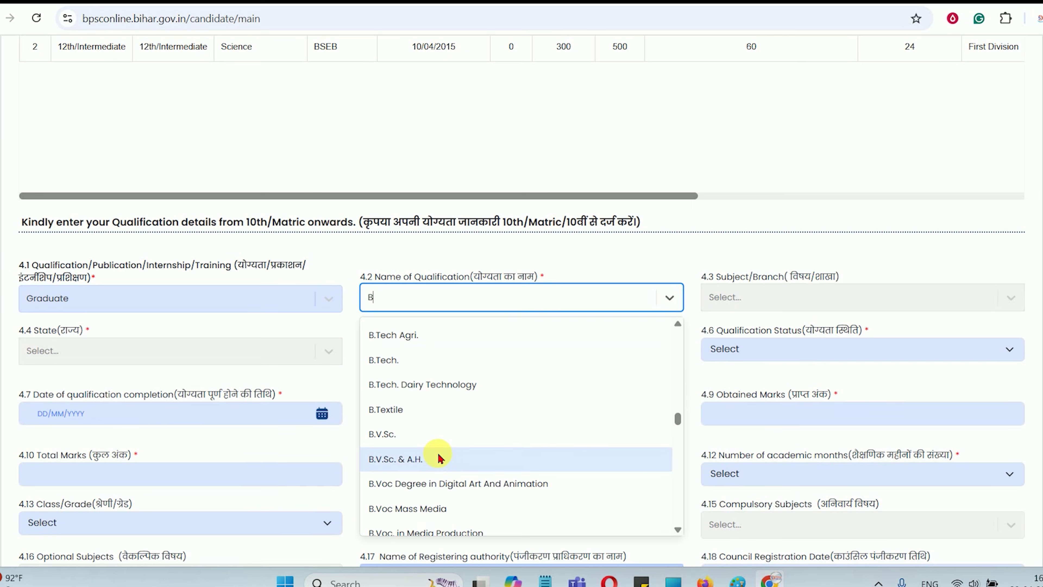
pyautogui.click(419, 354)
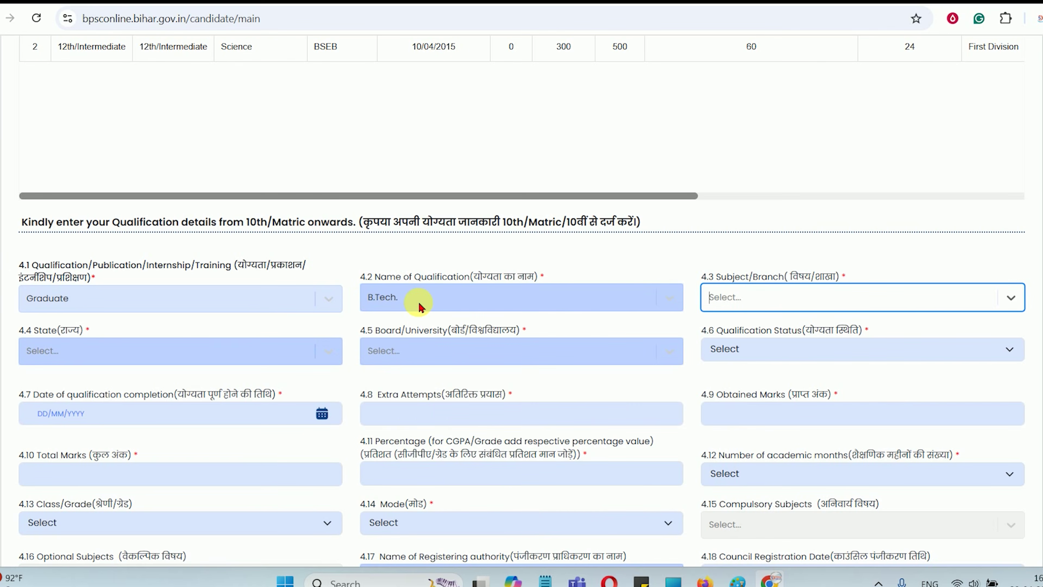
# Keep B.Tech. as the qualification name and set the subject/branch to Civil instead of Other
pyautogui.click(419, 306)
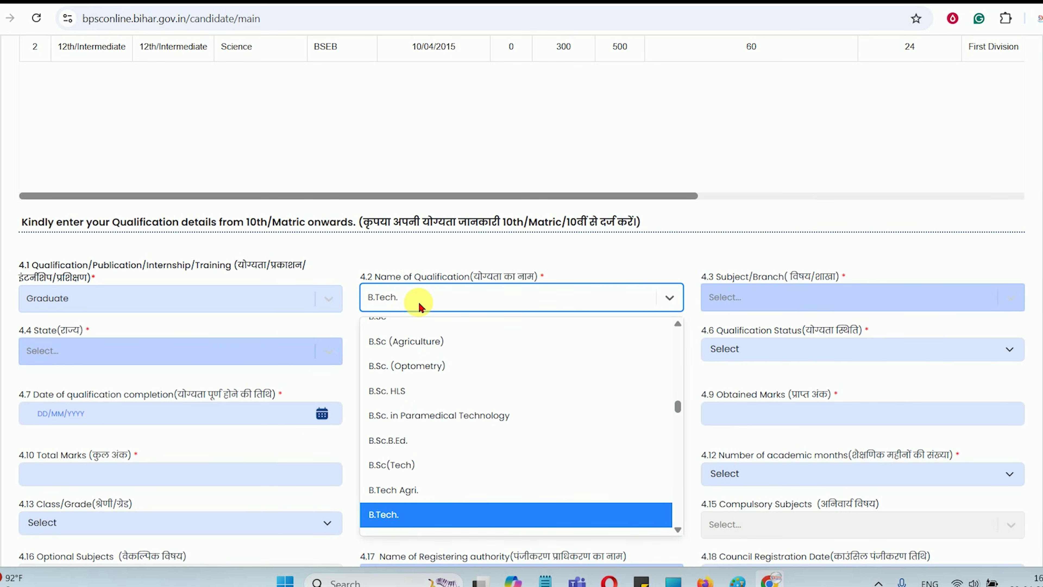
pyautogui.click(419, 306)
pyautogui.moveTo(409, 276); pyautogui.dragTo(463, 276)
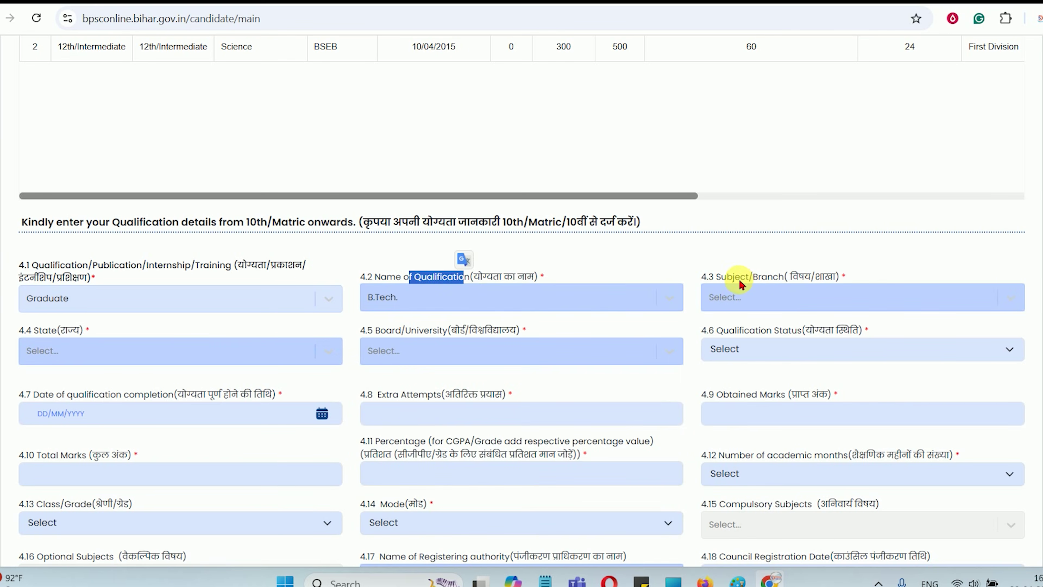
pyautogui.moveTo(740, 282); pyautogui.dragTo(803, 288)
pyautogui.click(766, 302)
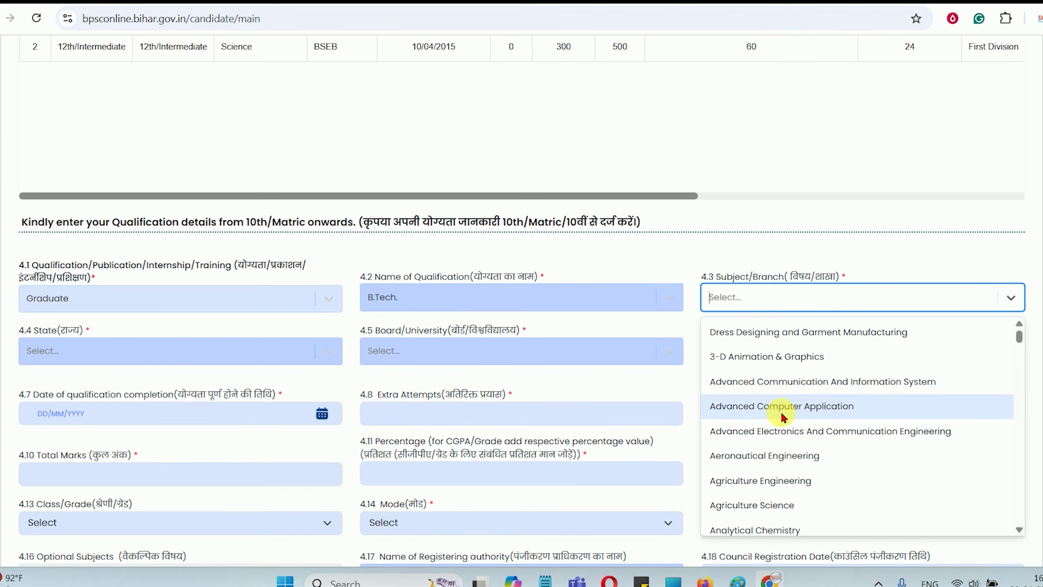
pyautogui.scroll(-15, 782, 416)
pyautogui.scroll(-15, 796, 424)
pyautogui.scroll(-15, 796, 424)
pyautogui.scroll(-12, 795, 426)
pyautogui.scroll(8, 794, 420)
pyautogui.scroll(-8, 804, 431)
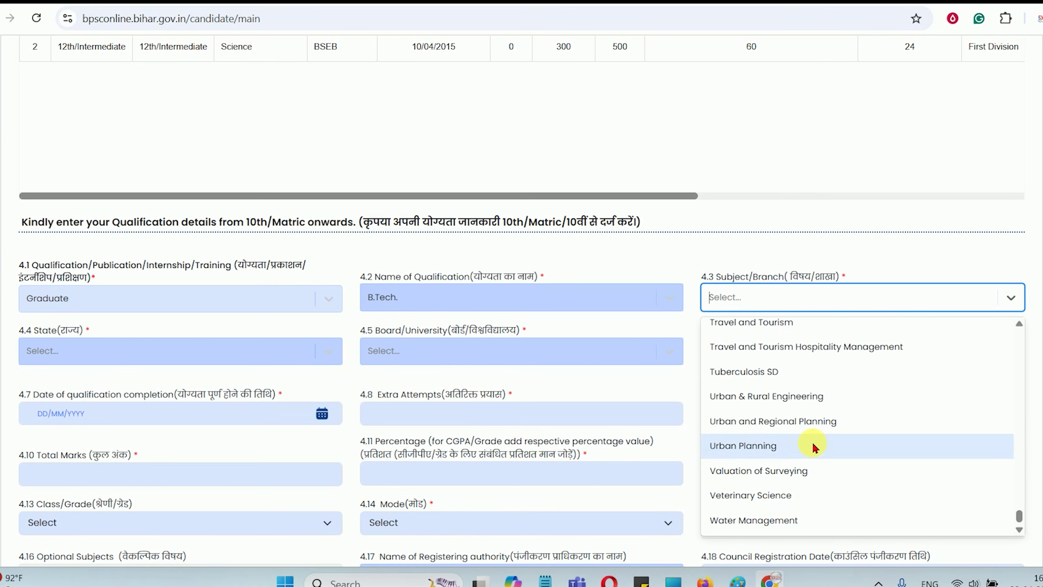
pyautogui.scroll(10, 813, 435)
pyautogui.write('OT')
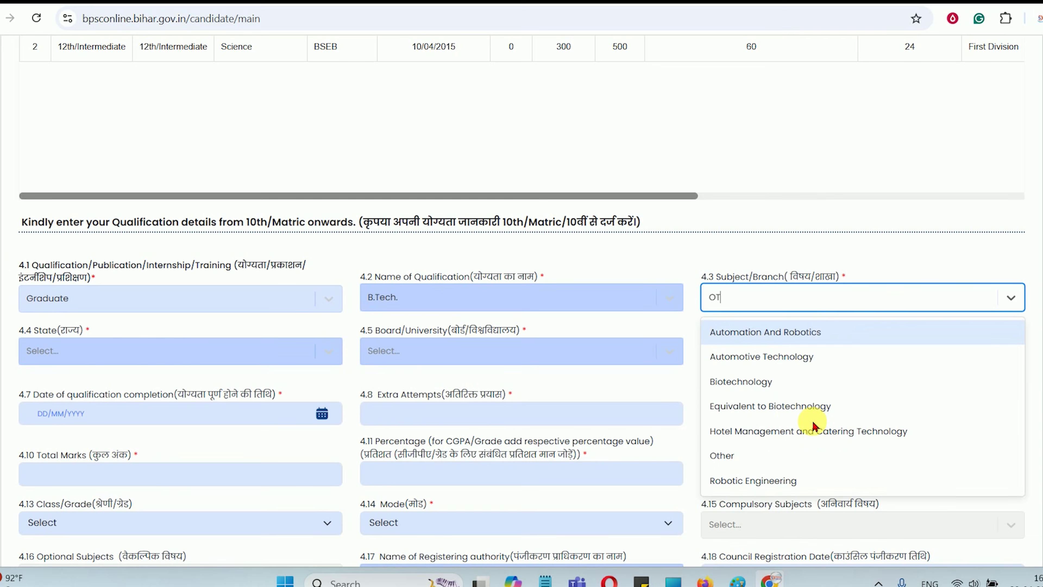
pyautogui.write('HE')
pyautogui.click(729, 332)
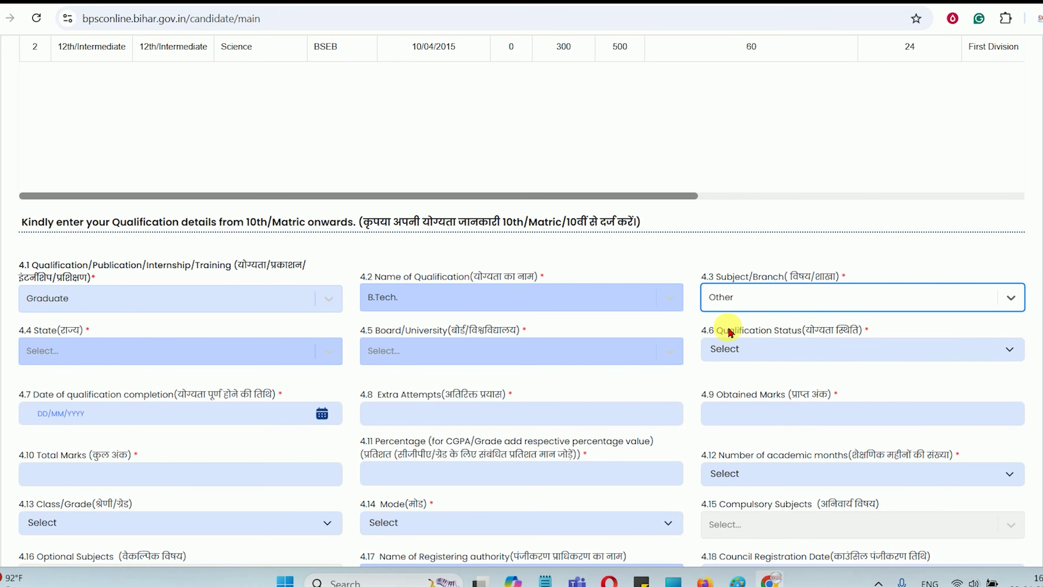
pyautogui.click(739, 302)
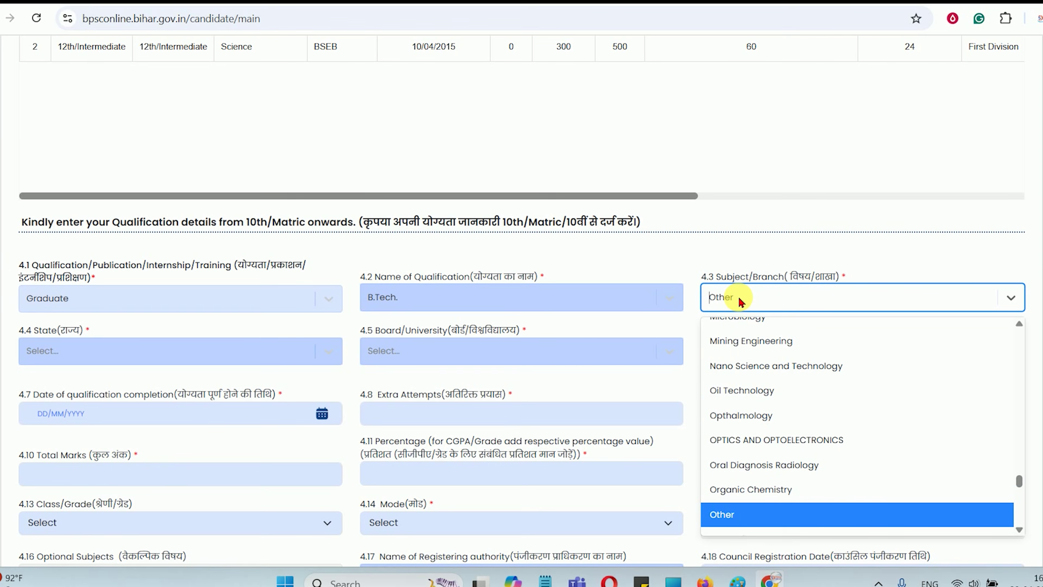
pyautogui.write('CIVIL')
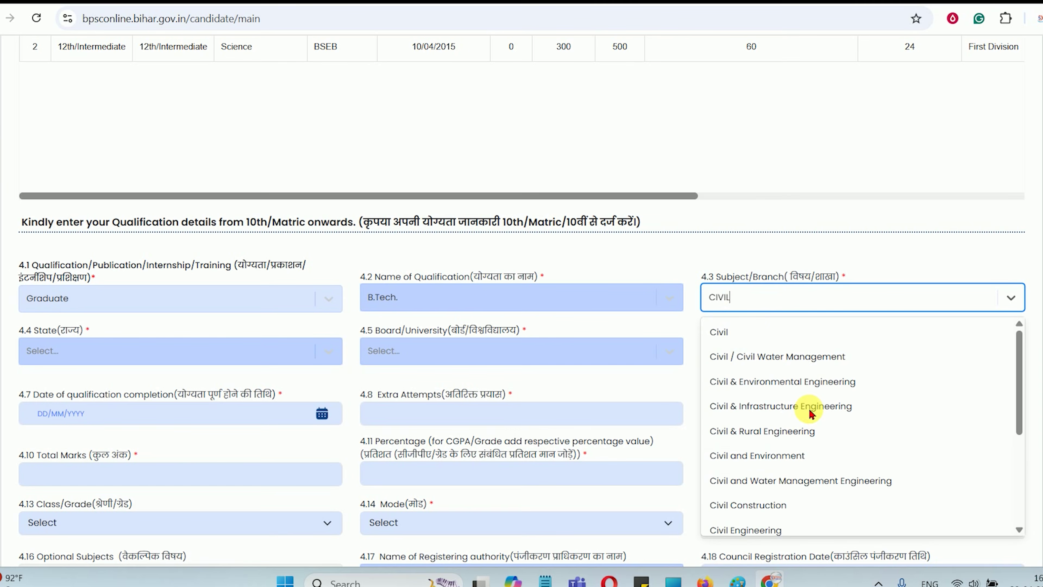
pyautogui.click(741, 333)
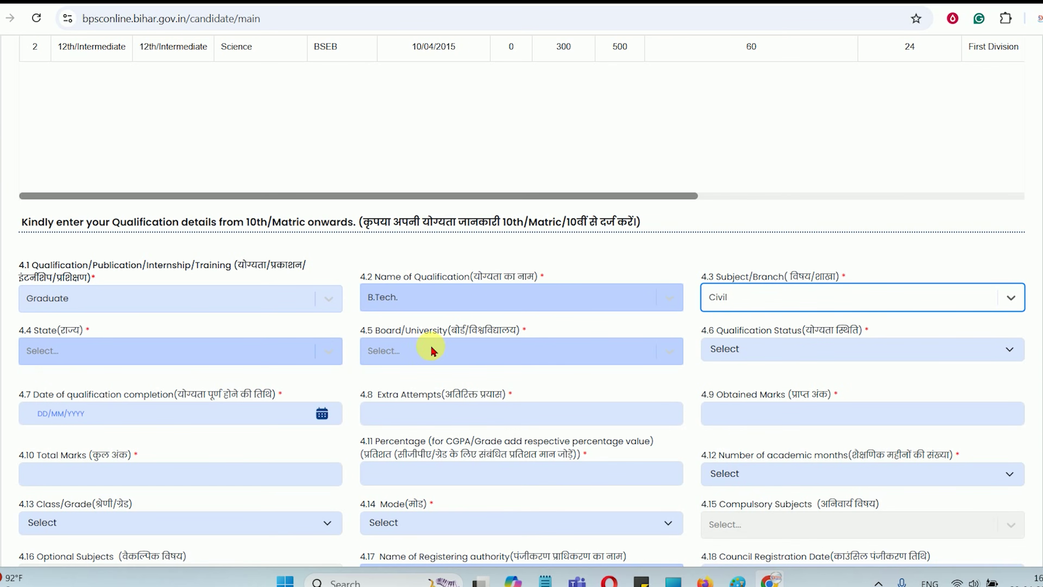
# Switch the qualification name from B.Tech Agri. back to B.Tech. and reselect Civil as the branch
pyautogui.click(486, 297)
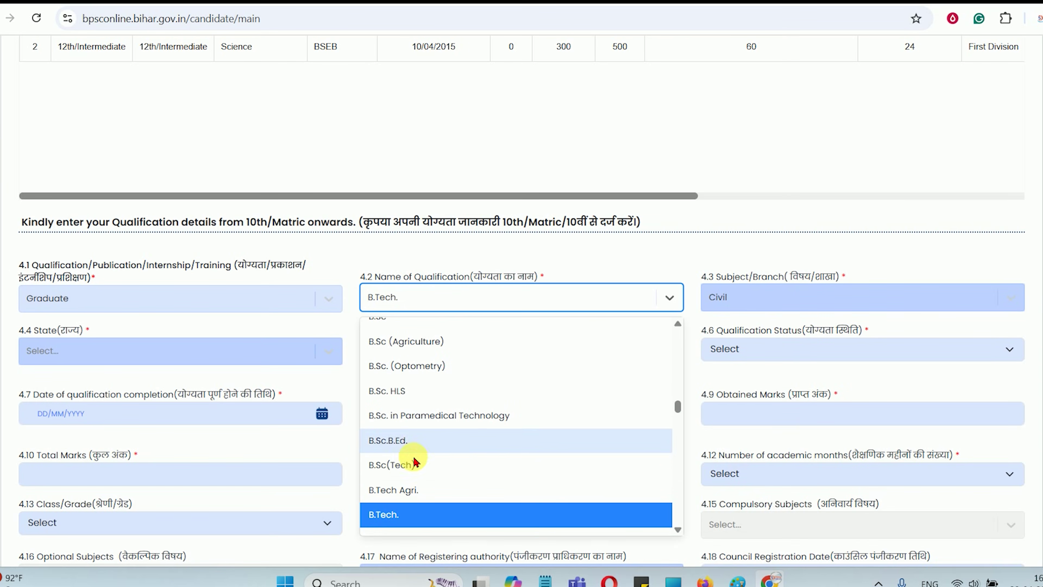
pyautogui.scroll(-2, 415, 454)
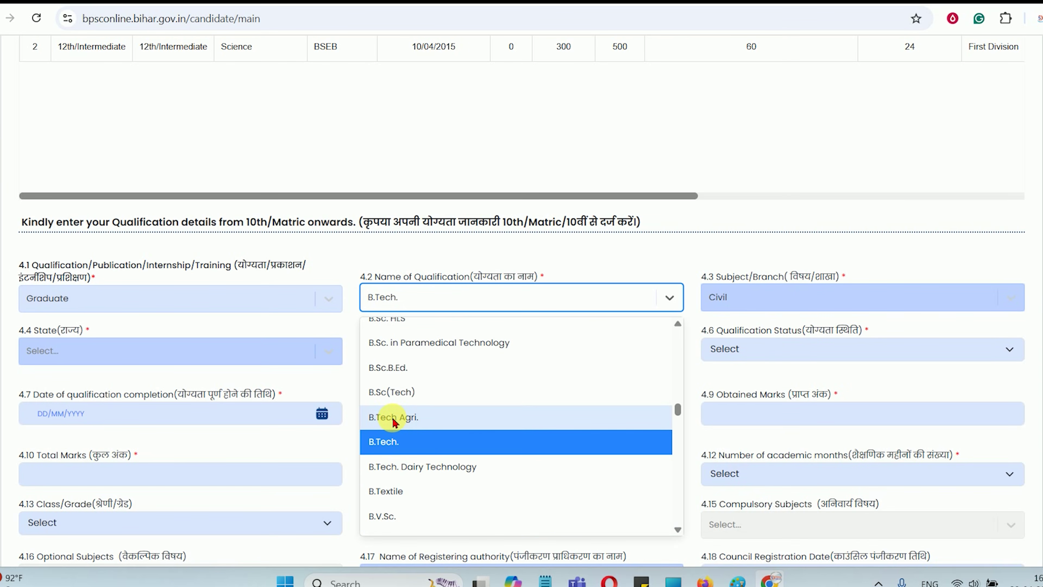
pyautogui.click(393, 417)
pyautogui.click(741, 298)
pyautogui.scroll(-3, 772, 457)
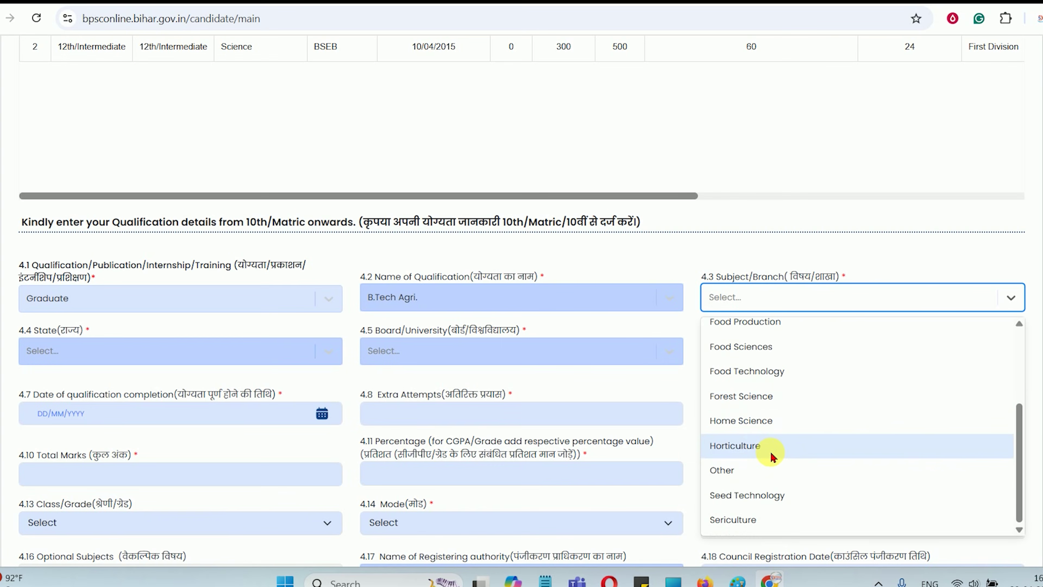
pyautogui.scroll(3, 774, 456)
pyautogui.click(477, 300)
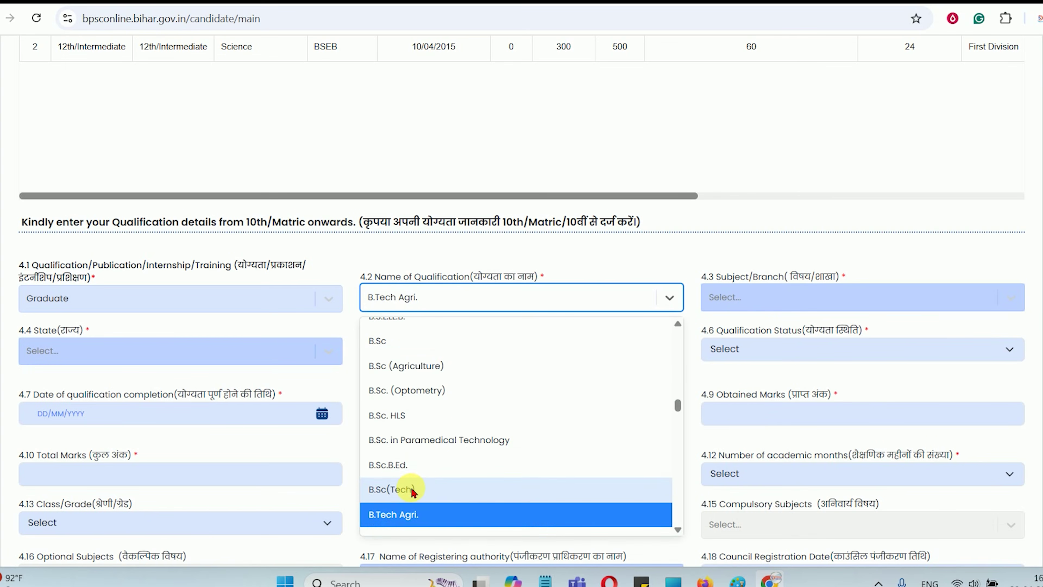
pyautogui.scroll(-3, 412, 491)
pyautogui.click(402, 469)
pyautogui.click(746, 299)
pyautogui.write('CIV')
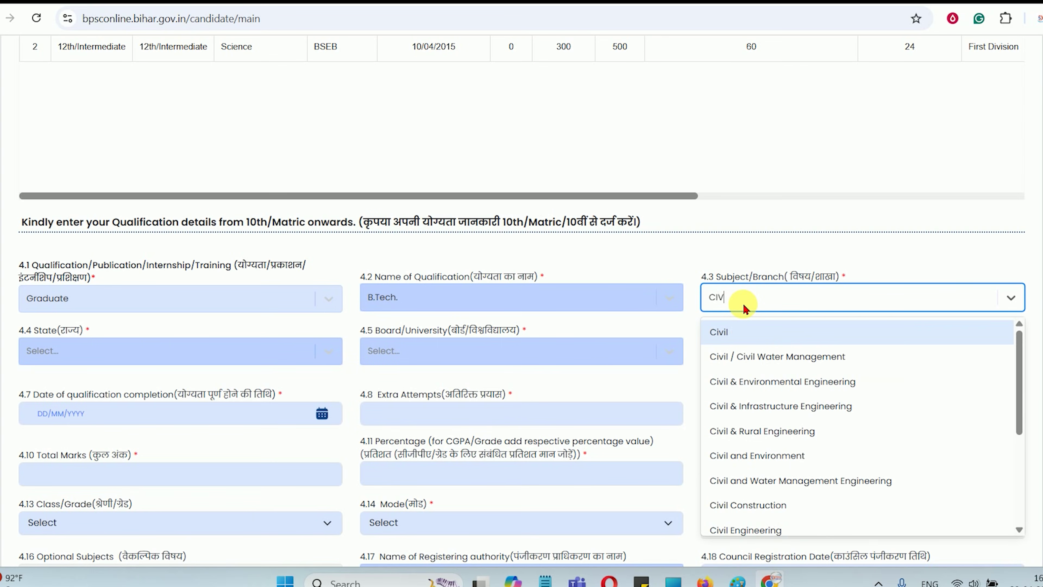
pyautogui.click(727, 331)
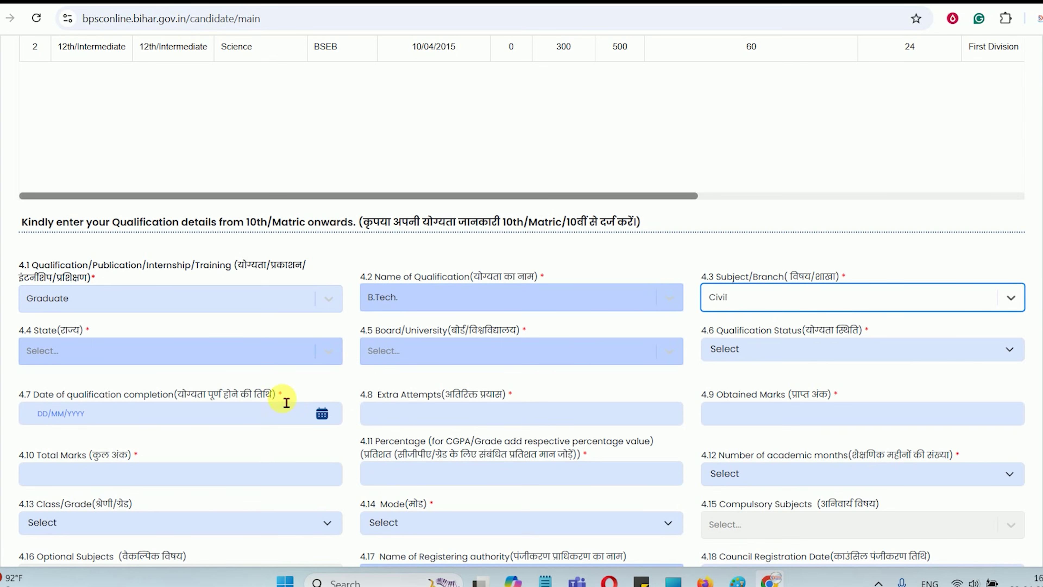
# Set the state to BIHAR and the qualification status to Passed/Qualified
pyautogui.scroll(-2, 204, 361)
pyautogui.click(78, 280)
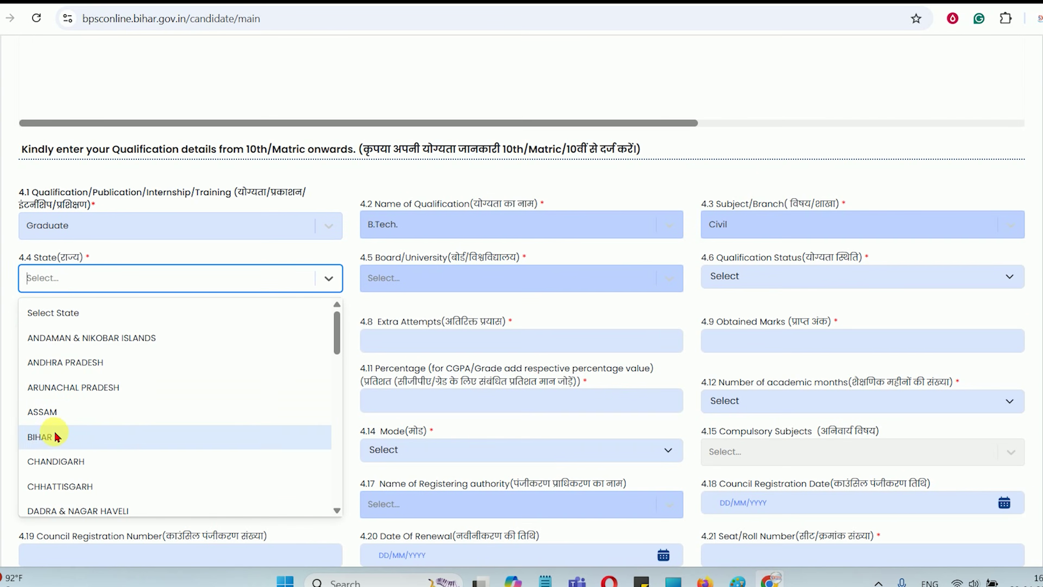
pyautogui.click(56, 435)
pyautogui.click(414, 282)
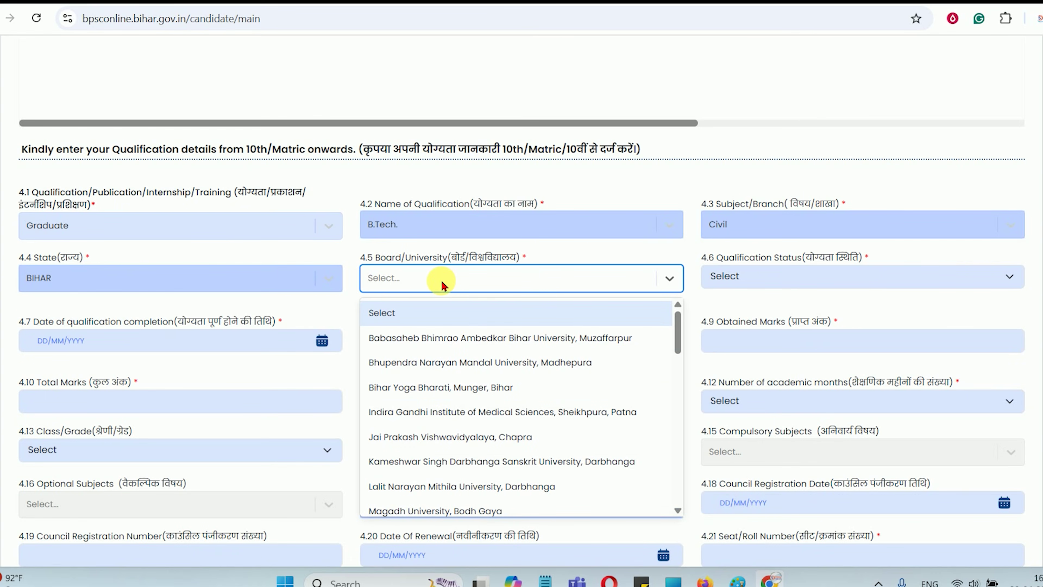
pyautogui.scroll(-15, 488, 411)
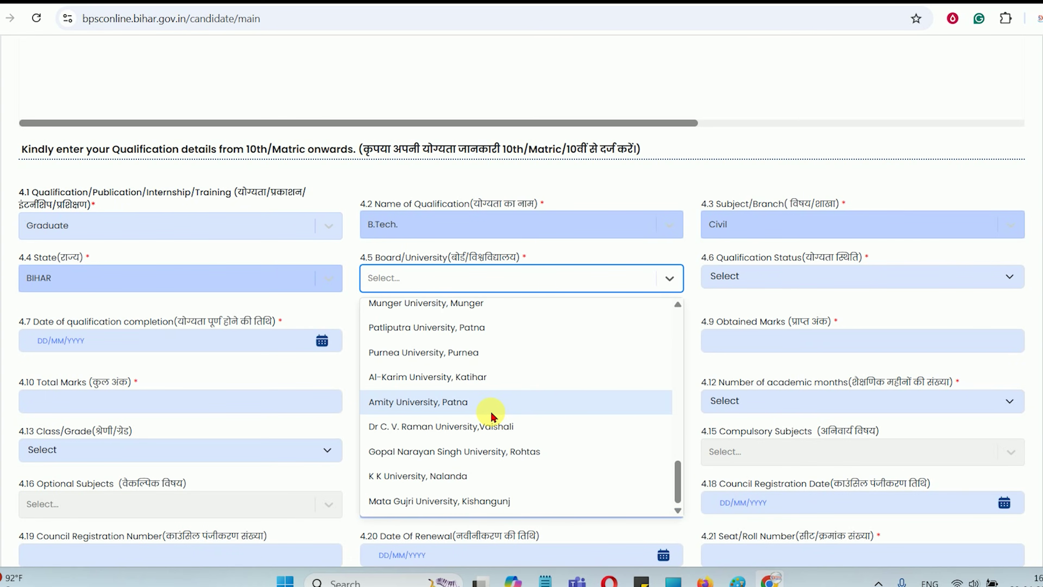
pyautogui.scroll(5, 477, 411)
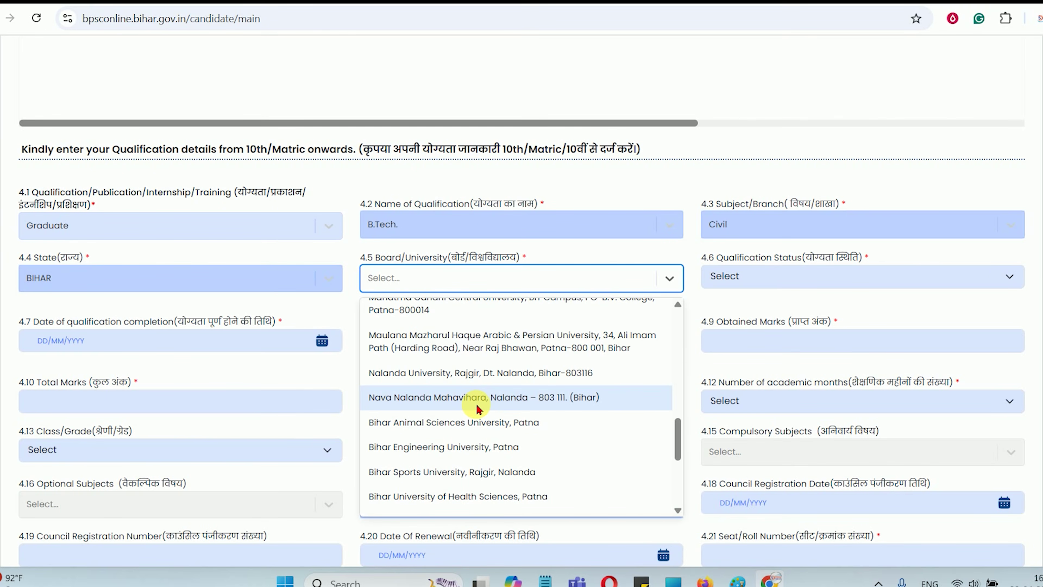
pyautogui.scroll(1, 476, 407)
pyautogui.scroll(4, 456, 366)
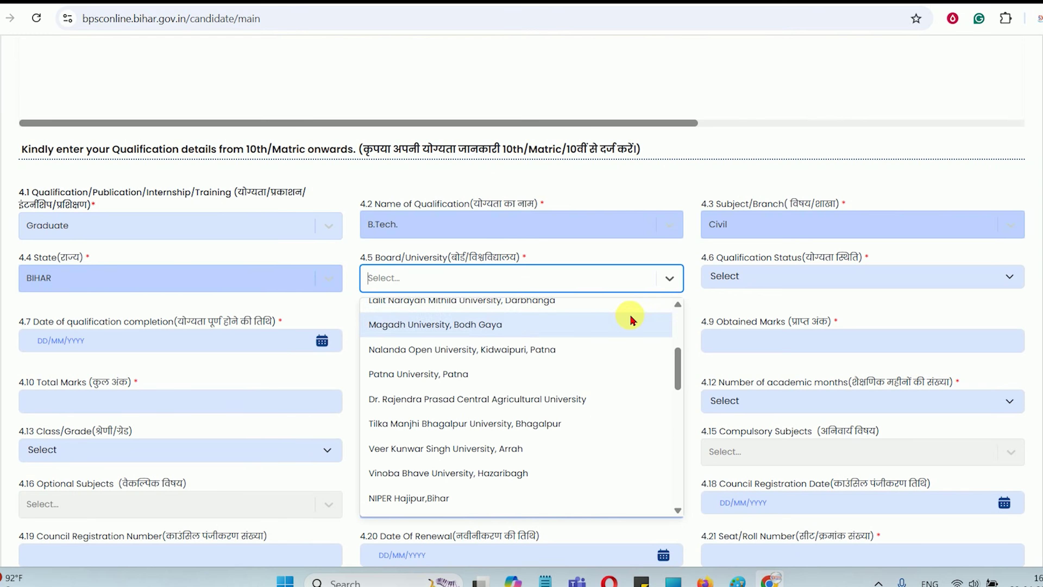
pyautogui.click(744, 276)
pyautogui.click(749, 323)
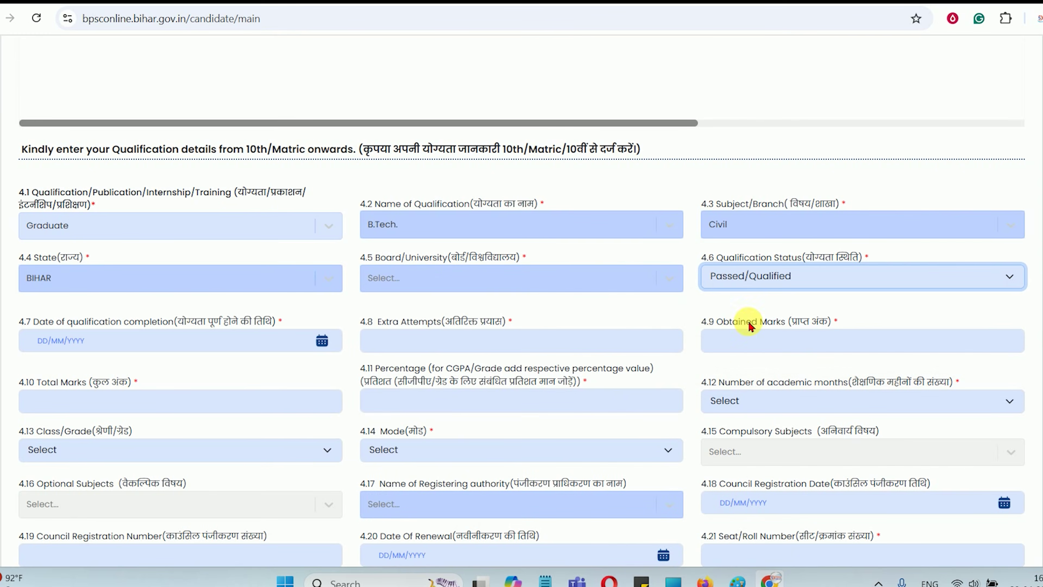
# Enter 0 extra attempts, 800 obtained marks and 1000 total marks
pyautogui.scroll(-3, 121, 279)
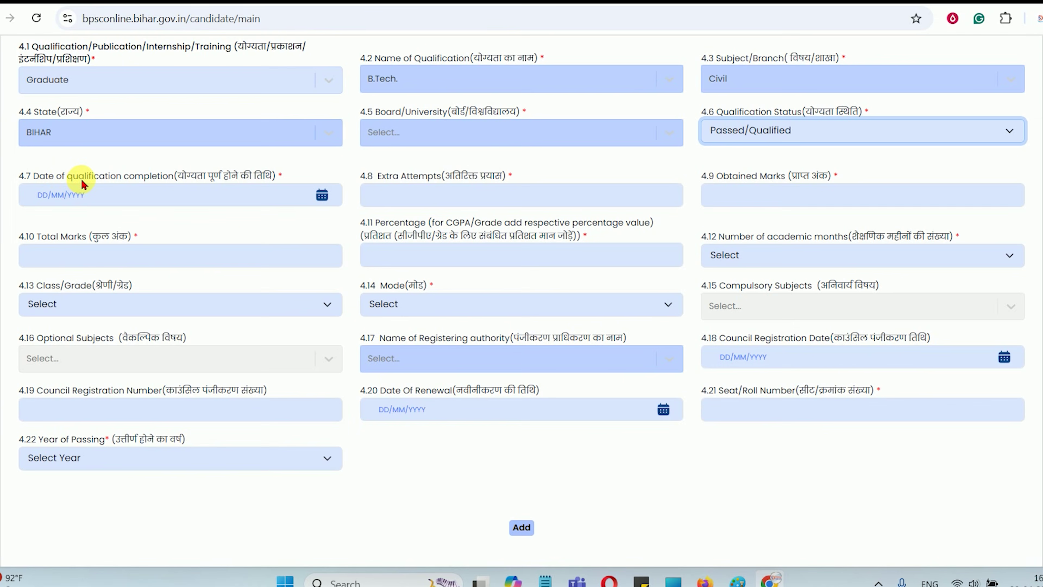
pyautogui.moveTo(128, 176); pyautogui.dragTo(233, 174)
pyautogui.click(326, 192)
pyautogui.click(322, 195)
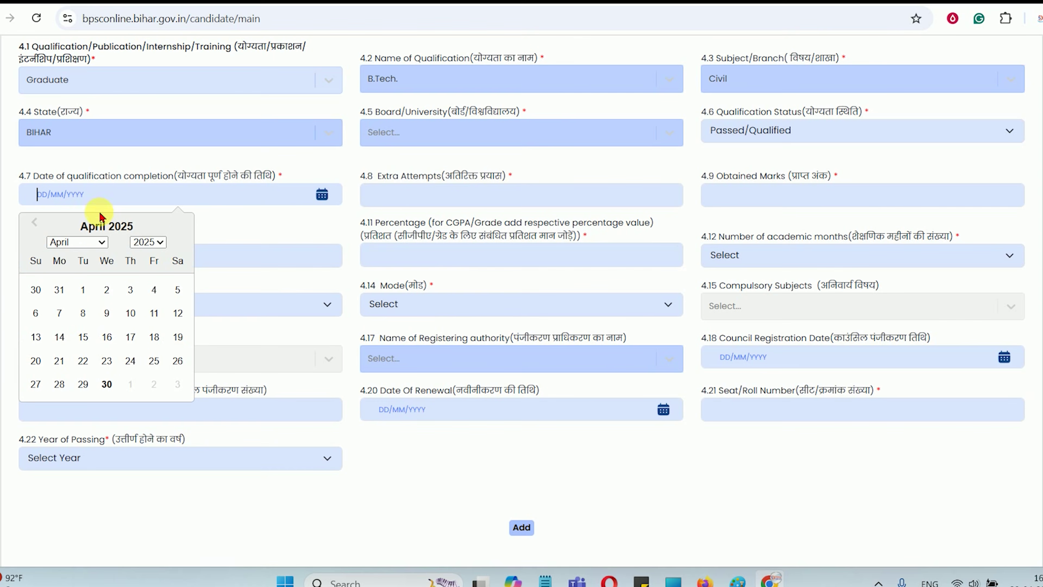
pyautogui.moveTo(401, 176); pyautogui.dragTo(431, 193)
pyautogui.click(436, 205)
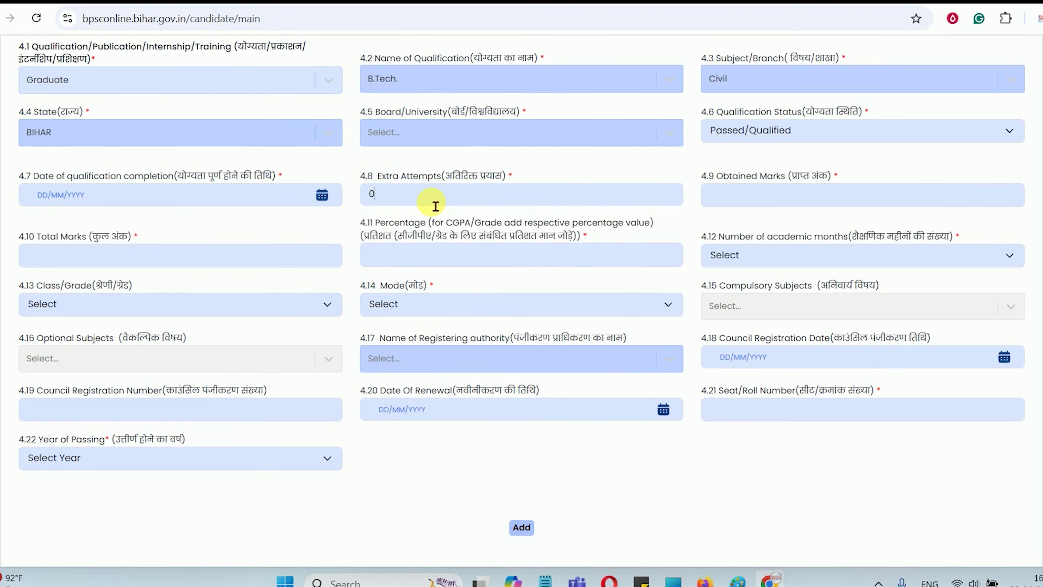
pyautogui.click(729, 197)
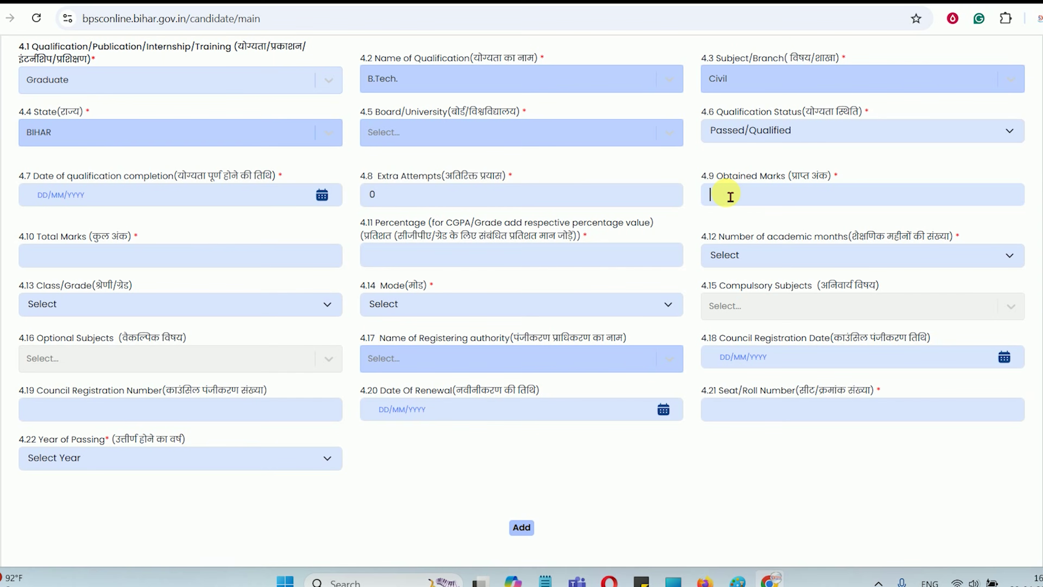
pyautogui.press('Tab')
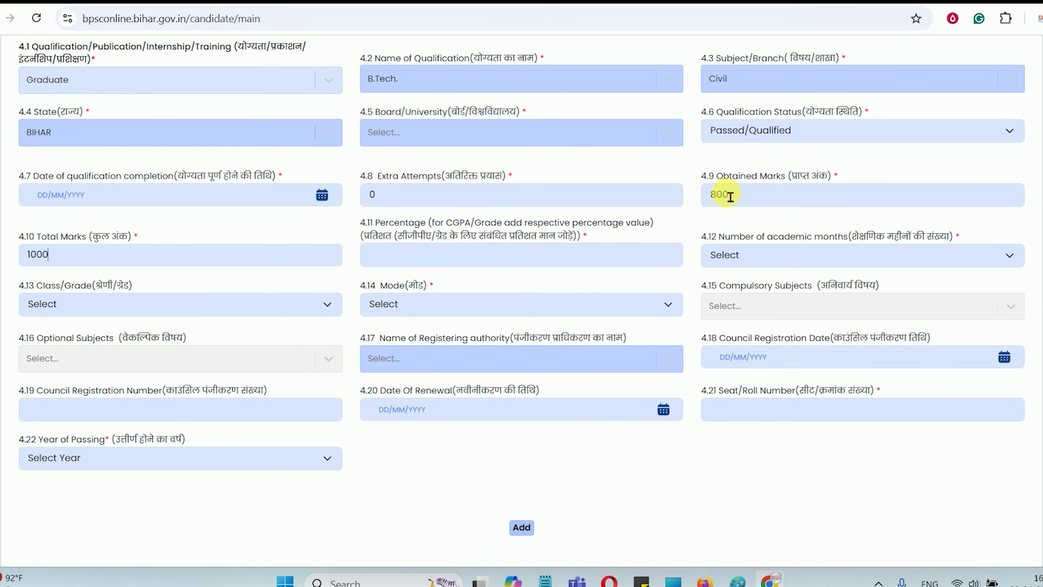
pyautogui.press('Tab')
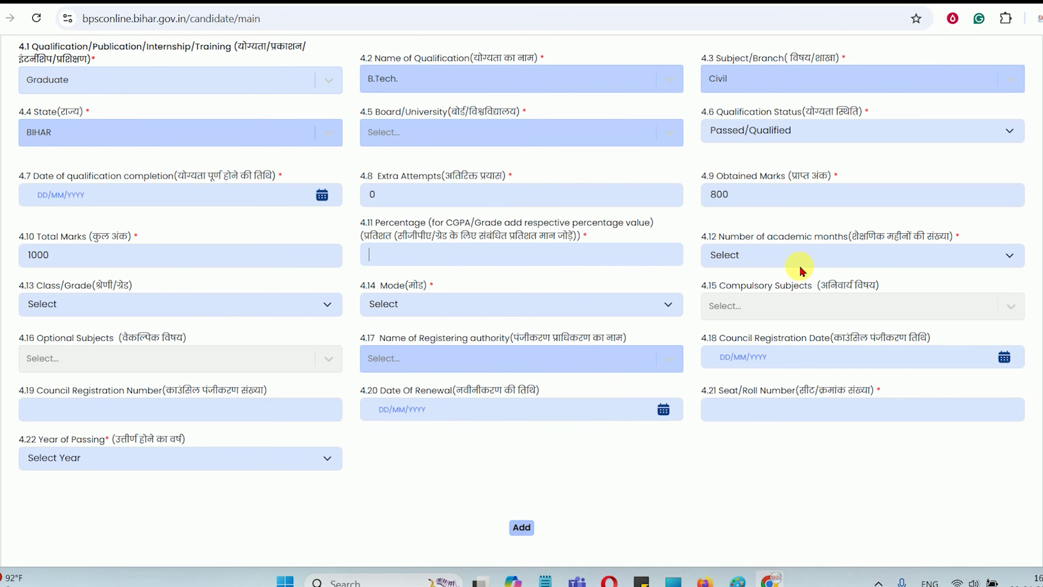
pyautogui.click(792, 265)
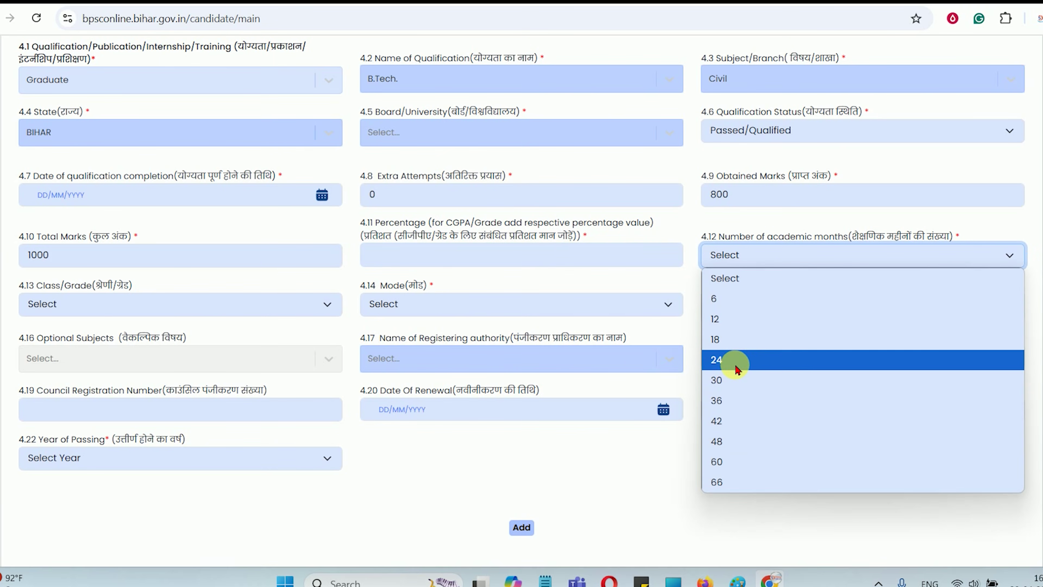
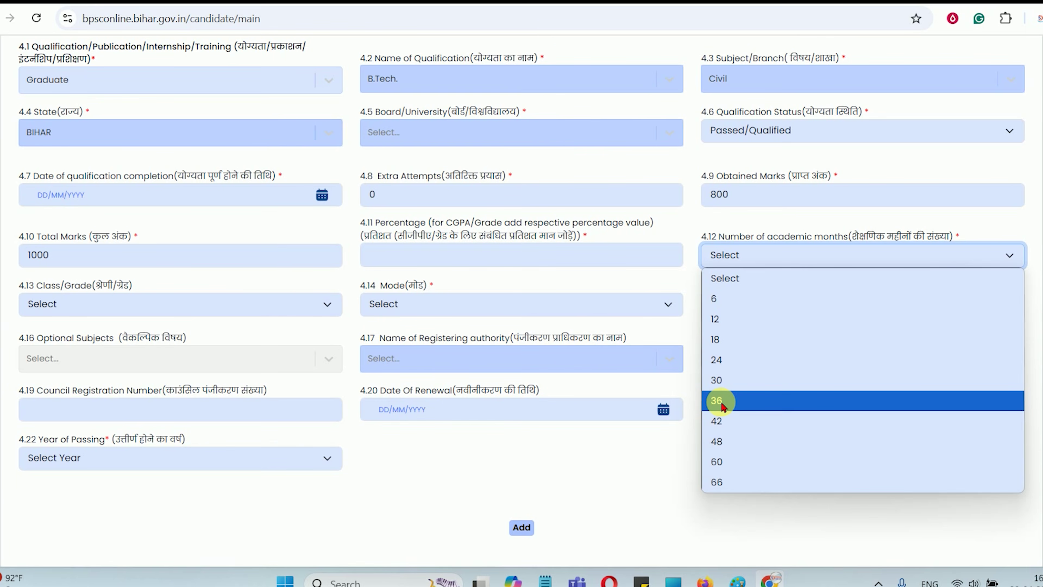
# Set the B.Tech. entry to 48 academic months, First Division, and Traditional / Regular mode
pyautogui.click(719, 441)
pyautogui.click(752, 265)
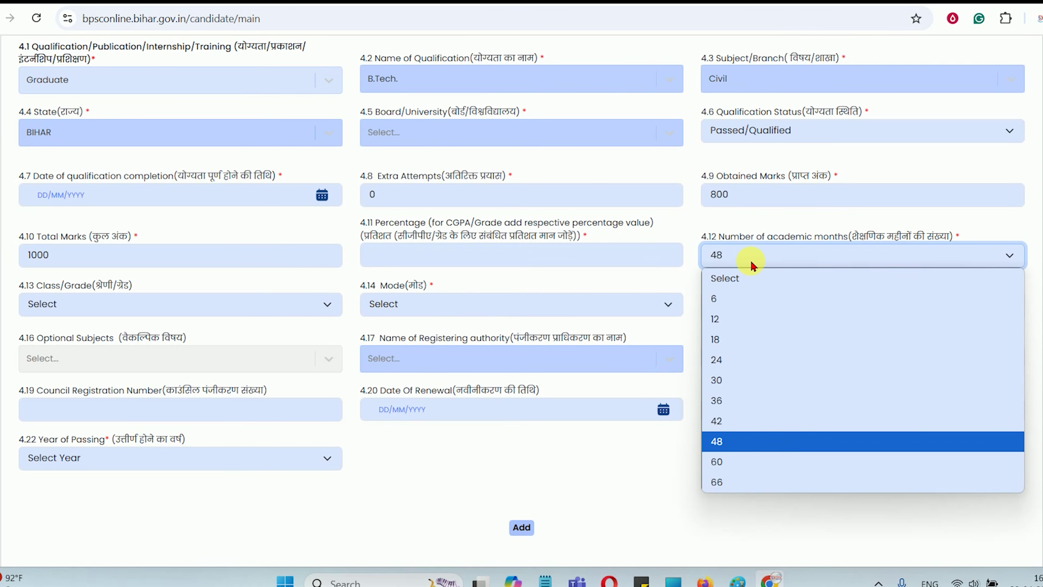
pyautogui.click(752, 266)
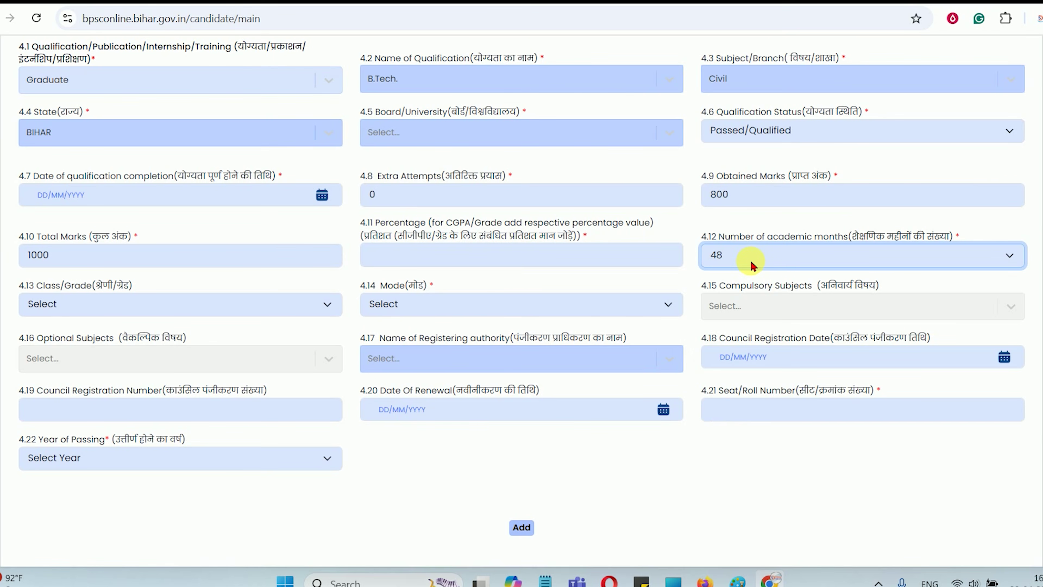
pyautogui.click(205, 298)
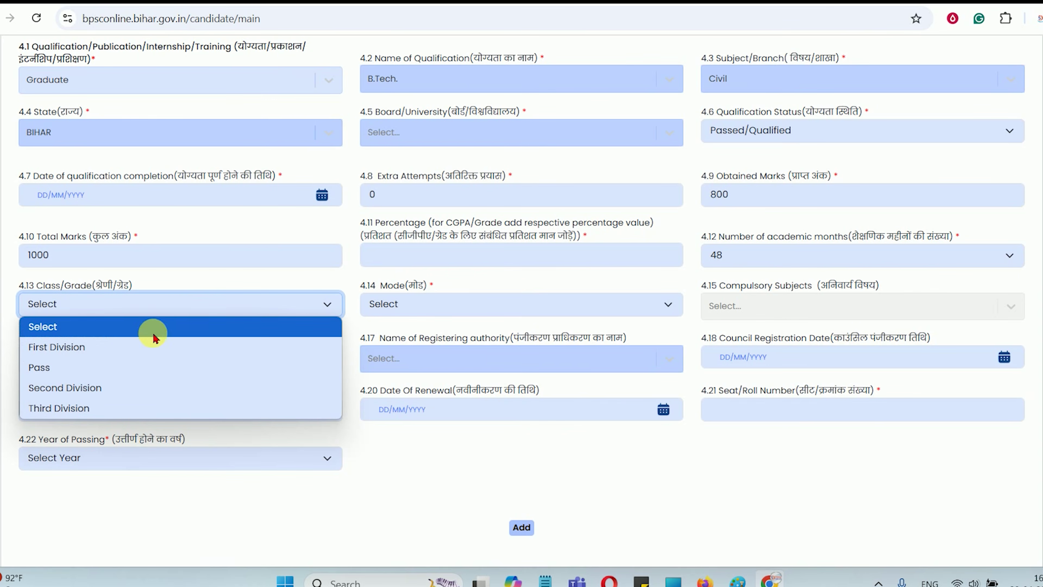
pyautogui.click(70, 360)
pyautogui.click(425, 303)
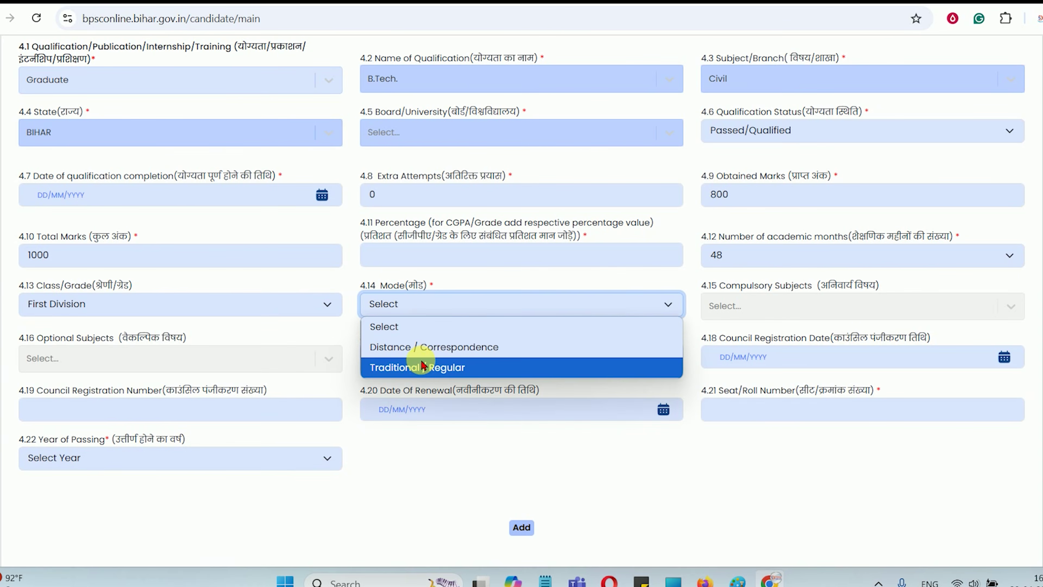
pyautogui.click(420, 371)
pyautogui.moveTo(746, 285); pyautogui.dragTo(852, 286)
pyautogui.click(791, 303)
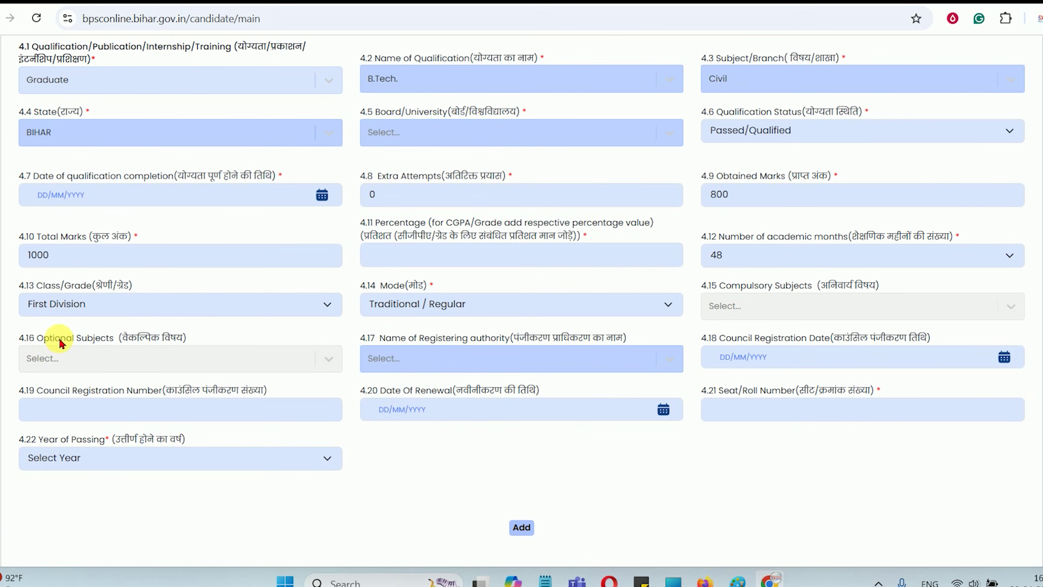
pyautogui.moveTo(61, 338); pyautogui.dragTo(127, 339)
pyautogui.moveTo(437, 339); pyautogui.dragTo(534, 341)
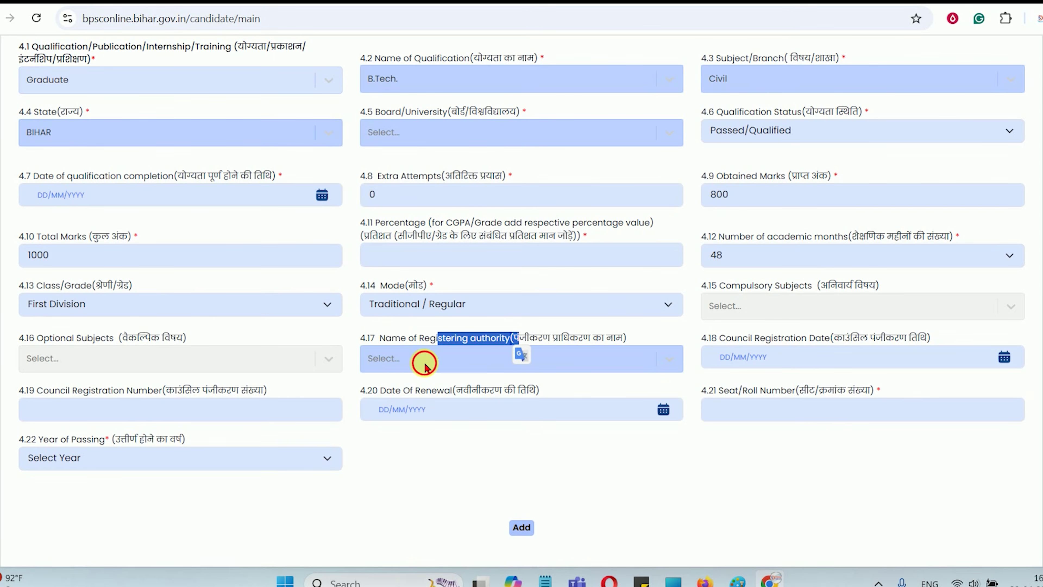
pyautogui.click(427, 370)
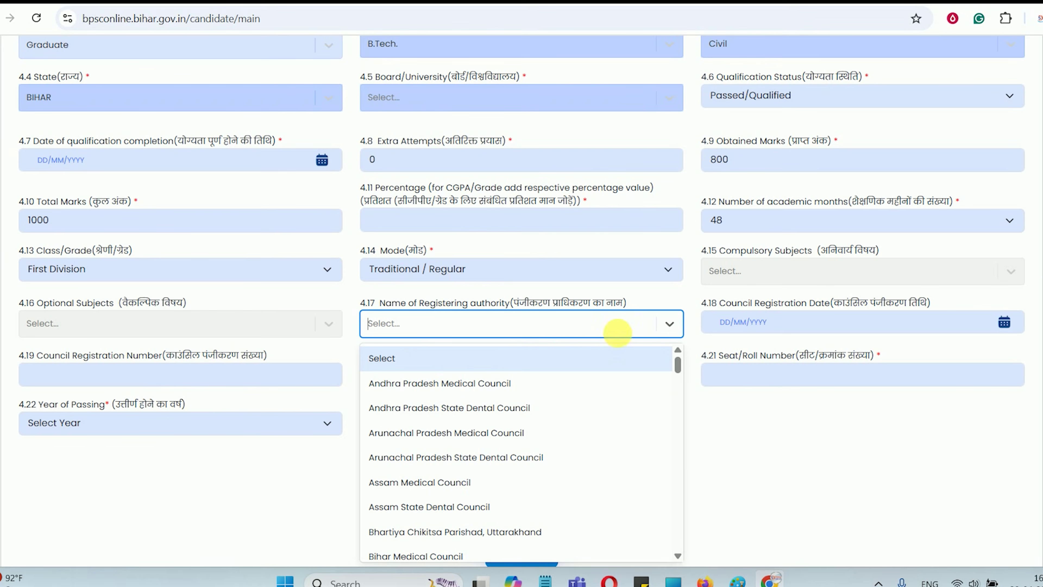
pyautogui.scroll(-2, 497, 441)
pyautogui.scroll(-5, 497, 441)
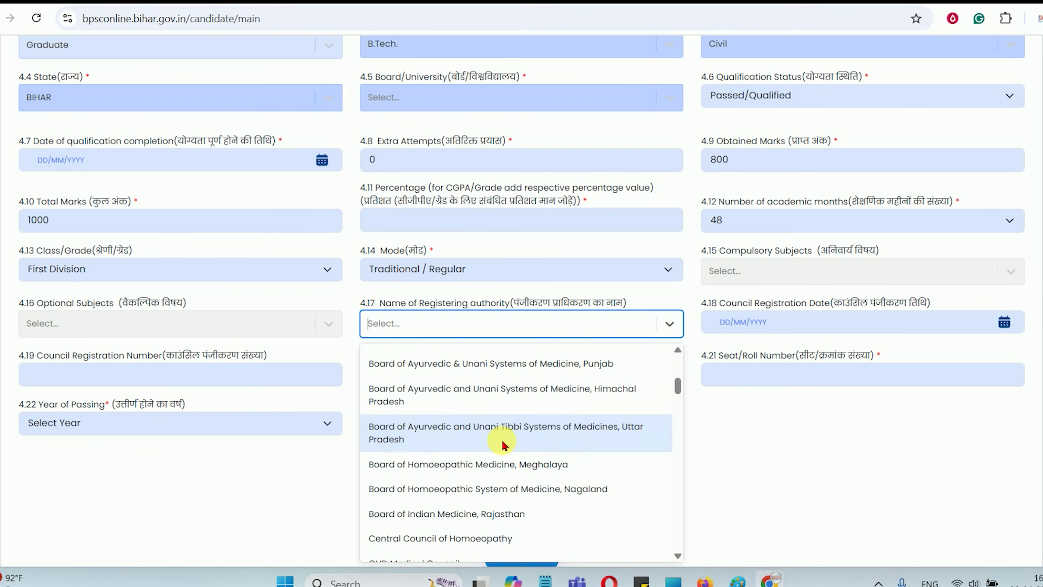
pyautogui.scroll(-10, 507, 461)
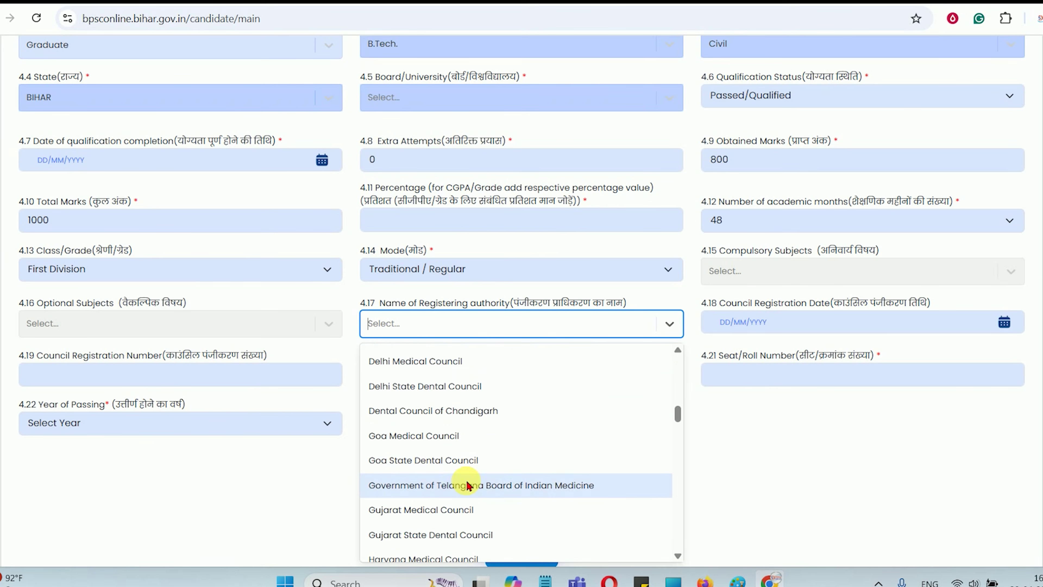
pyautogui.scroll(-12, 477, 483)
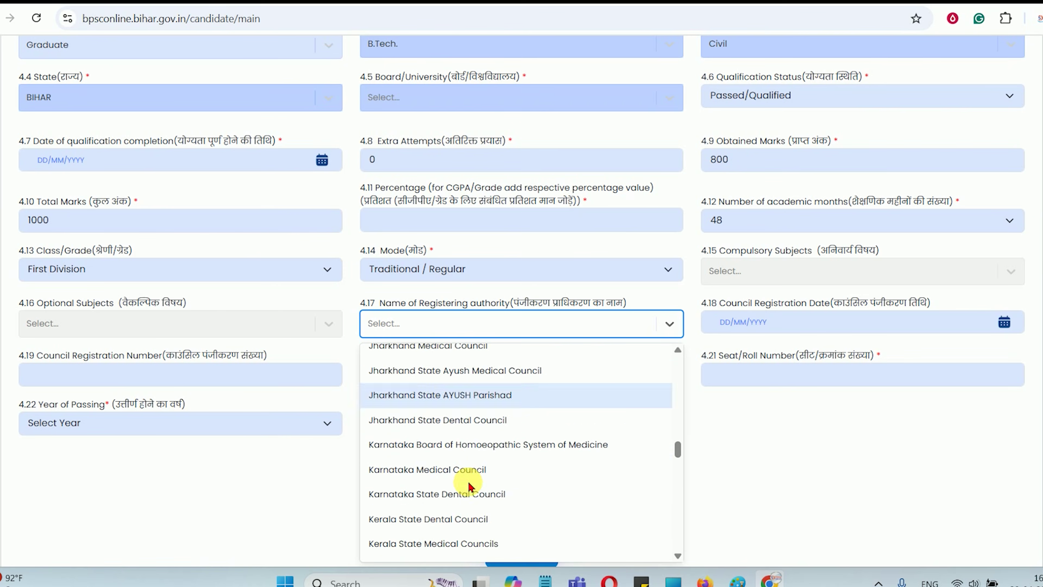
pyautogui.scroll(-8, 489, 479)
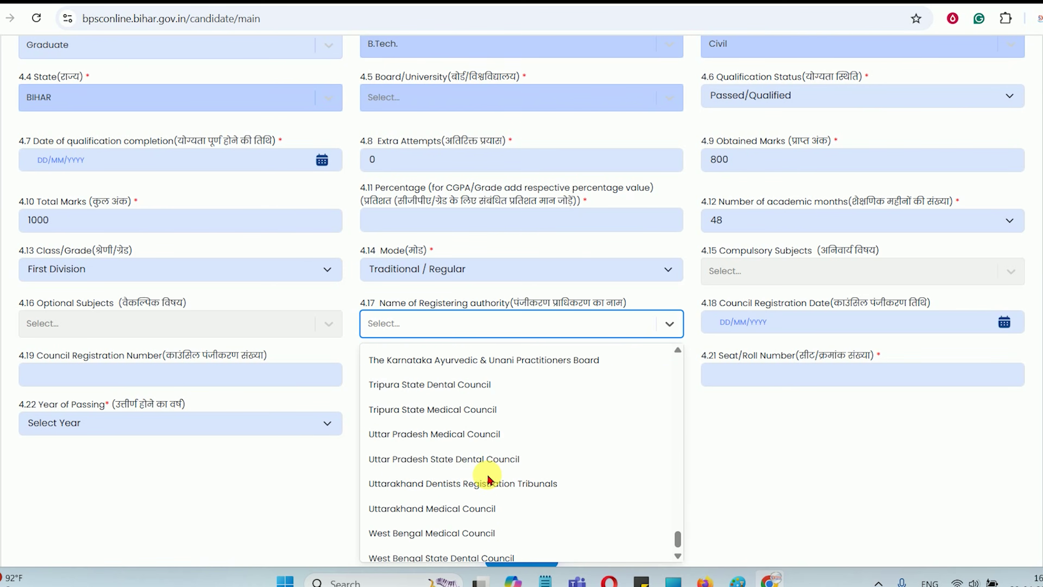
pyautogui.moveTo(400, 303); pyautogui.dragTo(538, 308)
pyautogui.click(485, 303)
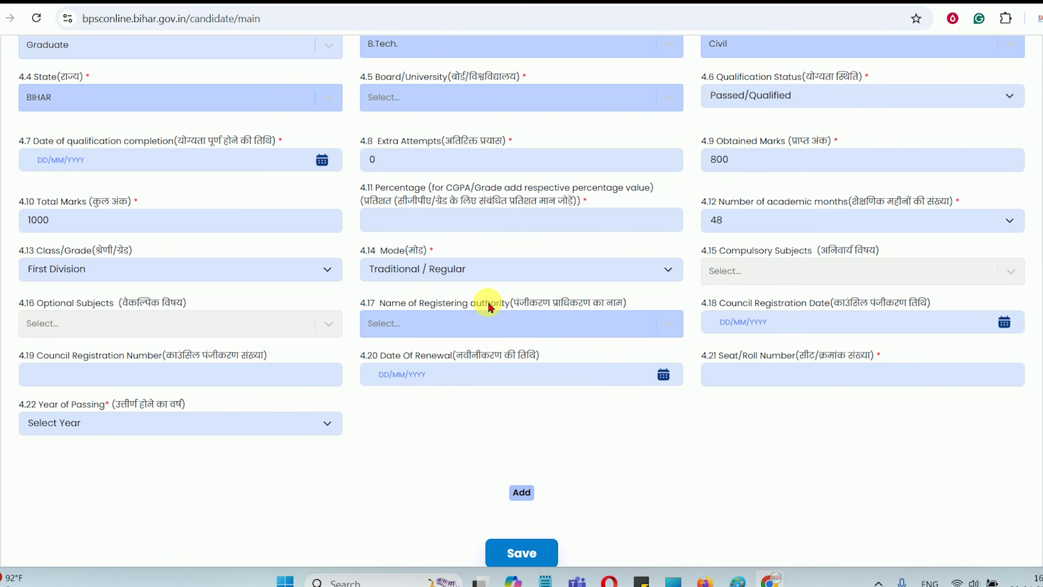
pyautogui.moveTo(425, 302); pyautogui.dragTo(486, 299)
pyautogui.click(484, 302)
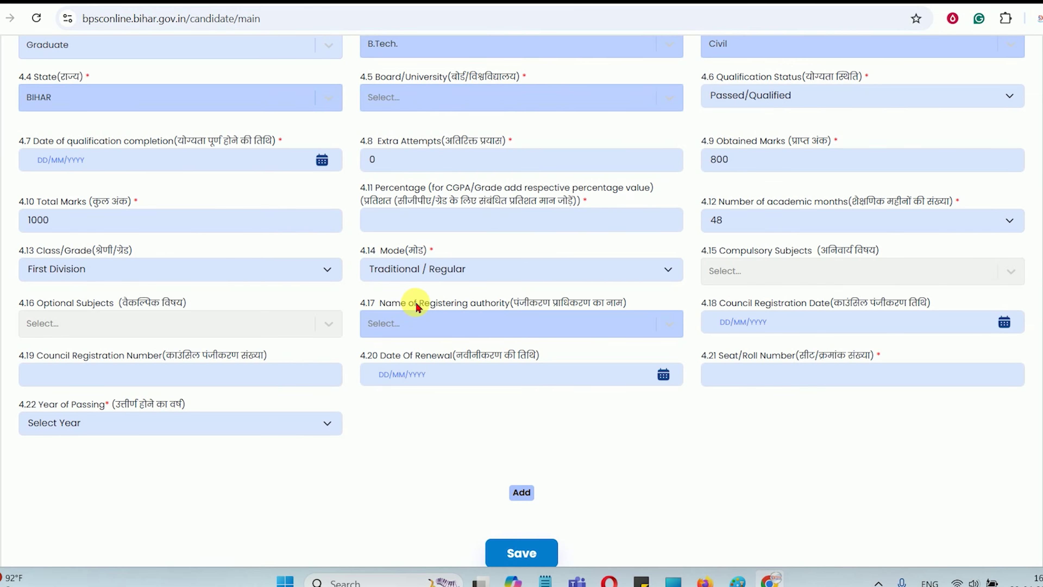
pyautogui.click(468, 325)
pyautogui.click(263, 511)
pyautogui.moveTo(745, 306); pyautogui.dragTo(819, 288)
pyautogui.click(789, 323)
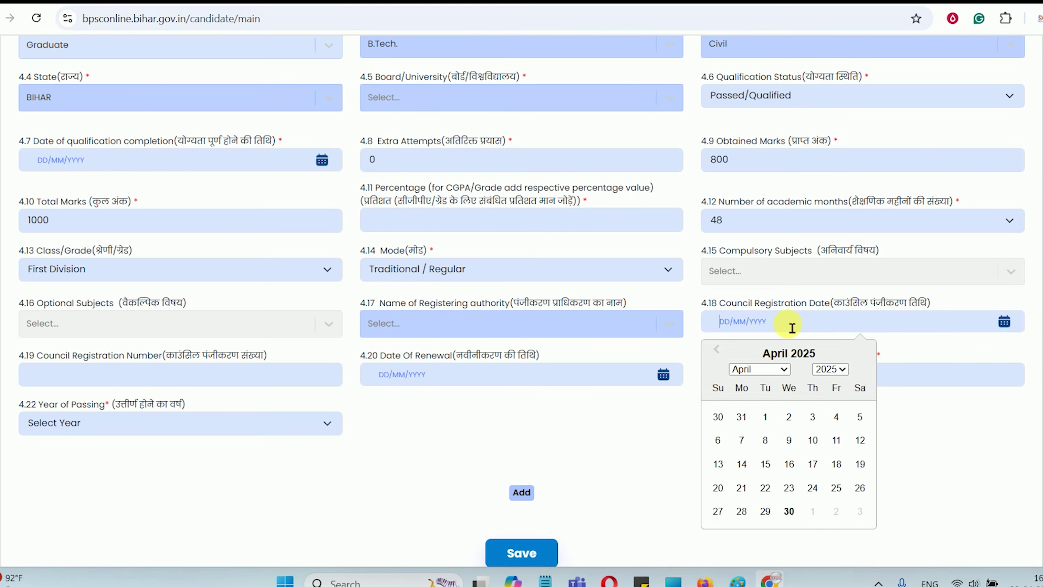
pyautogui.click(955, 435)
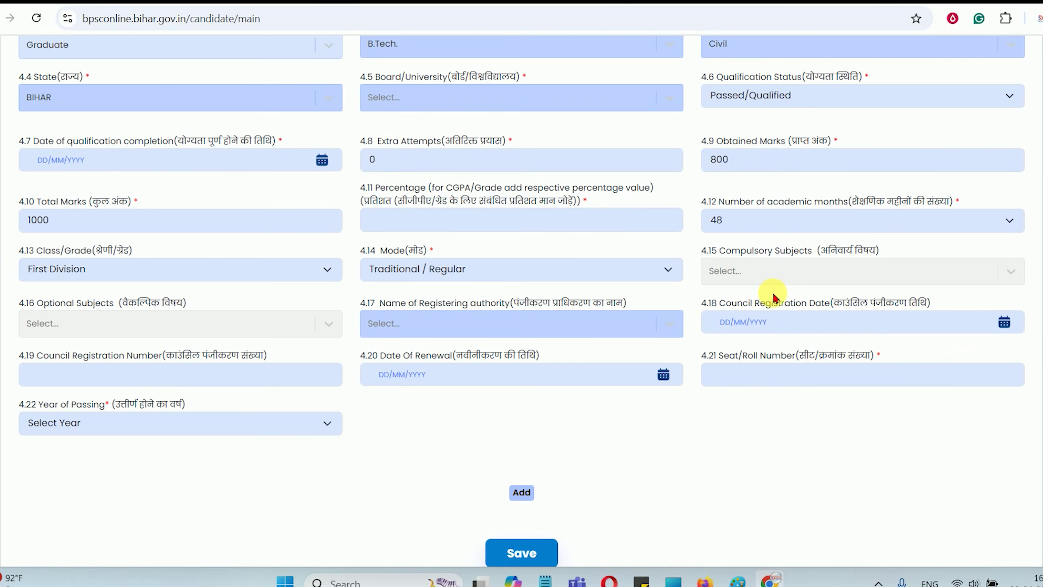
pyautogui.moveTo(436, 303); pyautogui.dragTo(501, 304)
pyautogui.click(494, 323)
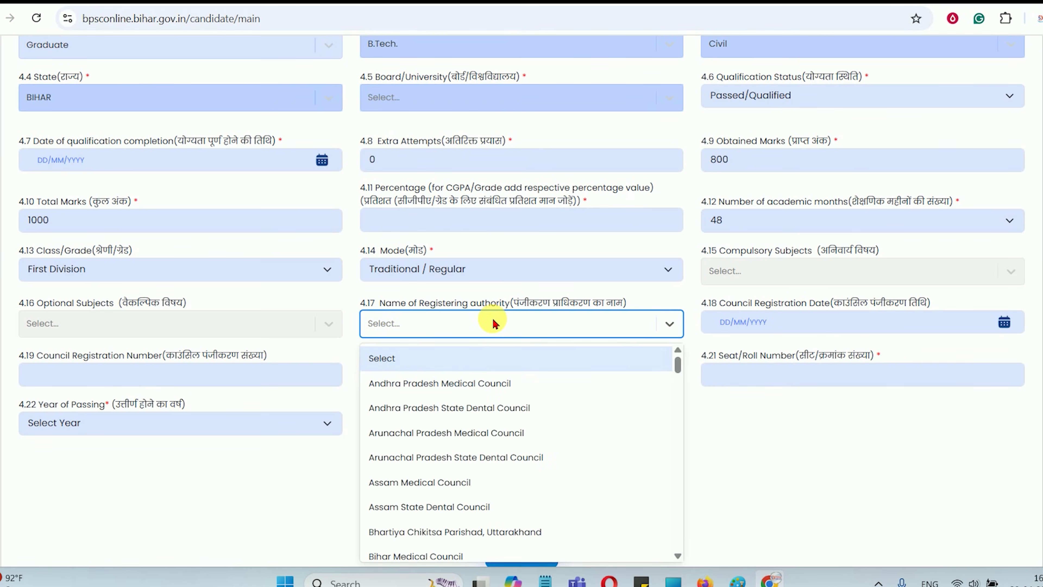
pyautogui.write('BIHAR')
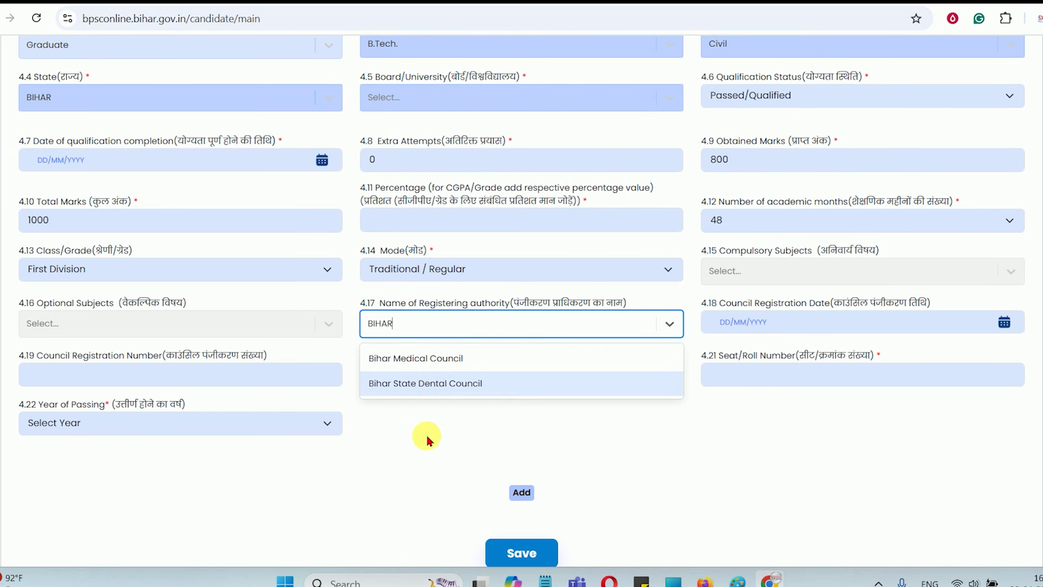
pyautogui.click(471, 433)
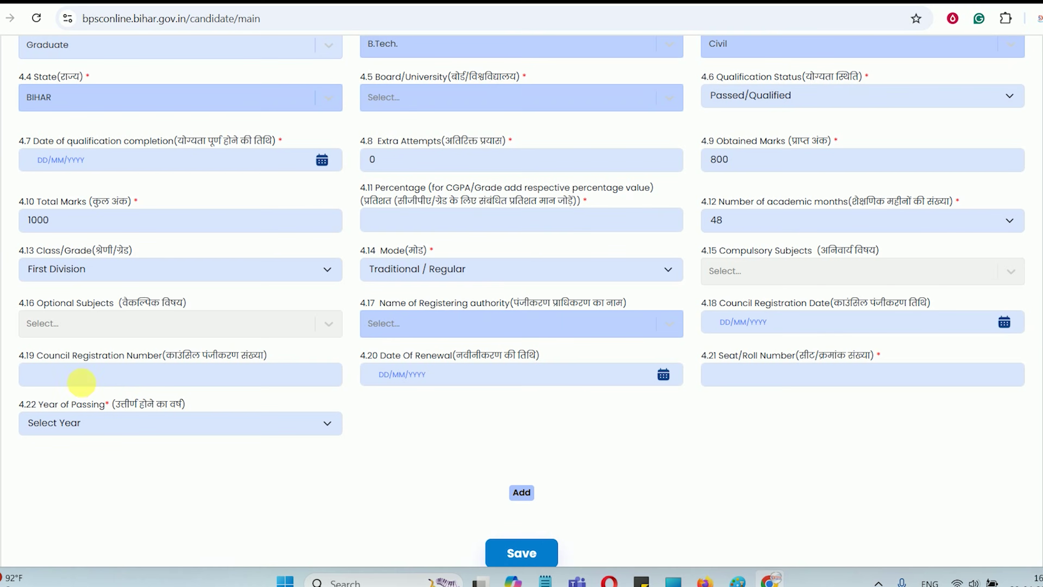
pyautogui.moveTo(148, 355); pyautogui.dragTo(252, 358)
pyautogui.click(177, 378)
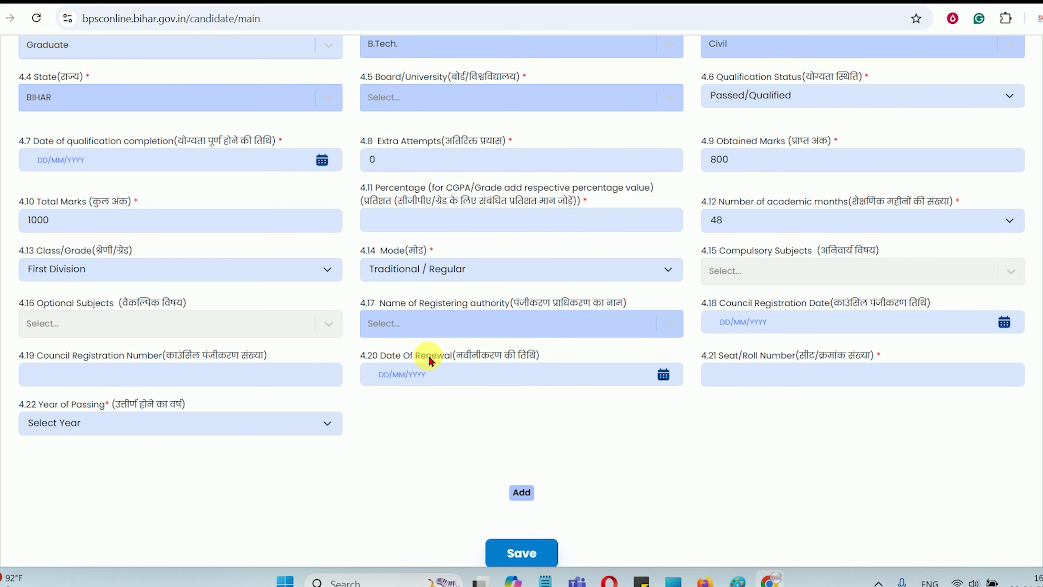
pyautogui.moveTo(736, 354); pyautogui.dragTo(846, 356)
pyautogui.click(789, 379)
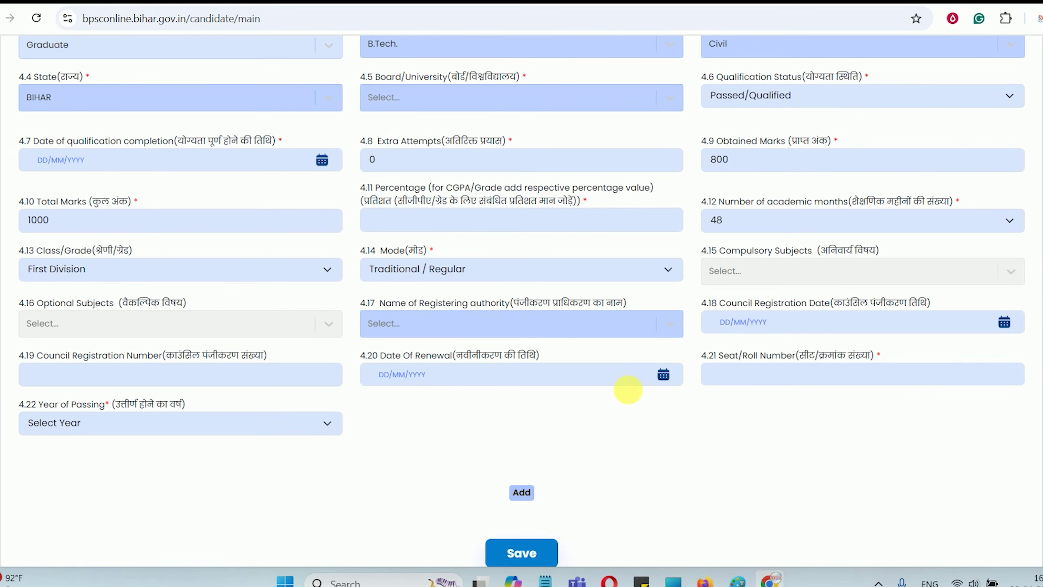
pyautogui.click(76, 426)
pyautogui.click(79, 429)
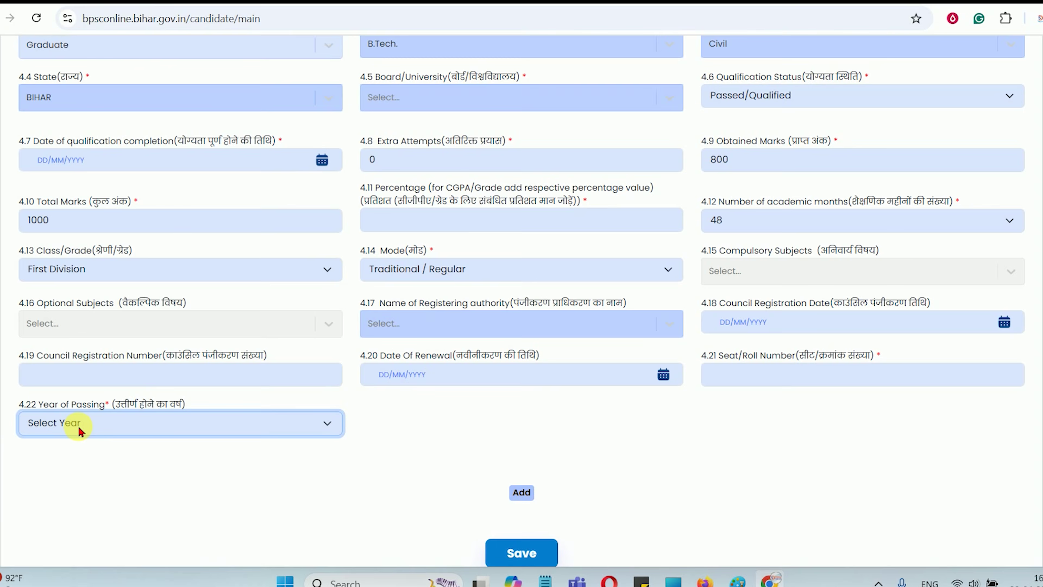
pyautogui.scroll(-2, 79, 428)
# Save the B.Tech. Civil qualification so row 3 shows 800/1000 and 80%
pyautogui.scroll(8, 562, 399)
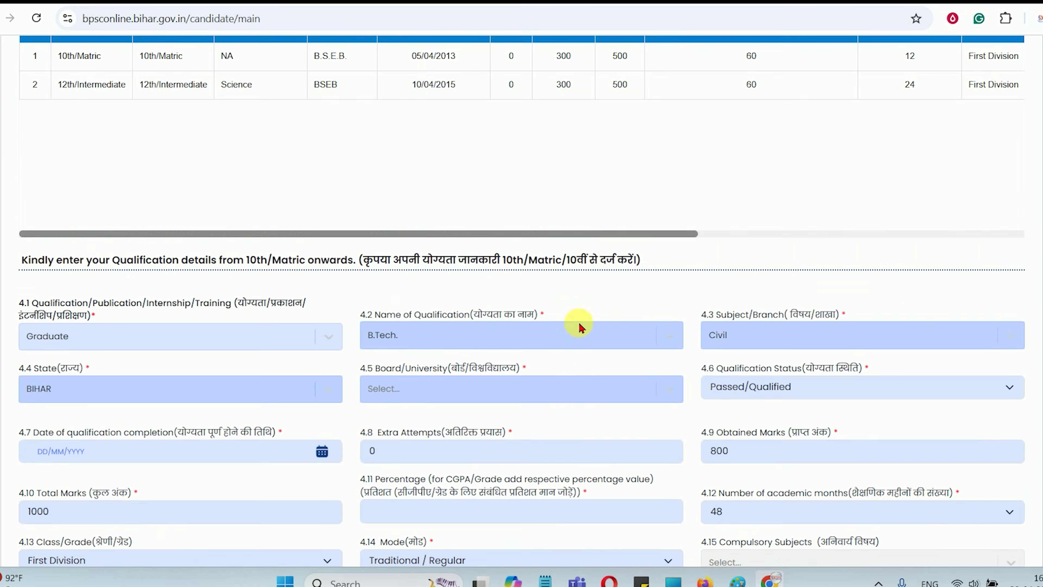
pyautogui.scroll(2, 585, 232)
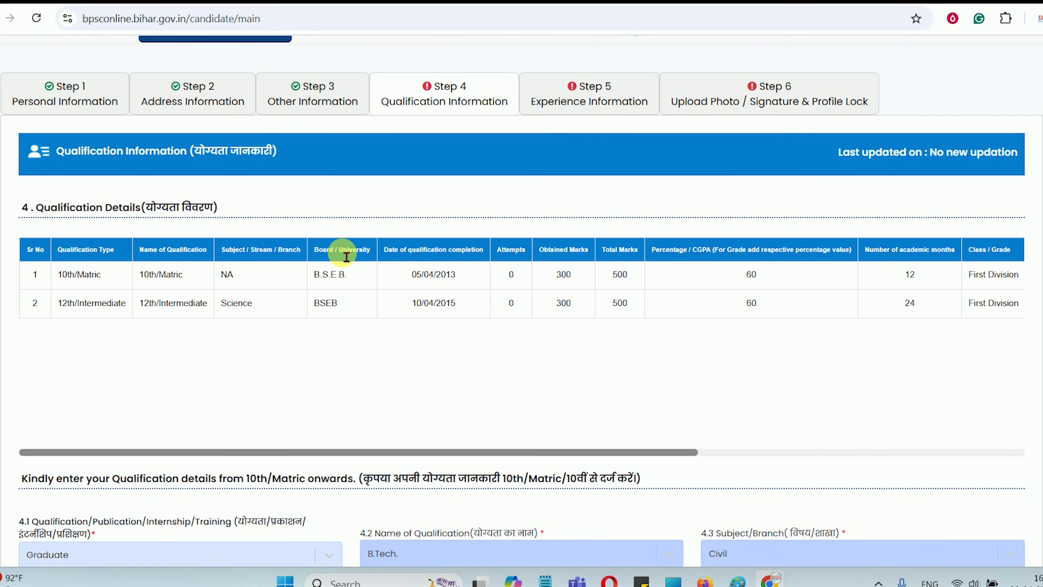
pyautogui.scroll(-15, 351, 305)
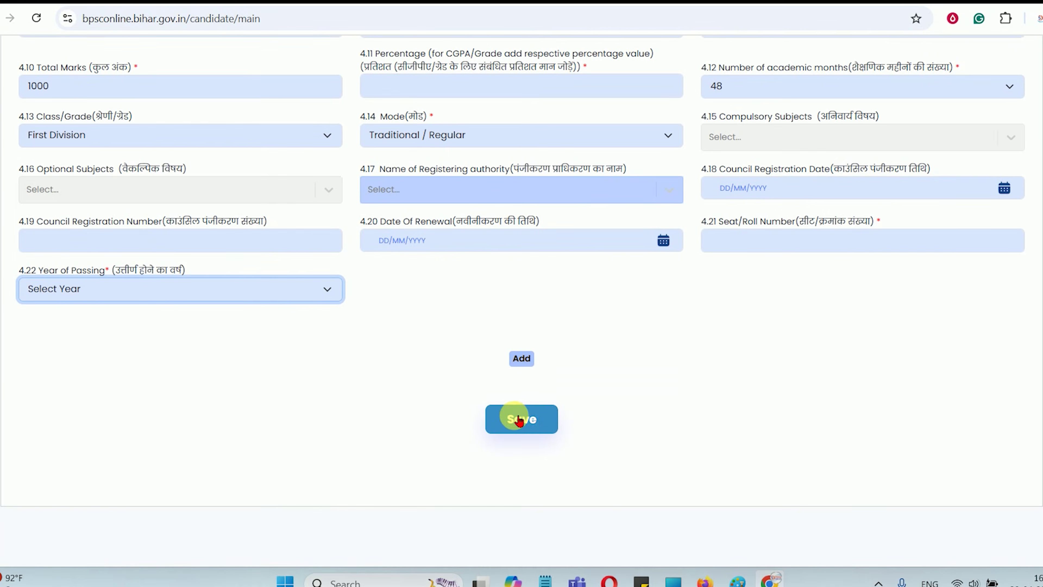
pyautogui.click(519, 419)
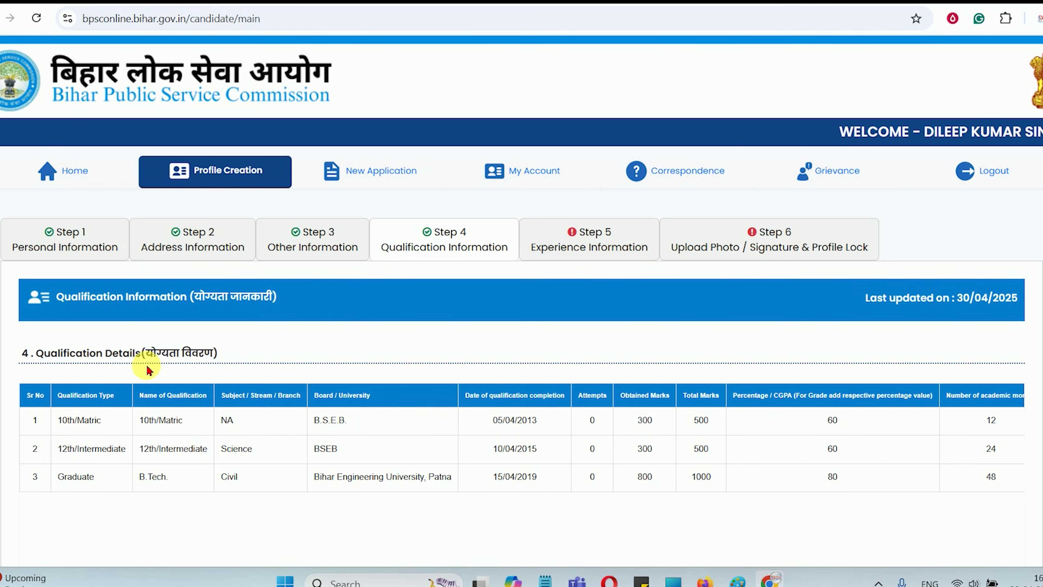
# Open the Experience Information step and answer Yes to having work experience
pyautogui.click(619, 241)
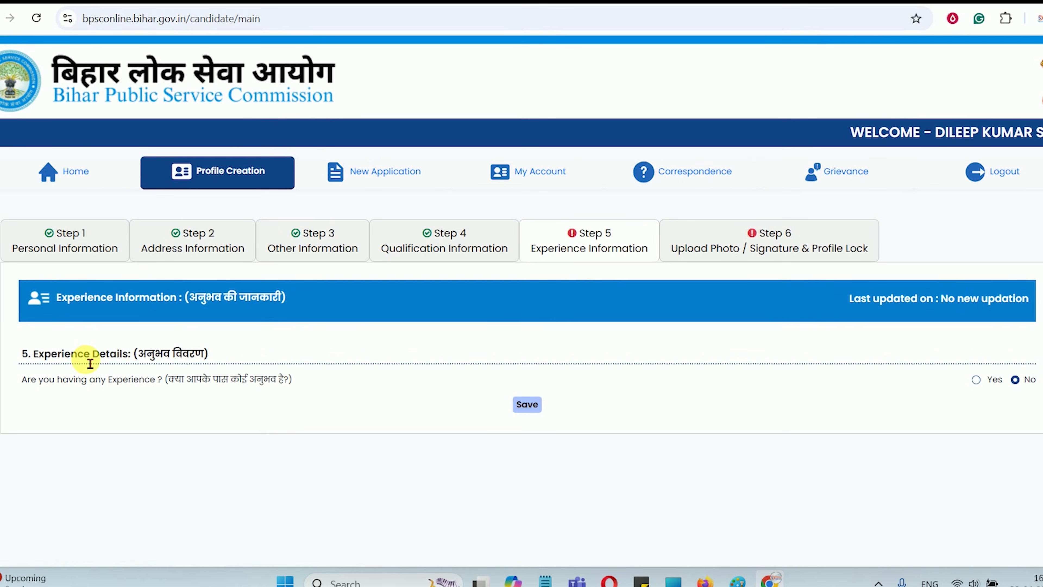
pyautogui.moveTo(85, 357); pyautogui.dragTo(190, 367)
pyautogui.moveTo(101, 381); pyautogui.dragTo(248, 384)
pyautogui.click(180, 386)
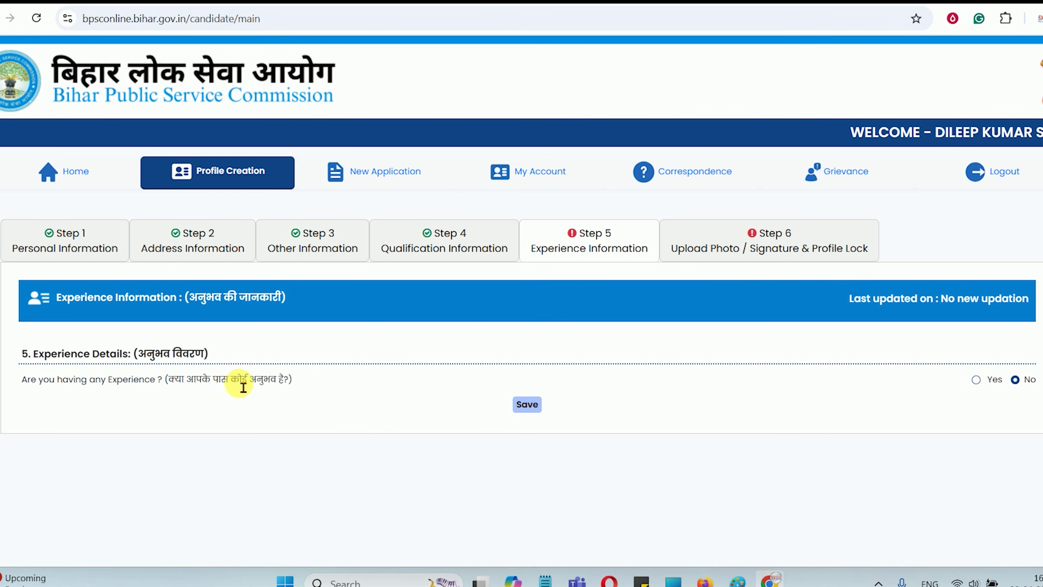
pyautogui.click(977, 380)
pyautogui.scroll(-3, 493, 390)
pyautogui.click(217, 354)
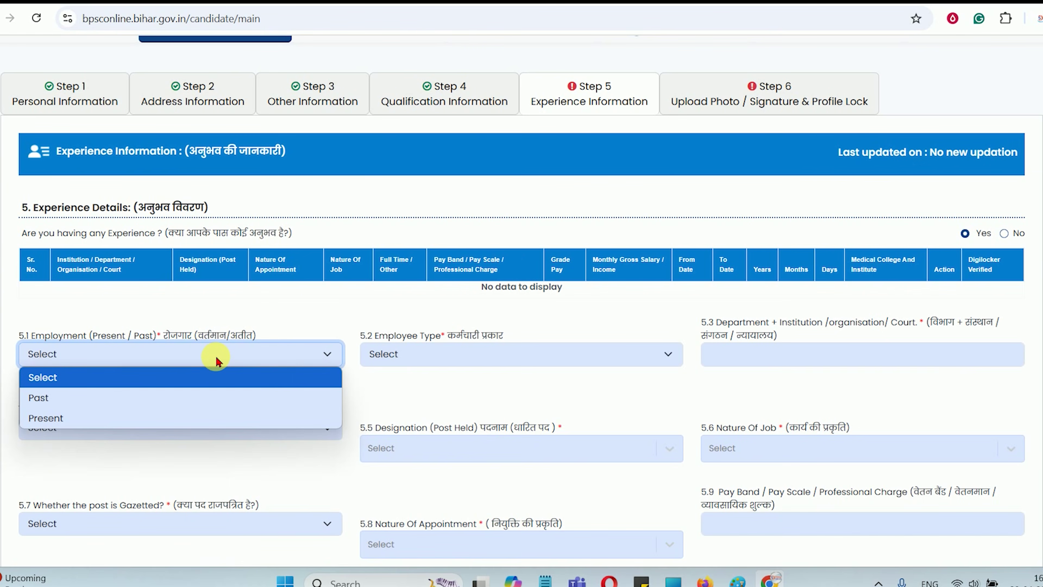
# Browse the Employee Type choices and the Bihar territory question options without selecting any
pyautogui.click(480, 352)
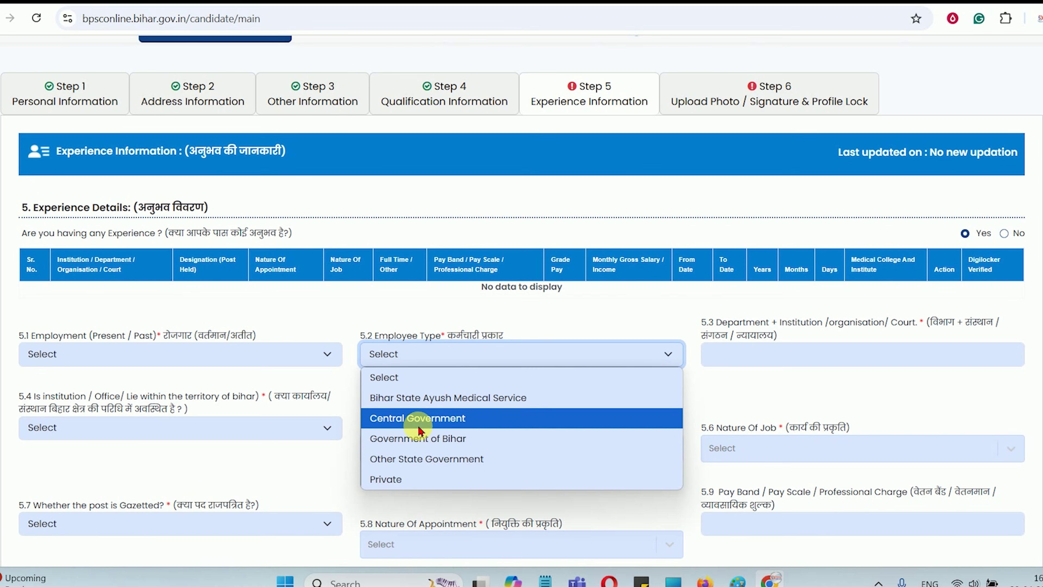
pyautogui.click(308, 474)
pyautogui.scroll(-3, 575, 329)
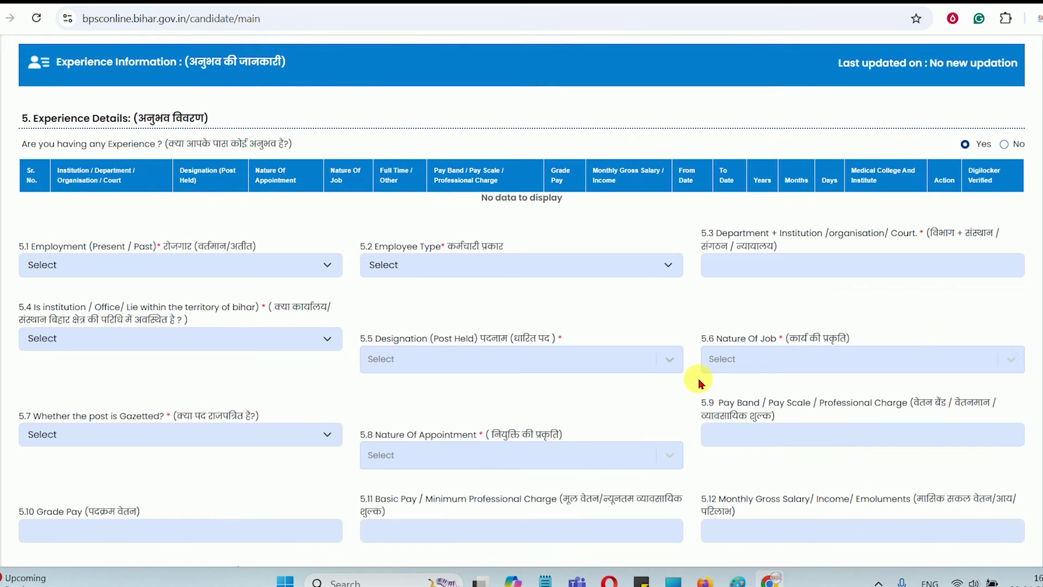
pyautogui.click(529, 217)
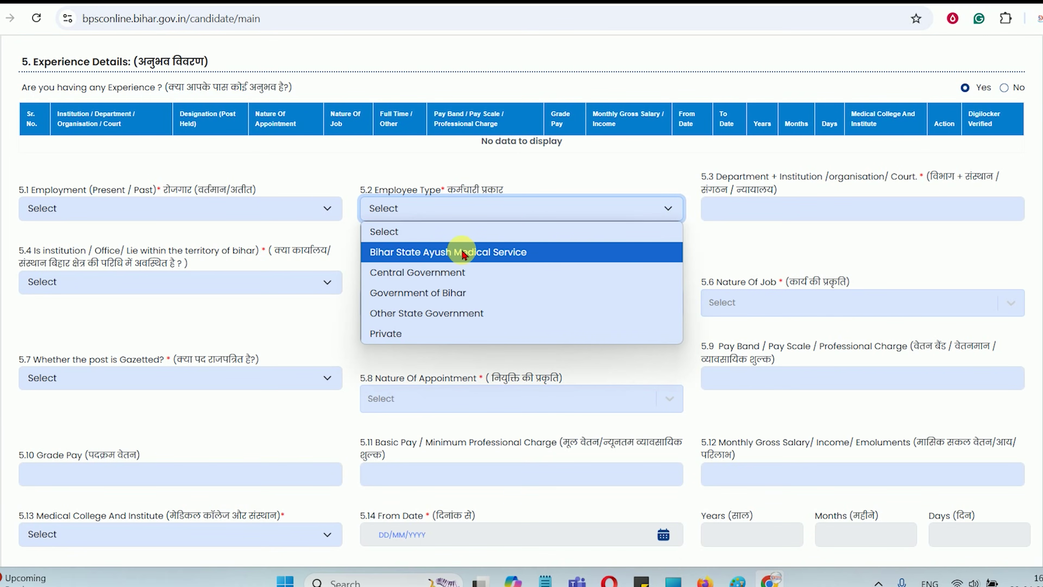
pyautogui.click(387, 177)
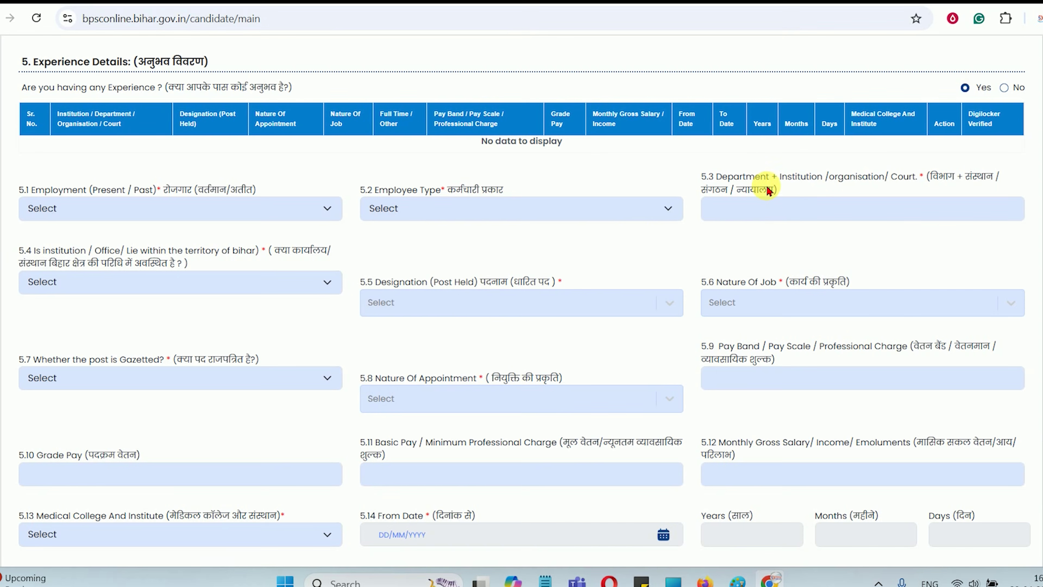
pyautogui.click(75, 284)
pyautogui.click(319, 283)
pyautogui.scroll(-3, 519, 288)
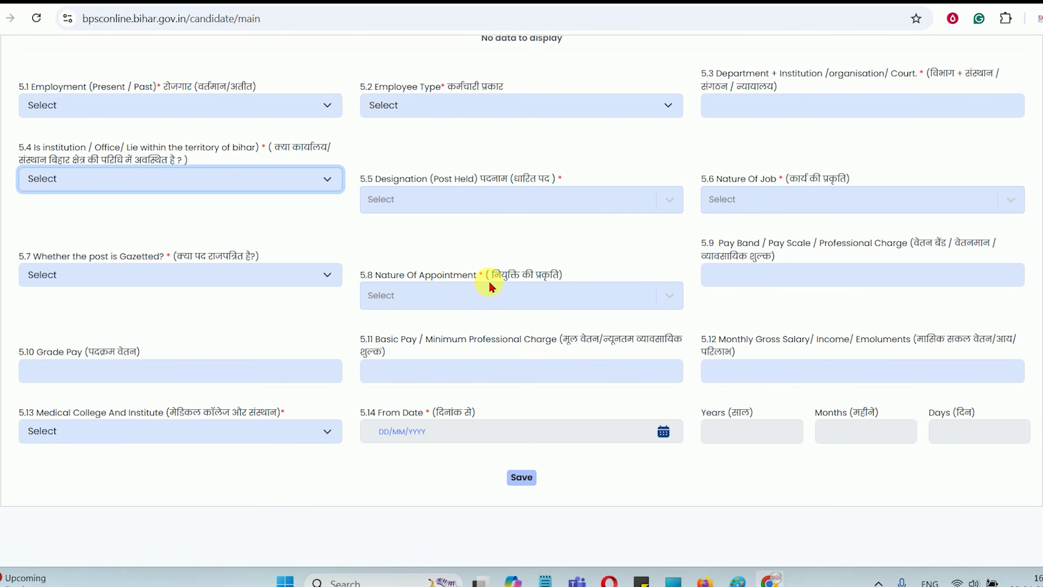
# Look over the Nature Of Appointment, Nature Of Job and Medical College choices, leaving them blank
pyautogui.click(456, 296)
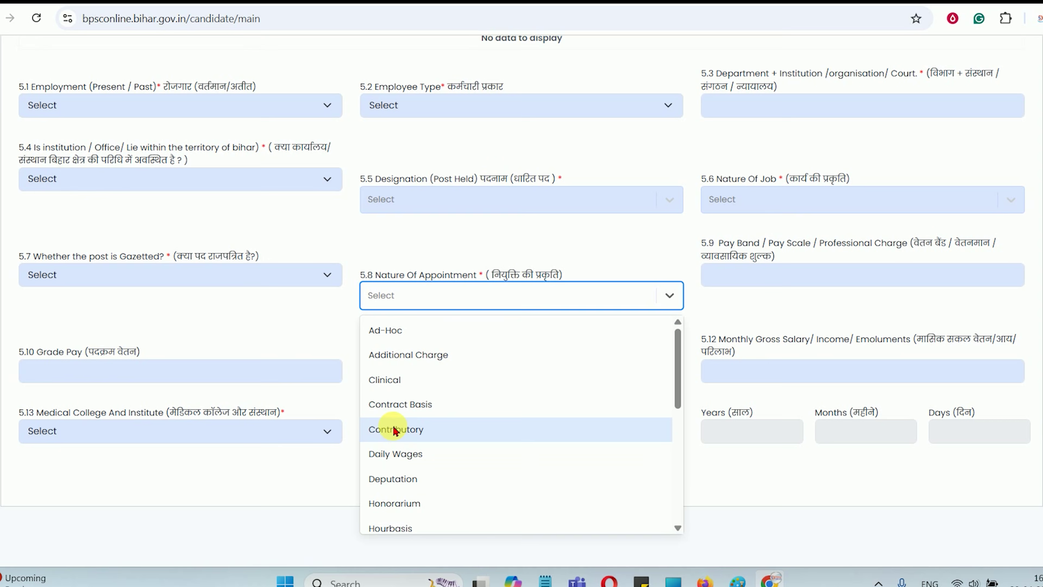
pyautogui.scroll(-5, 449, 438)
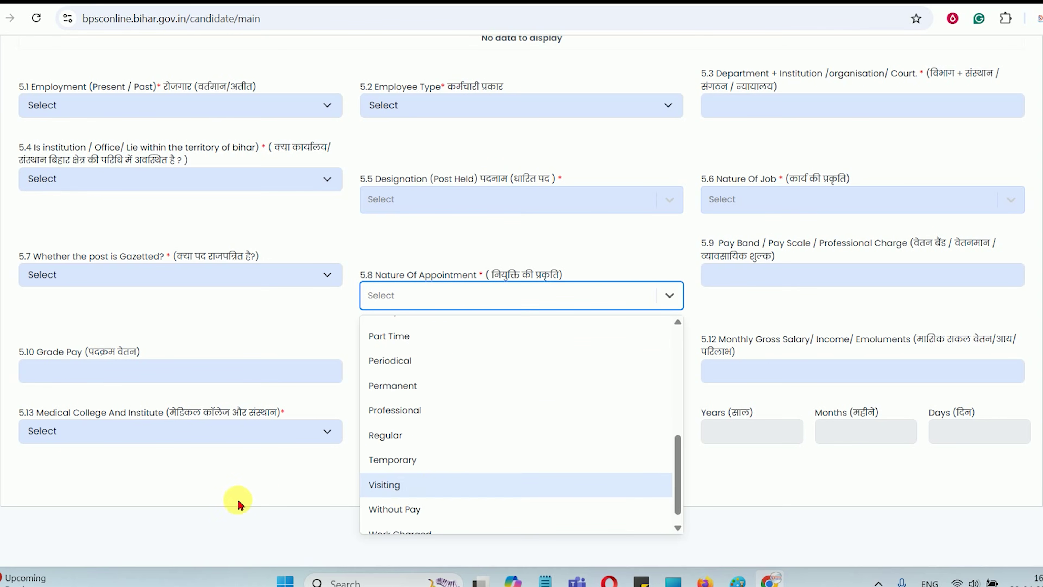
pyautogui.click(271, 497)
pyautogui.click(740, 211)
pyautogui.click(739, 205)
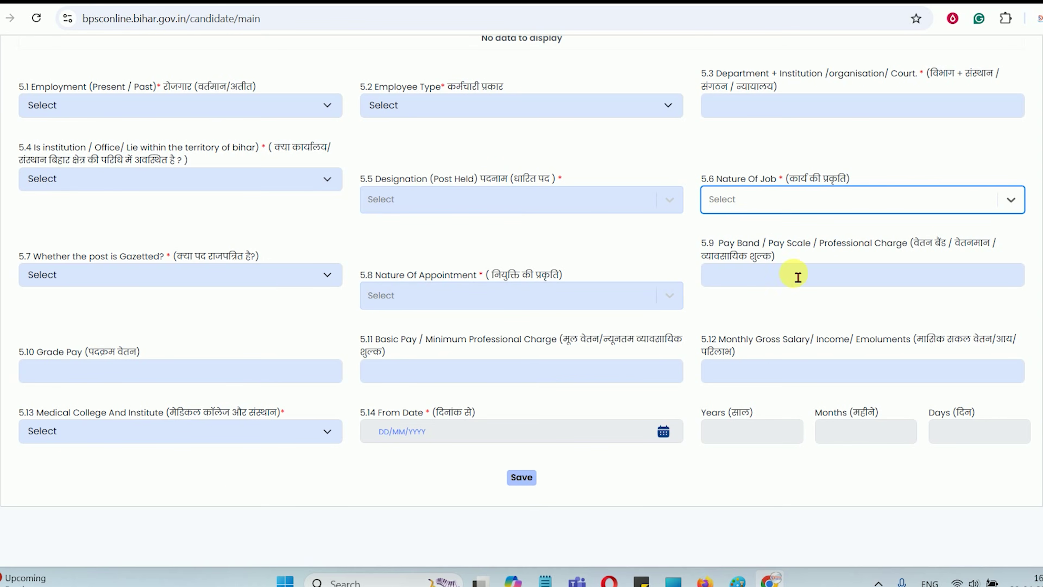
pyautogui.click(749, 208)
pyautogui.scroll(-10, 760, 402)
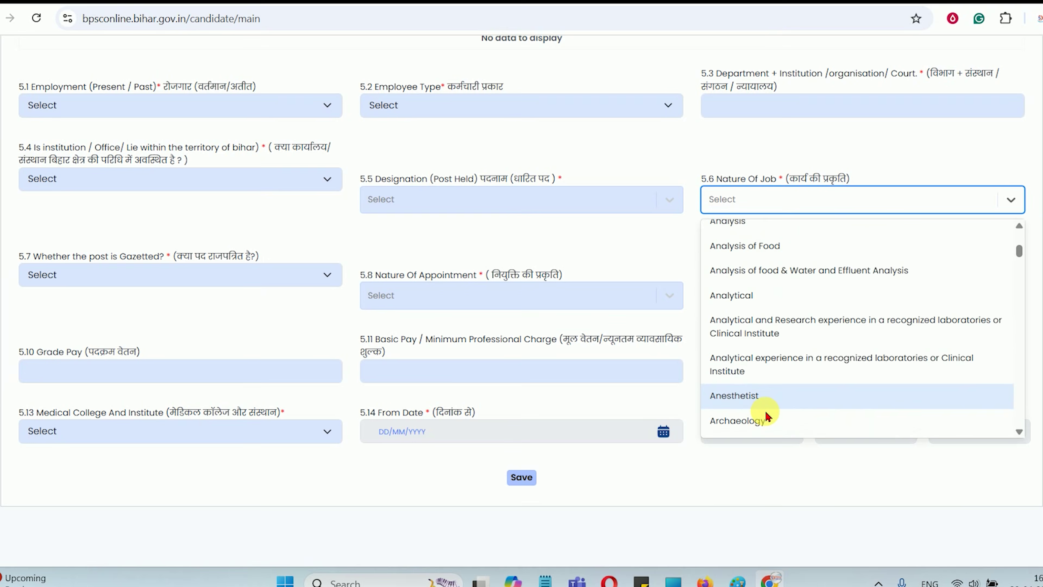
pyautogui.scroll(-3, 766, 416)
pyautogui.click(710, 481)
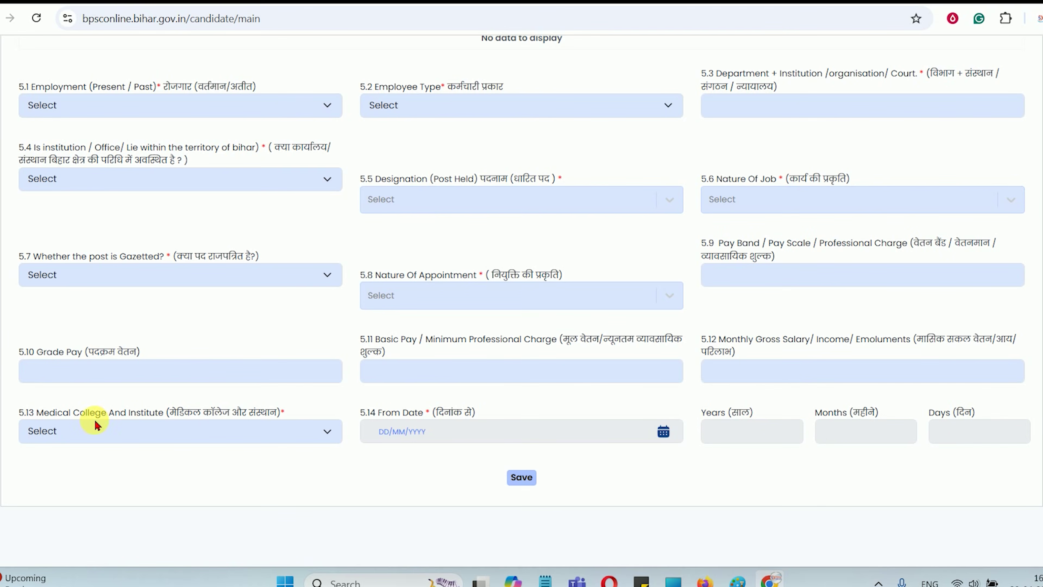
pyautogui.click(80, 431)
pyautogui.click(89, 429)
# Answer No to work experience, save Step 5, and open Step 6 Upload Photo / Signature
pyautogui.scroll(8, 430, 277)
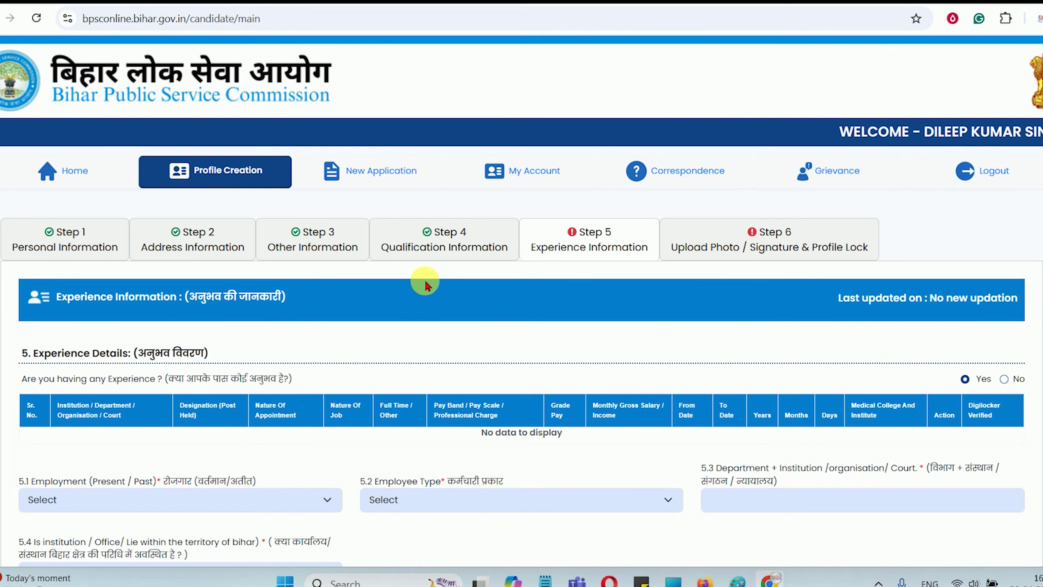
pyautogui.click(1006, 381)
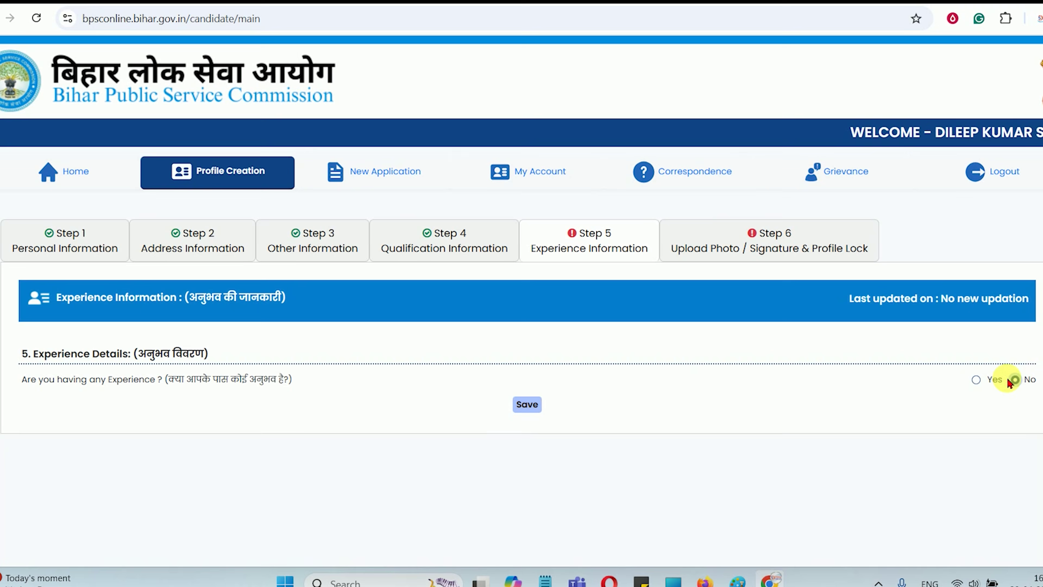
pyautogui.click(525, 401)
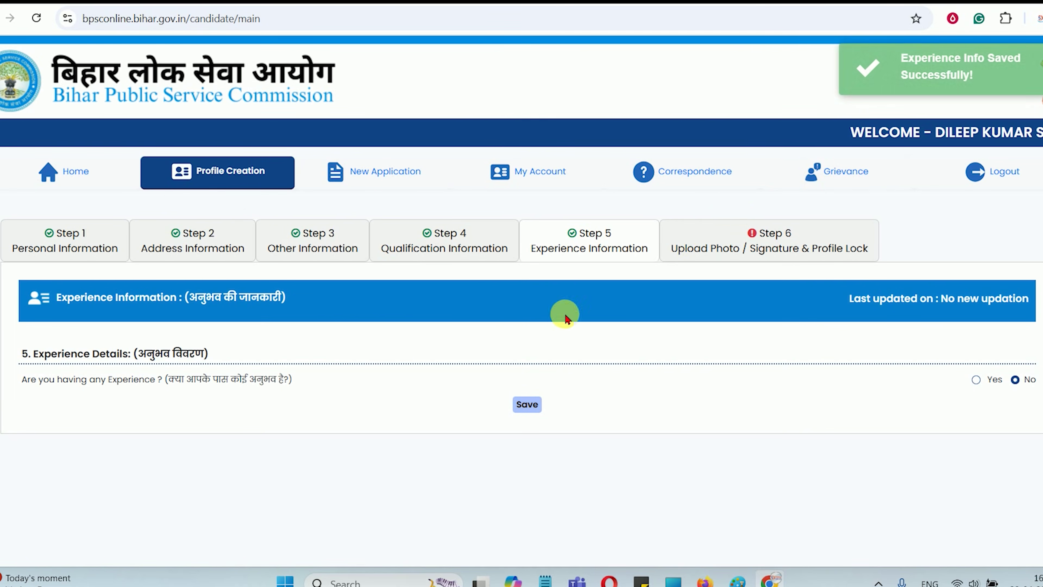
pyautogui.click(746, 251)
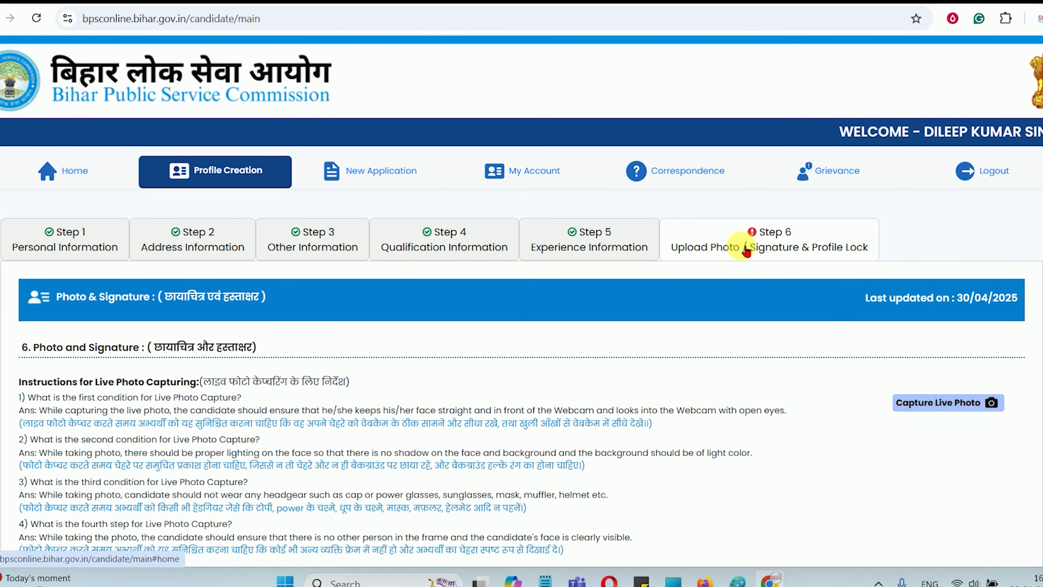
# Review the signature requirements, including the 250–320 px width and 20 kb size limit
pyautogui.scroll(-3, 746, 251)
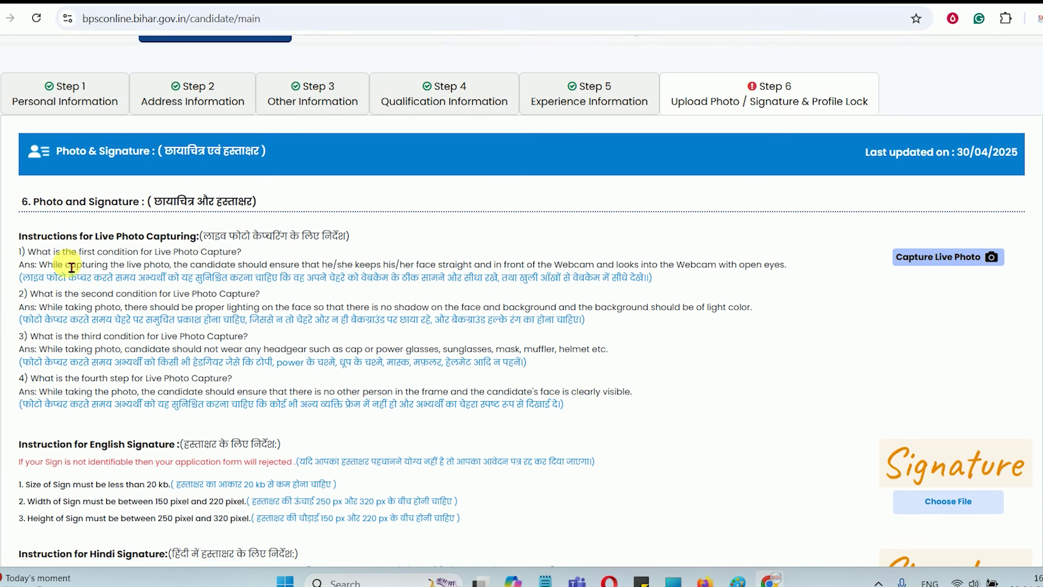
pyautogui.moveTo(70, 206); pyautogui.dragTo(140, 204)
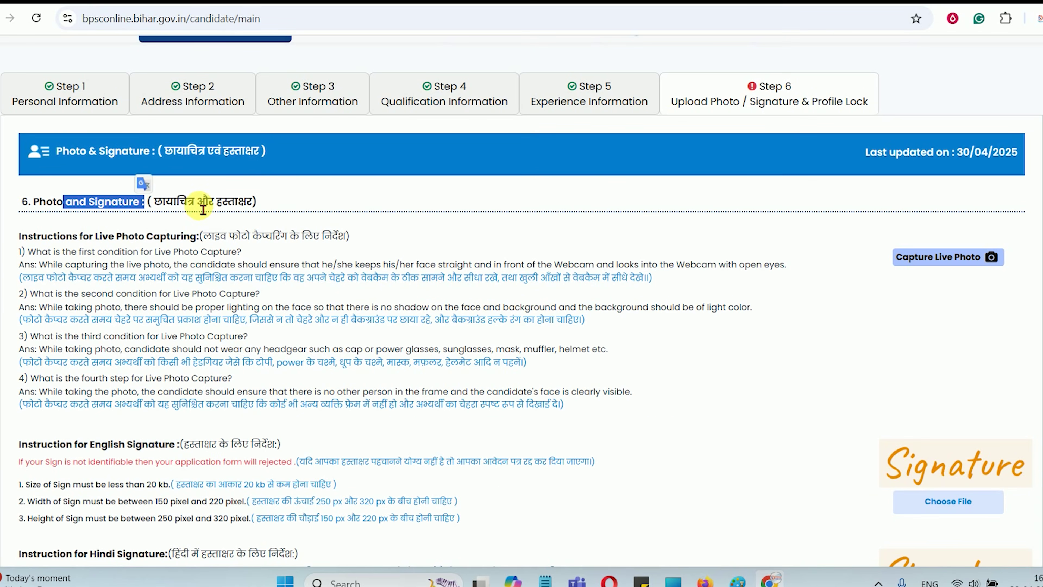
pyautogui.scroll(-7, 739, 308)
pyautogui.scroll(4, 752, 312)
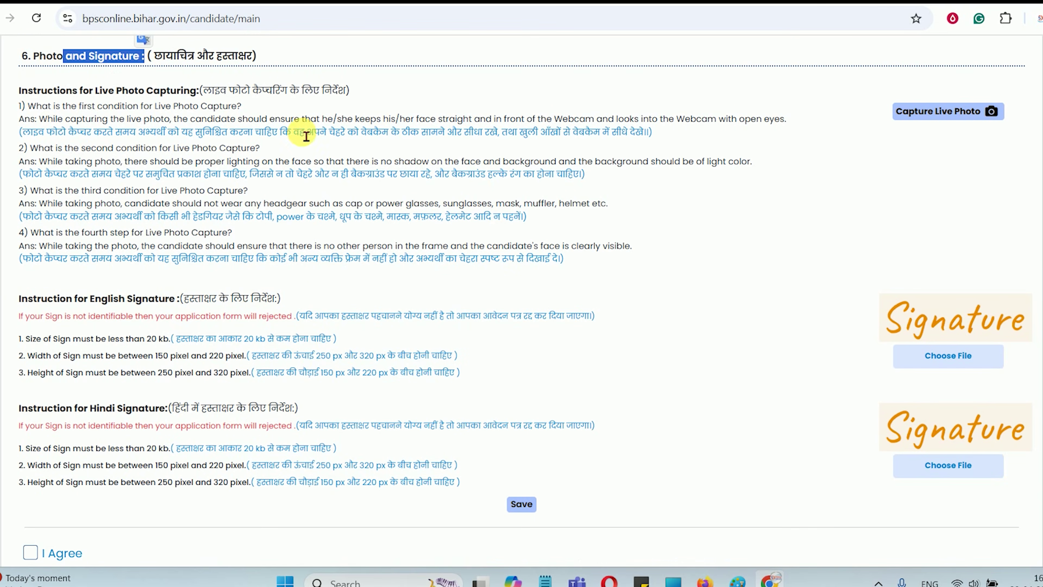
pyautogui.moveTo(112, 296); pyautogui.dragTo(243, 298)
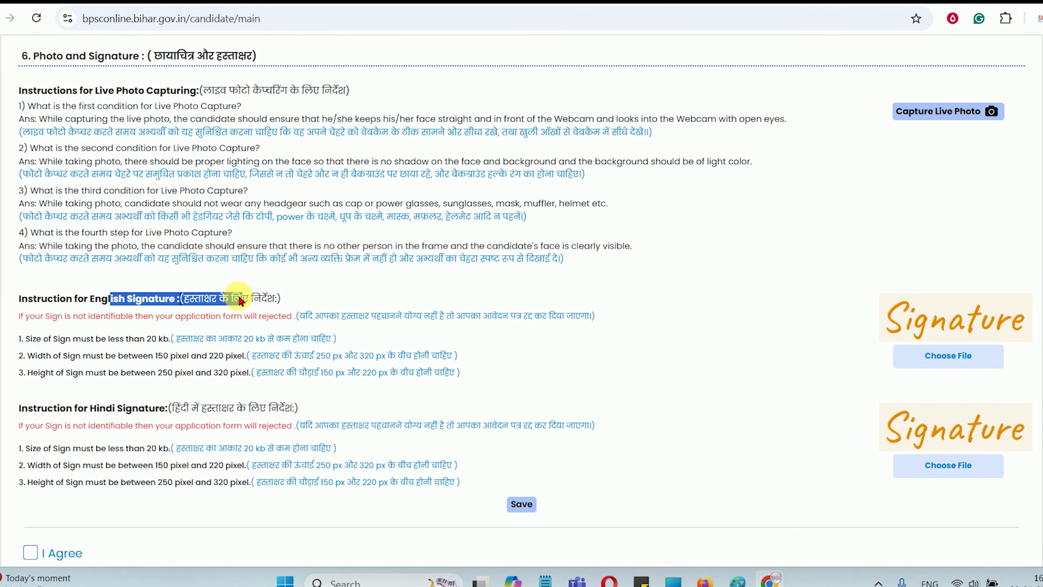
pyautogui.moveTo(317, 356); pyautogui.dragTo(429, 356)
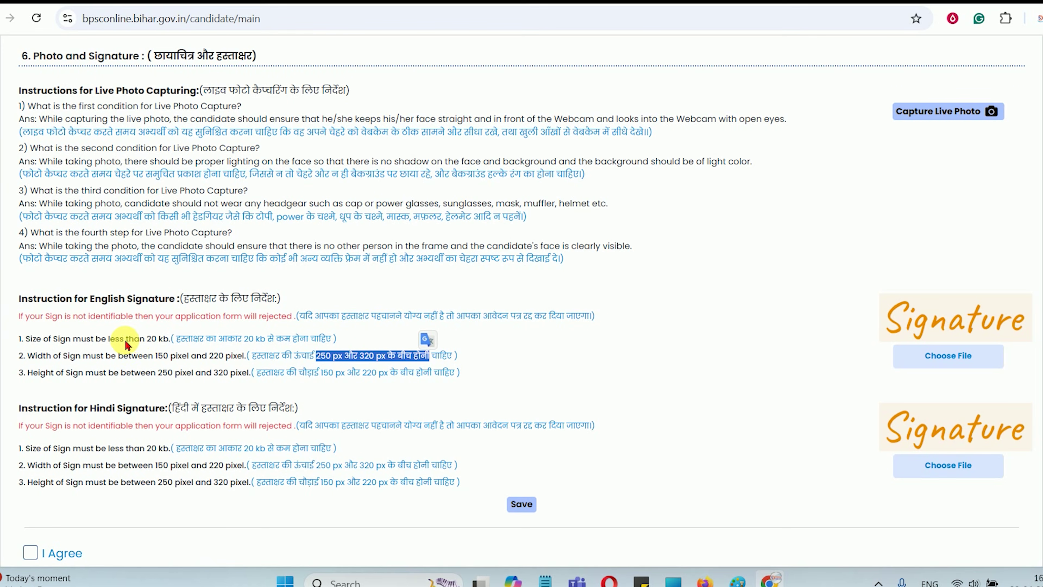
pyautogui.moveTo(148, 339); pyautogui.dragTo(263, 341)
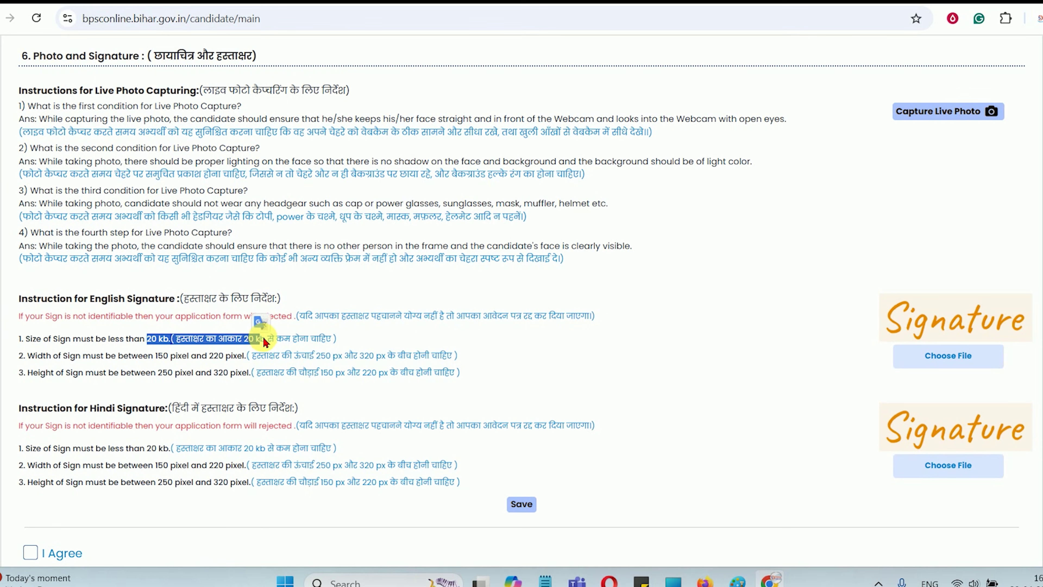
pyautogui.scroll(-2, 263, 341)
pyautogui.moveTo(166, 335); pyautogui.dragTo(269, 335)
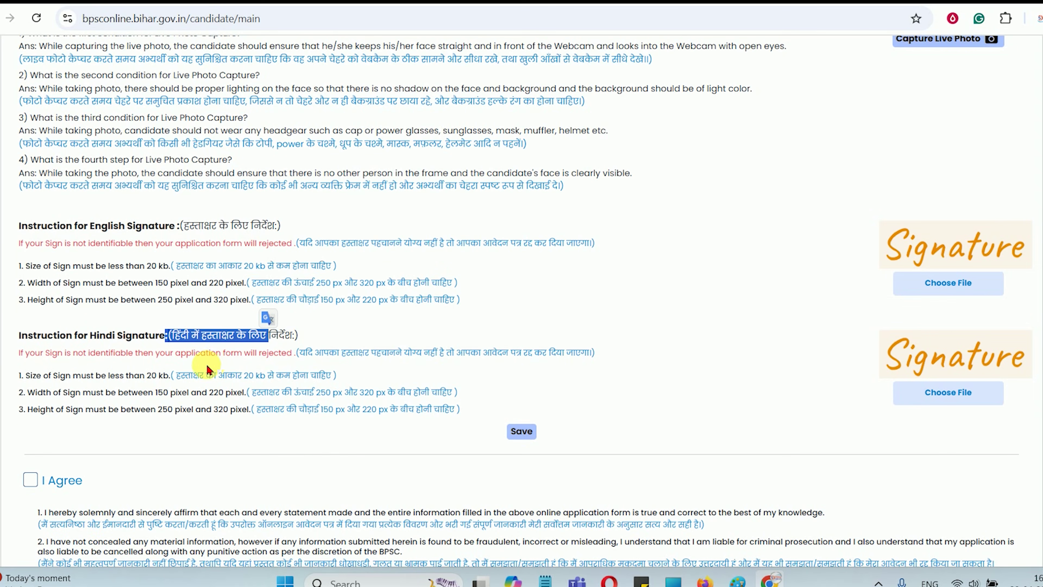
pyautogui.moveTo(245, 376); pyautogui.dragTo(311, 383)
pyautogui.click(311, 383)
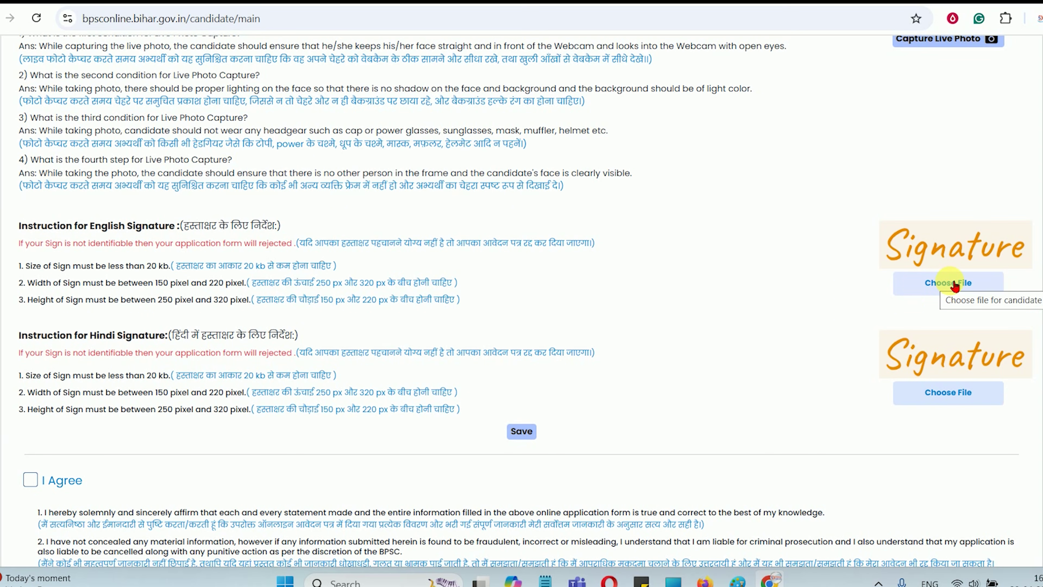
pyautogui.scroll(5, 831, 316)
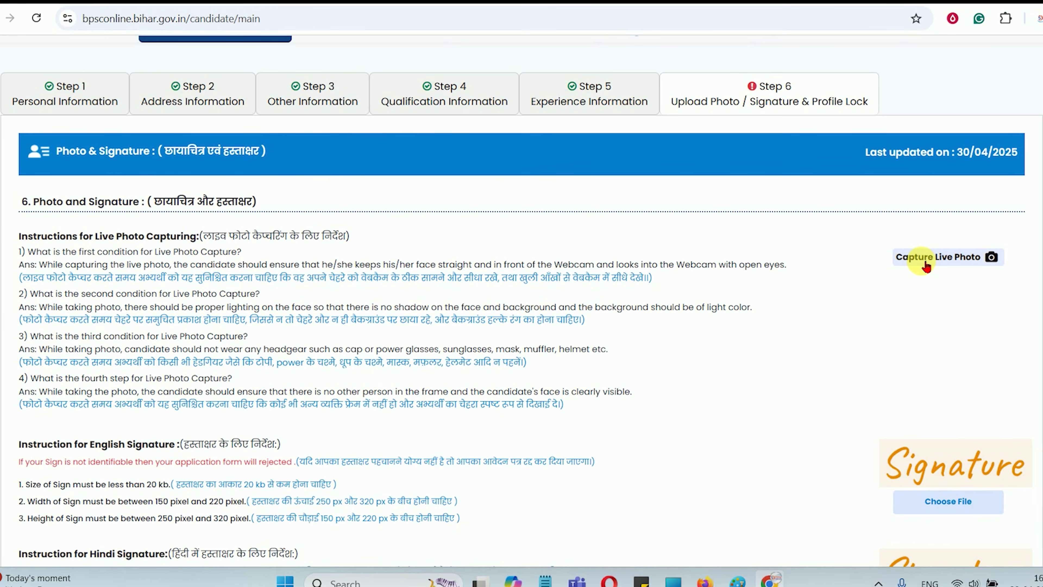
# Read the live photo rules on lighting, glasses, masks and headgear, and start Capture Live Photo
pyautogui.click(926, 265)
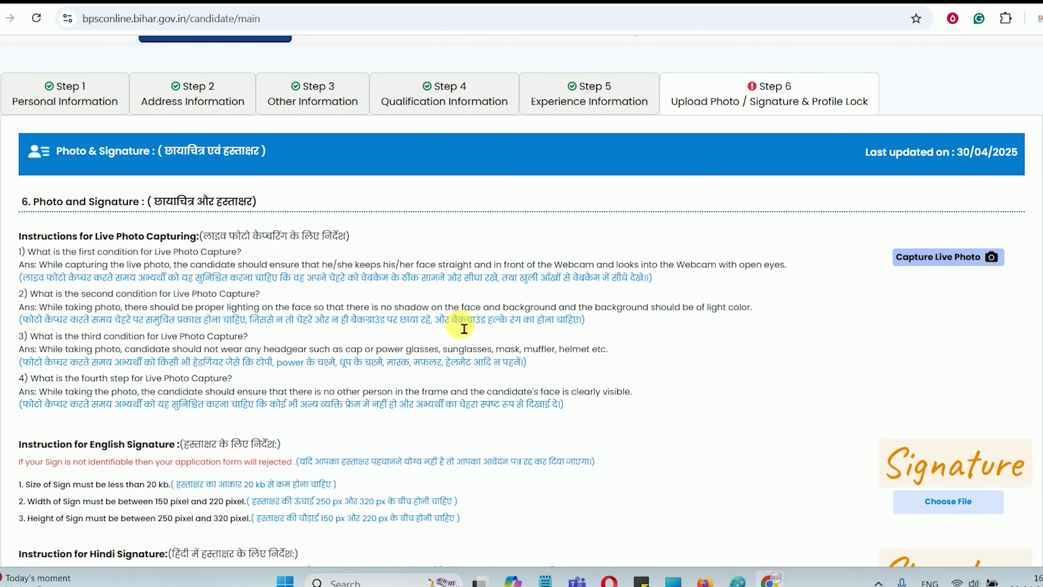
pyautogui.moveTo(464, 329); pyautogui.dragTo(556, 323)
pyautogui.click(557, 323)
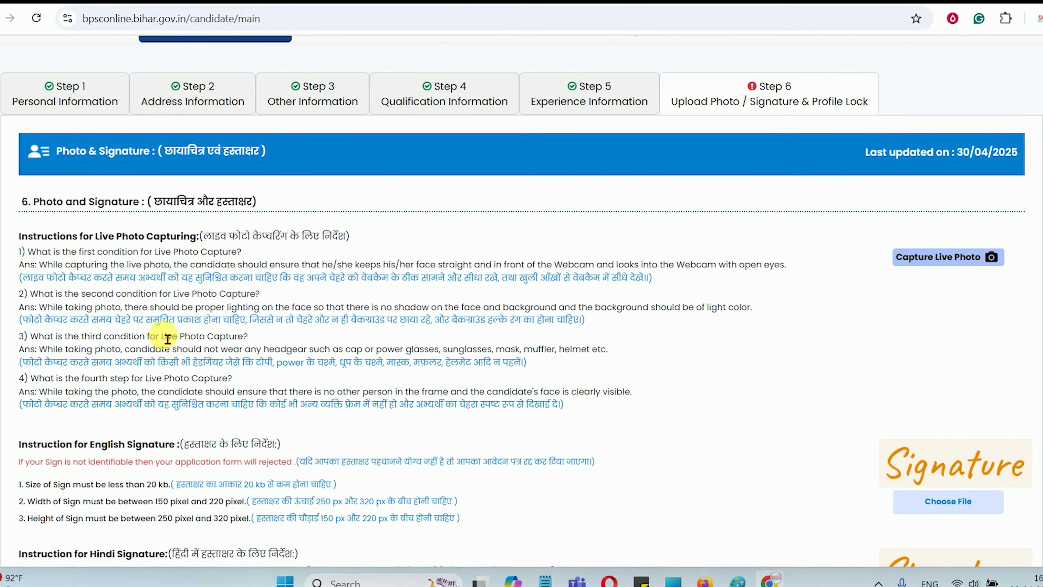
pyautogui.moveTo(276, 362); pyautogui.dragTo(493, 367)
pyautogui.click(356, 368)
pyautogui.click(470, 371)
pyautogui.moveTo(168, 372); pyautogui.dragTo(272, 370)
pyautogui.click(304, 374)
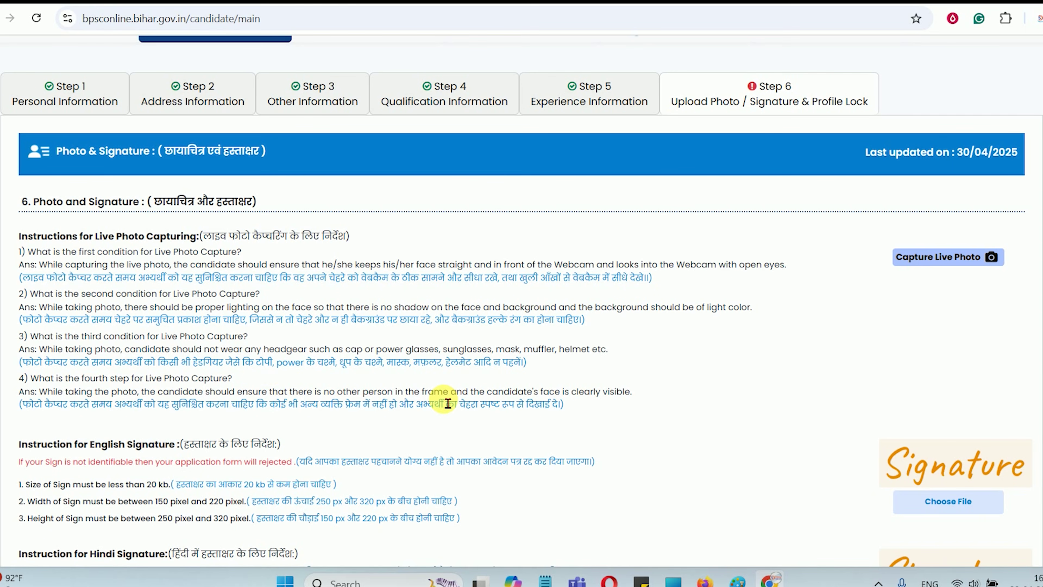
pyautogui.click(946, 267)
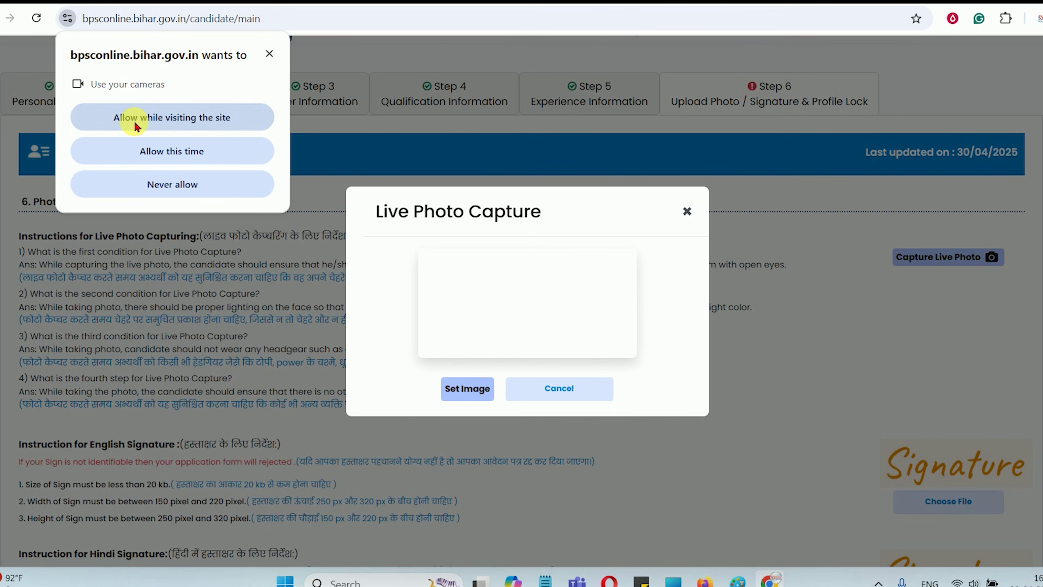
# Allow webcam access, set the captured frame as the candidate photo, and dismiss the success message
pyautogui.click(137, 123)
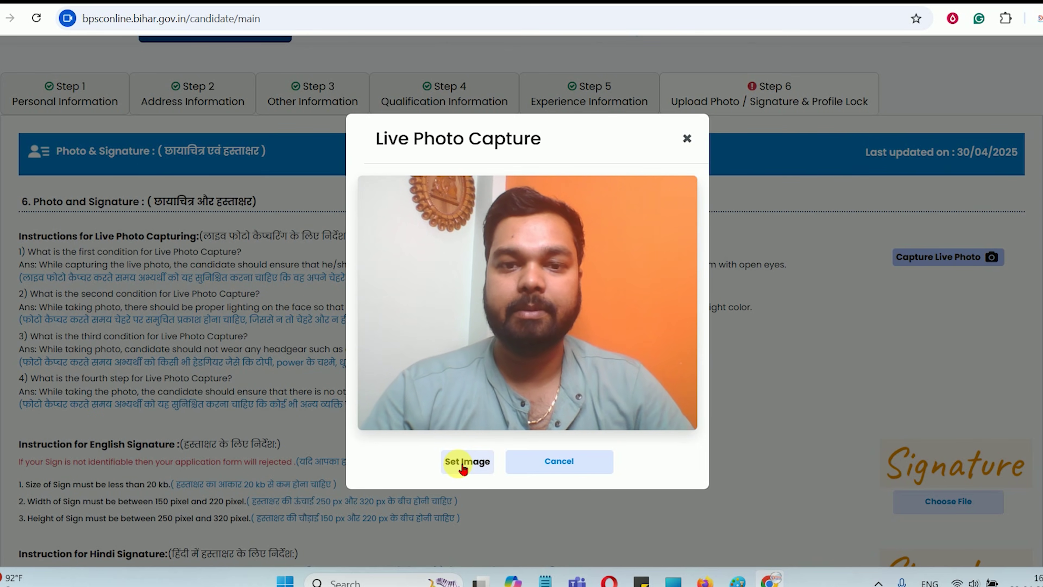
pyautogui.click(463, 469)
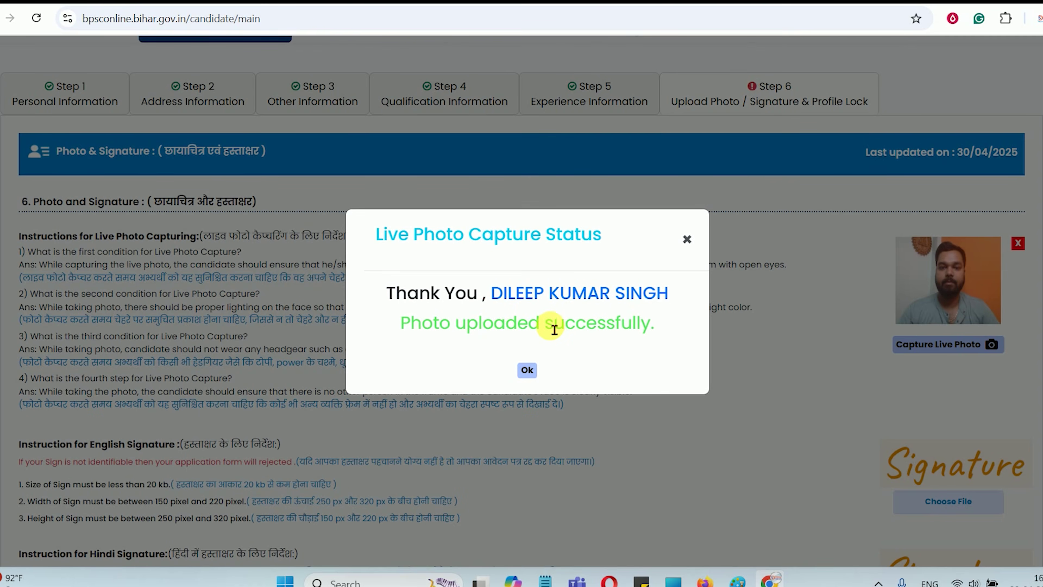
pyautogui.moveTo(423, 327); pyautogui.dragTo(611, 333)
pyautogui.click(527, 369)
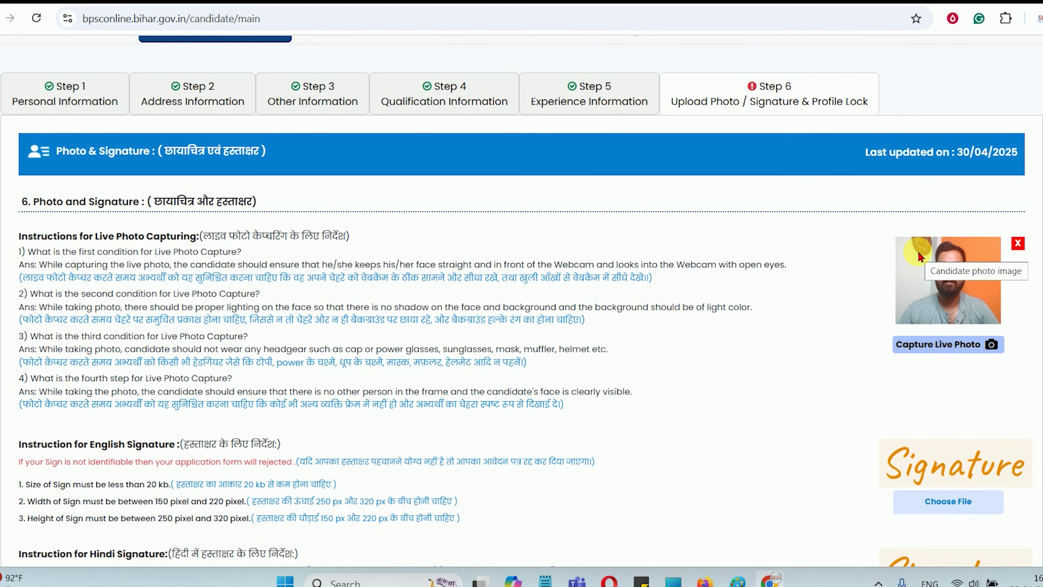
# Delete the current photo, recapture a live photo and set it as the new image
pyautogui.click(1018, 243)
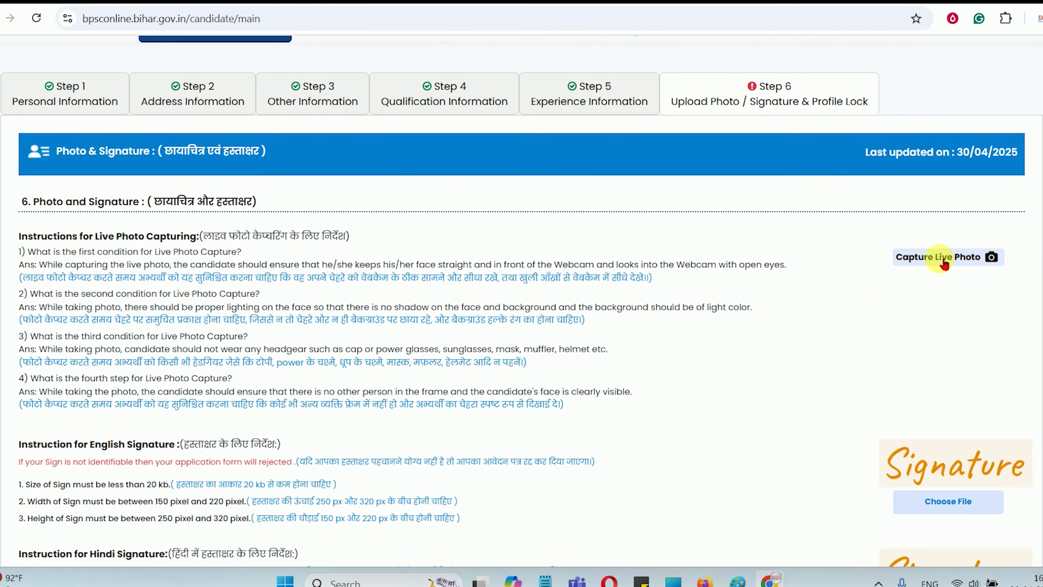
pyautogui.click(943, 258)
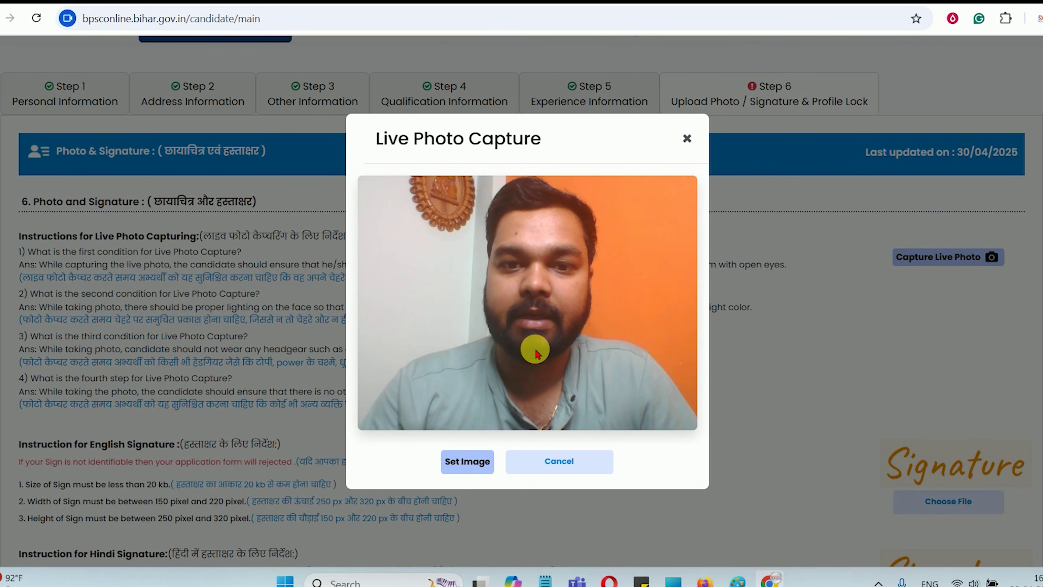
pyautogui.click(469, 461)
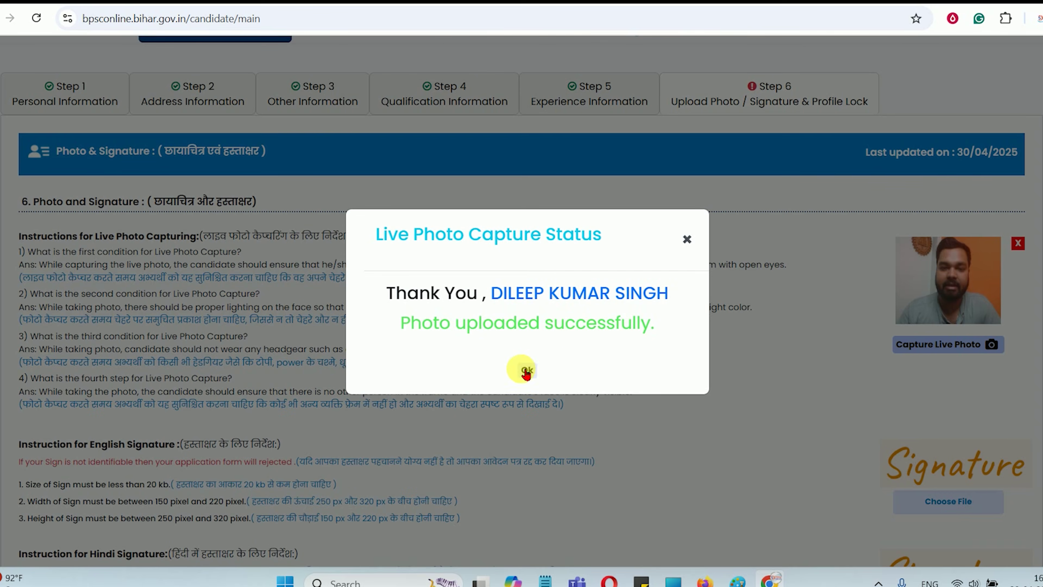
pyautogui.click(526, 365)
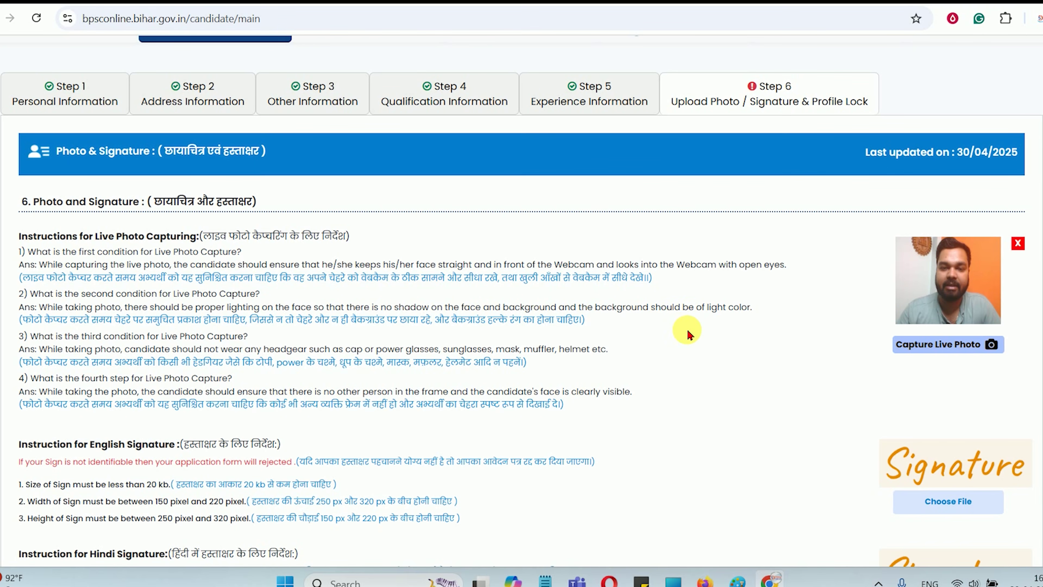
# Save the Photo and Signature section after reviewing the signature headings
pyautogui.scroll(-5, 687, 334)
pyautogui.moveTo(188, 153); pyautogui.dragTo(267, 156)
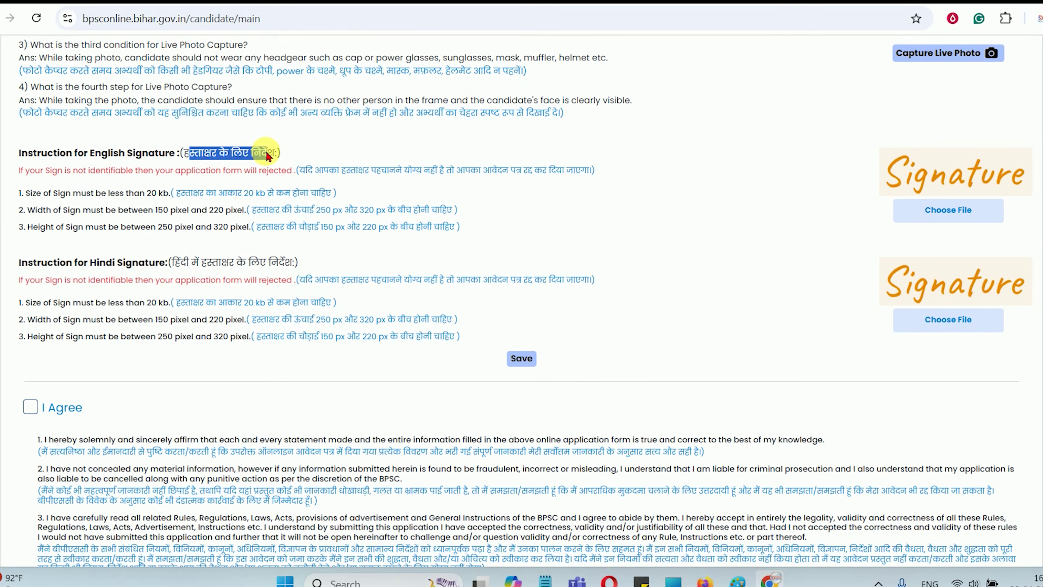
pyautogui.moveTo(190, 262); pyautogui.dragTo(284, 263)
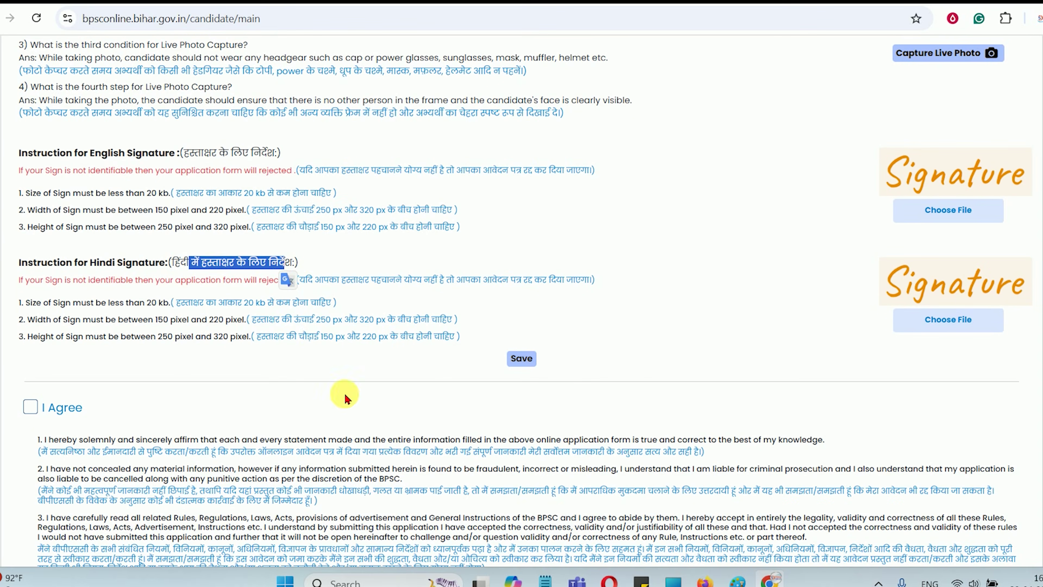
pyautogui.scroll(-3, 344, 397)
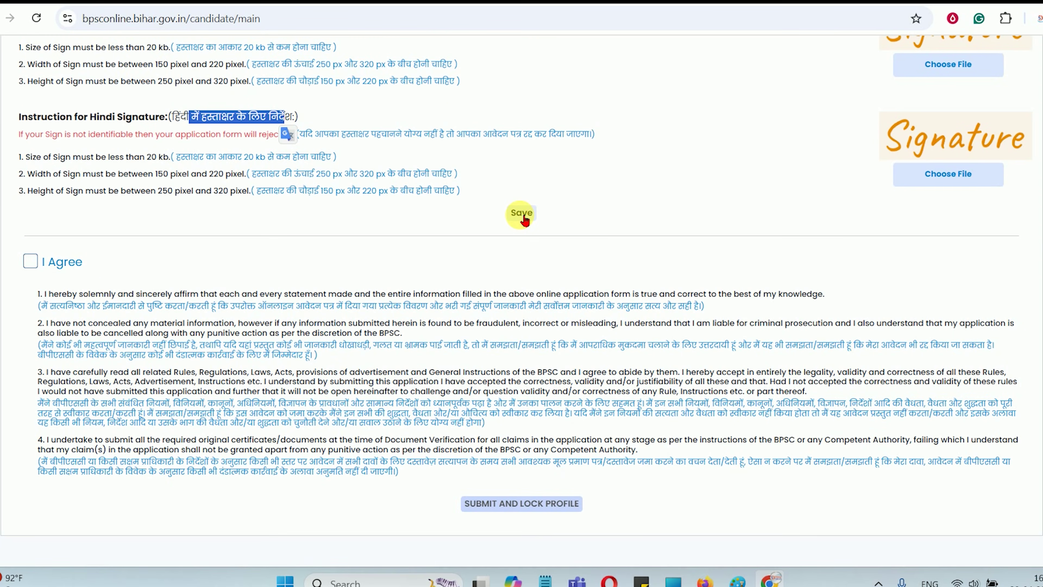
pyautogui.click(30, 266)
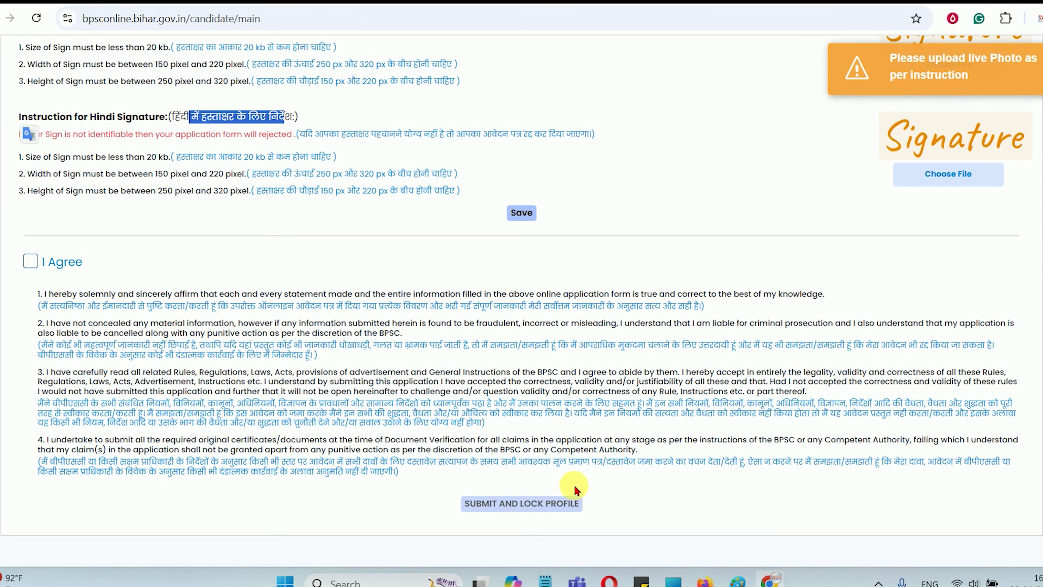
pyautogui.scroll(7, 625, 264)
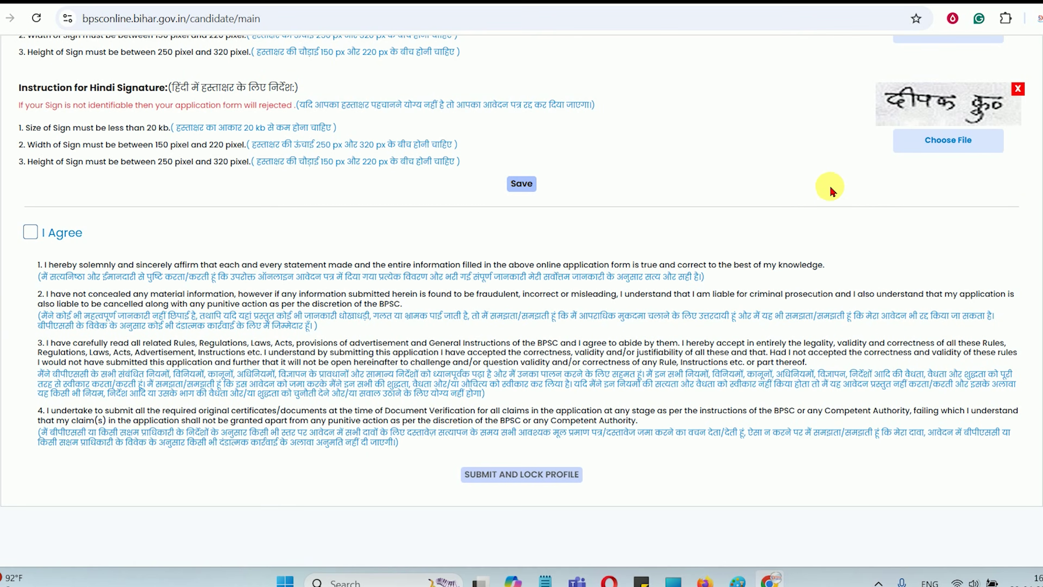
# Tick I Agree and try Submit and Lock Profile, cancelling after reading the warning
pyautogui.click(29, 234)
pyautogui.click(501, 477)
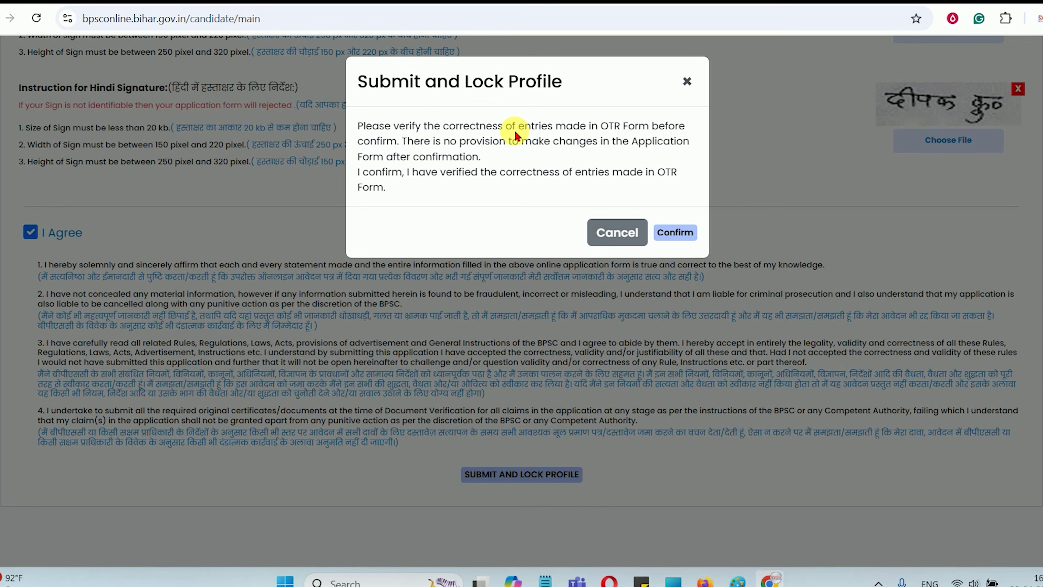
pyautogui.moveTo(455, 127); pyautogui.dragTo(648, 128)
pyautogui.moveTo(398, 141); pyautogui.dragTo(517, 145)
pyautogui.click(516, 145)
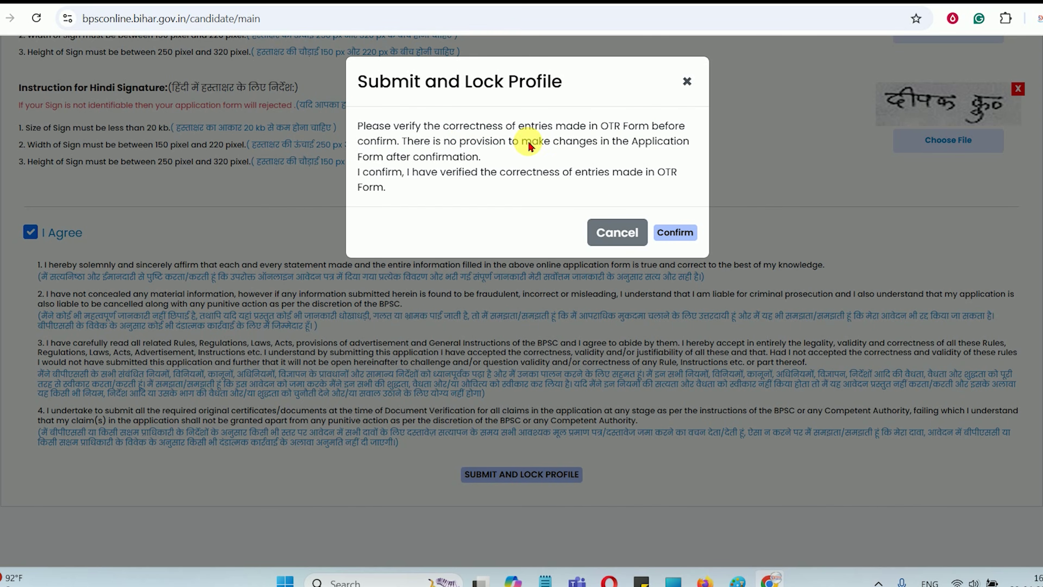
pyautogui.click(606, 233)
# Submit and lock the profile again and confirm the final submission
pyautogui.scroll(12, 631, 264)
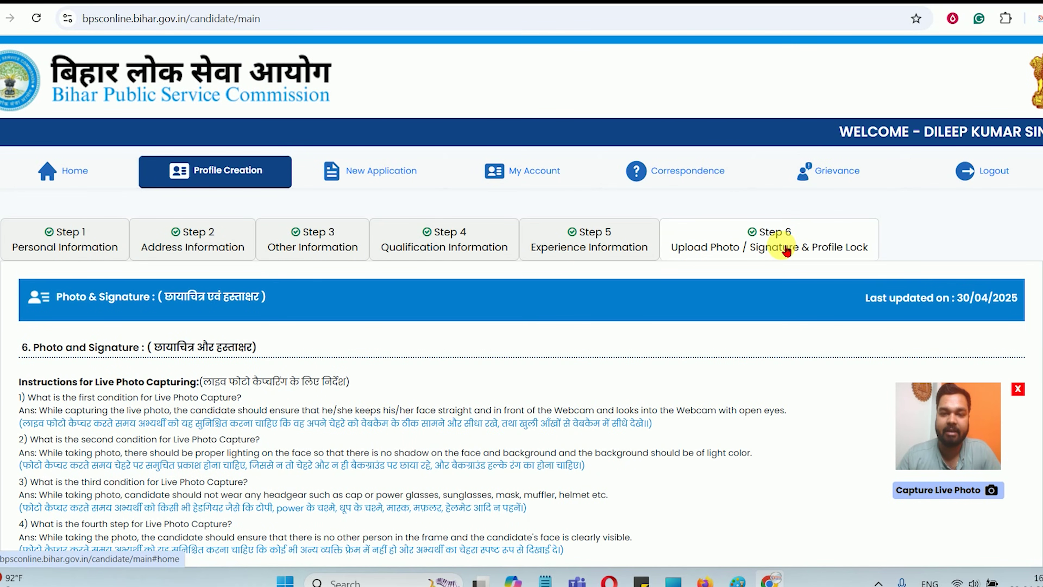
pyautogui.scroll(-13, 463, 258)
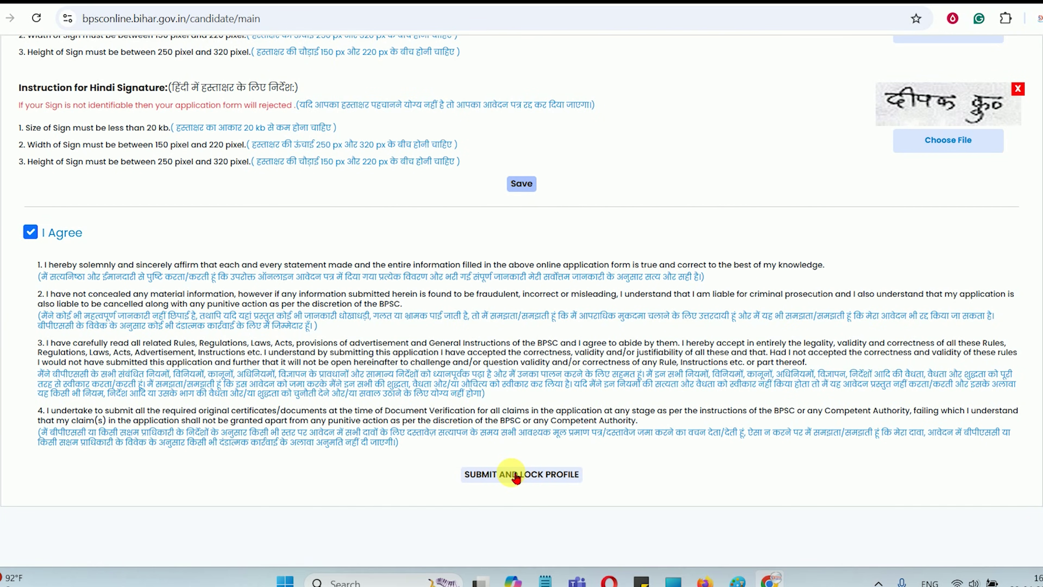
pyautogui.click(516, 475)
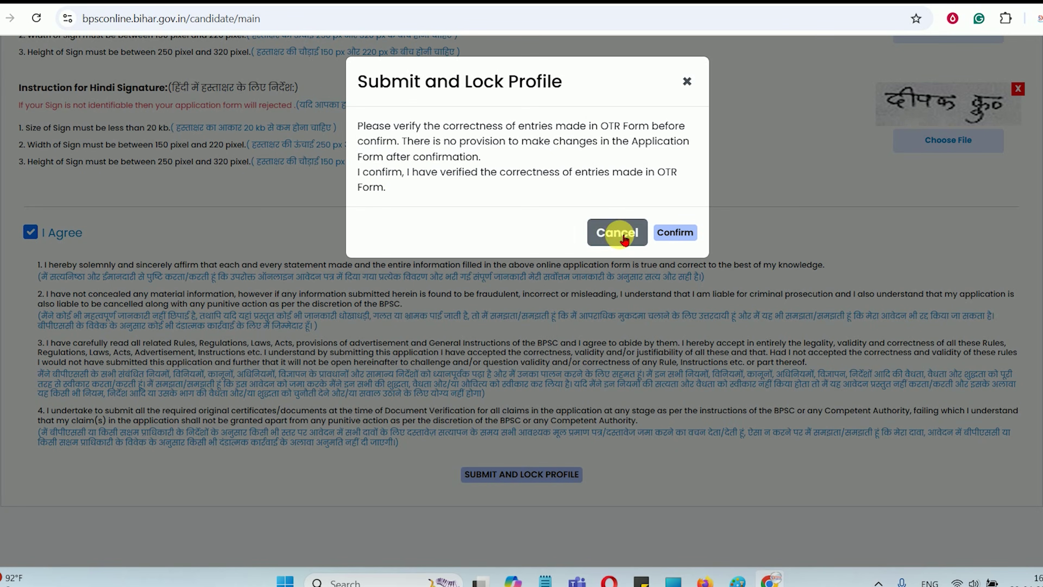
pyautogui.click(681, 243)
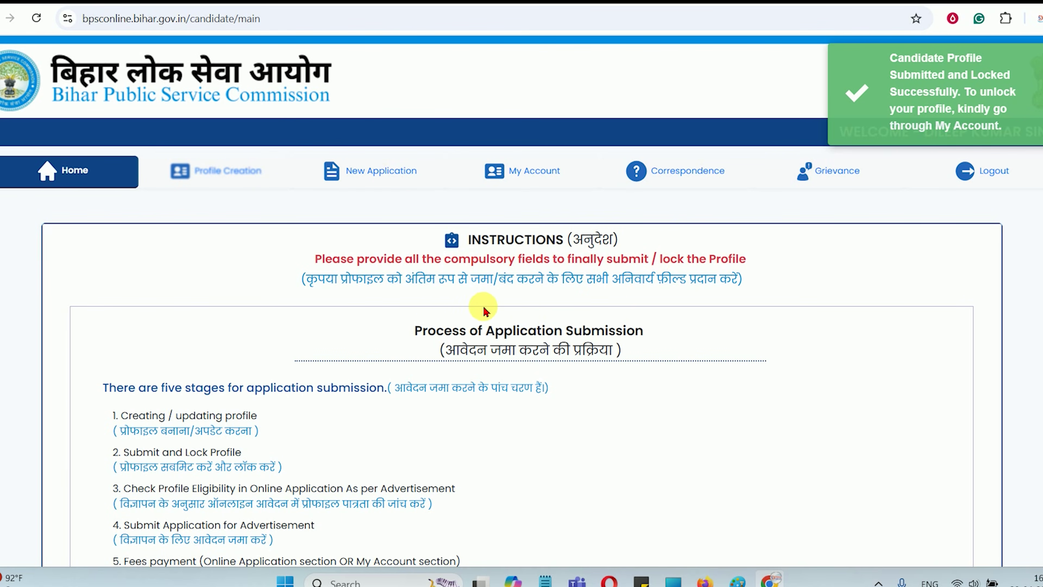
pyautogui.moveTo(482, 338); pyautogui.dragTo(623, 340)
pyautogui.click(575, 333)
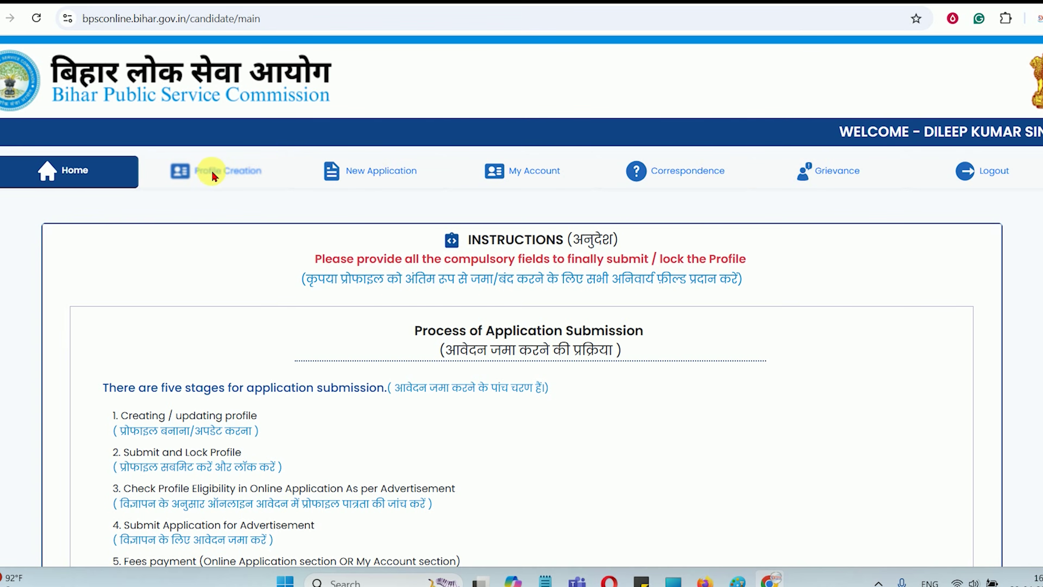
pyautogui.moveTo(219, 176)
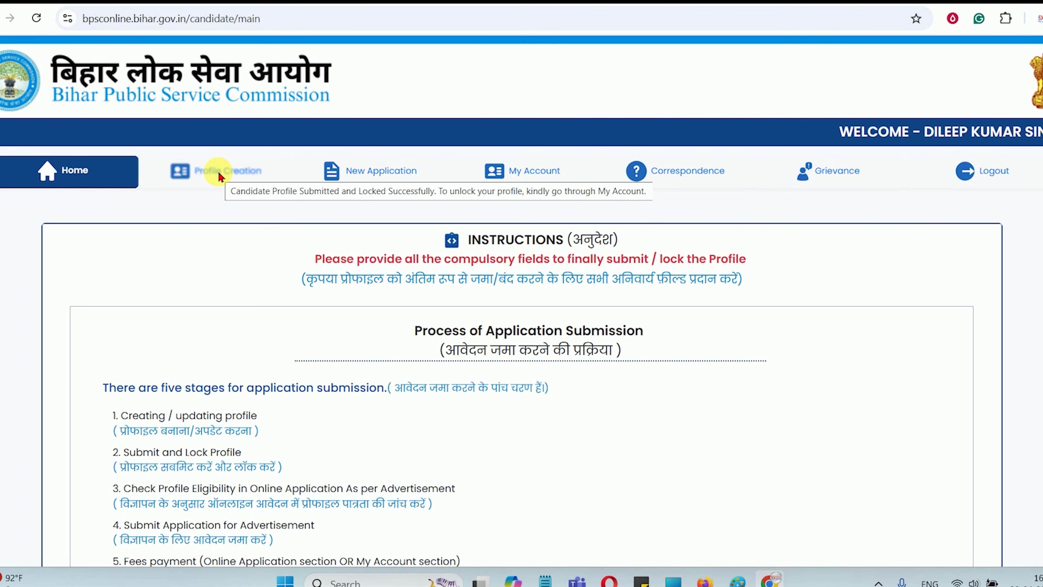
pyautogui.click(372, 175)
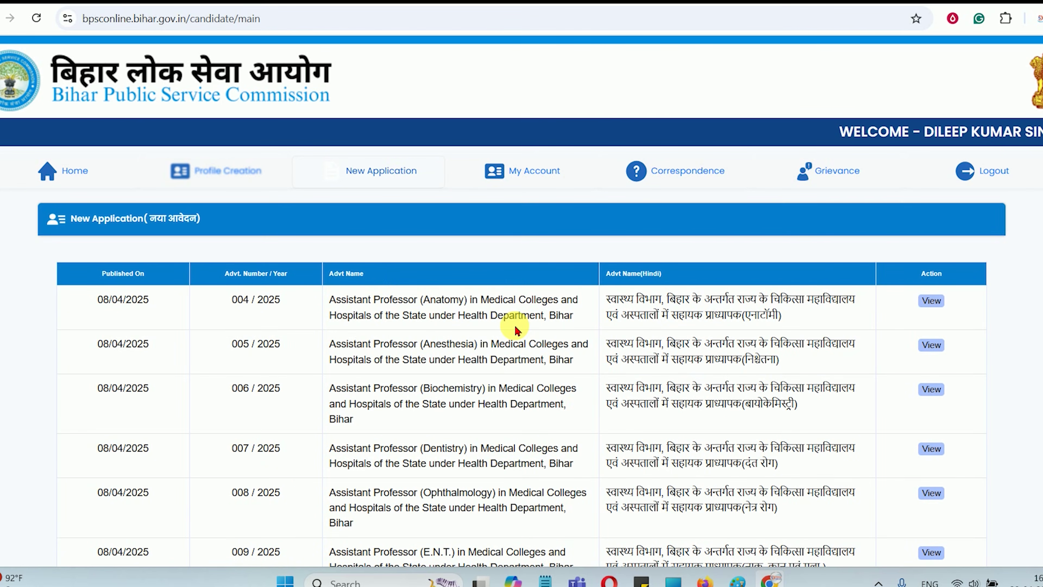
pyautogui.scroll(-20, 524, 329)
pyautogui.scroll(16, 547, 340)
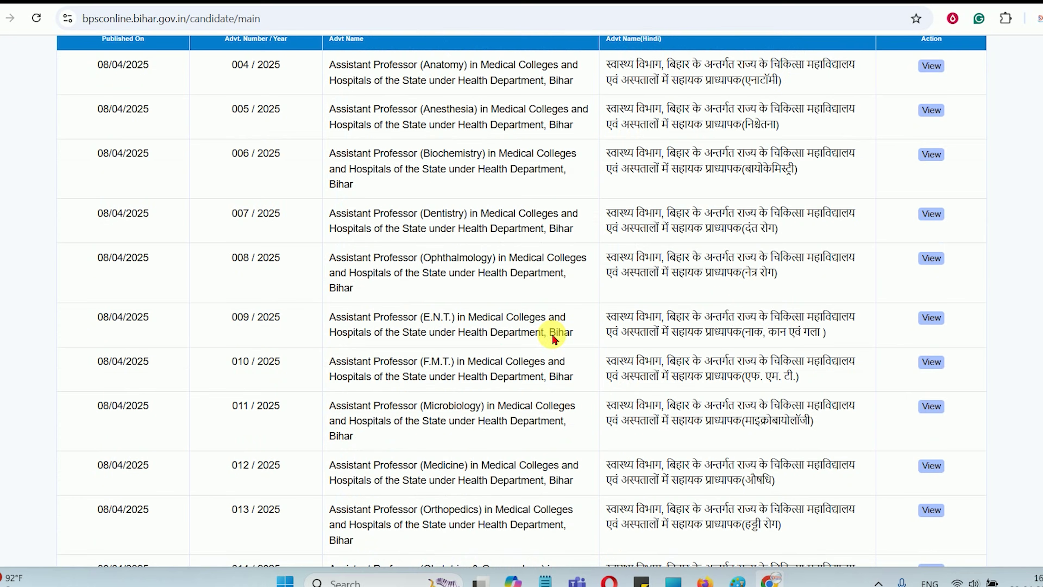
pyautogui.scroll(5, 553, 339)
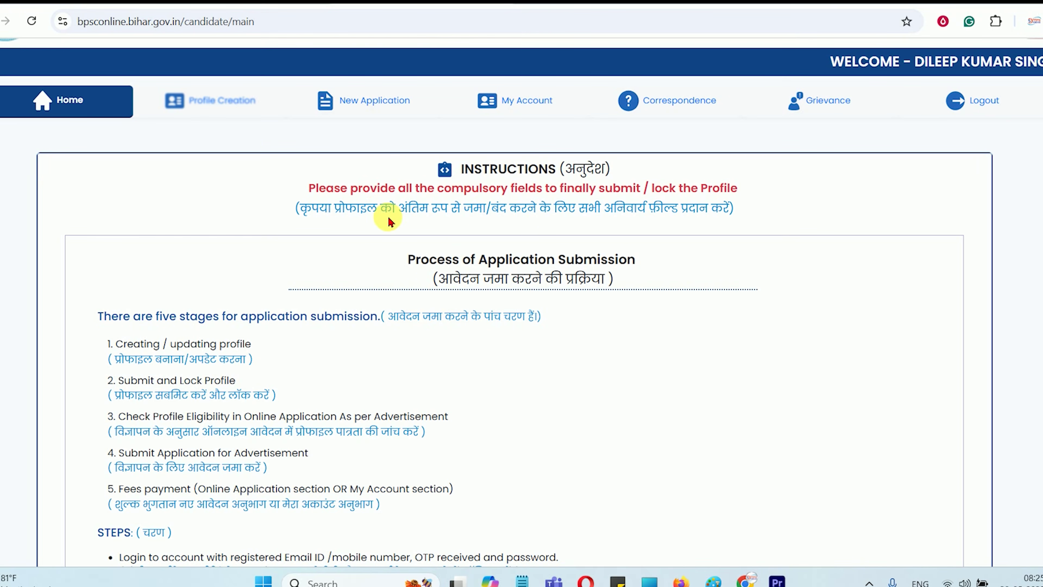
# Log out from the navigation bar and confirm, landing on the login page's username field
pyautogui.scroll(2, 386, 197)
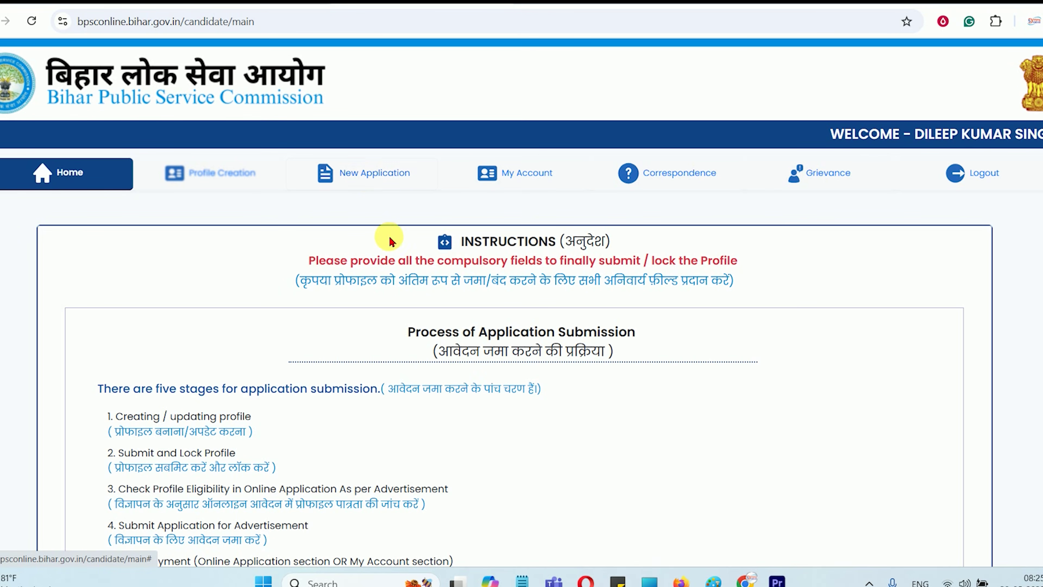
pyautogui.click(988, 172)
pyautogui.click(655, 340)
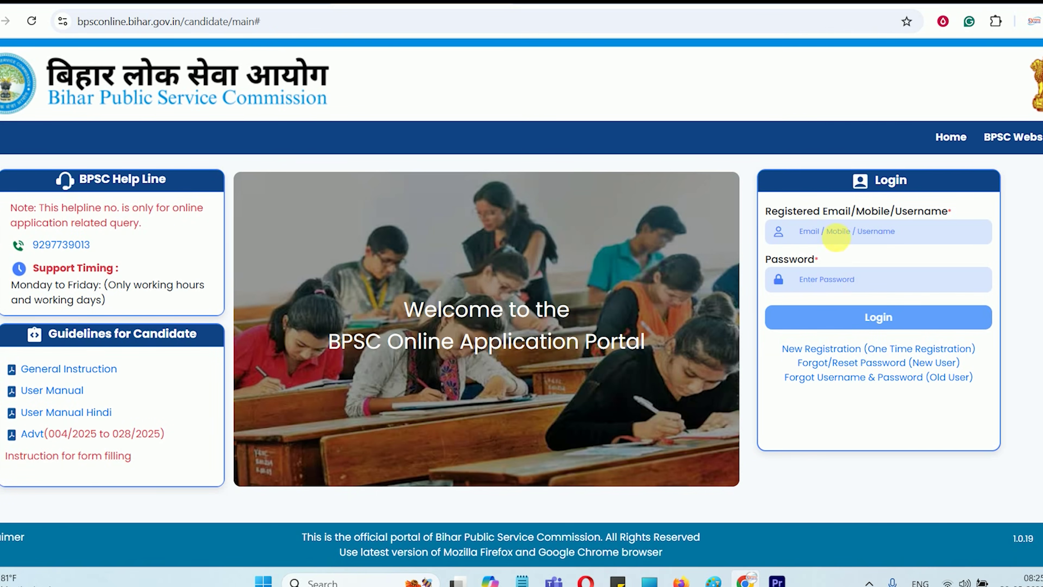
pyautogui.click(827, 231)
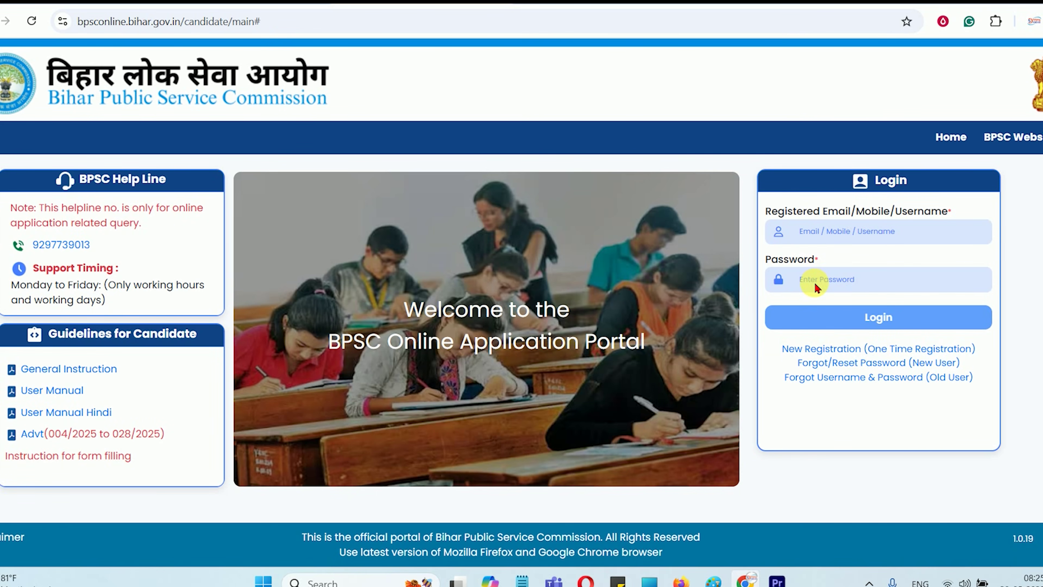